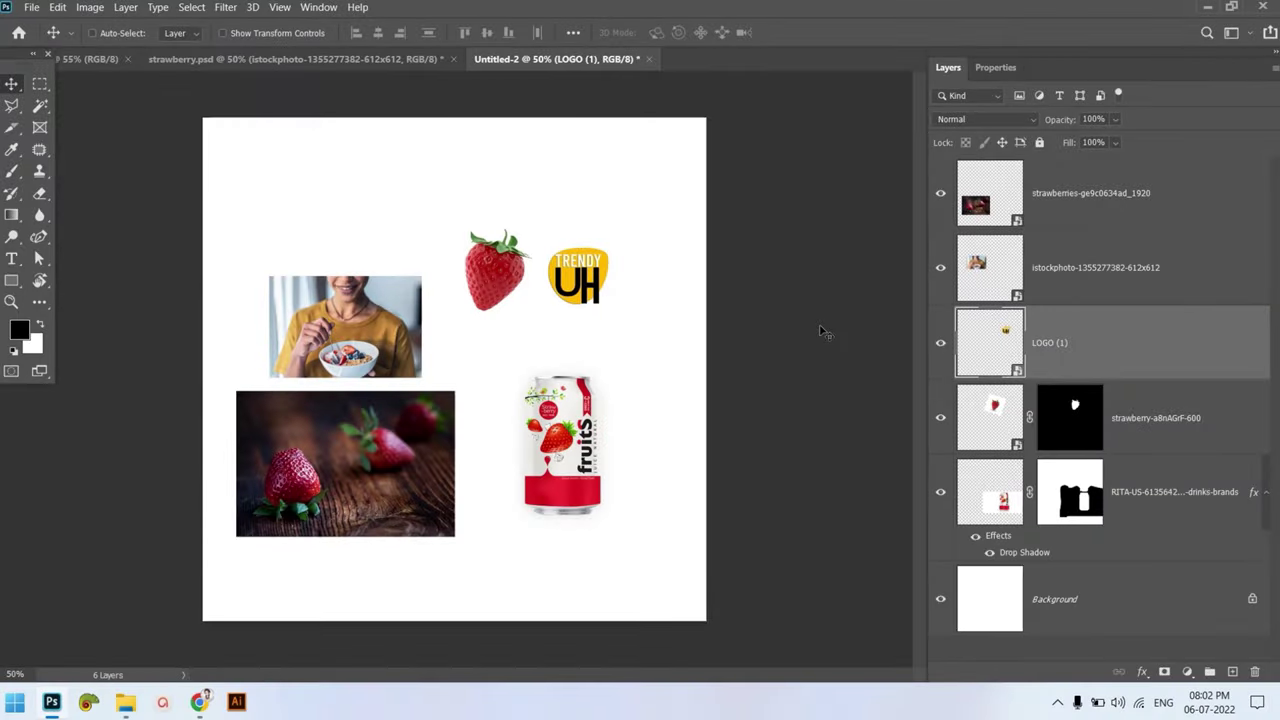
# - Create a new blank document, Untitled-3
pyautogui.hotkey('ctrl', 'n')
pyautogui.press('Return')
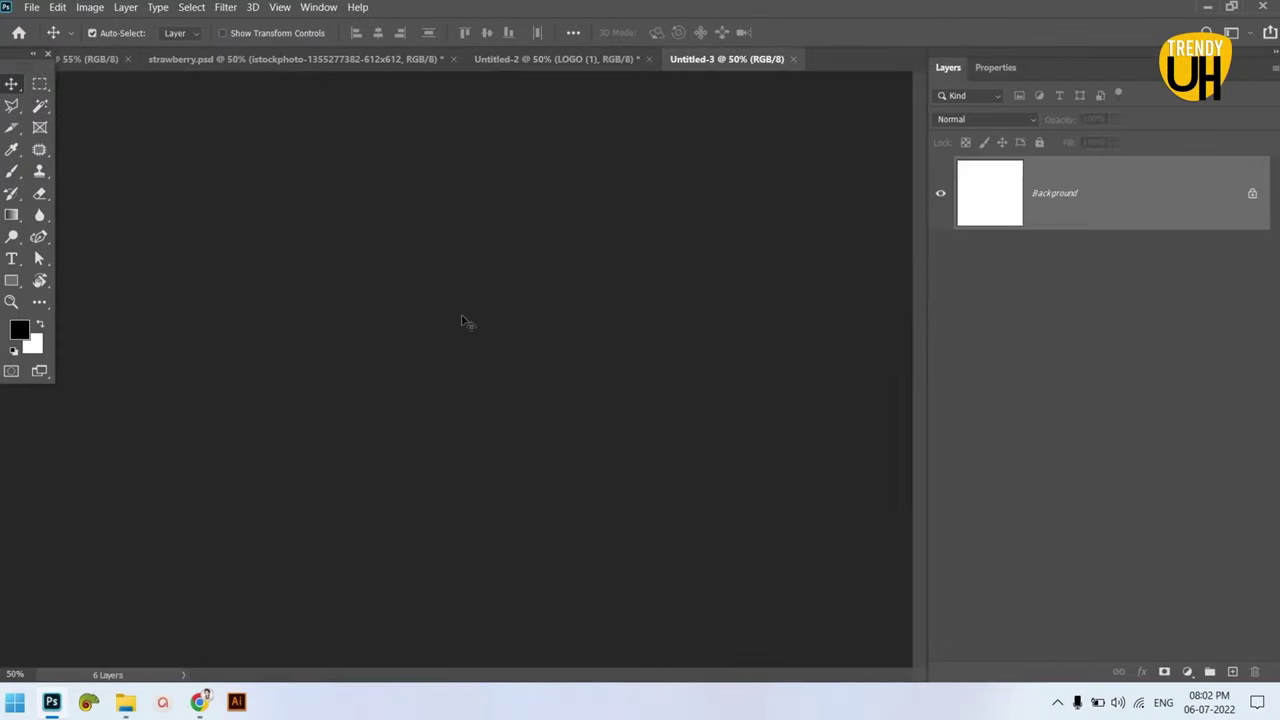
pyautogui.click(551, 59)
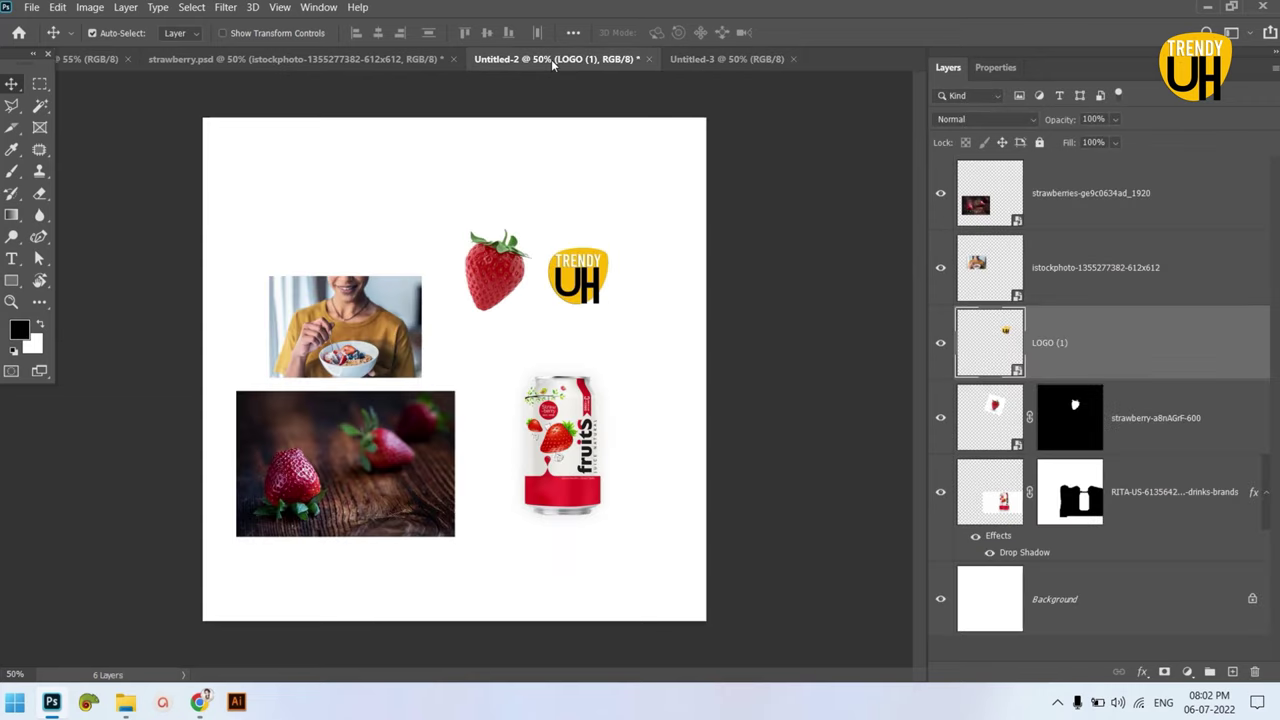
pyautogui.click(726, 59)
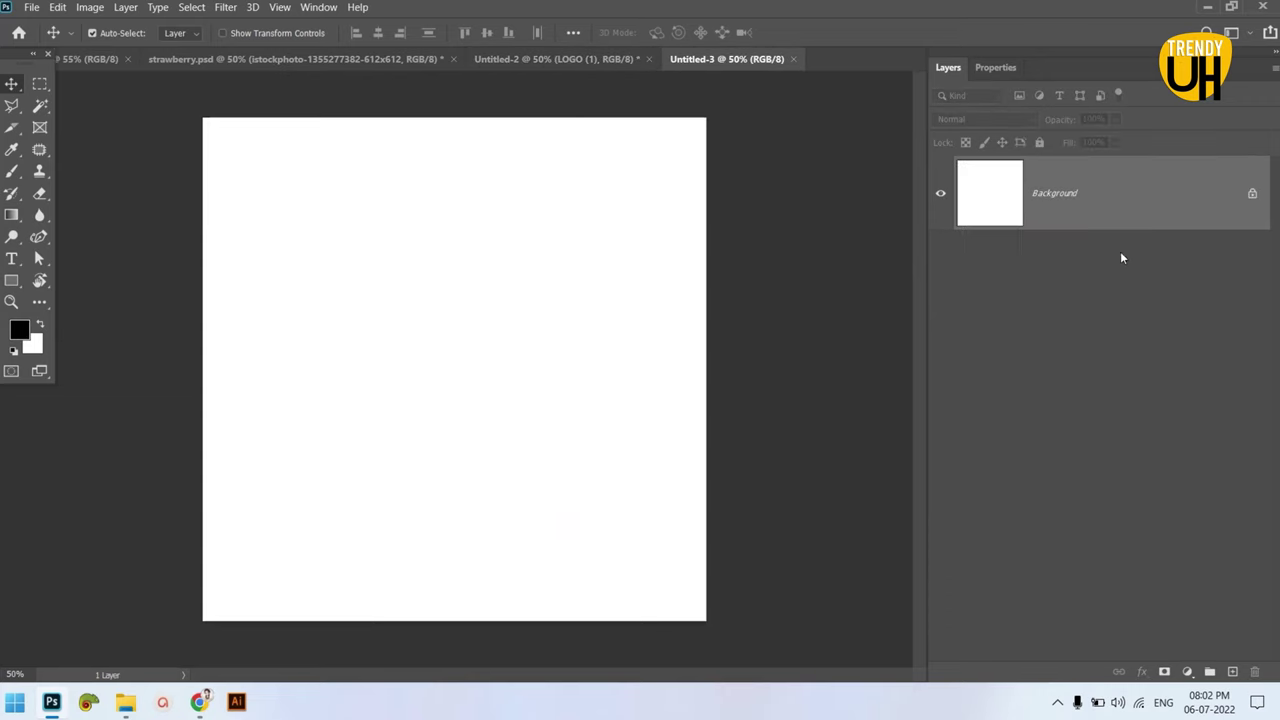
# - Add a white (ffffff) Solid Color fill layer to Untitled-3
pyautogui.click(1188, 673)
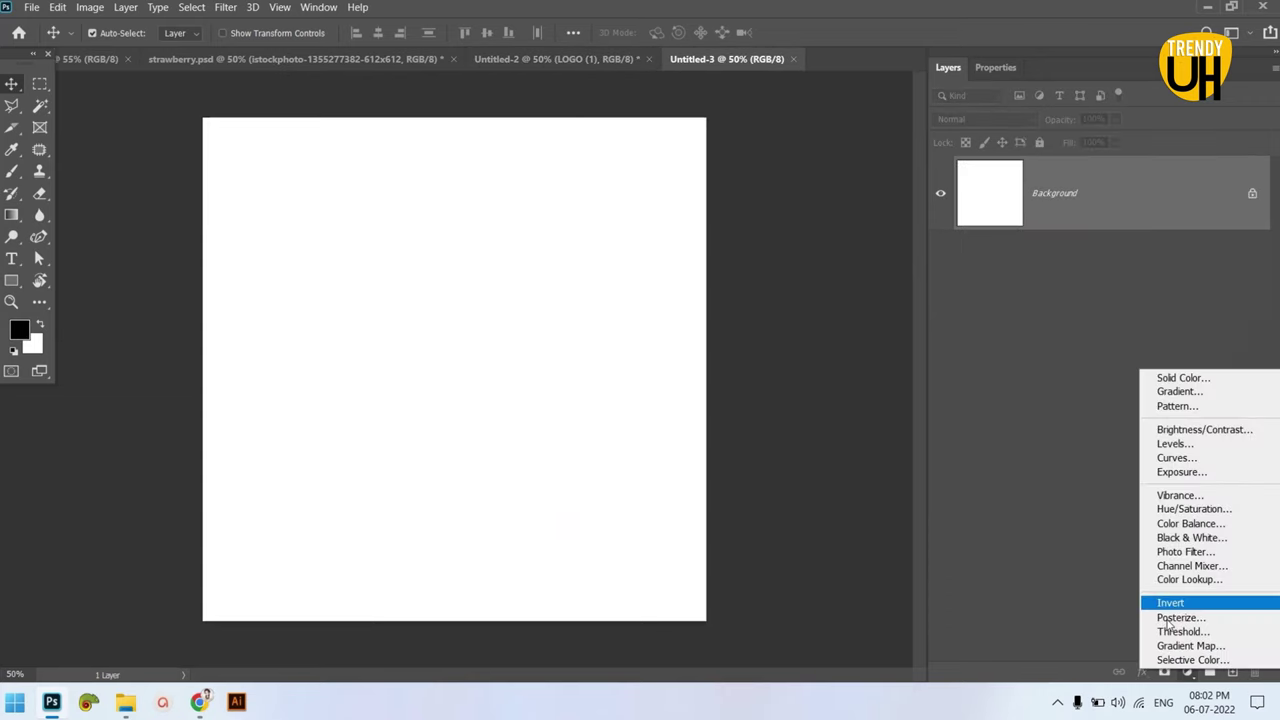
pyautogui.click(1169, 374)
pyautogui.write('ffffff')
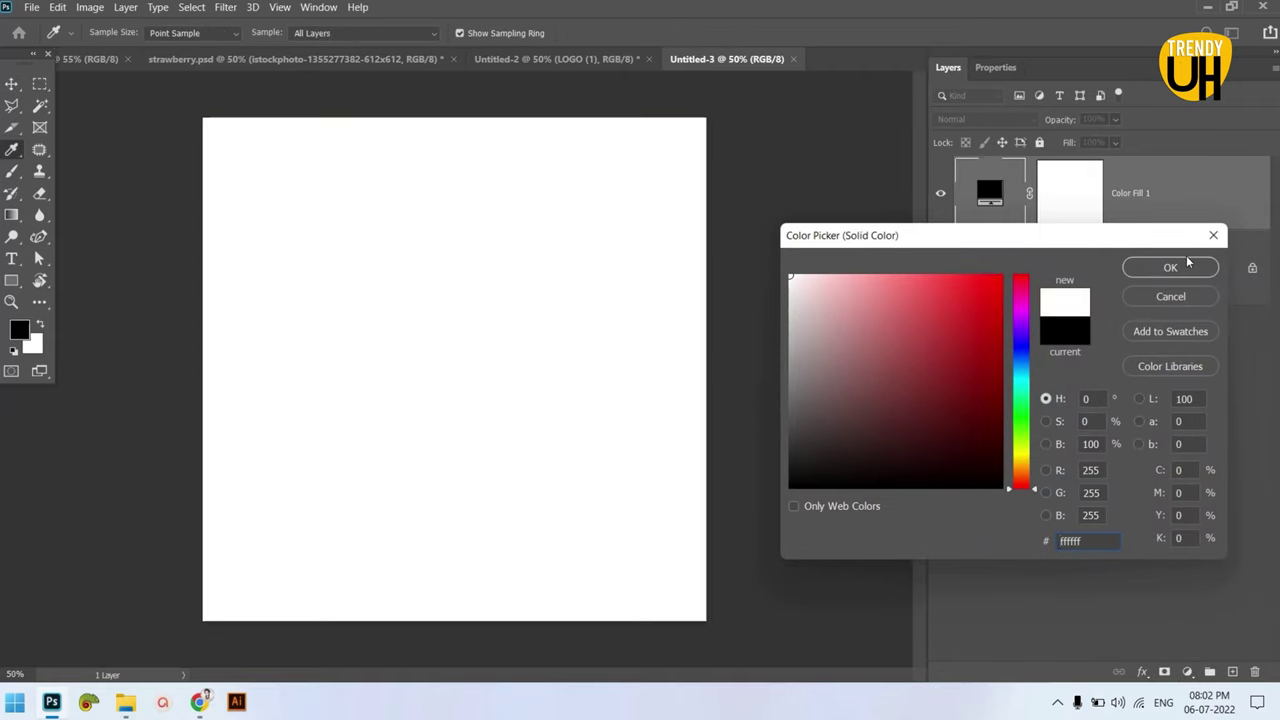
pyautogui.click(1186, 265)
# - Drag the wooden-table strawberries photo into Untitled-3 and scale it to cover the lower canvas
pyautogui.click(540, 60)
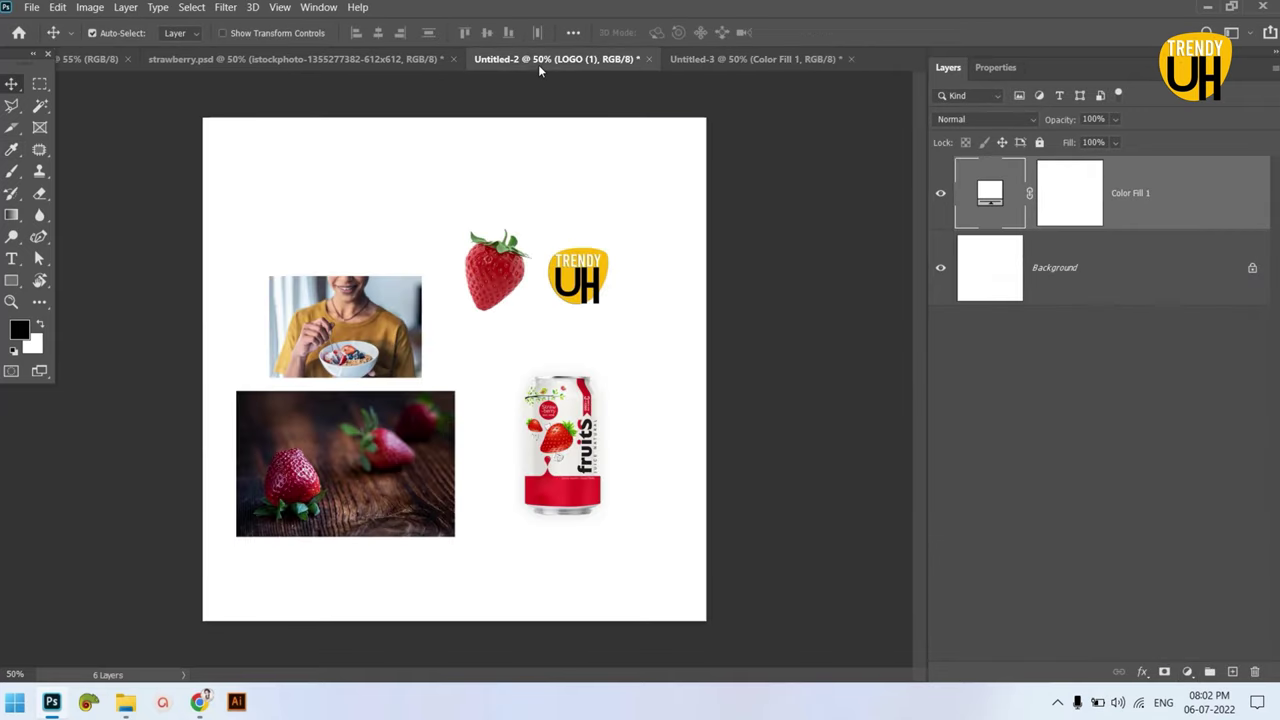
pyautogui.moveTo(386, 461); pyautogui.dragTo(509, 398)
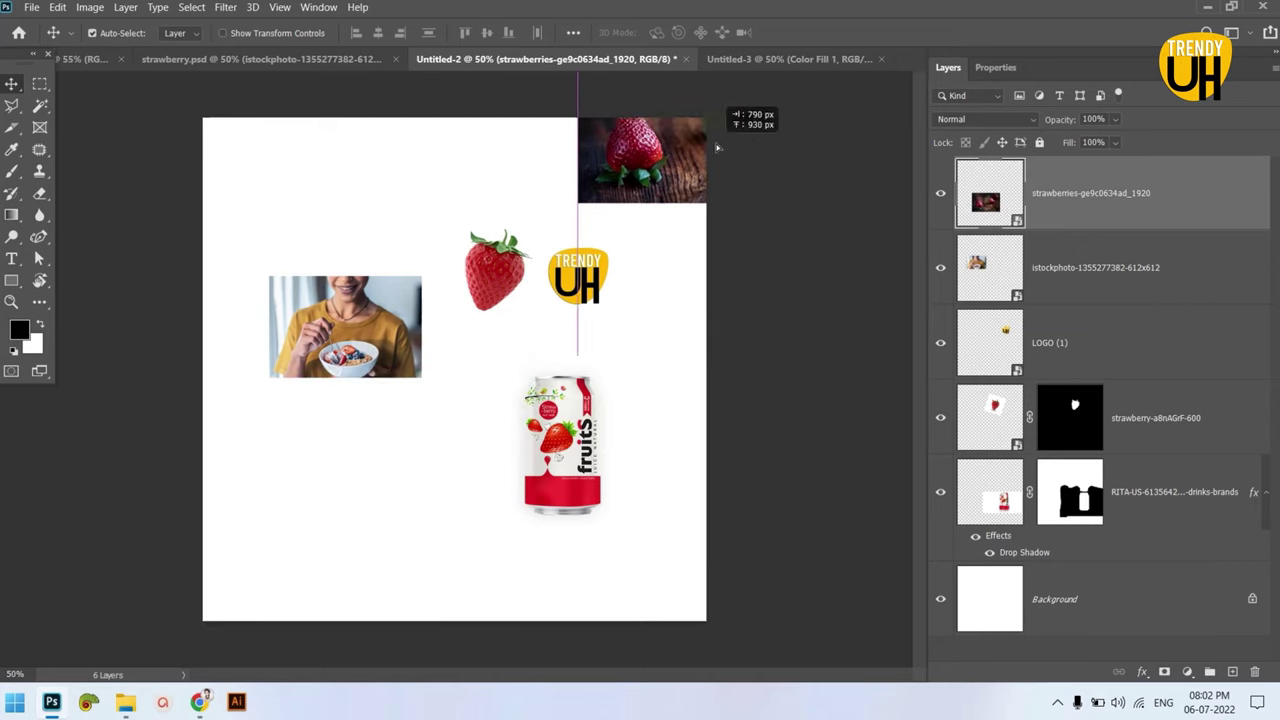
pyautogui.moveTo(509, 398); pyautogui.dragTo(517, 322)
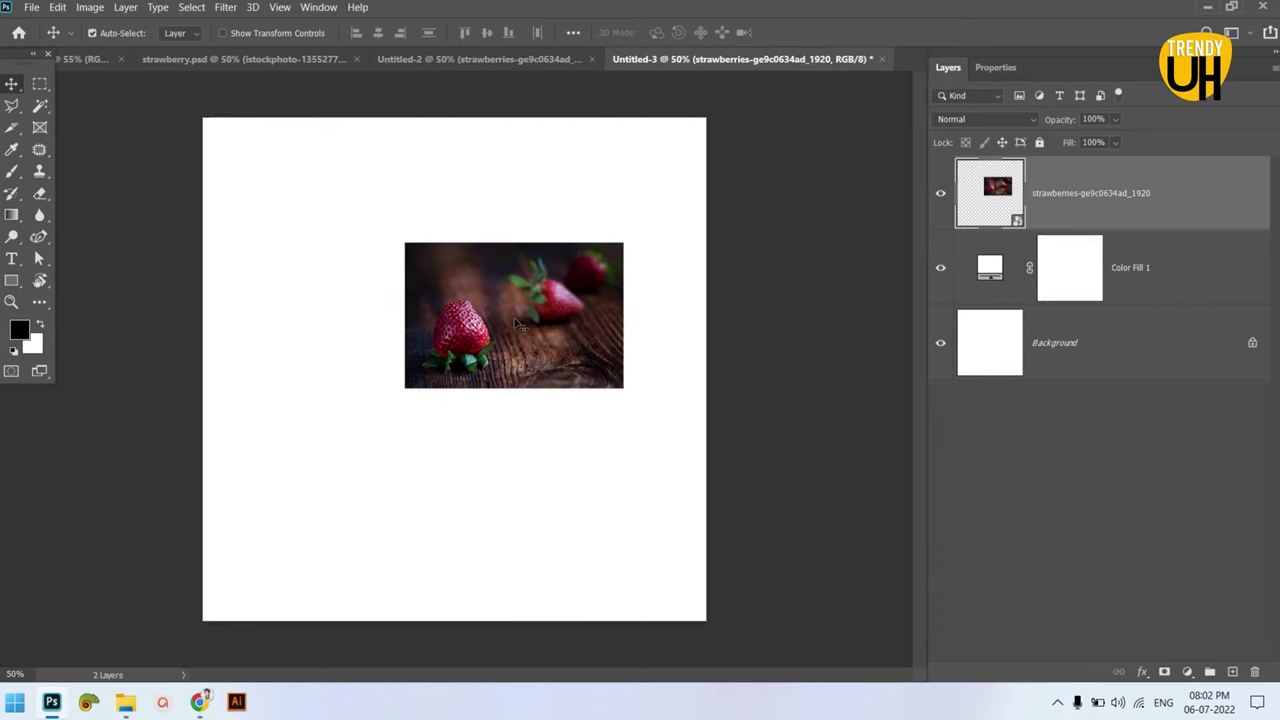
pyautogui.hotkey('ctrl', 't')
pyautogui.moveTo(516, 391); pyautogui.dragTo(512, 563)
pyautogui.moveTo(535, 450)
pyautogui.mouseDown()
pyautogui.moveTo(457, 498)
pyautogui.moveTo(477, 504)
pyautogui.mouseUp()
pyautogui.moveTo(454, 297); pyautogui.dragTo(455, 282)
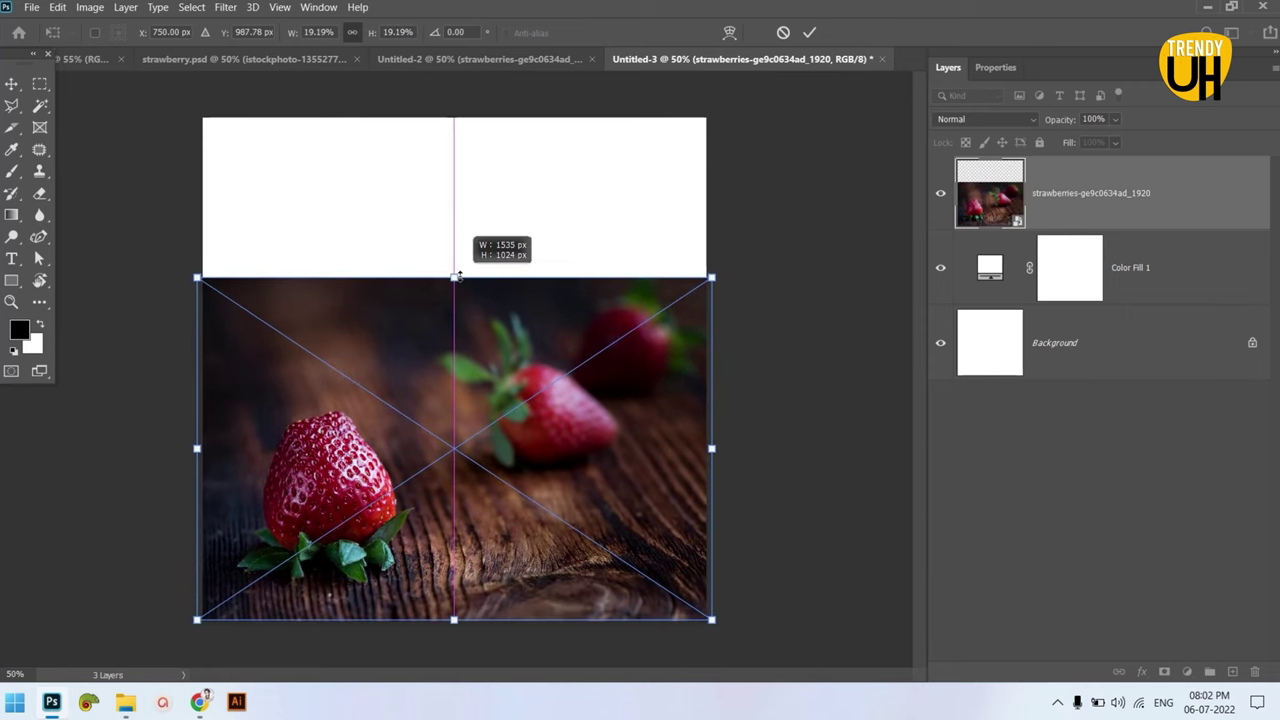
pyautogui.click(808, 34)
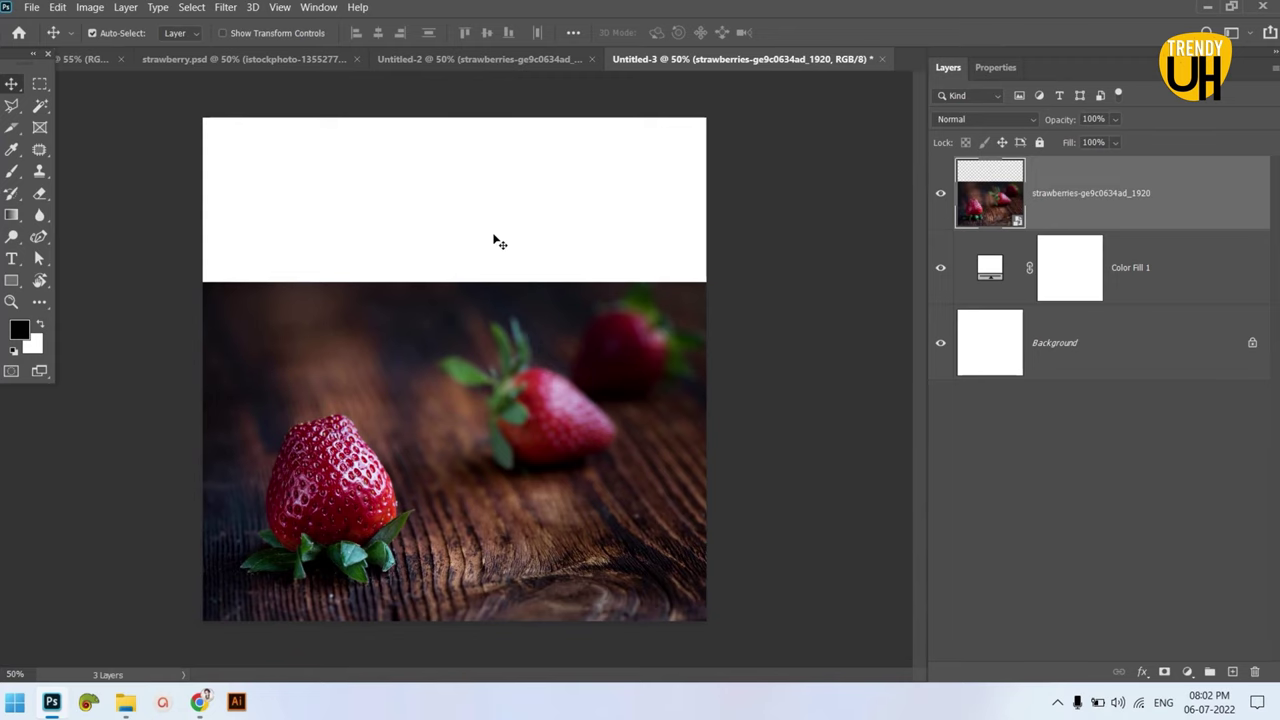
# - Duplicate the strawberry photo, flip the copy vertically and move it to the top
pyautogui.hotkey('ctrl', 'j')
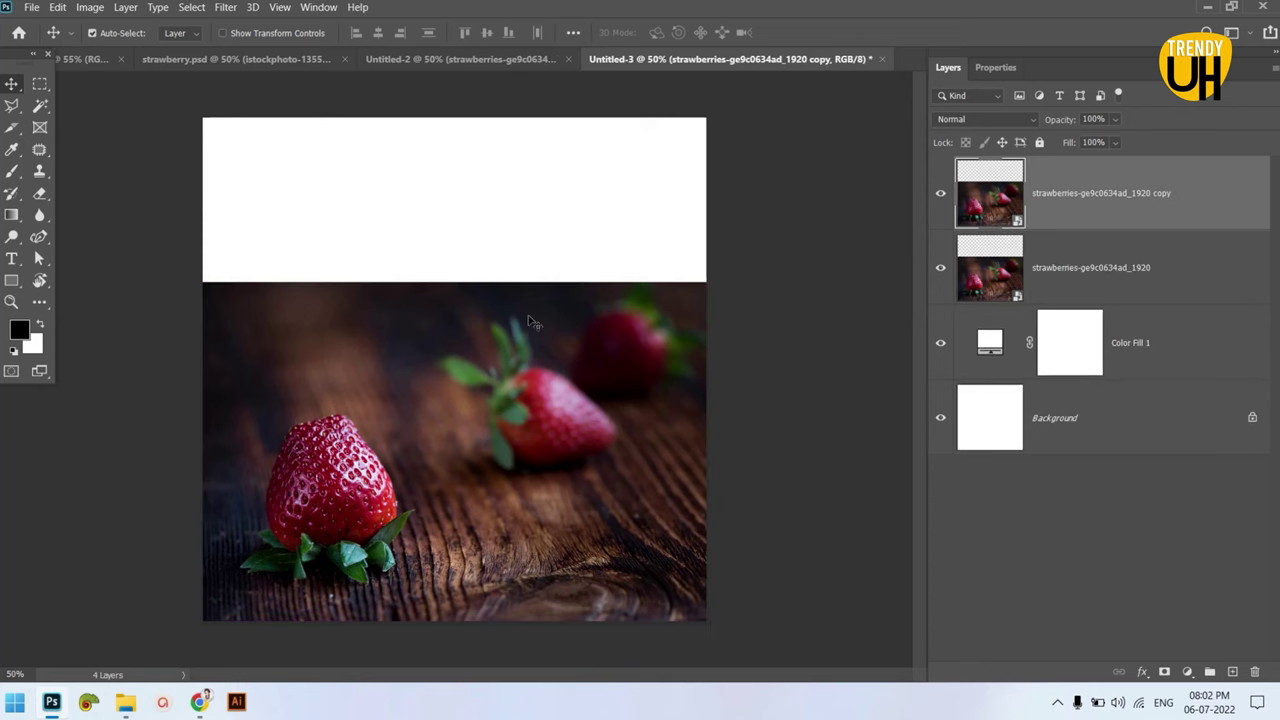
pyautogui.hotkey('ctrl', 't')
pyautogui.rightClick(500, 386)
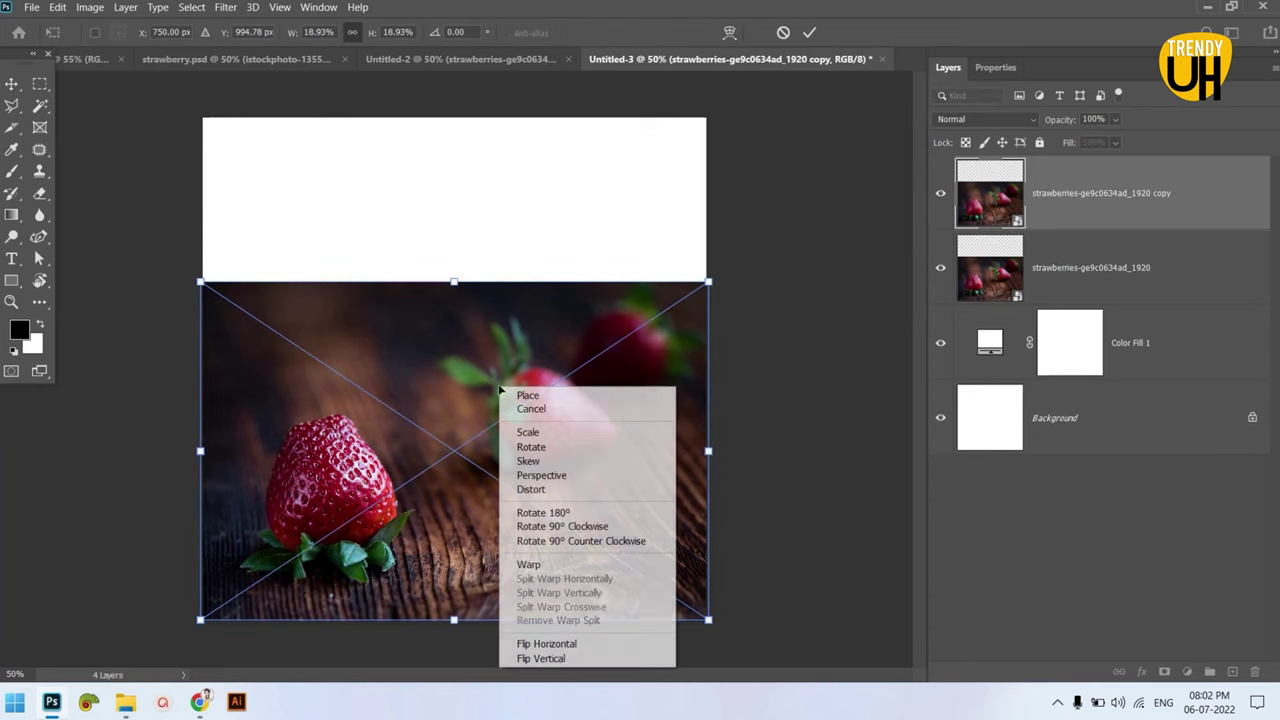
pyautogui.click(548, 664)
pyautogui.moveTo(473, 415); pyautogui.dragTo(496, 148)
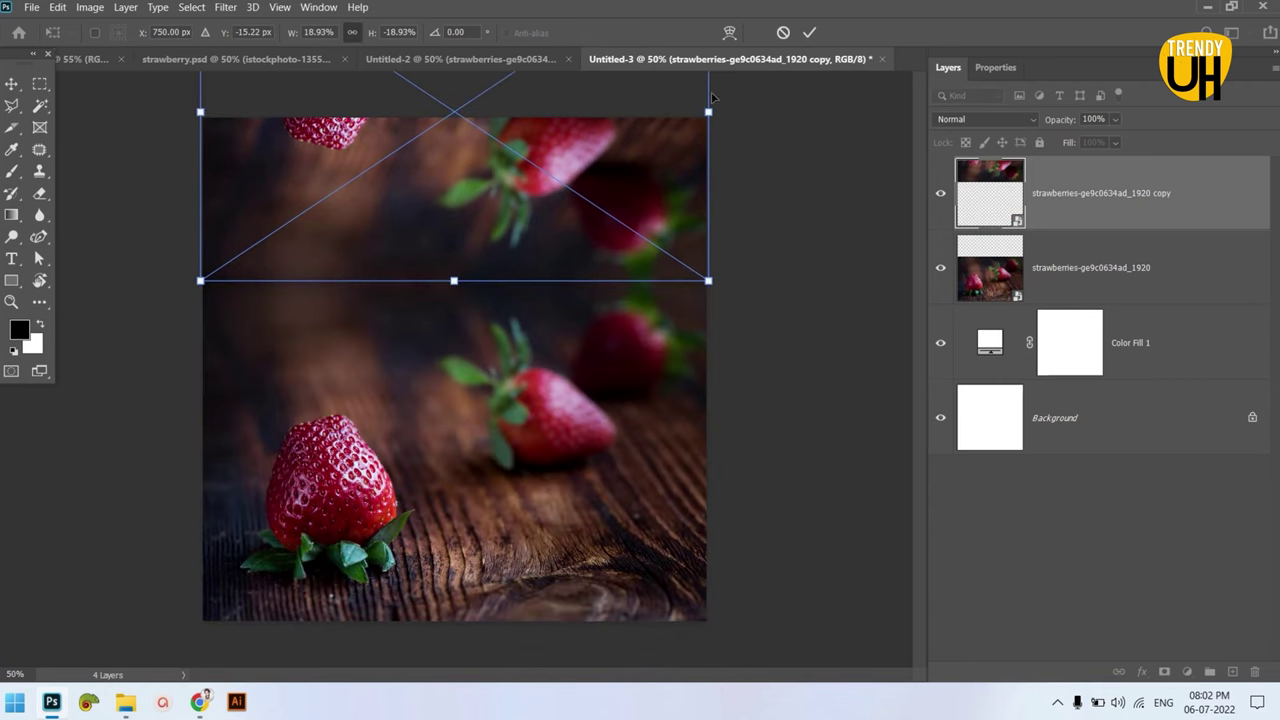
pyautogui.click(809, 32)
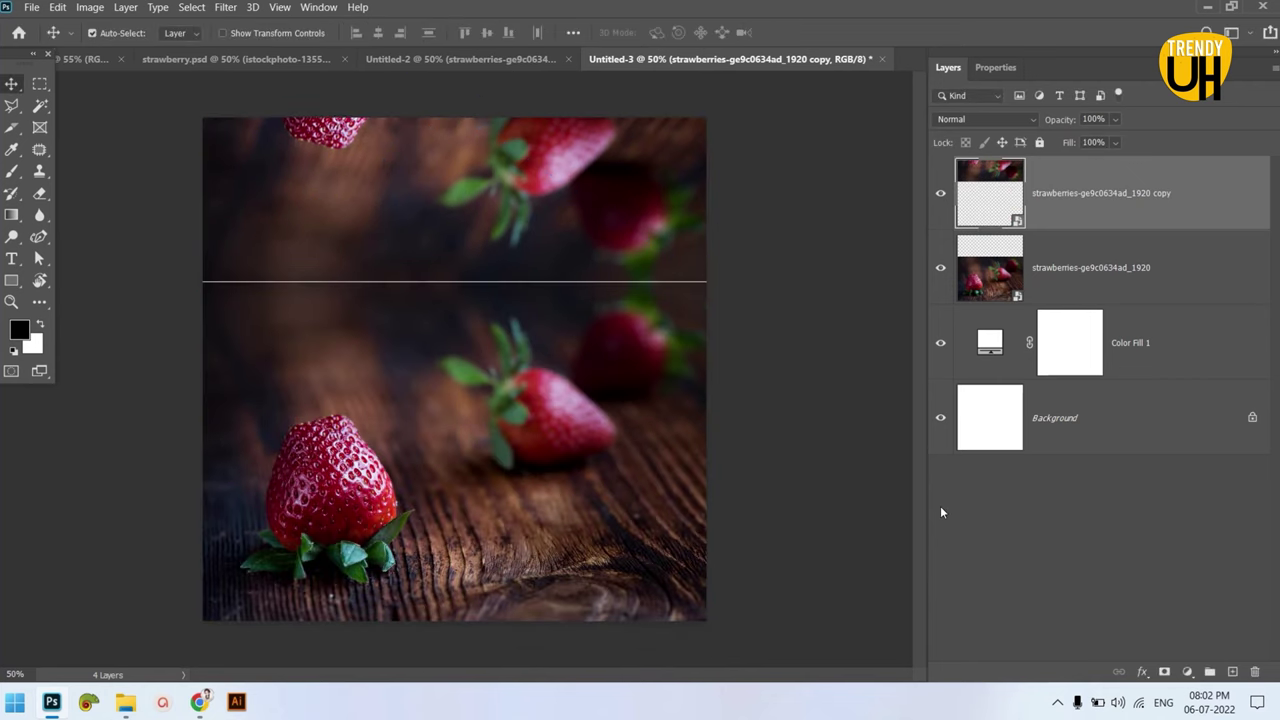
# - Stretch the flipped copy upward to fill the top of the canvas
pyautogui.scroll(-2, 530, 307)
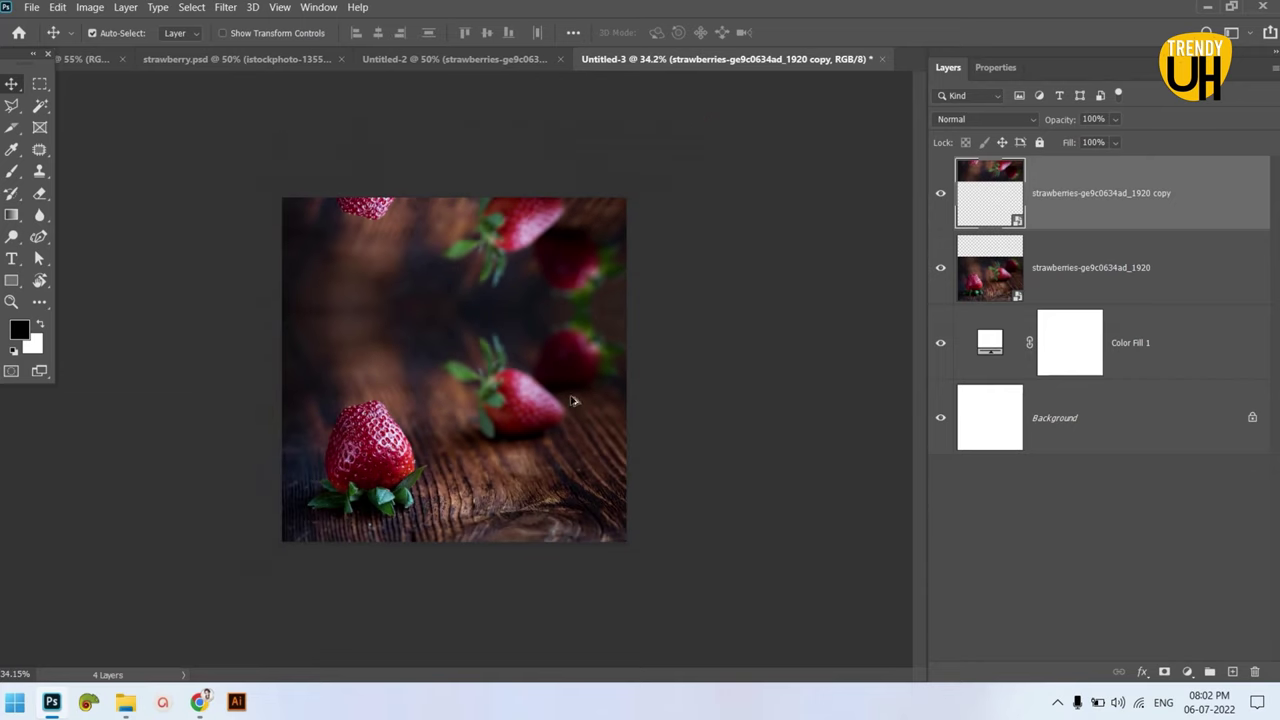
pyautogui.hotkey('ctrl', 't')
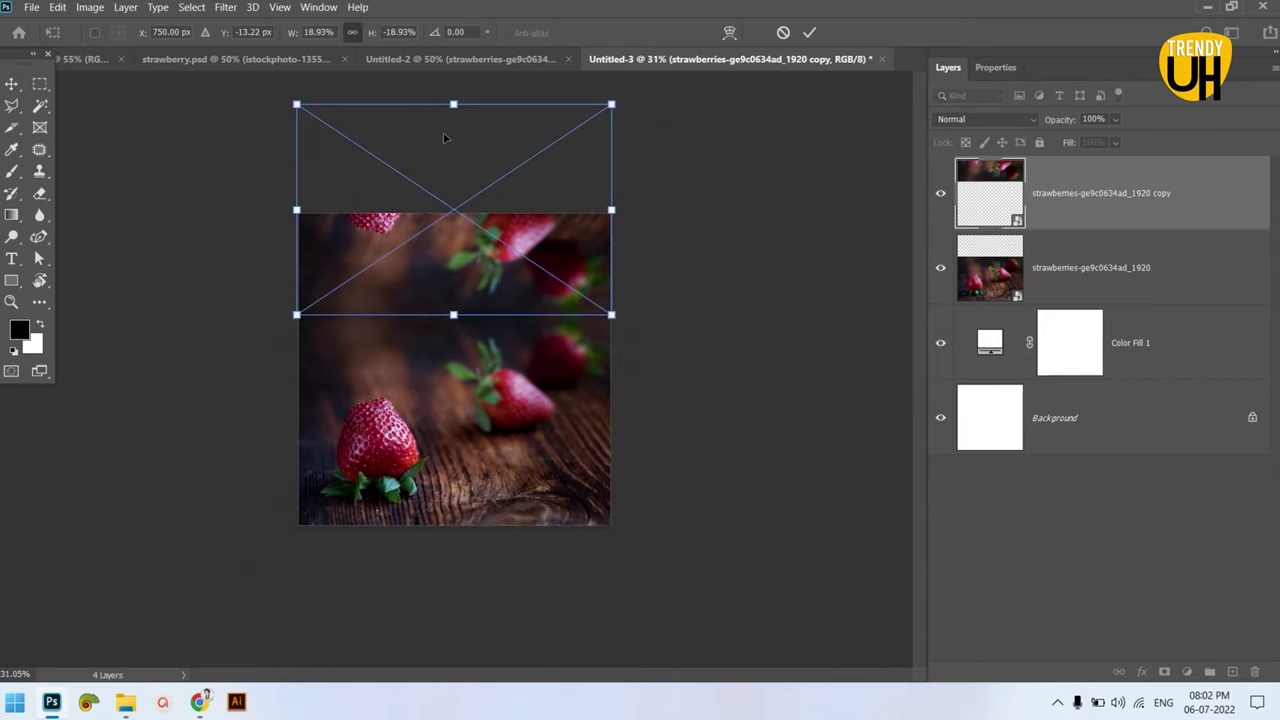
pyautogui.moveTo(460, 99); pyautogui.dragTo(461, 32)
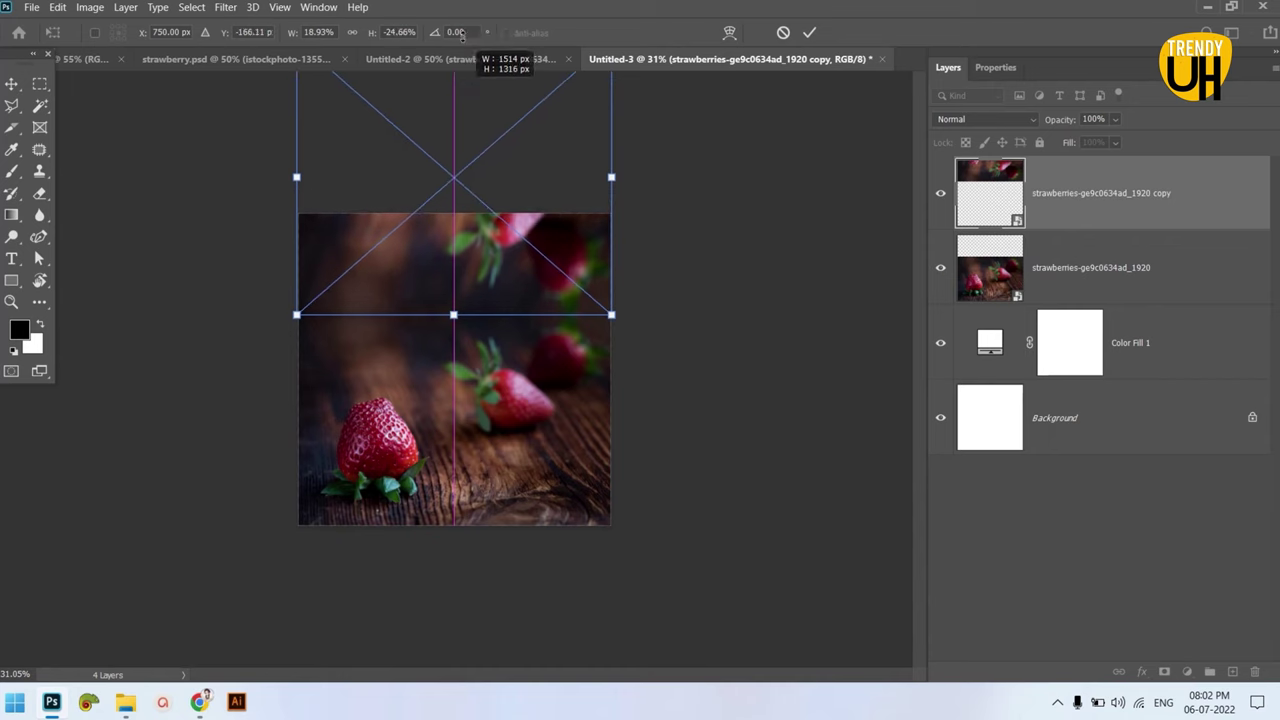
pyautogui.click(809, 32)
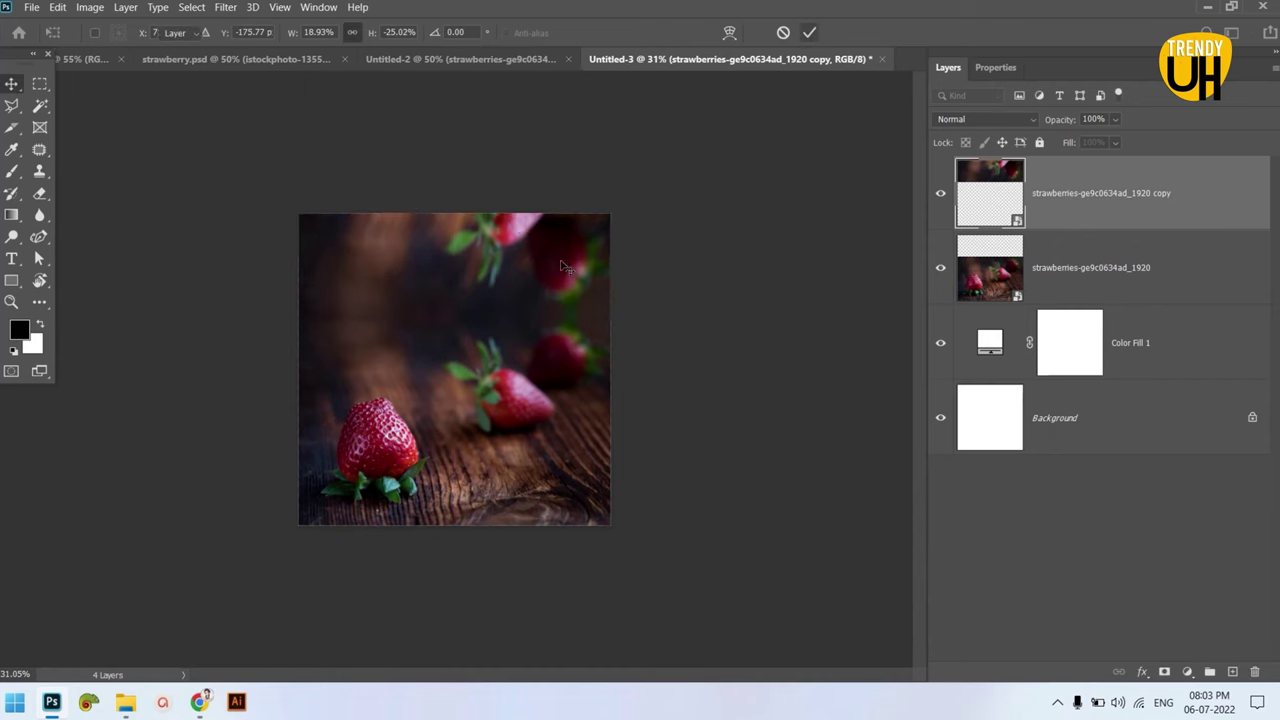
pyautogui.scroll(3, 520, 270)
pyautogui.scroll(-1, 520, 268)
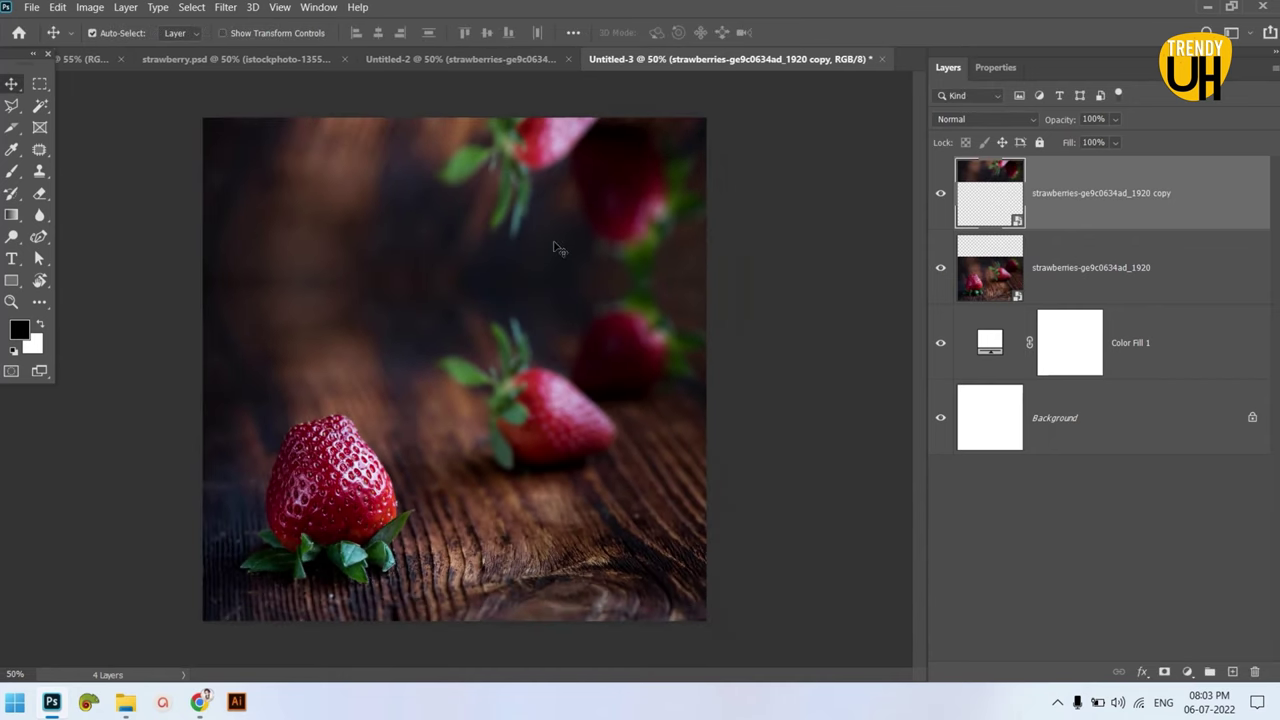
# - Convert both strawberry layers into one smart object, then return to Untitled-2
pyautogui.keyDown('shift'); pyautogui.click(1090, 268); pyautogui.keyUp('shift')
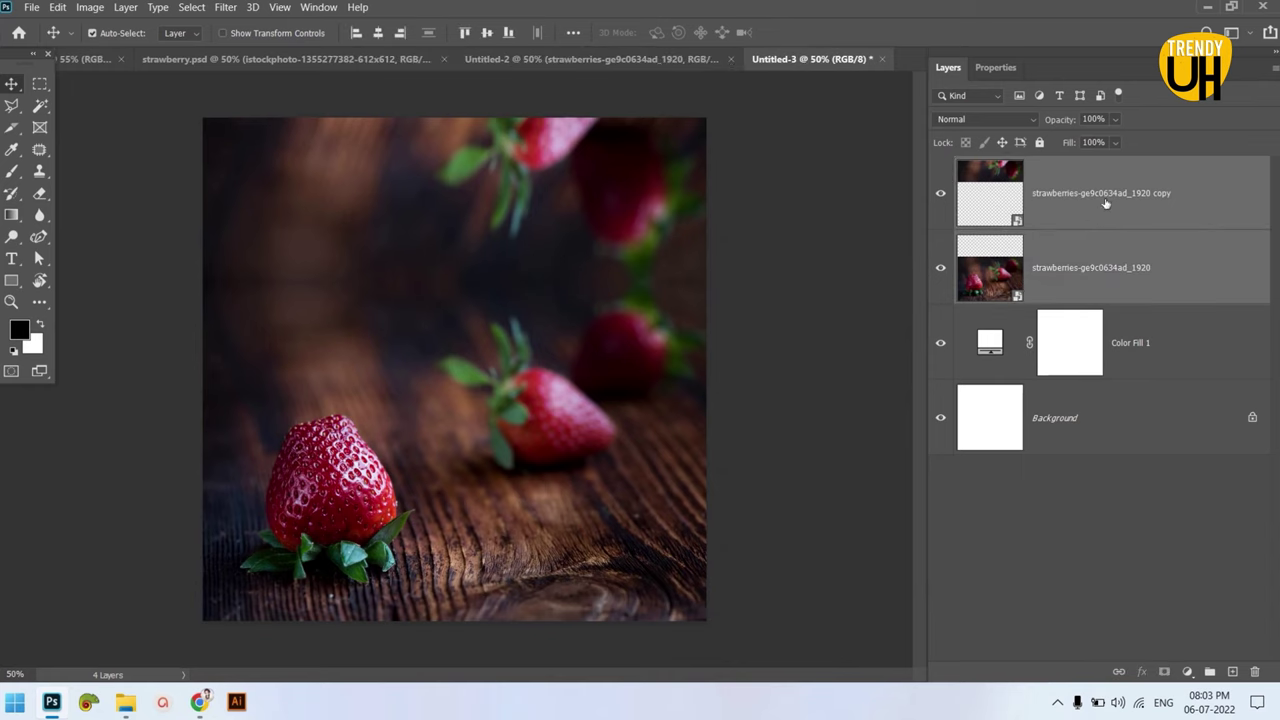
pyautogui.rightClick(1113, 190)
pyautogui.click(1005, 157)
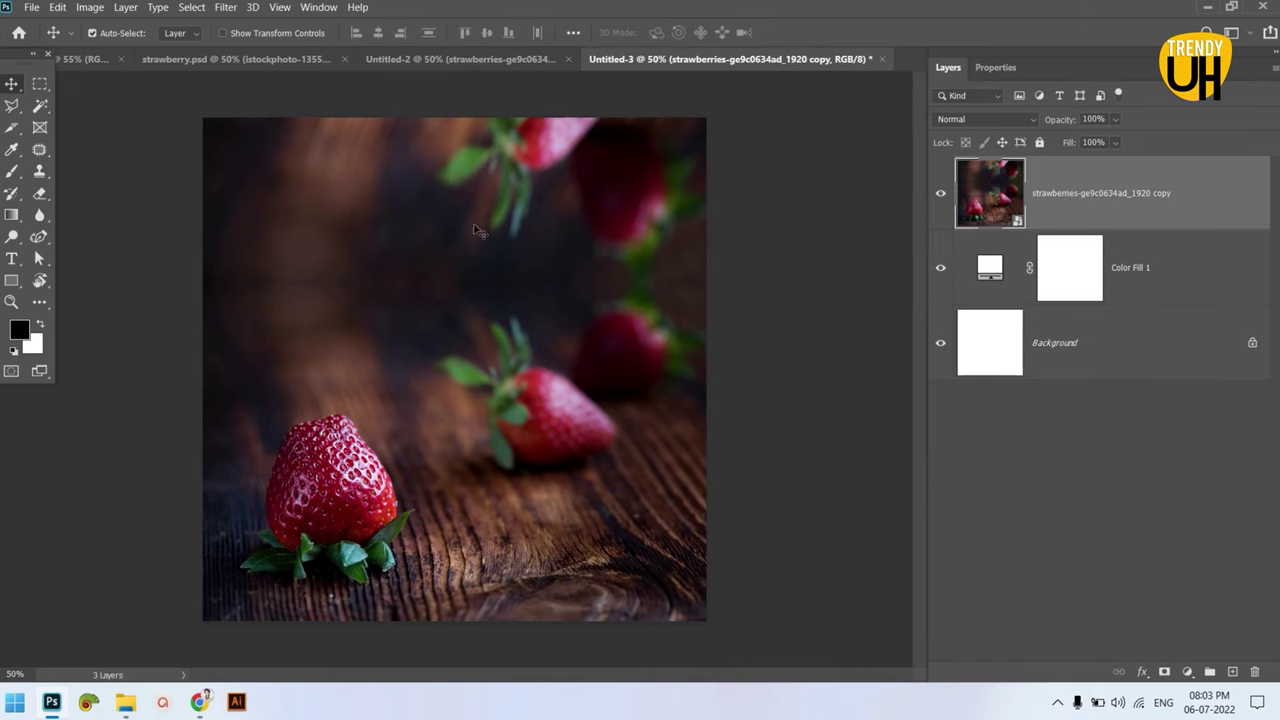
pyautogui.click(400, 59)
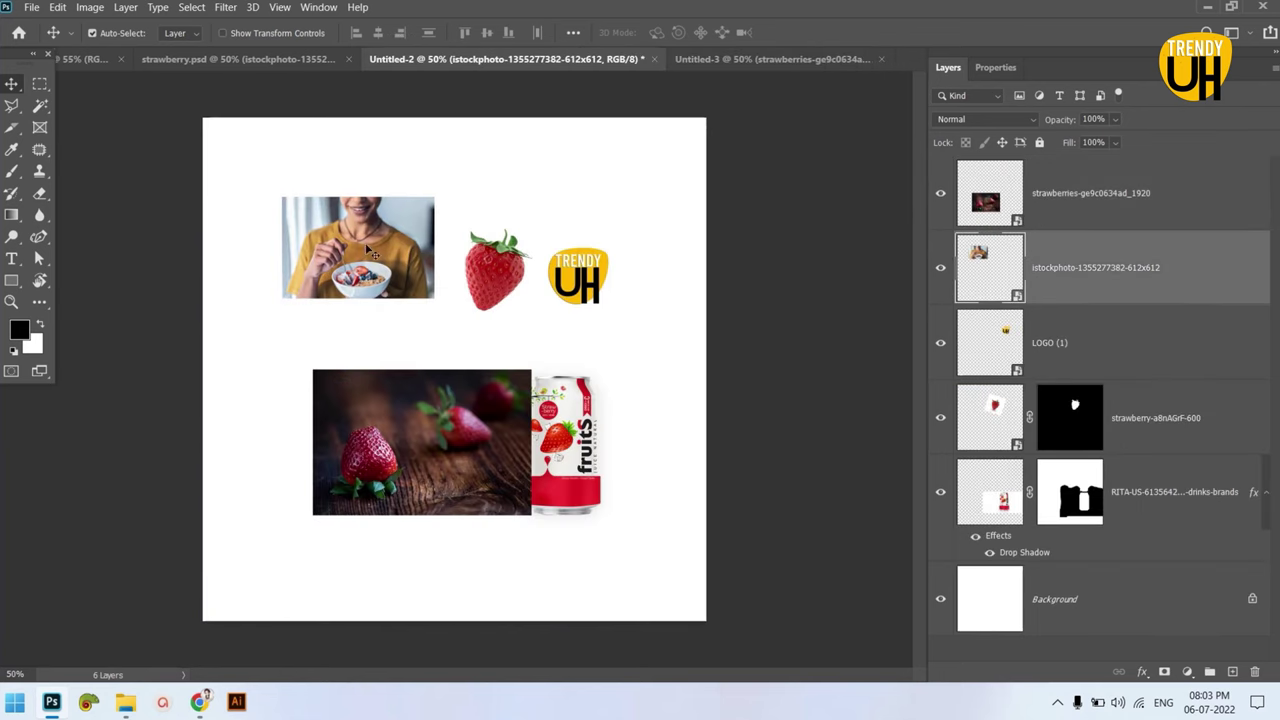
# - Bring the woman-with-bowl photo into Untitled-3 and draw a black circle with the Ellipse Tool
pyautogui.moveTo(383, 255); pyautogui.dragTo(431, 244)
pyautogui.click(8, 281)
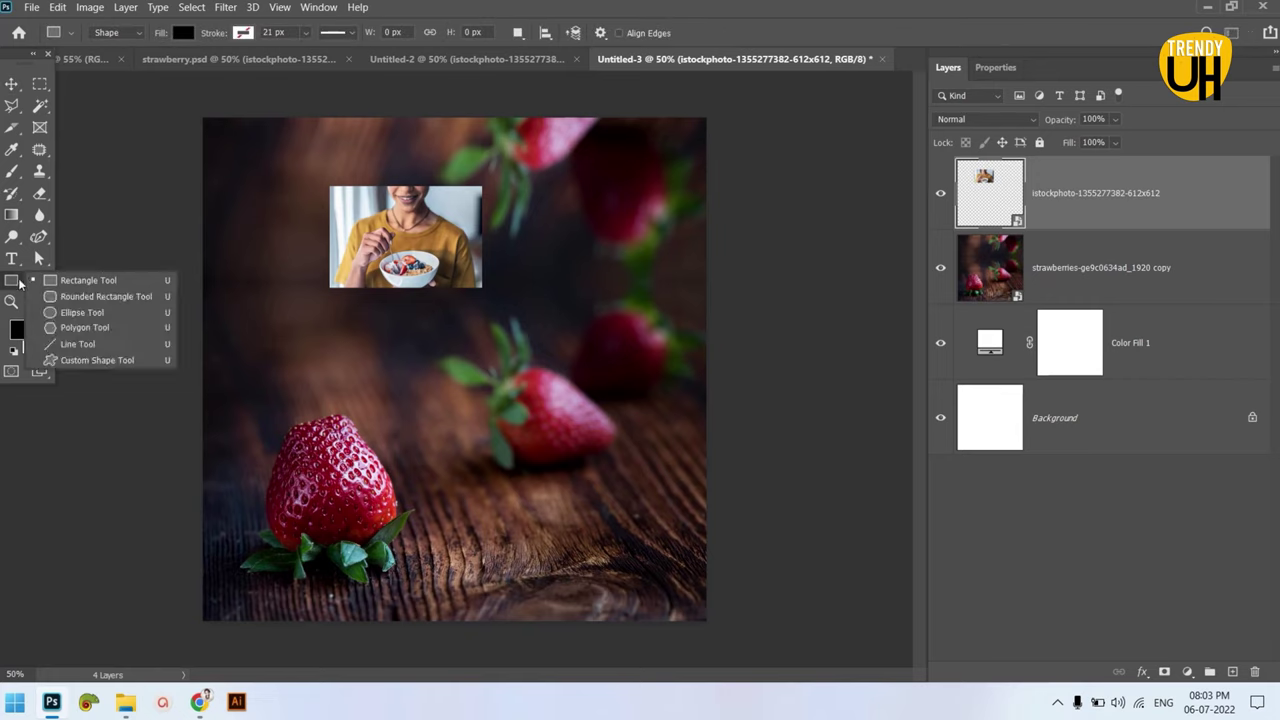
pyautogui.click(82, 312)
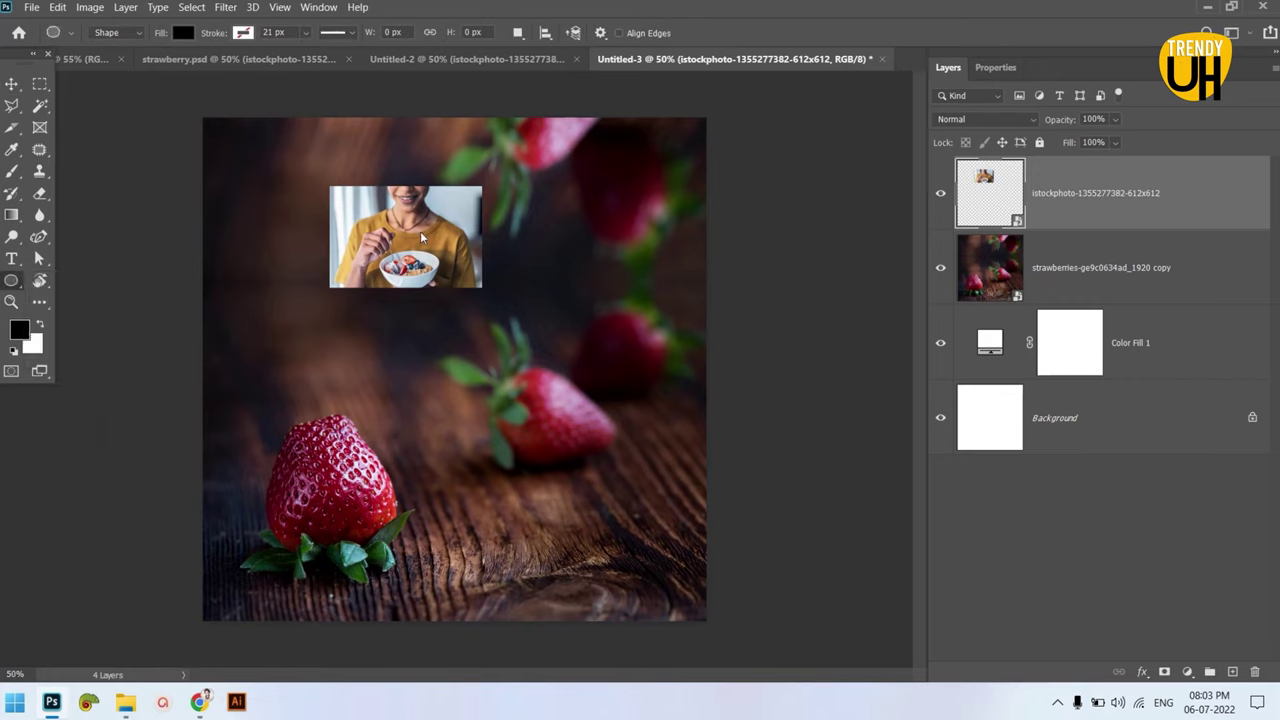
pyautogui.moveTo(360, 195); pyautogui.dragTo(621, 457)
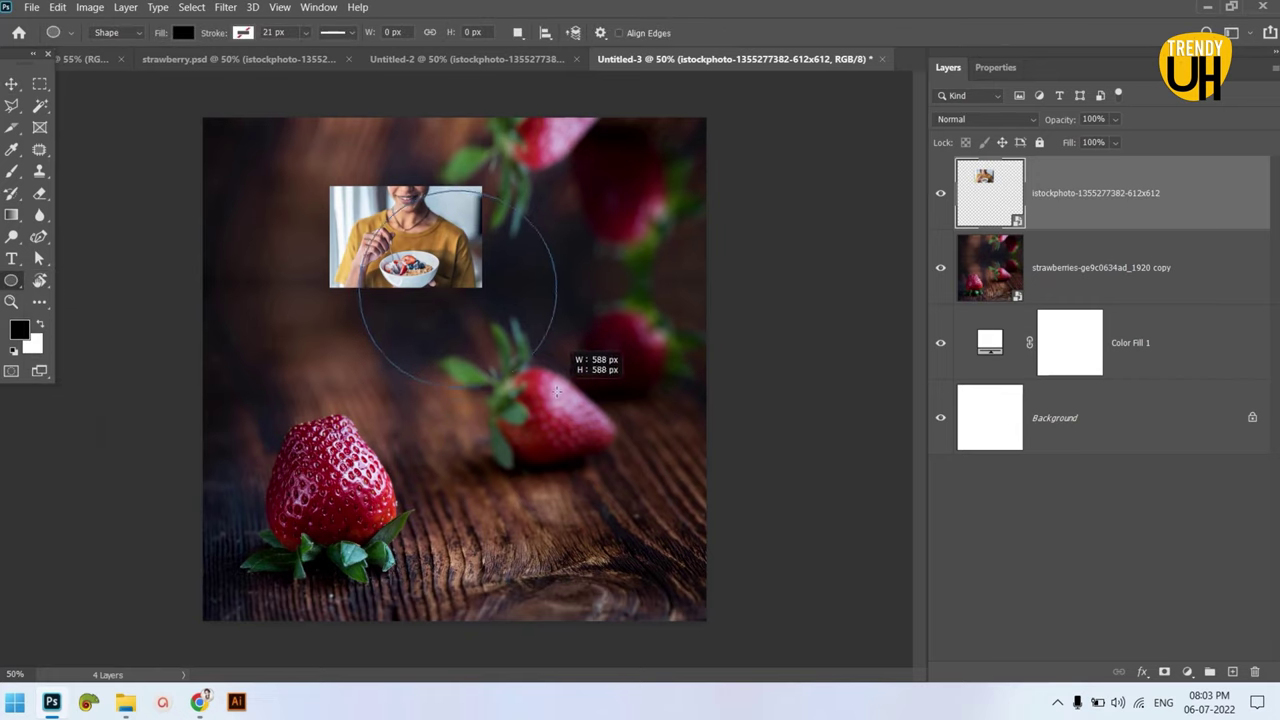
# - Move the circle below the woman photo and clip the photo inside it
pyautogui.click(12, 83)
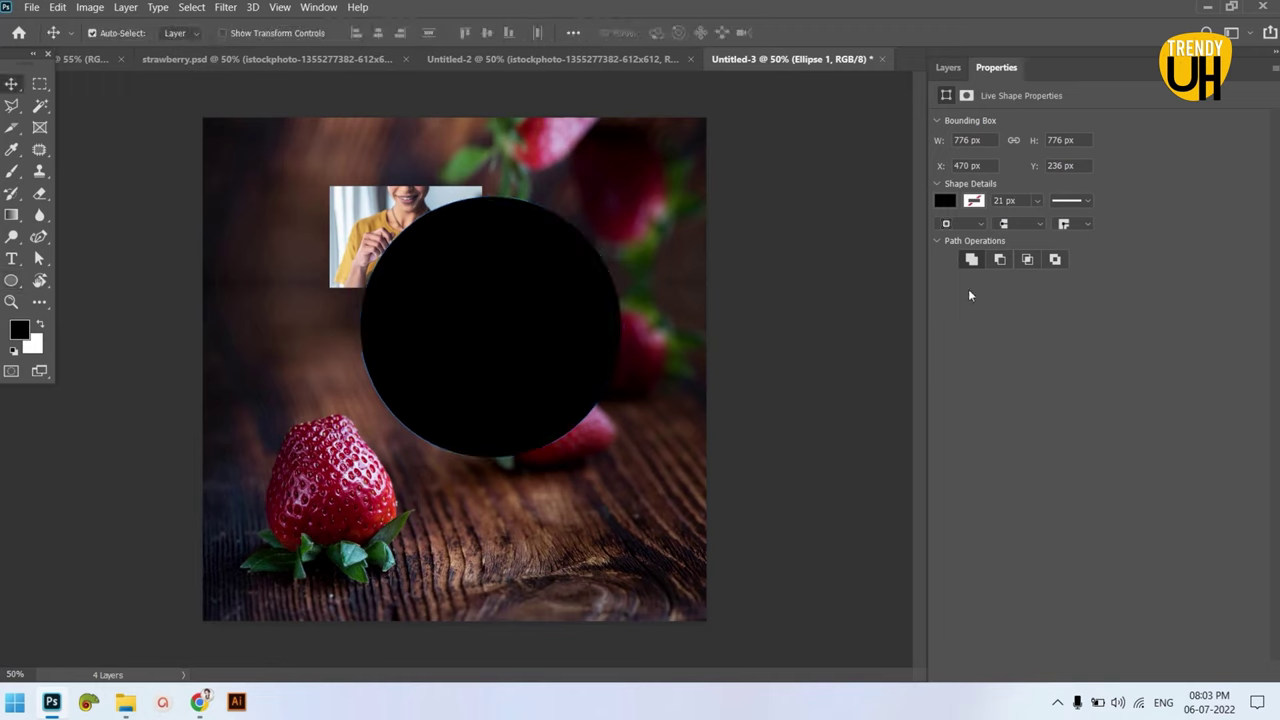
pyautogui.click(948, 68)
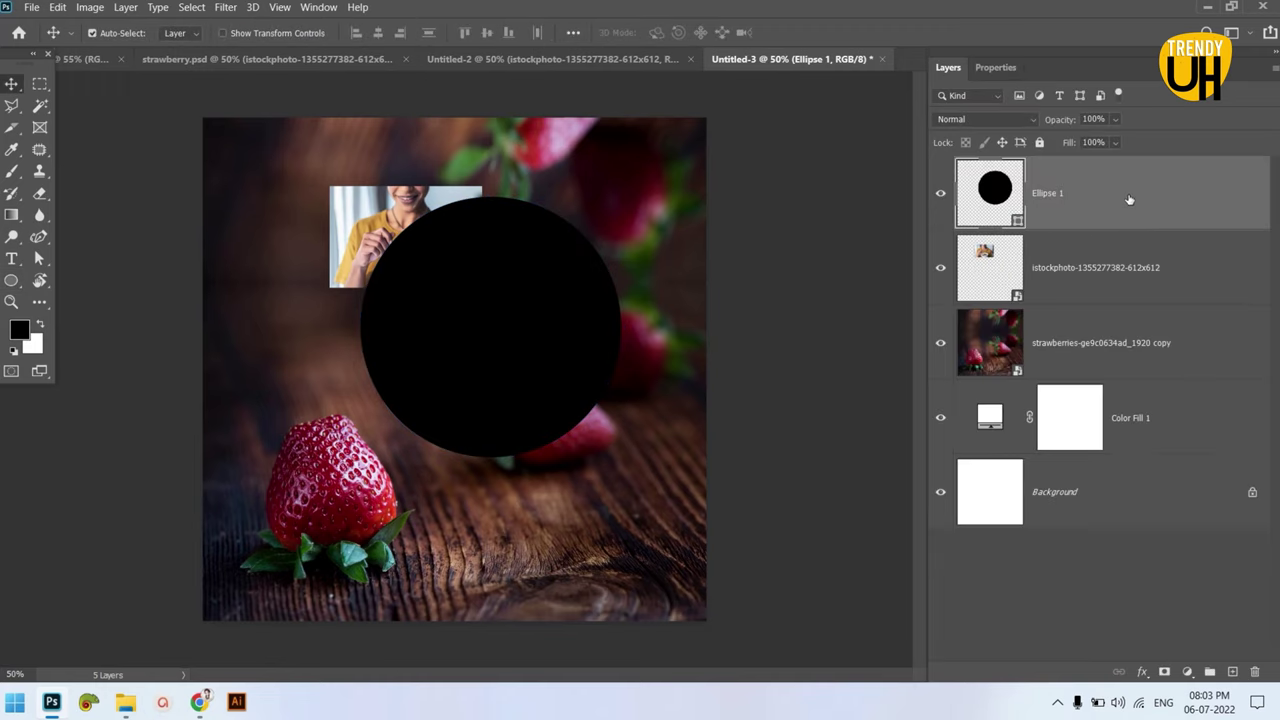
pyautogui.moveTo(1120, 186); pyautogui.dragTo(1094, 296)
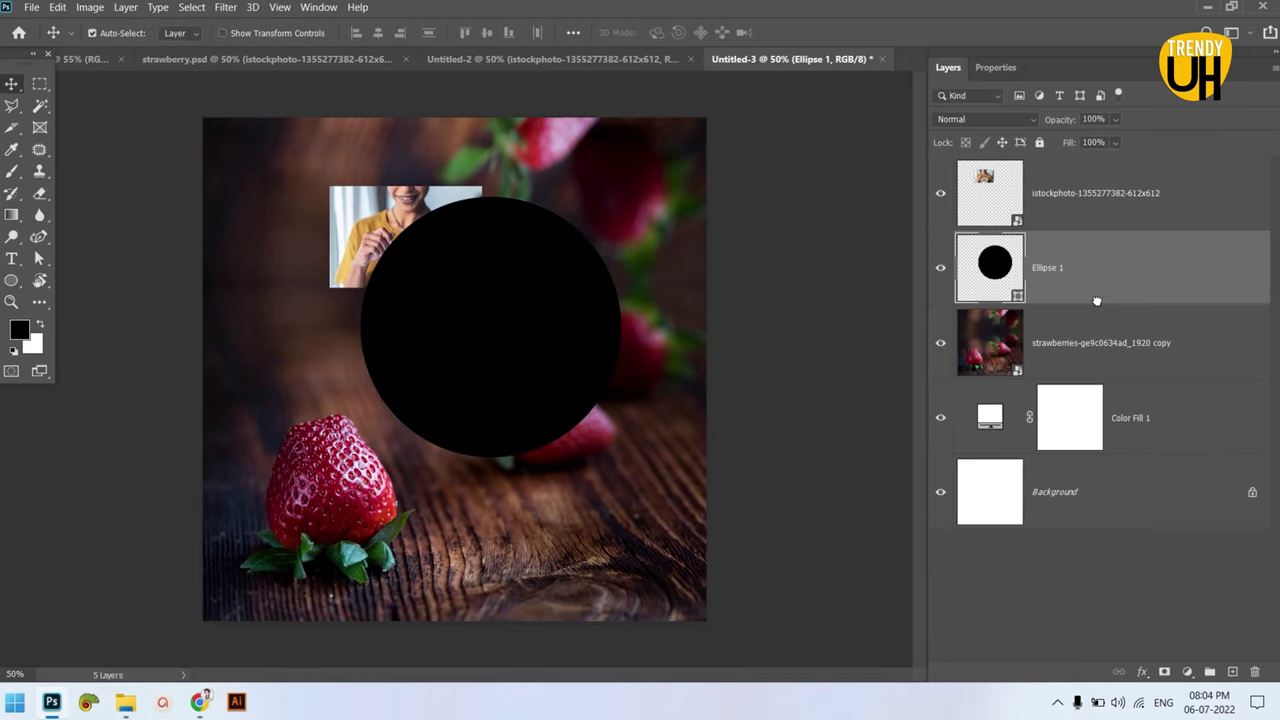
pyautogui.click(1073, 196)
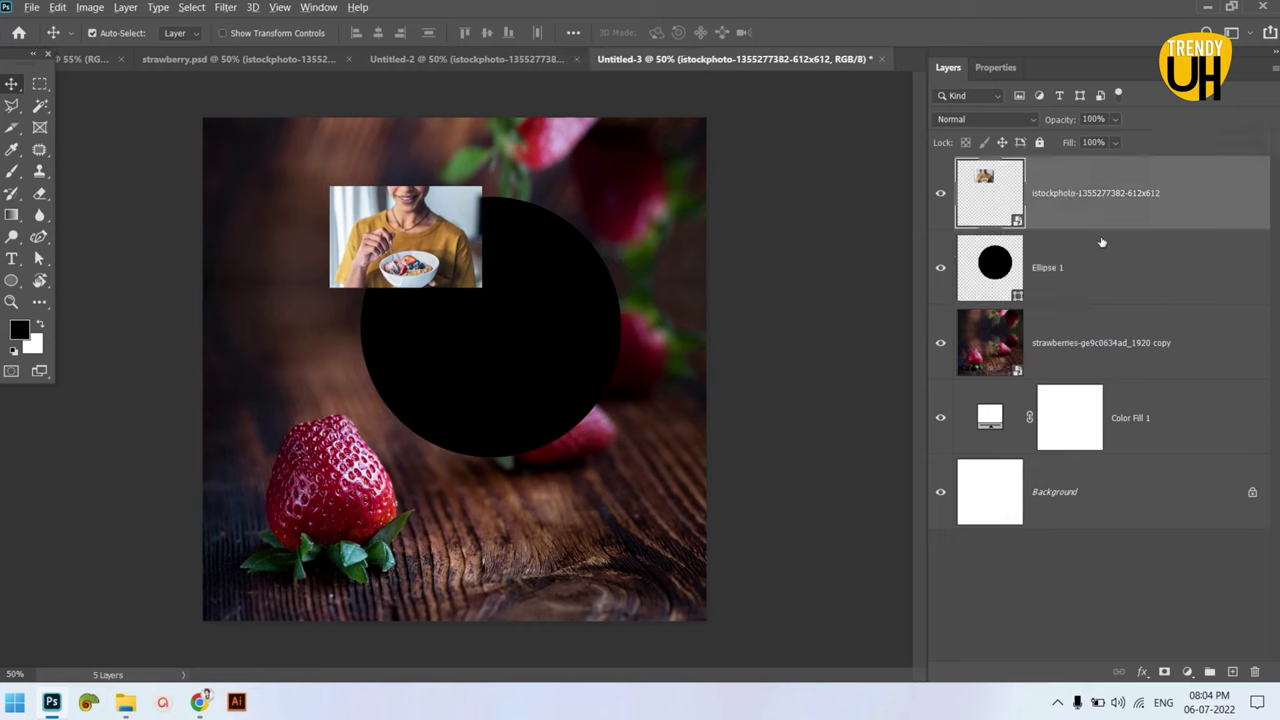
pyautogui.keyDown('alt'); pyautogui.click(1104, 230); pyautogui.keyUp('alt')
# - Enlarge the clipped woman-with-bowl photo to fill the circle
pyautogui.hotkey('ctrl', 't')
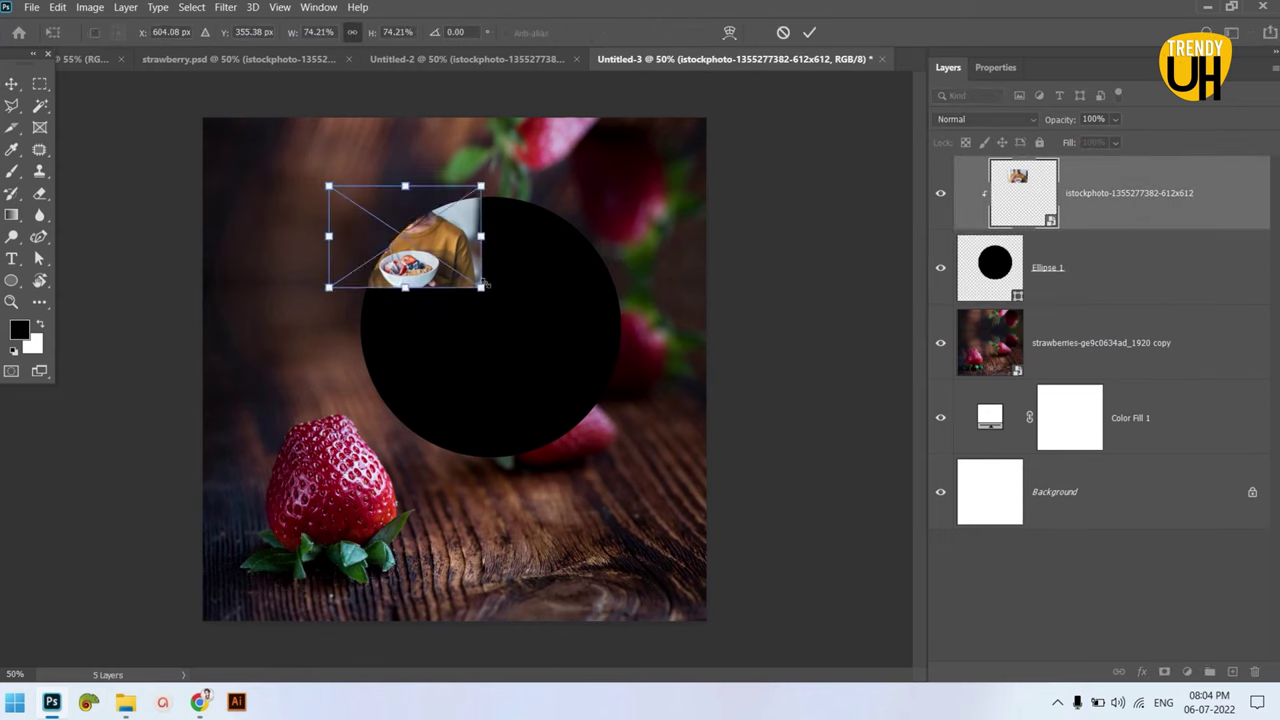
pyautogui.moveTo(484, 286)
pyautogui.mouseDown()
pyautogui.moveTo(543, 365)
pyautogui.moveTo(638, 391)
pyautogui.mouseUp()
pyautogui.moveTo(484, 394); pyautogui.dragTo(484, 456)
pyautogui.moveTo(483, 185); pyautogui.dragTo(484, 127)
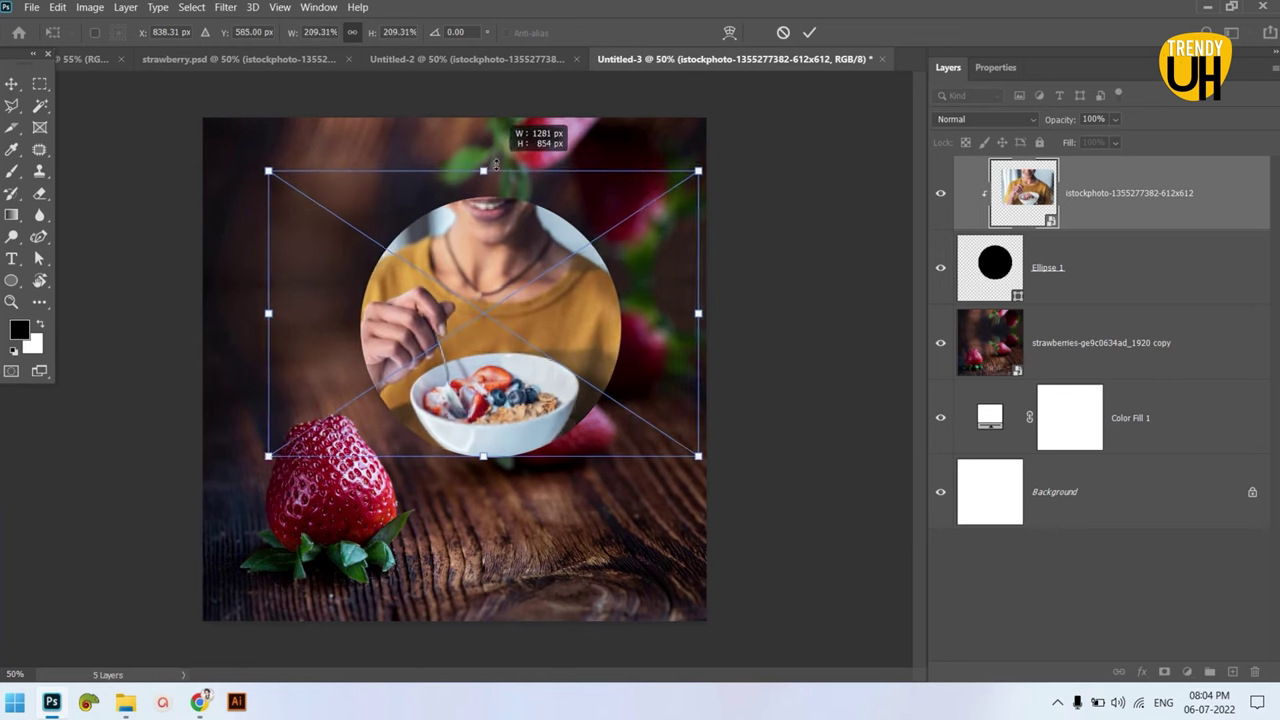
pyautogui.moveTo(525, 265); pyautogui.dragTo(528, 249)
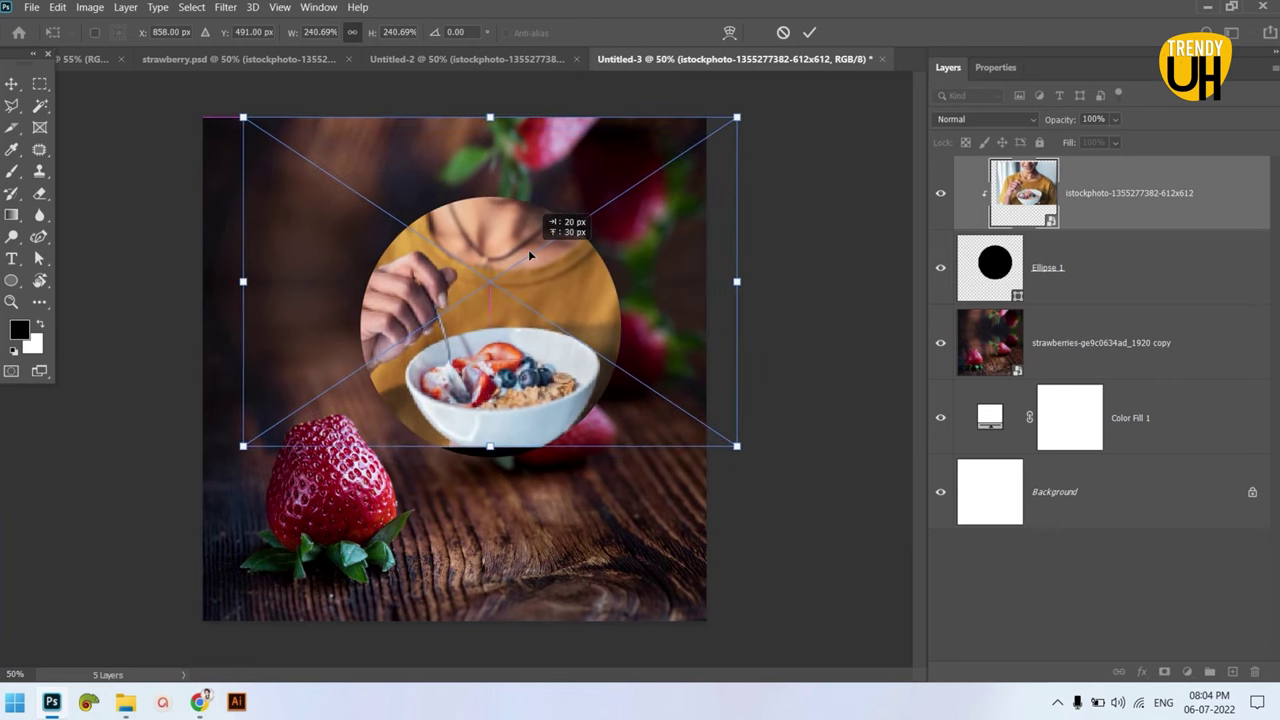
pyautogui.moveTo(490, 443); pyautogui.dragTo(490, 456)
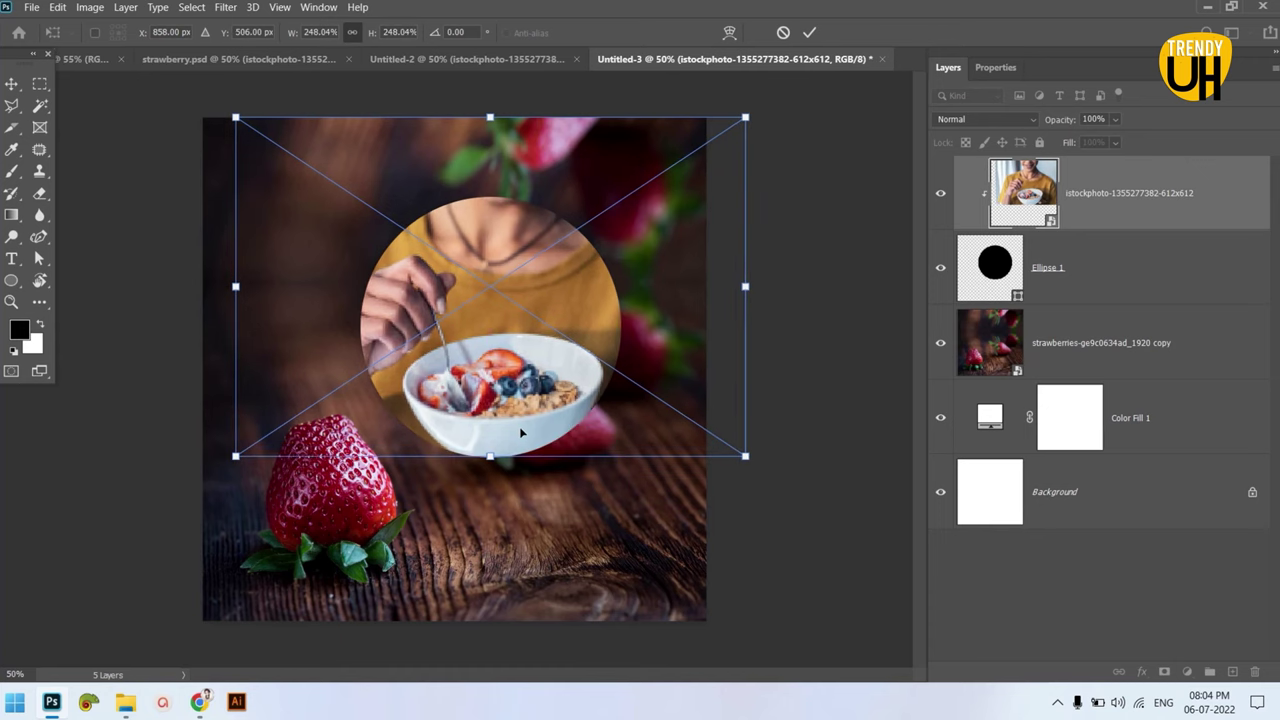
pyautogui.click(811, 32)
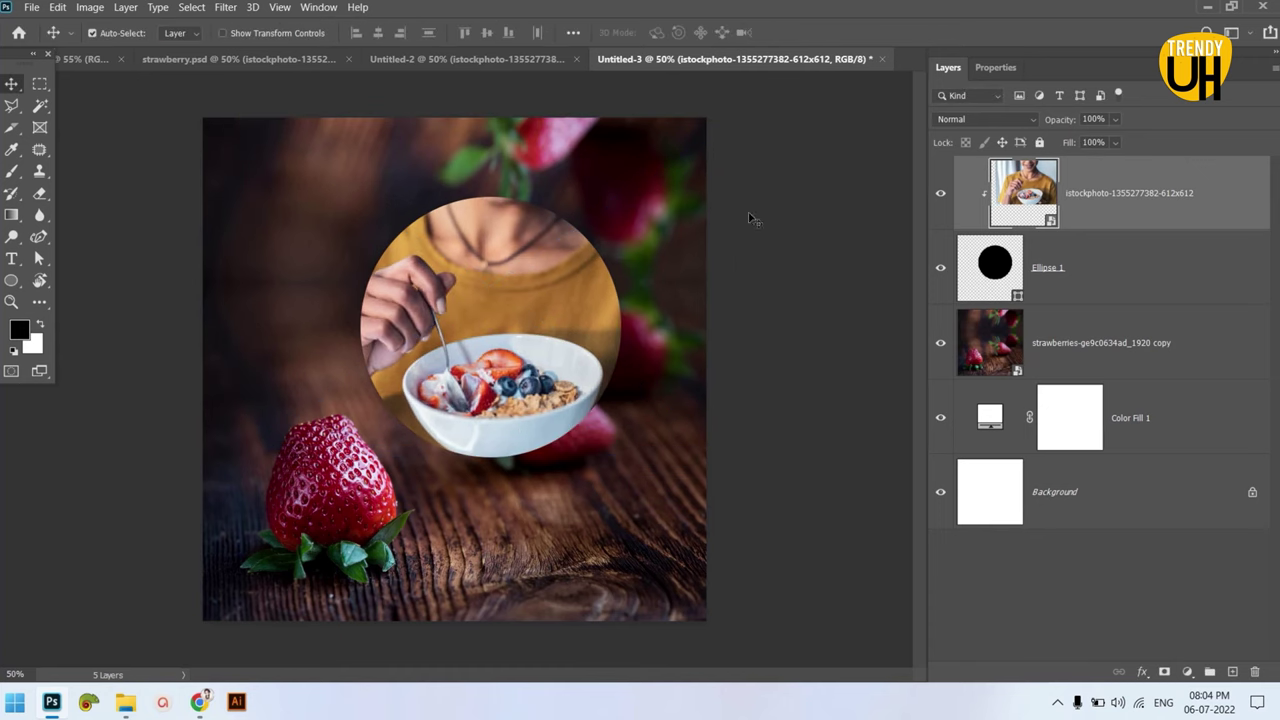
# - Convert the photo and Ellipse 1 circle into one smart object
pyautogui.keyDown('shift'); pyautogui.click(1099, 214); pyautogui.keyUp('shift')
pyautogui.rightClick(1180, 266)
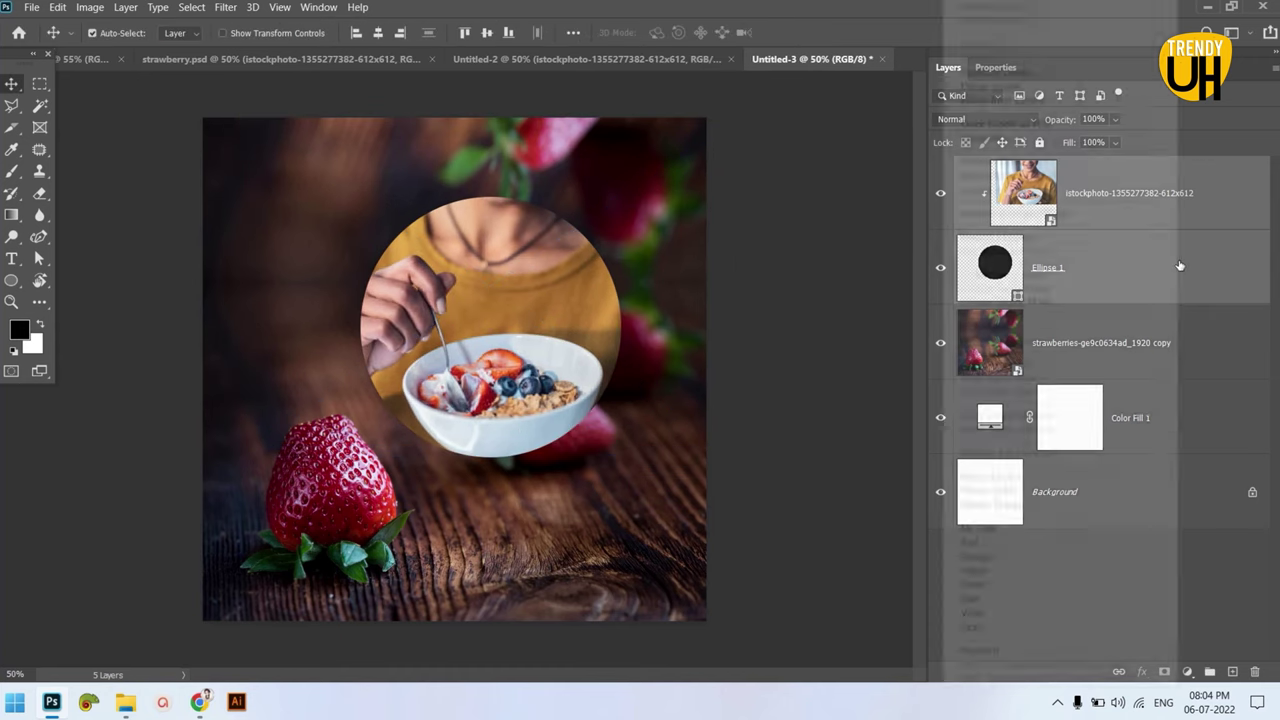
pyautogui.click(1047, 212)
# - Scale up the bowl circle and position it near the canvas top
pyautogui.hotkey('ctrl', 't')
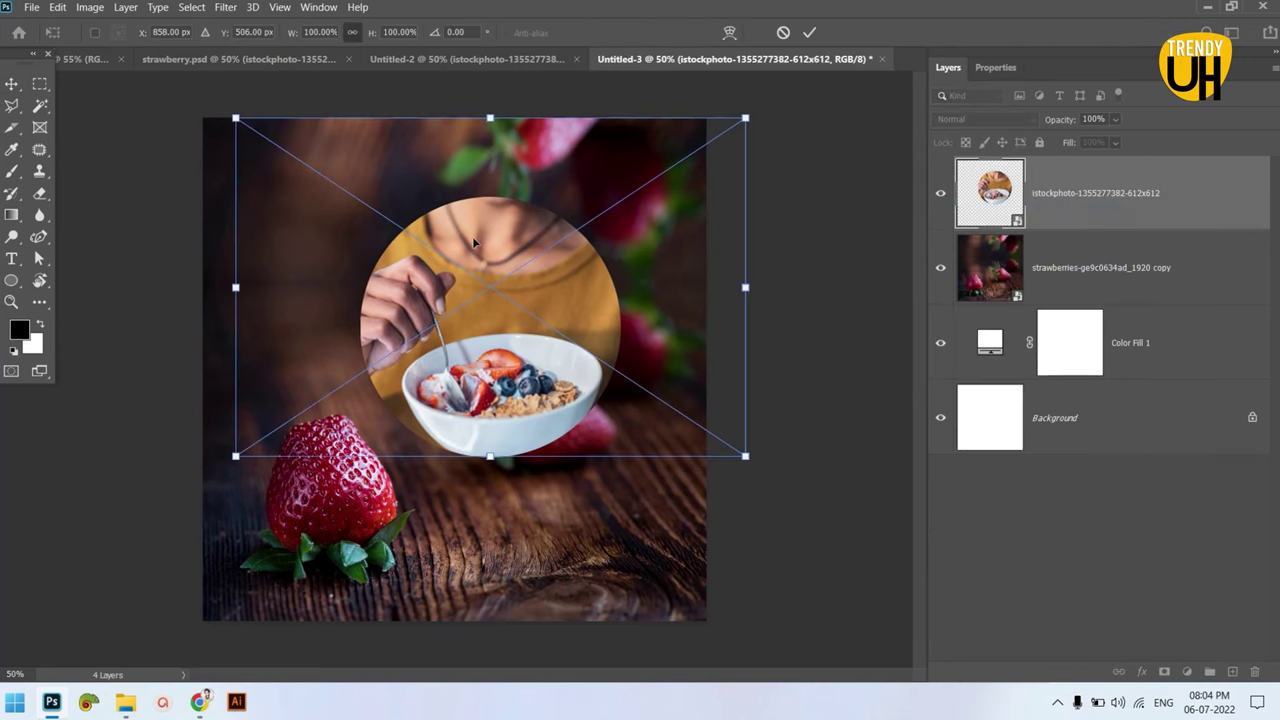
pyautogui.moveTo(490, 118); pyautogui.dragTo(490, 63)
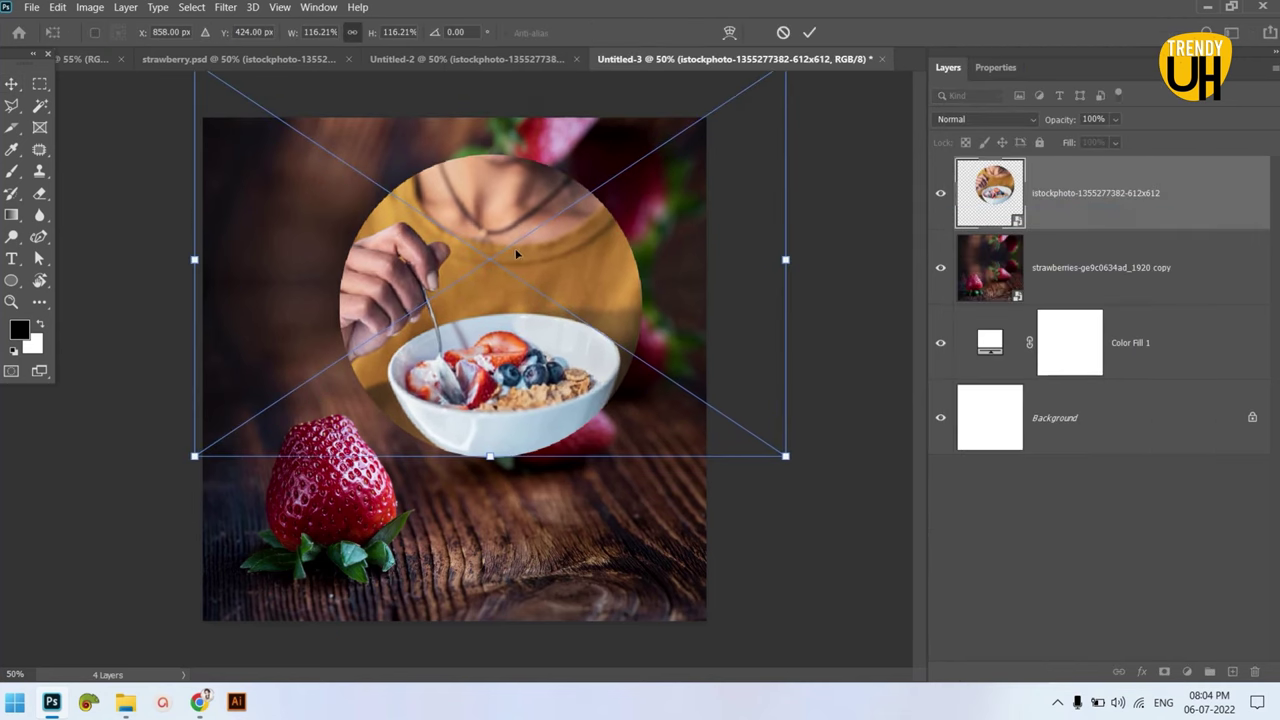
pyautogui.moveTo(525, 283)
pyautogui.mouseDown()
pyautogui.moveTo(498, 236)
pyautogui.moveTo(390, 231)
pyautogui.moveTo(460, 217)
pyautogui.moveTo(492, 184)
pyautogui.mouseUp()
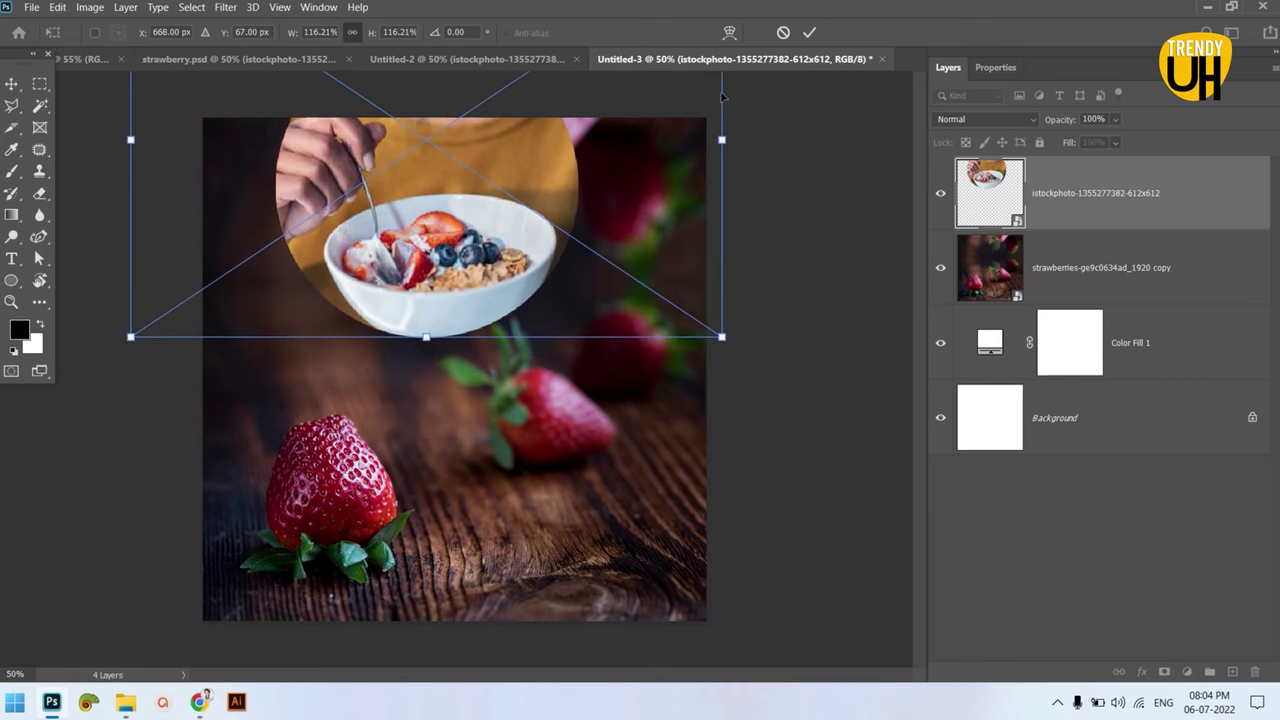
pyautogui.click(810, 32)
pyautogui.moveTo(470, 252); pyautogui.dragTo(470, 273)
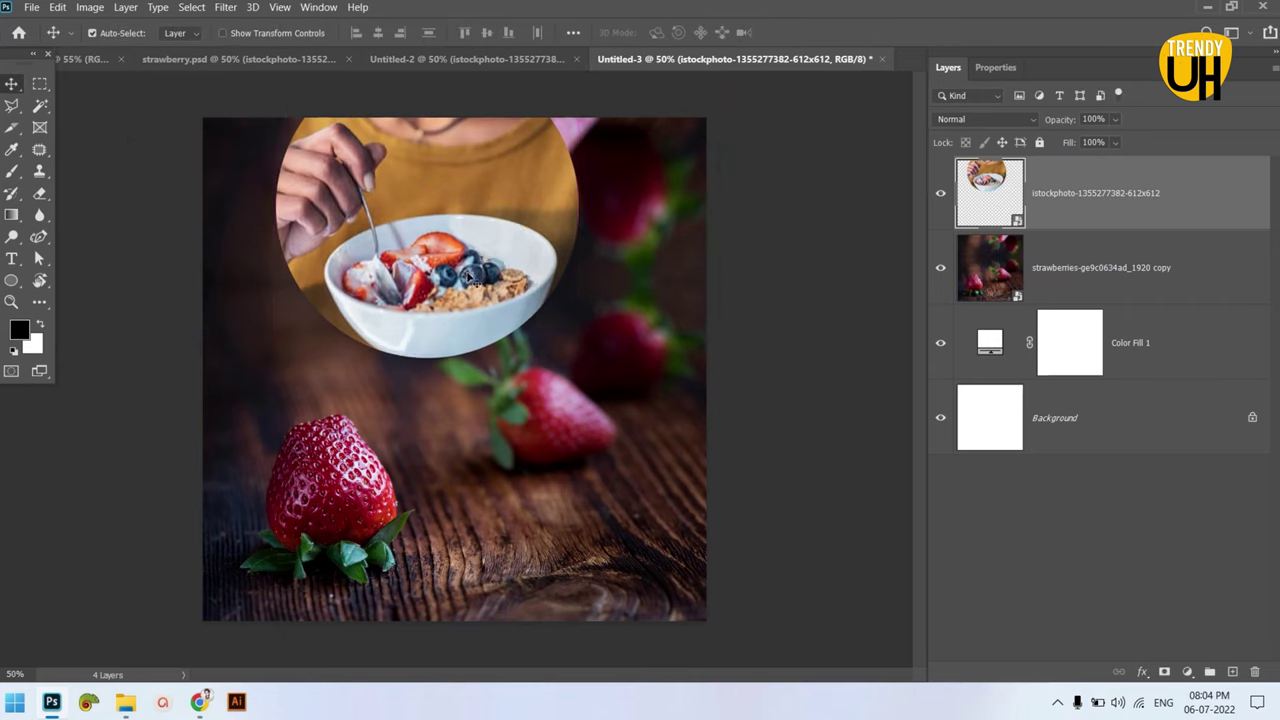
pyautogui.hotkey('ctrl', 't')
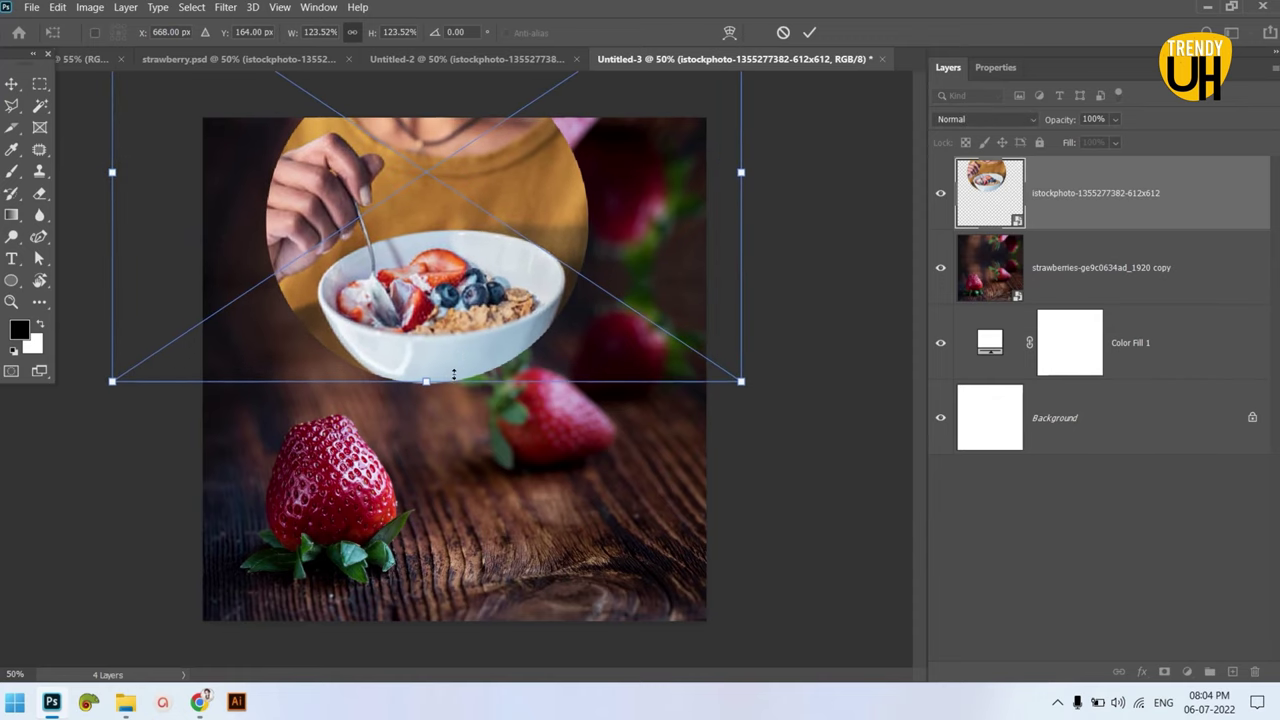
pyautogui.moveTo(426, 357); pyautogui.dragTo(426, 378)
pyautogui.click(809, 33)
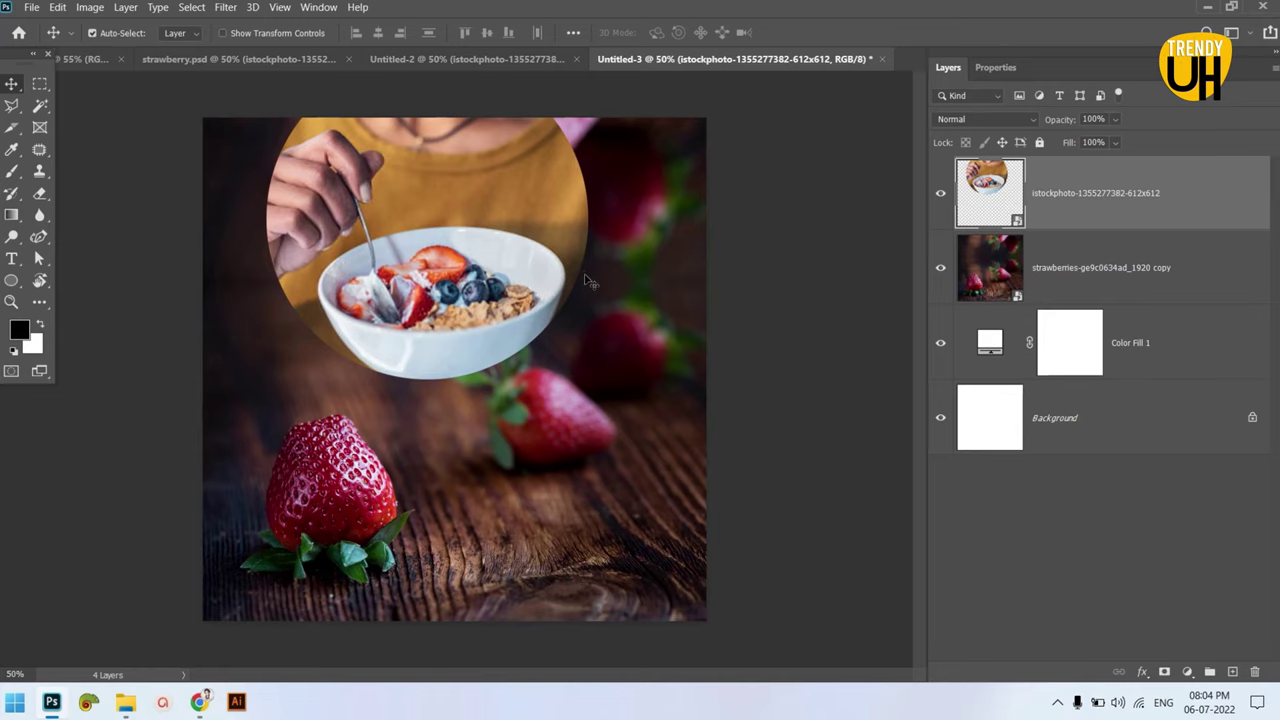
# - Drag the fruits juice can into the ad and scale it up at centre-right over the bowl circle
pyautogui.click(465, 59)
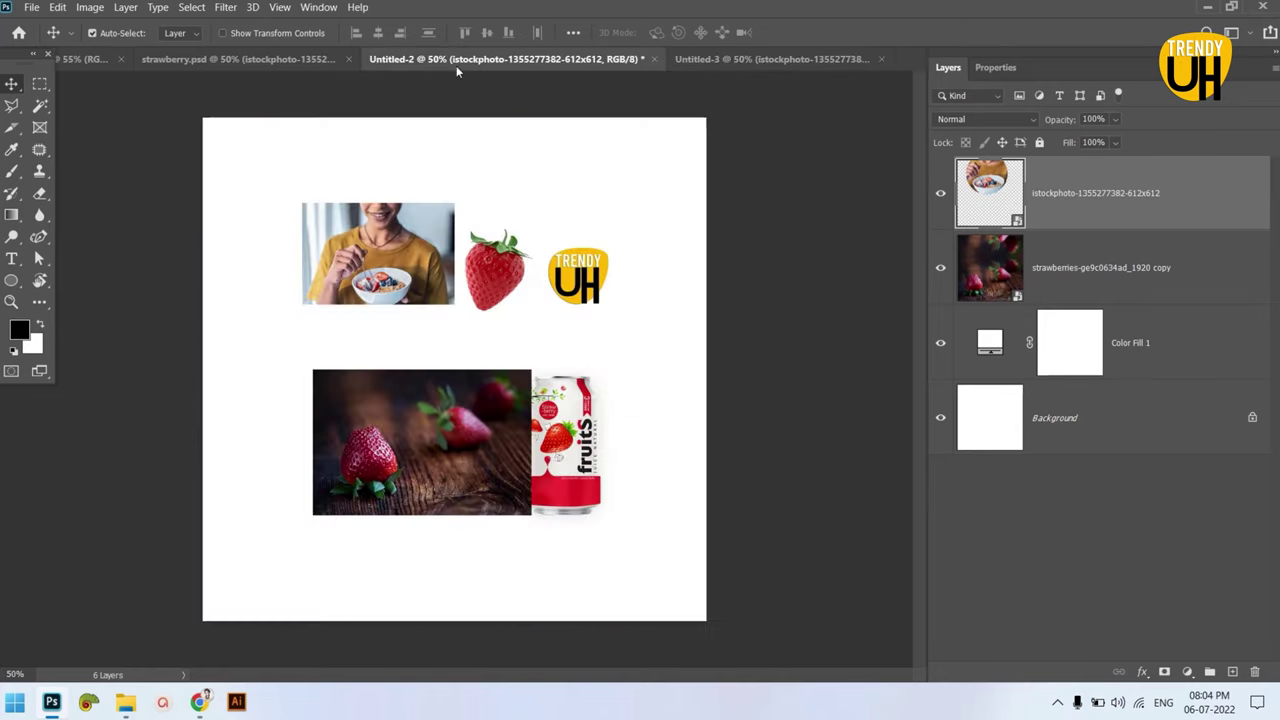
pyautogui.moveTo(582, 430)
pyautogui.mouseDown()
pyautogui.moveTo(580, 410)
pyautogui.moveTo(610, 400)
pyautogui.moveTo(590, 380)
pyautogui.moveTo(585, 410)
pyautogui.moveTo(495, 445)
pyautogui.moveTo(547, 468)
pyautogui.mouseUp()
pyautogui.click(483, 218)
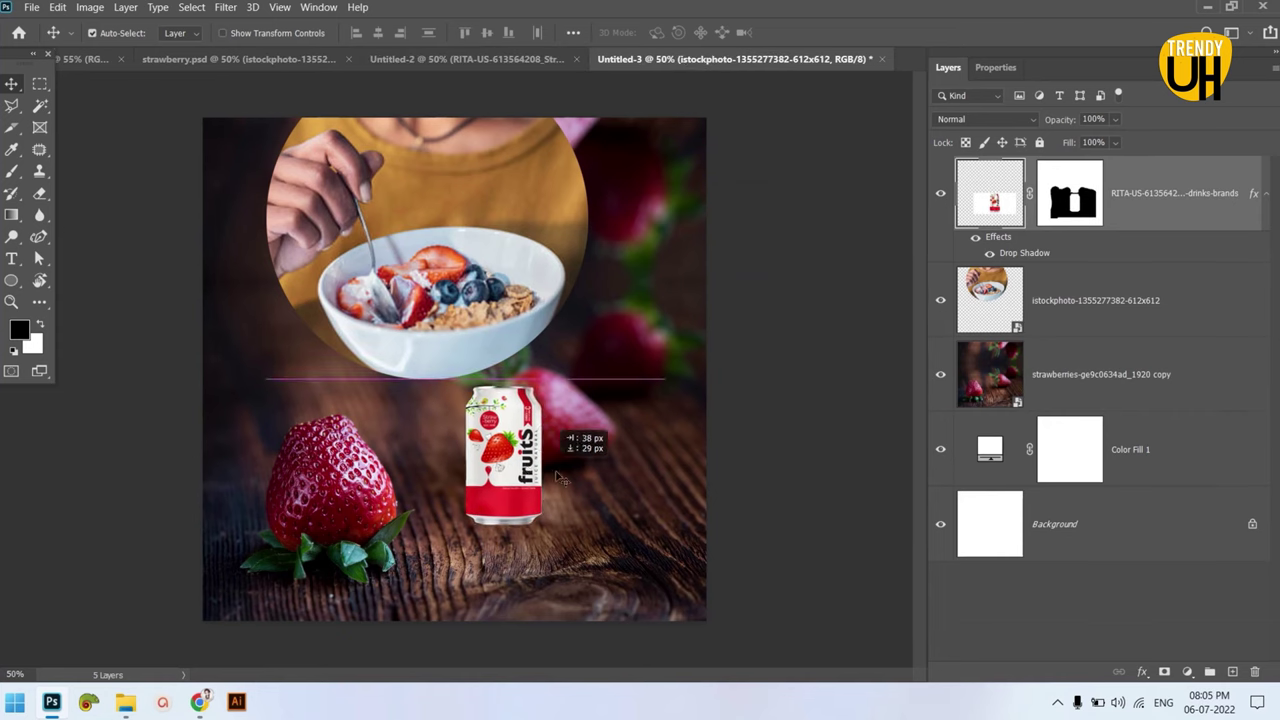
pyautogui.hotkey('ctrl', 't')
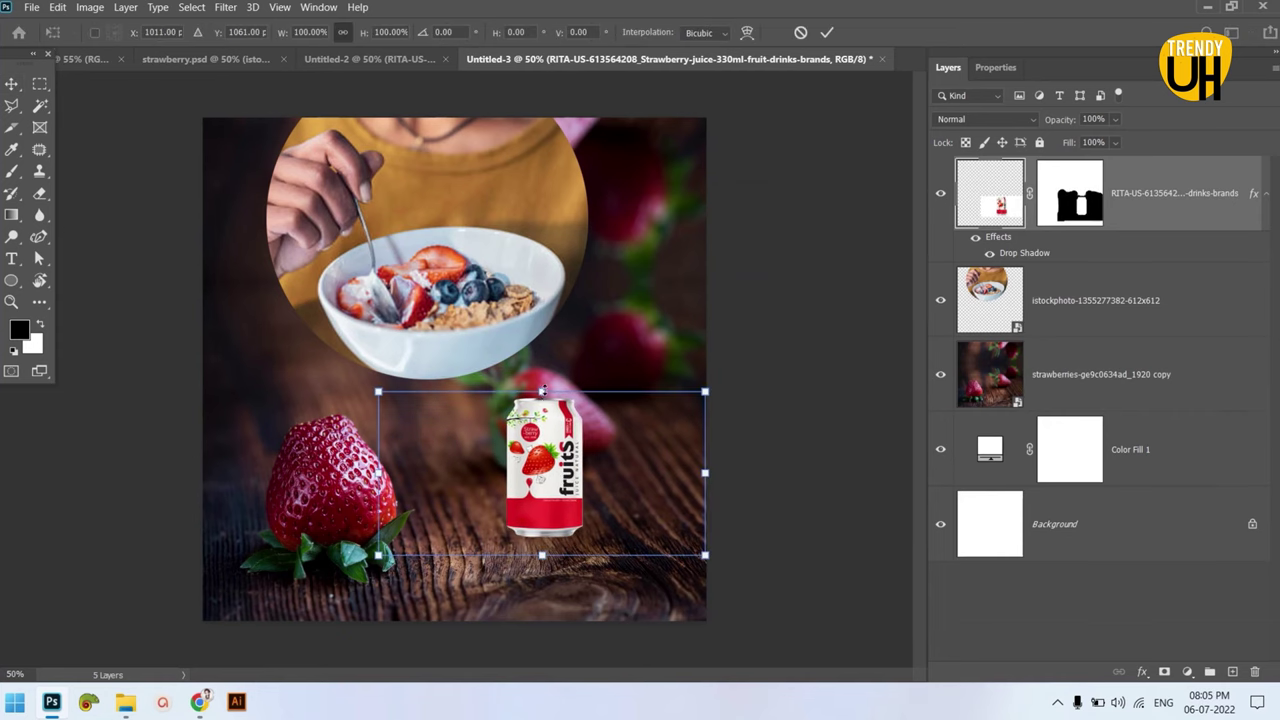
pyautogui.moveTo(541, 391); pyautogui.dragTo(541, 204)
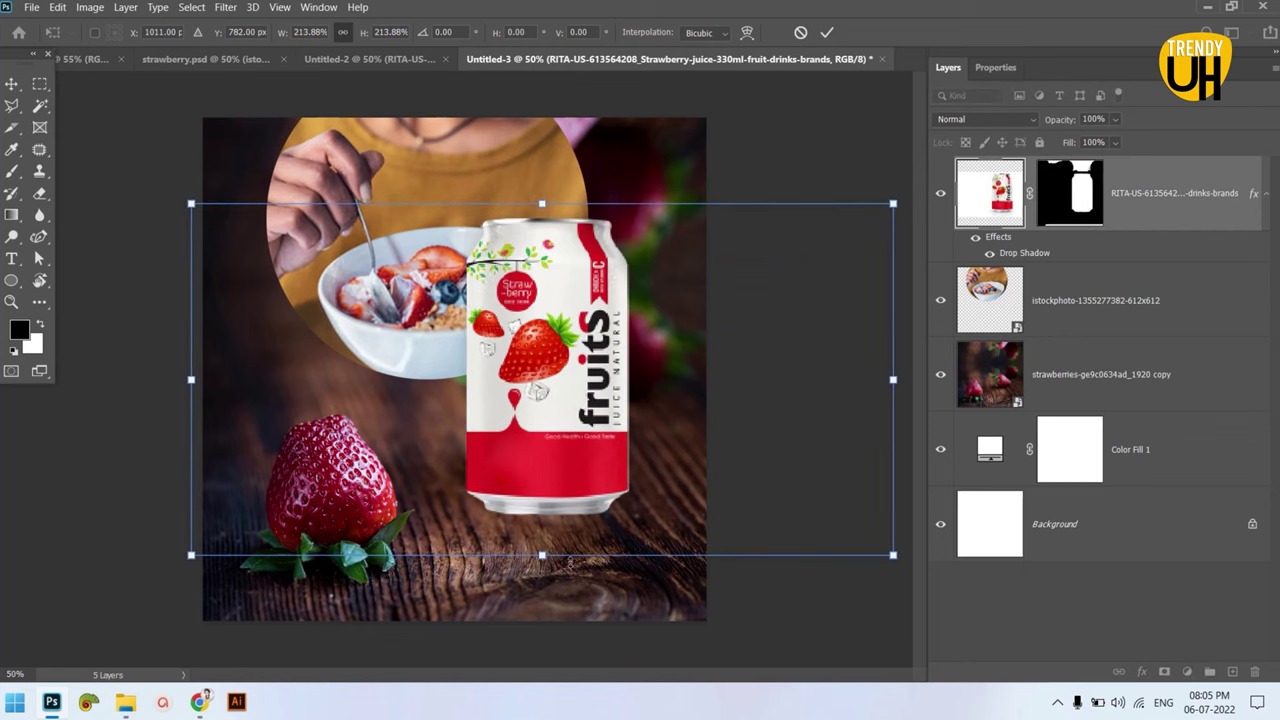
pyautogui.moveTo(542, 555)
pyautogui.mouseDown()
pyautogui.moveTo(545, 588)
pyautogui.moveTo(571, 587)
pyautogui.mouseUp()
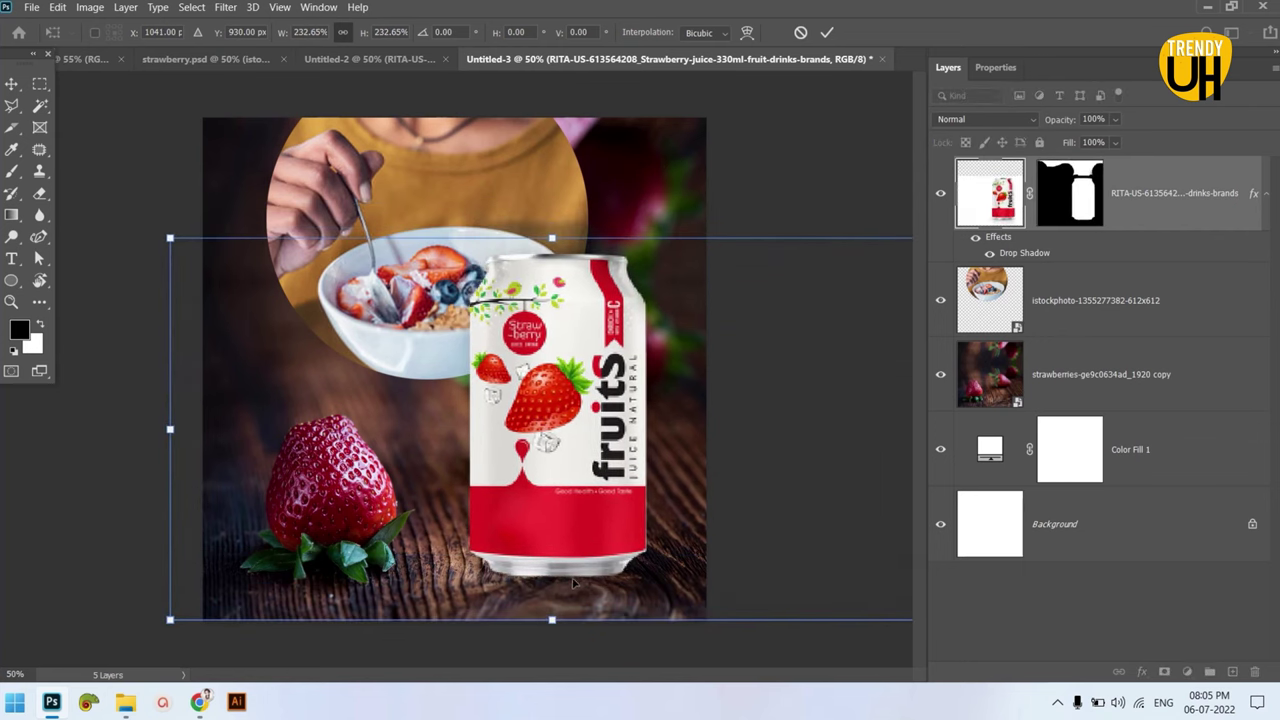
pyautogui.moveTo(542, 274); pyautogui.dragTo(561, 211)
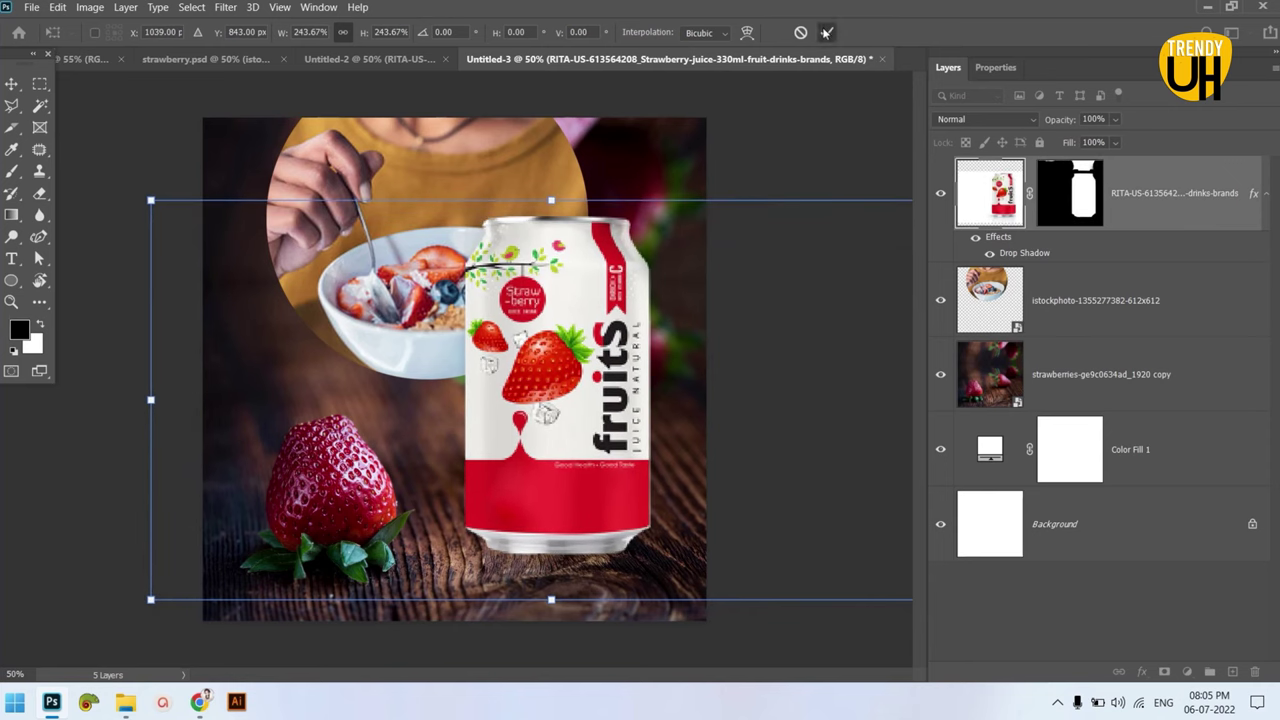
pyautogui.click(826, 33)
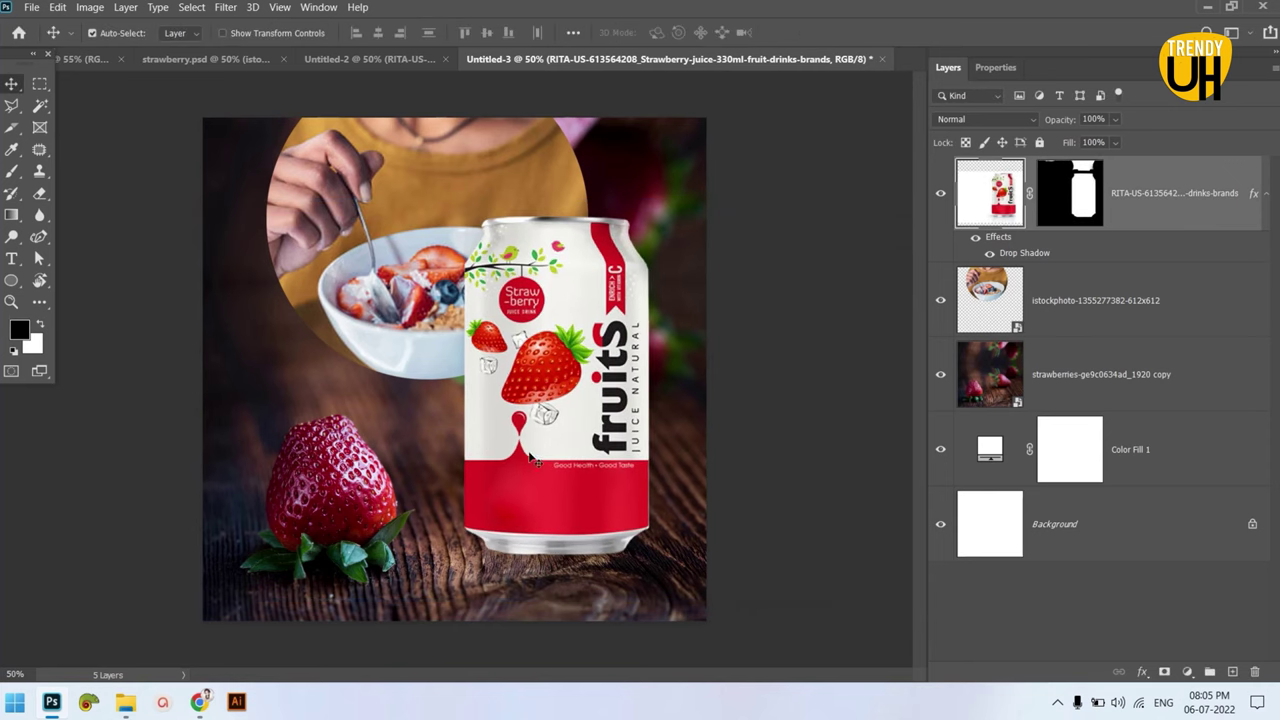
# - Nudge the can left and fade the bowl photo layer to about 16% opacity
pyautogui.moveTo(531, 459); pyautogui.dragTo(530, 465)
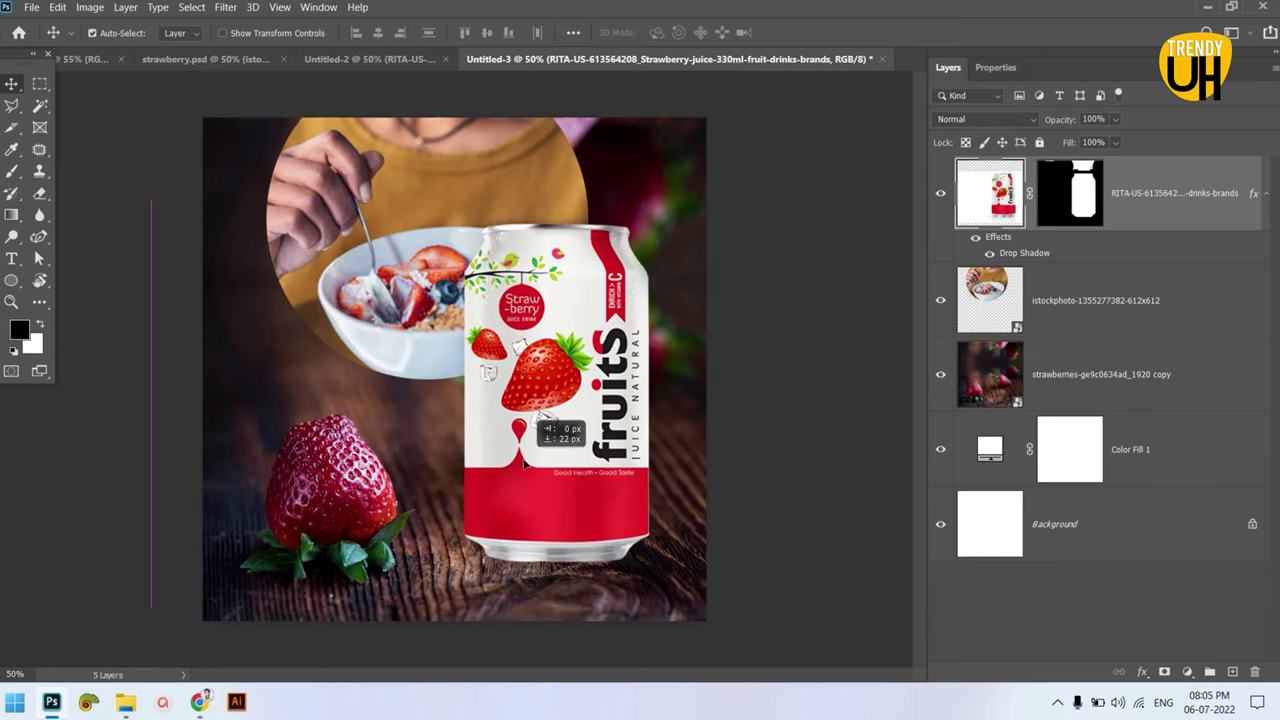
pyautogui.click(397, 246)
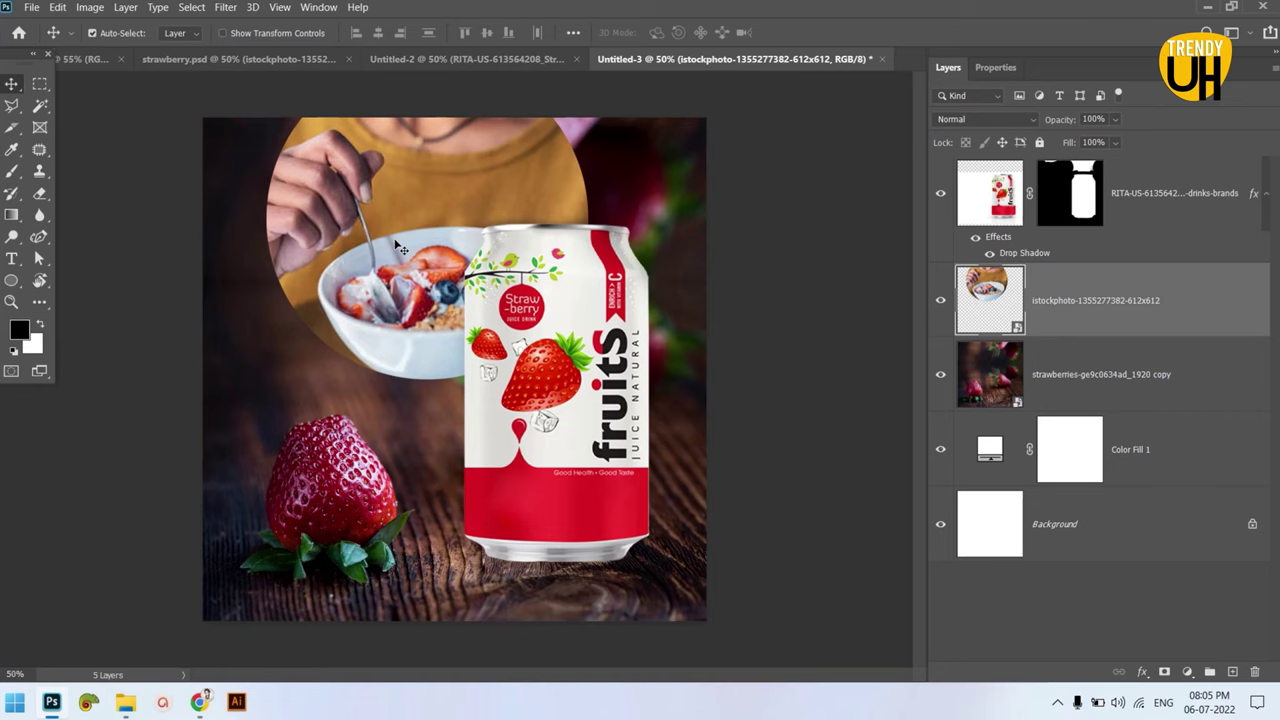
pyautogui.click(545, 317)
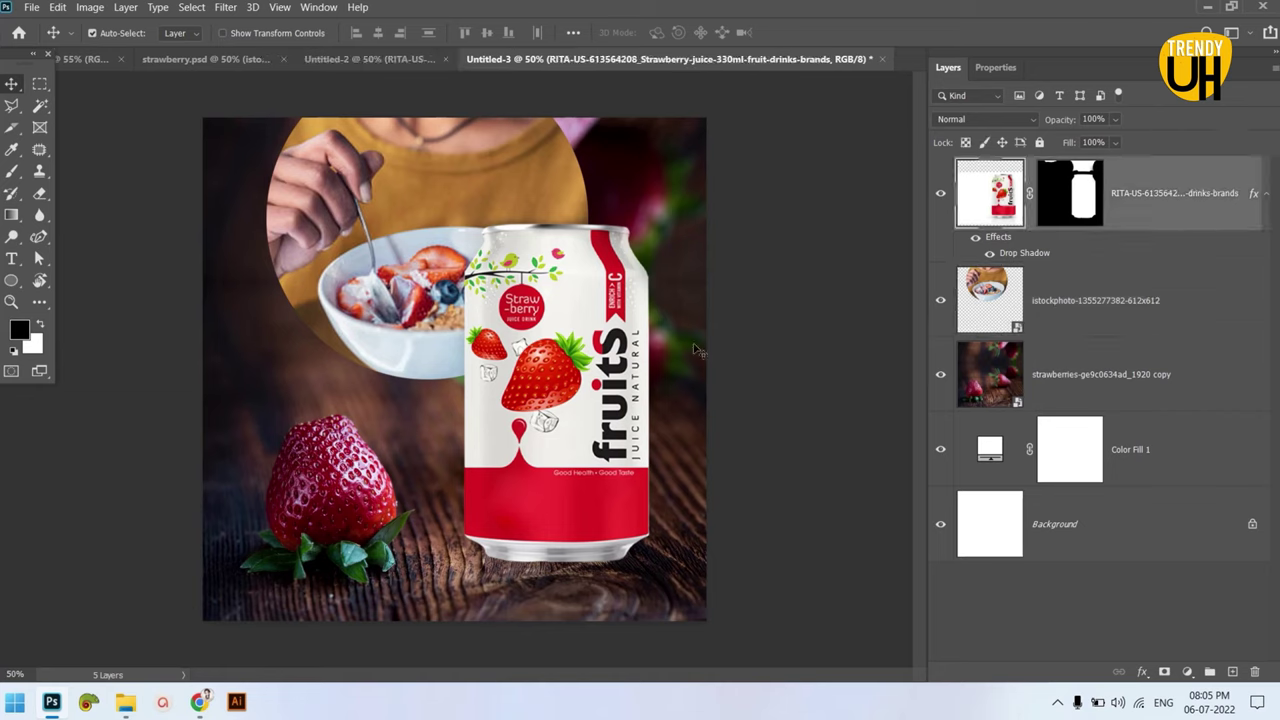
pyautogui.click(399, 293)
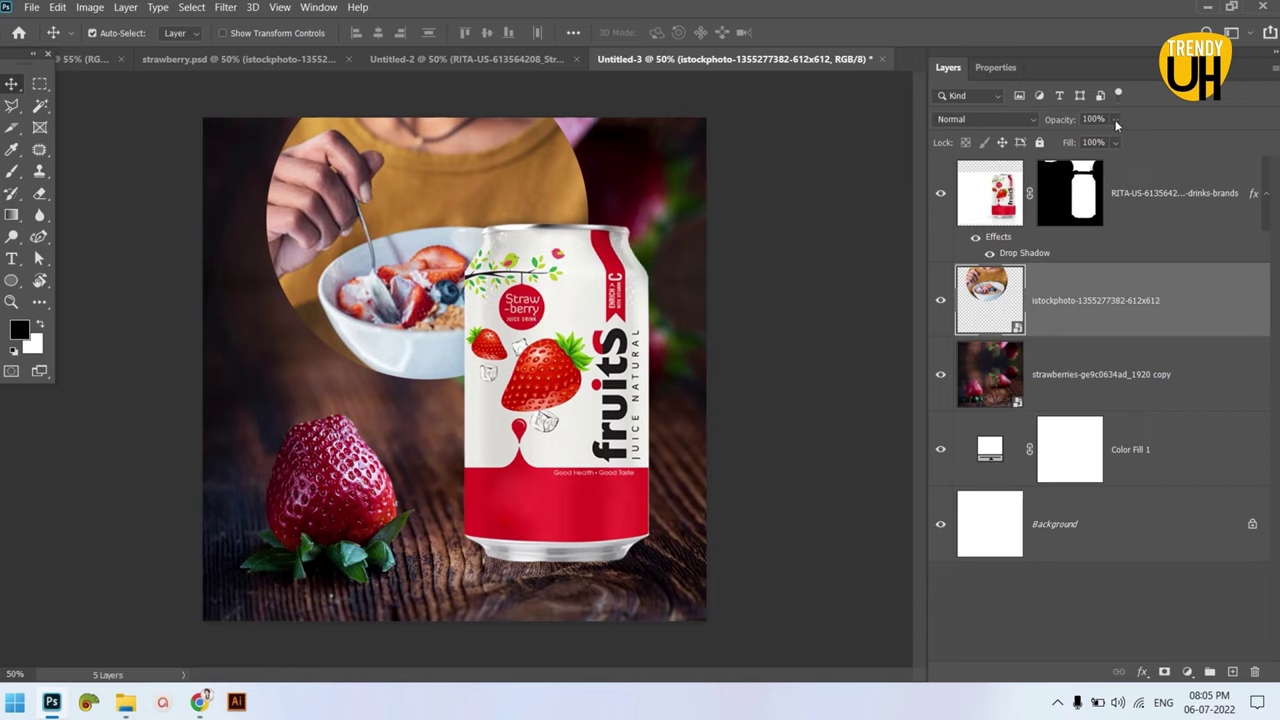
pyautogui.moveTo(1084, 140); pyautogui.dragTo(1068, 142)
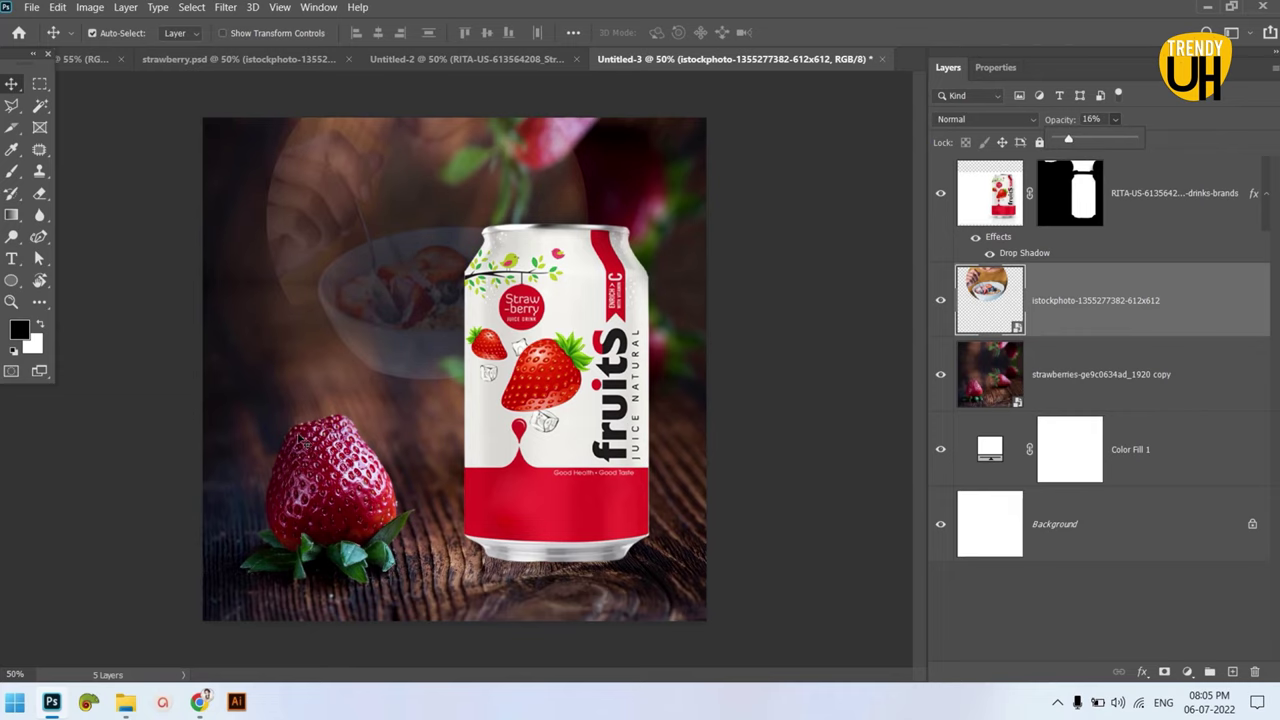
pyautogui.click(467, 59)
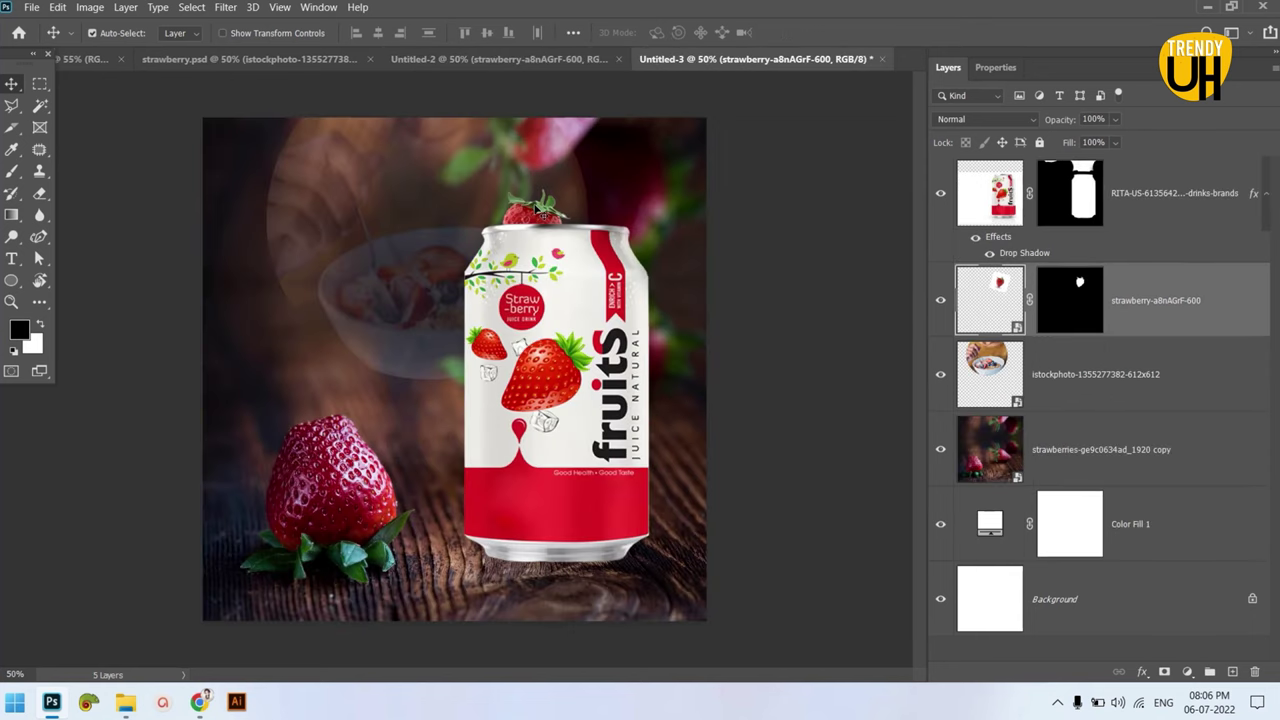
# - Drag the masked strawberry into the ad's top-left corner and enlarge it slightly
pyautogui.moveTo(681, 59)
pyautogui.mouseDown()
pyautogui.moveTo(402, 236)
pyautogui.moveTo(228, 153)
pyautogui.mouseUp()
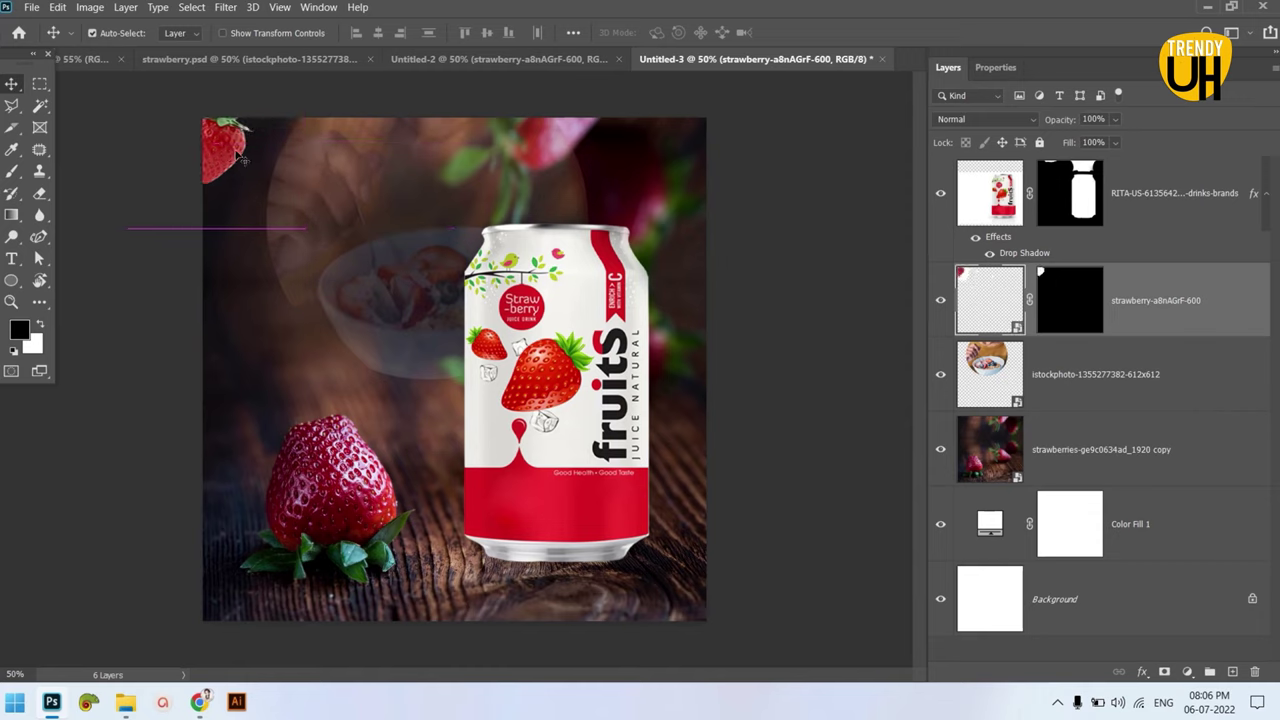
pyautogui.press('ctrl')
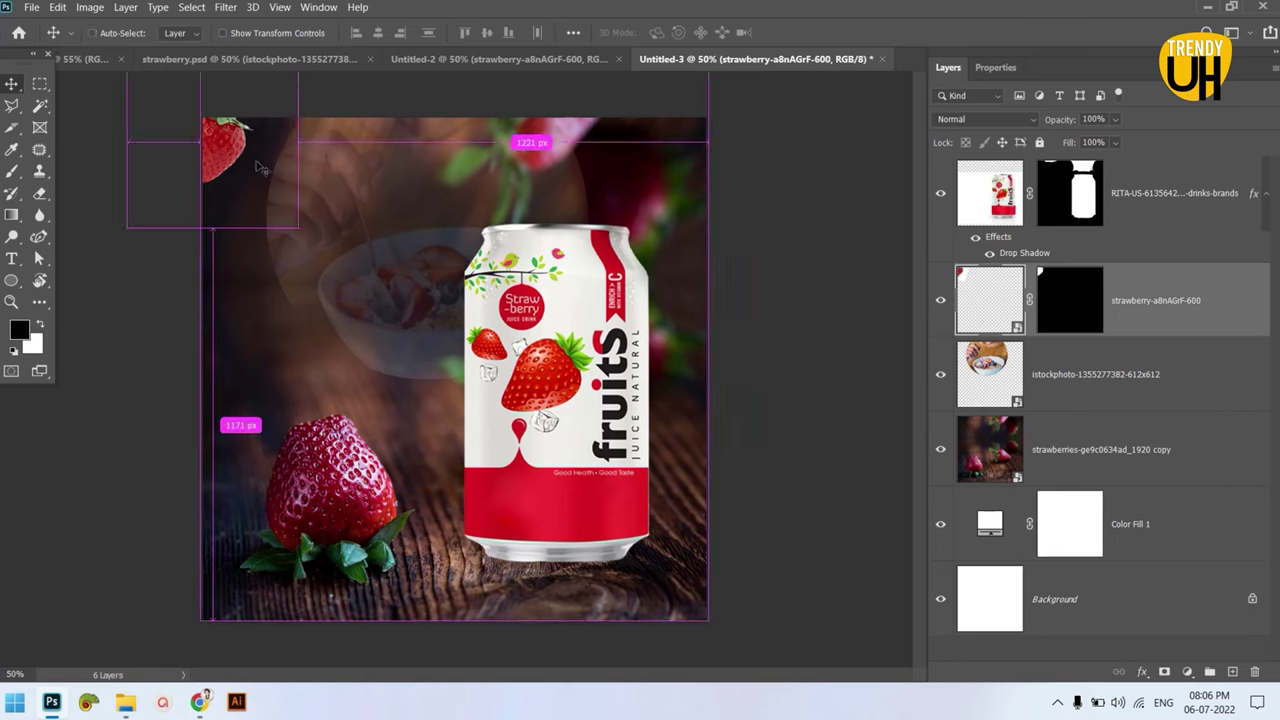
pyautogui.hotkey('ctrl', 't')
pyautogui.moveTo(300, 226); pyautogui.dragTo(303, 231)
pyautogui.moveTo(287, 215); pyautogui.dragTo(294, 218)
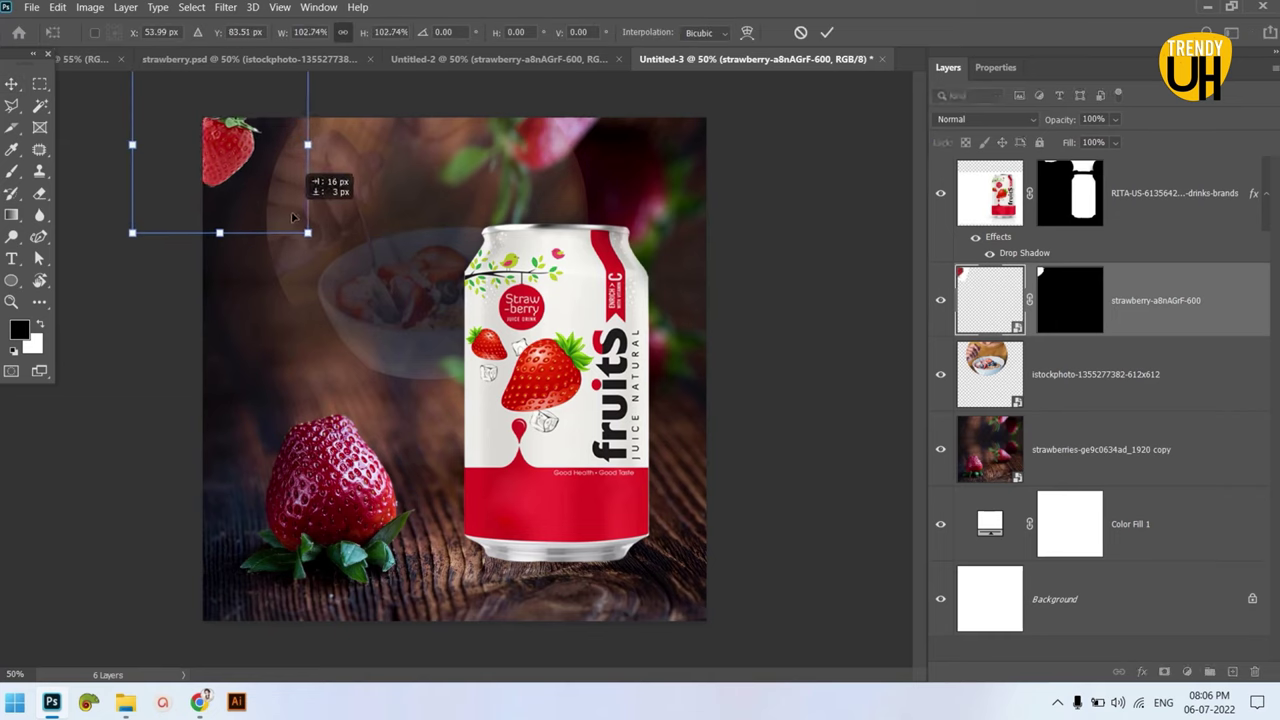
pyautogui.click(826, 32)
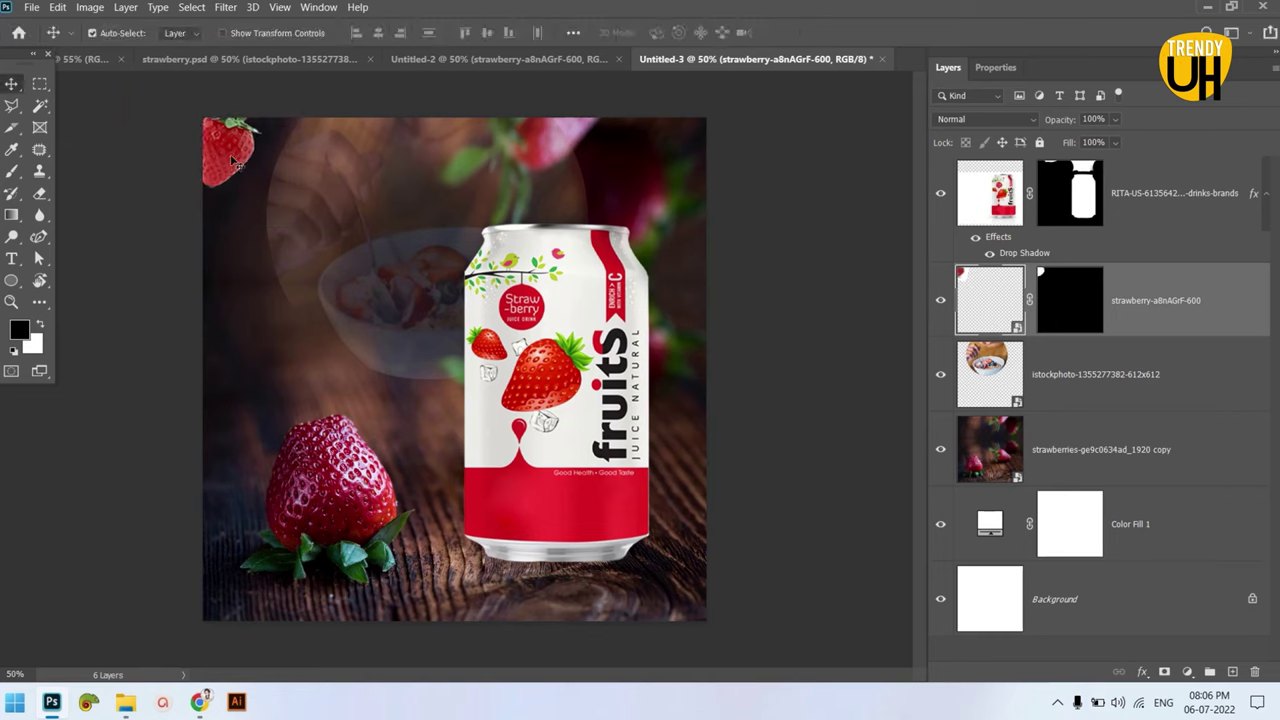
pyautogui.click(505, 290)
pyautogui.scroll(2, 505, 290)
pyautogui.scroll(-3, 511, 313)
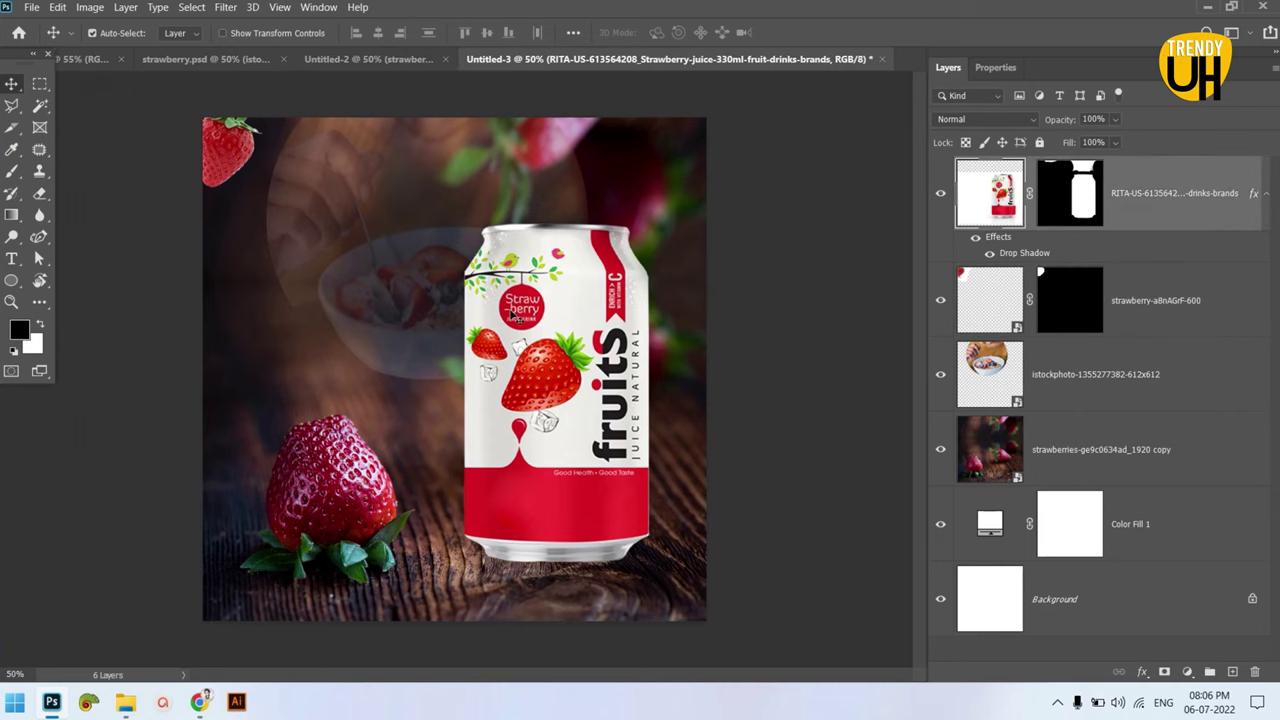
pyautogui.scroll(1, 512, 312)
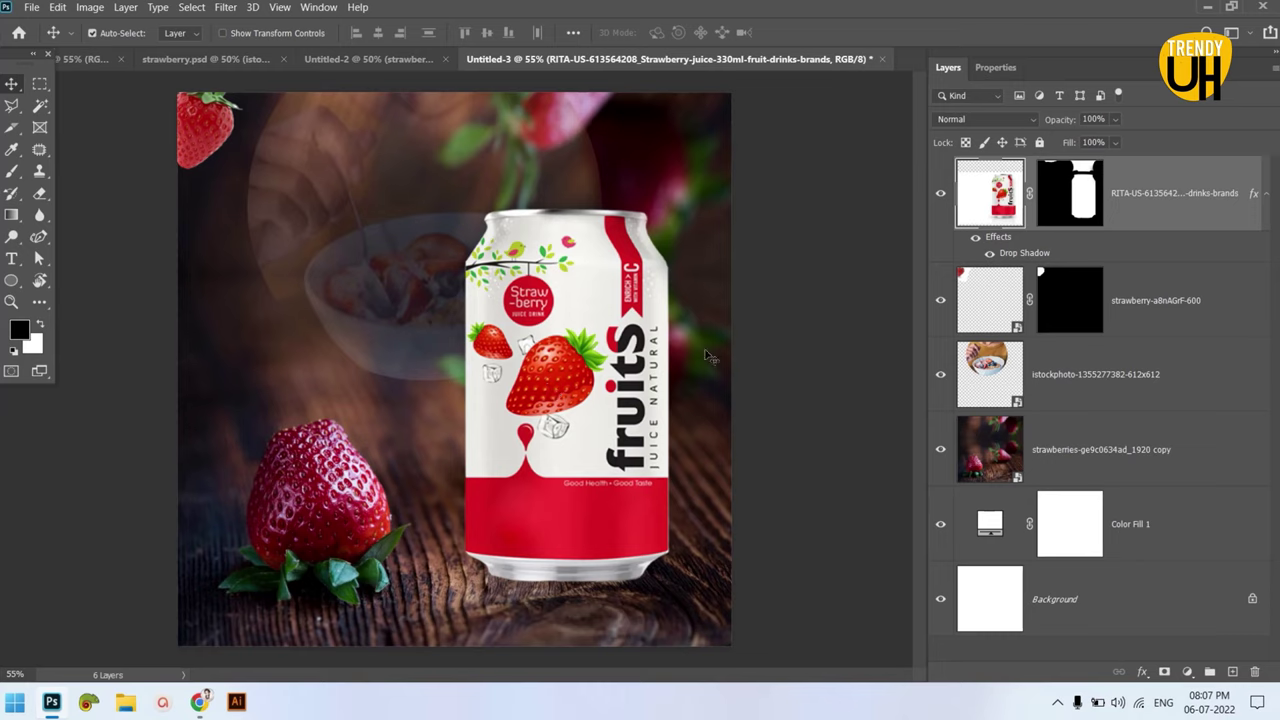
# - Add the text 'Fresh' on the left side of the canvas
pyautogui.press('t')
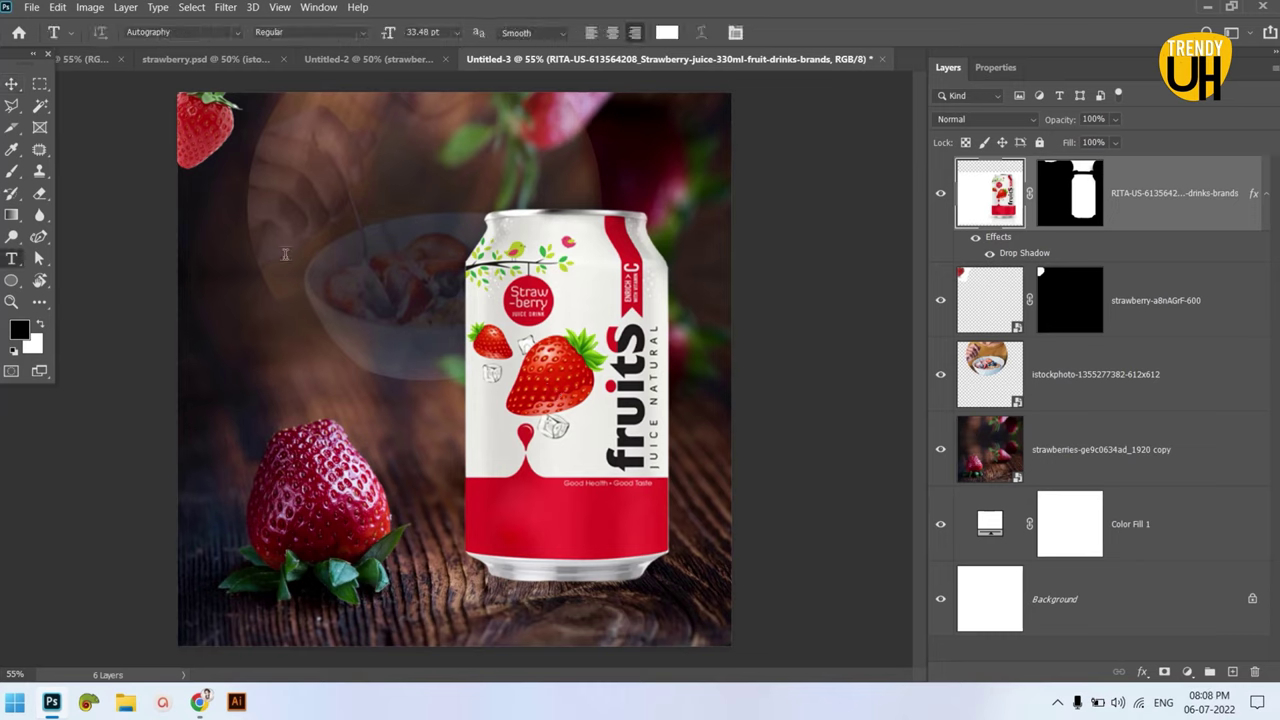
pyautogui.click(286, 256)
pyautogui.write('Fre')
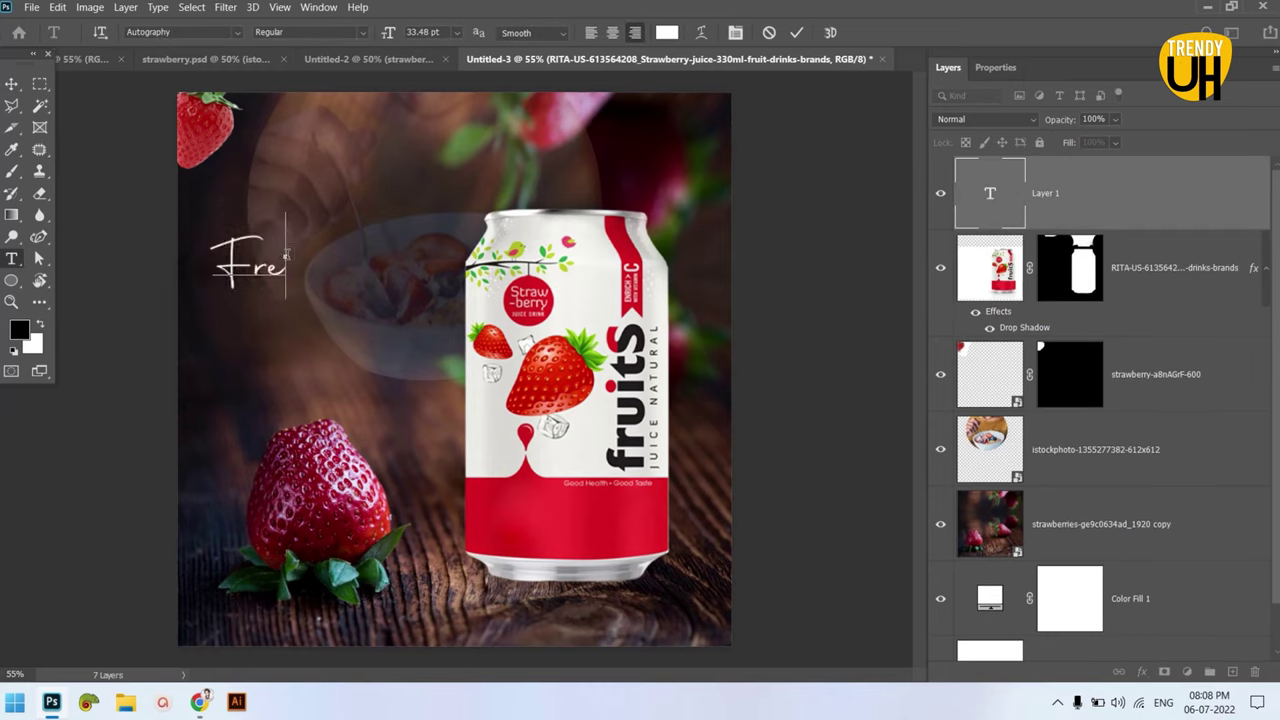
pyautogui.write('sh')
pyautogui.hotkey('ctrl', 'Return')
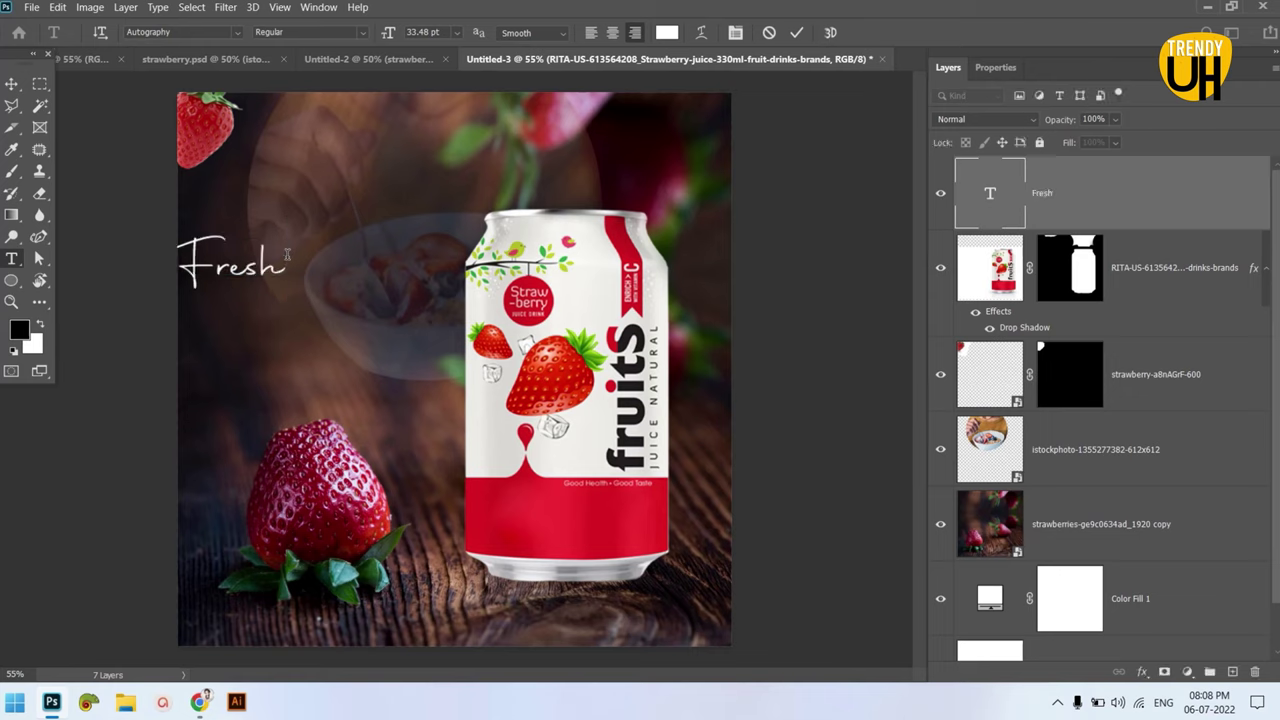
pyautogui.click(291, 311)
pyautogui.press('Escape')
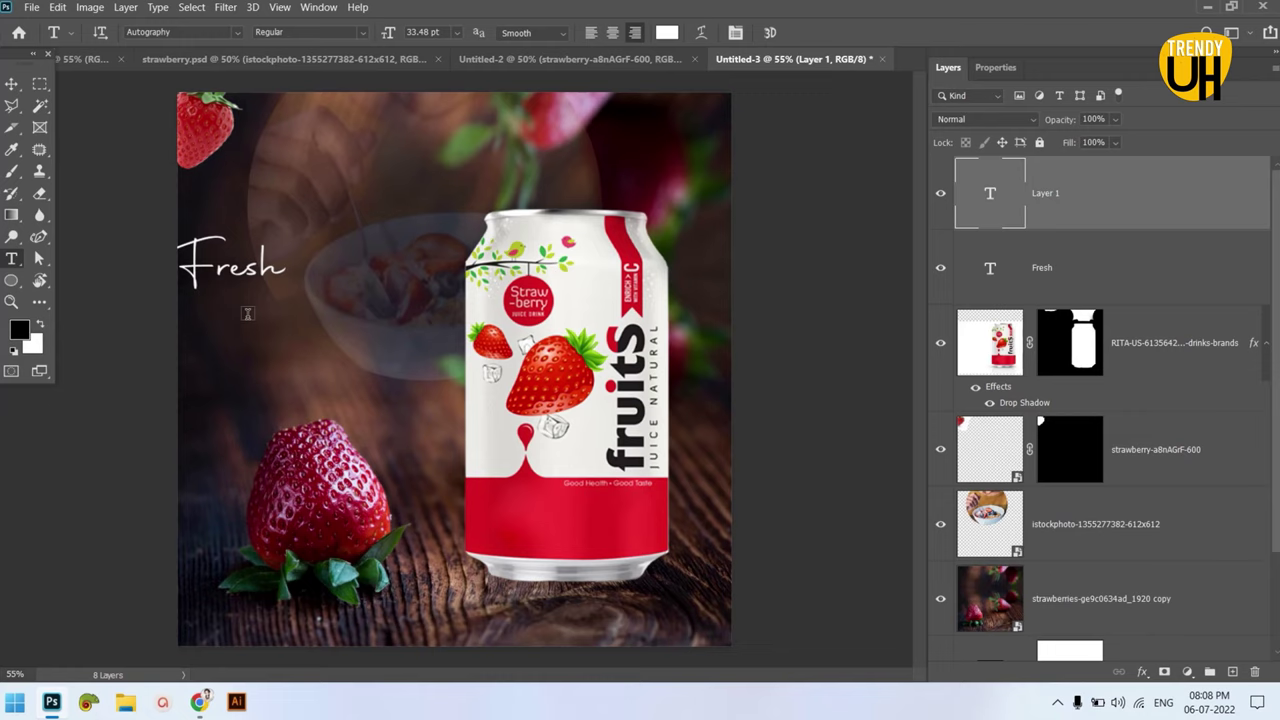
# - Add 'Strawberry' below Fresh and shift it right
pyautogui.click(247, 313)
pyautogui.write('S')
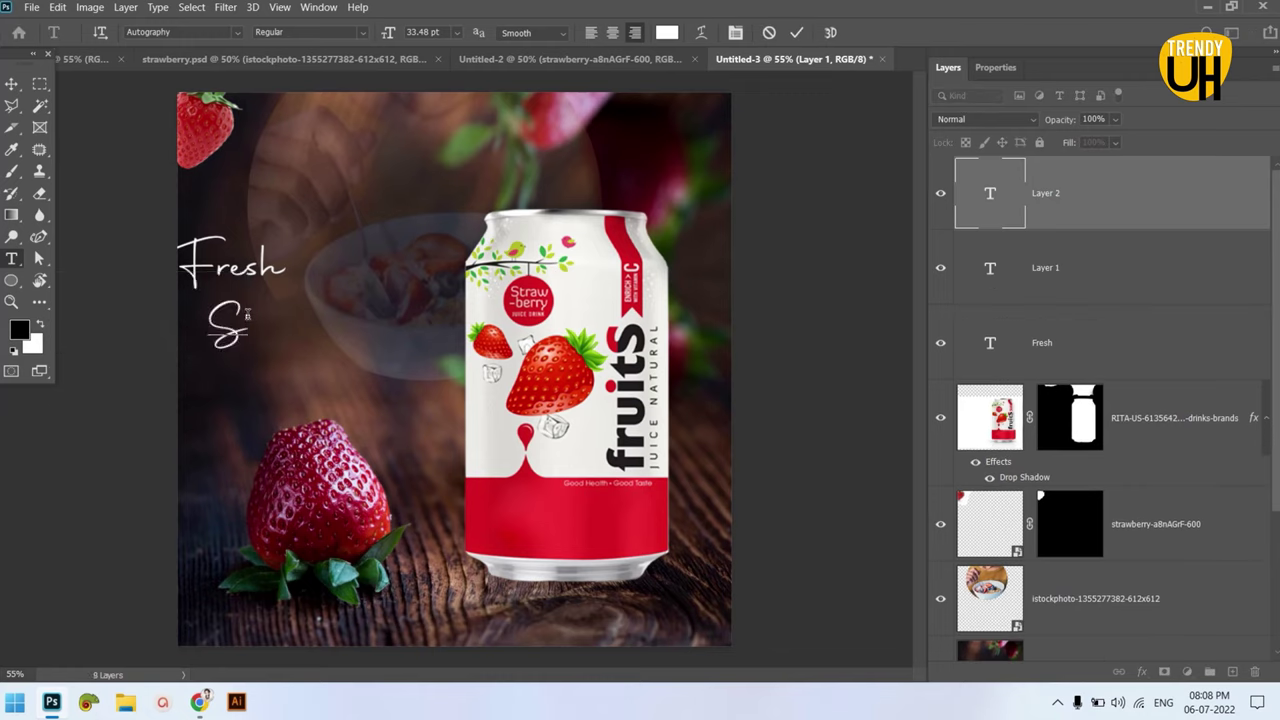
pyautogui.write('tr')
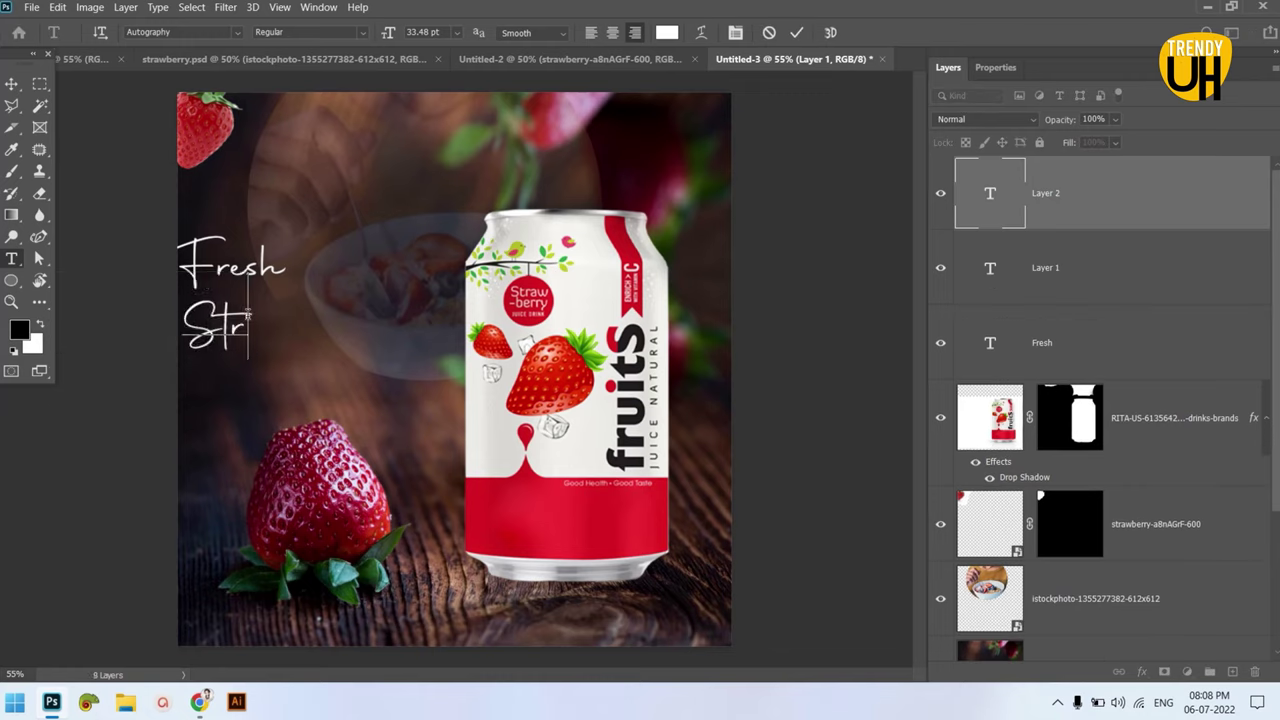
pyautogui.write('aw')
pyautogui.write('berr')
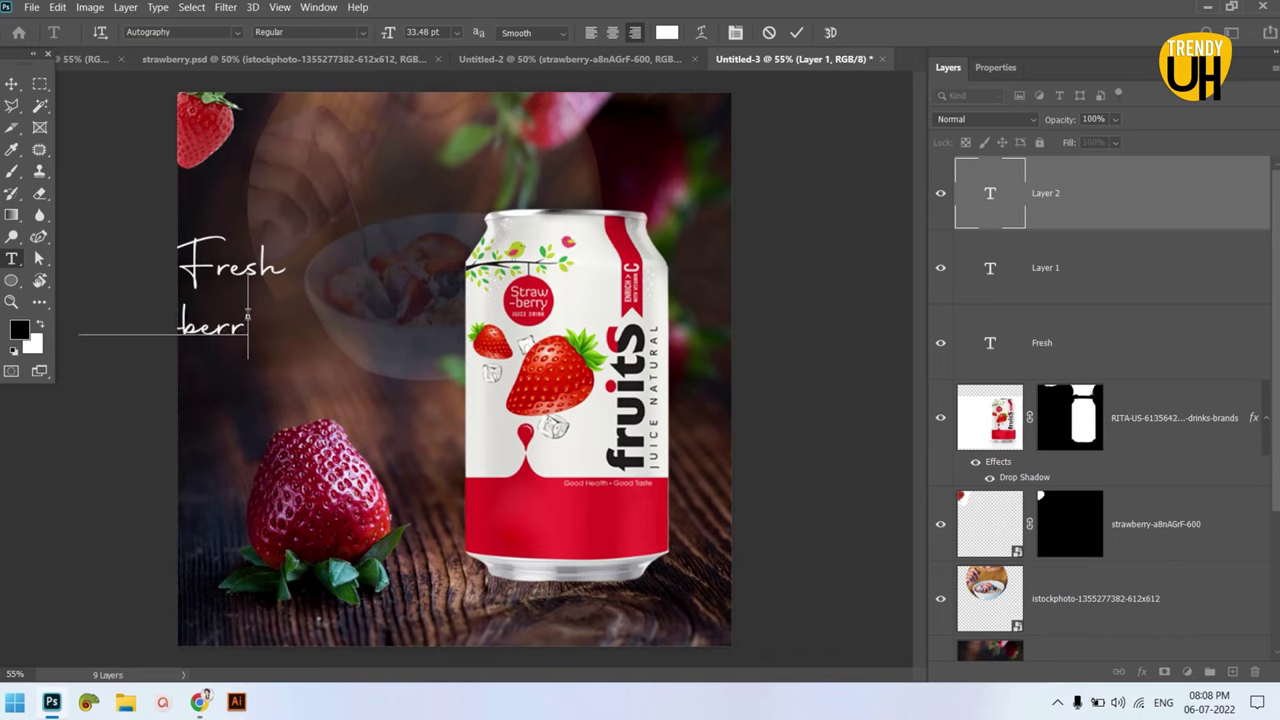
pyautogui.write('y')
pyautogui.hotkey('ctrl', 'Return')
pyautogui.press('v')
pyautogui.moveTo(245, 314); pyautogui.dragTo(397, 302)
# - Add 'Juice' below Strawberry and align the three words into a stacked headline
pyautogui.press('t')
pyautogui.click(273, 353)
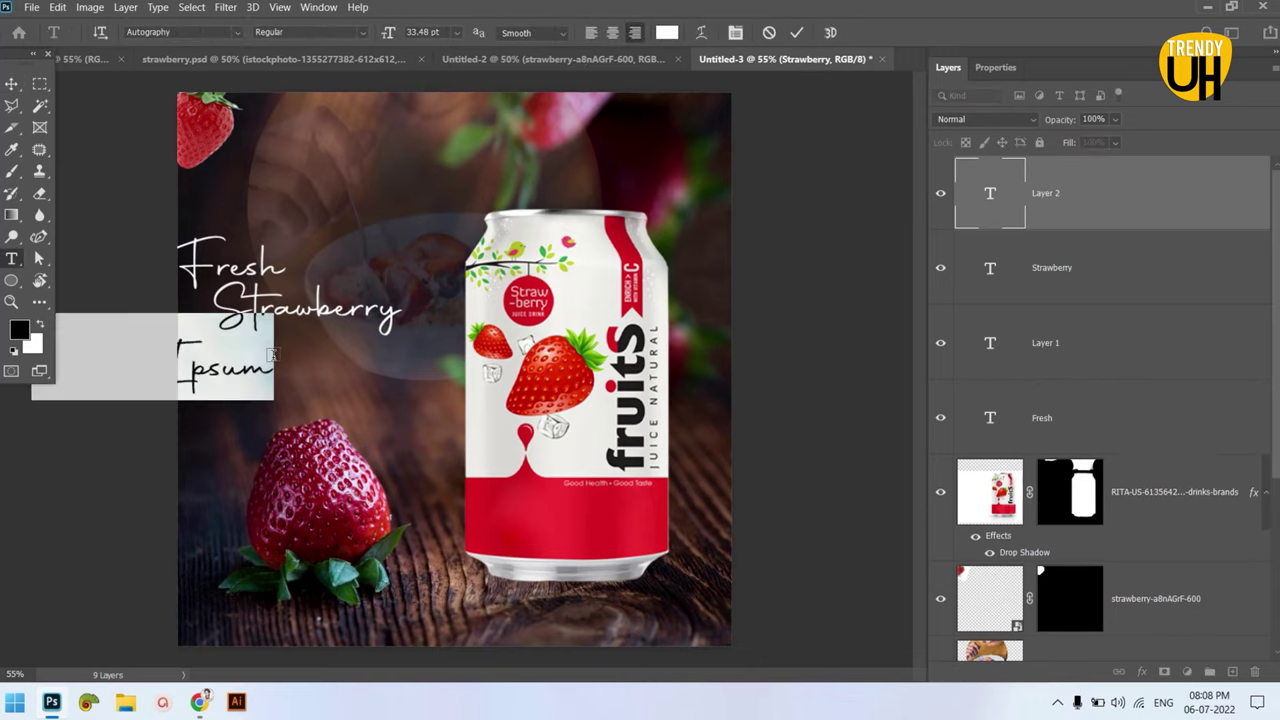
pyautogui.write('Juice')
pyautogui.hotkey('ctrl', 'Return')
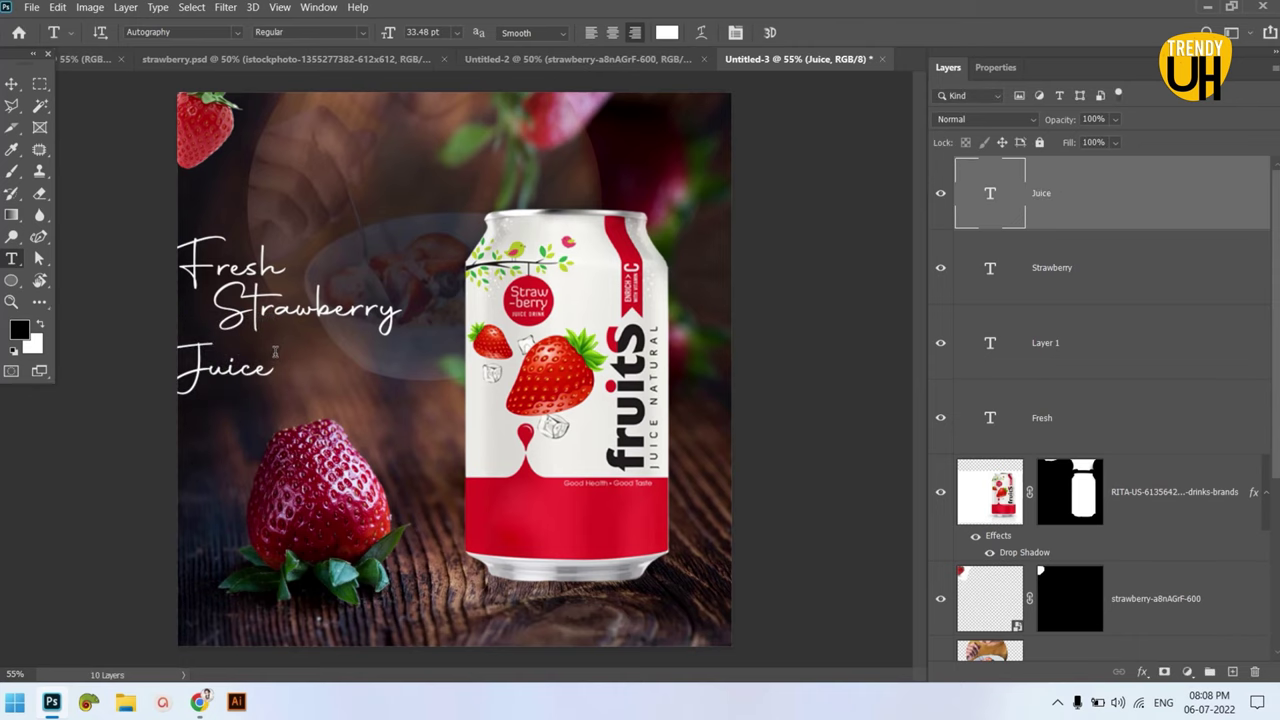
pyautogui.click(12, 83)
pyautogui.moveTo(268, 272); pyautogui.dragTo(380, 242)
pyautogui.moveTo(300, 310); pyautogui.dragTo(329, 302)
pyautogui.moveTo(283, 376); pyautogui.dragTo(405, 357)
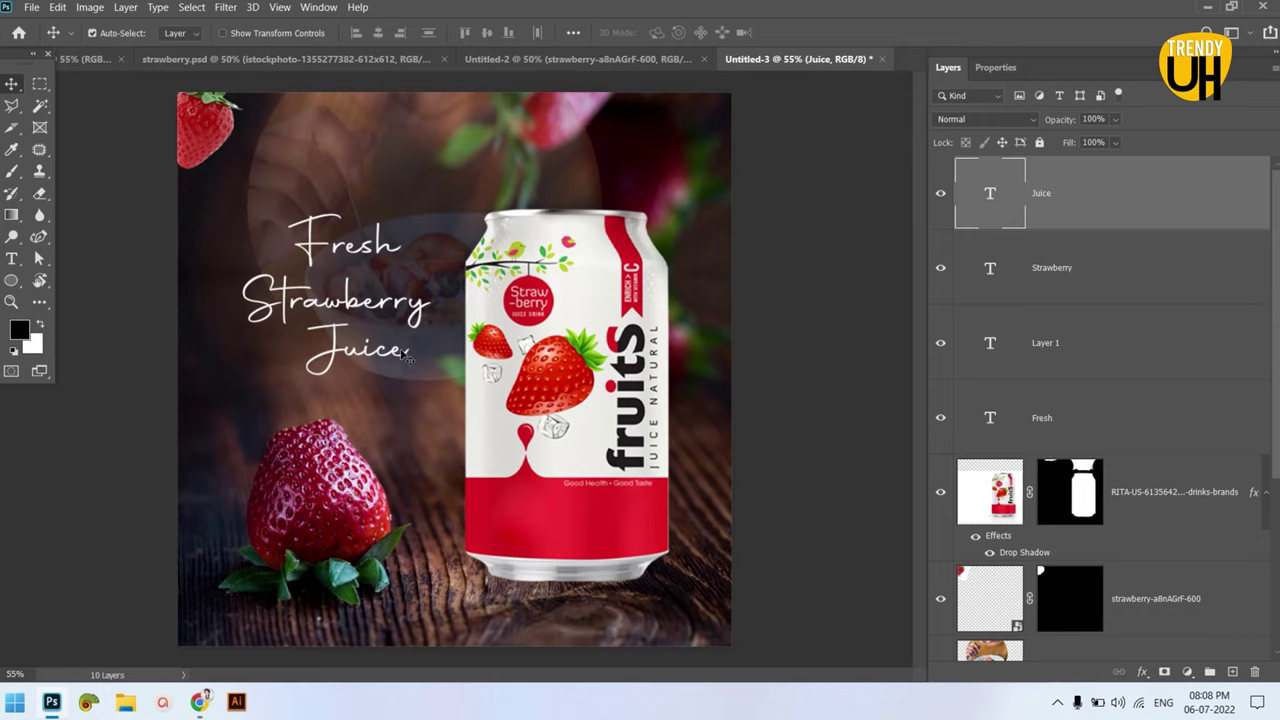
# - Set the Fresh headline word in Poppins SemiBold
pyautogui.click(352, 254)
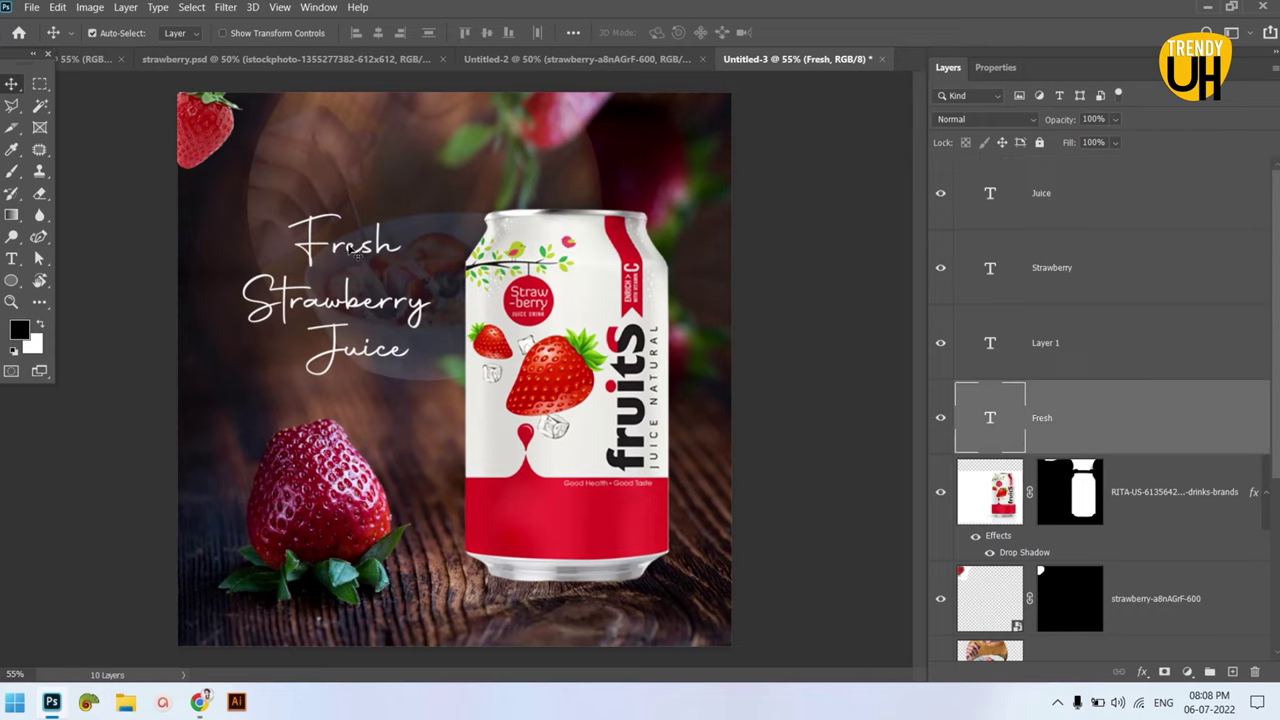
pyautogui.doubleClick(352, 254)
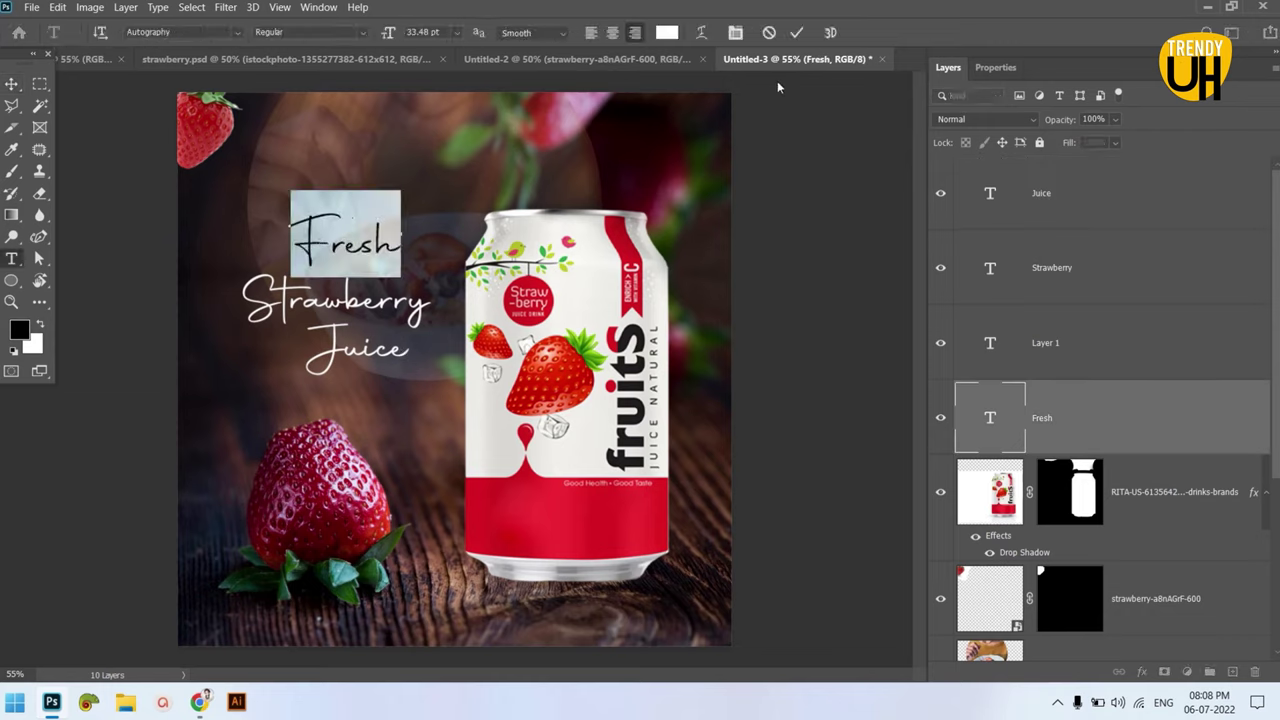
pyautogui.click(797, 33)
pyautogui.doubleClick(368, 238)
pyautogui.click(148, 32)
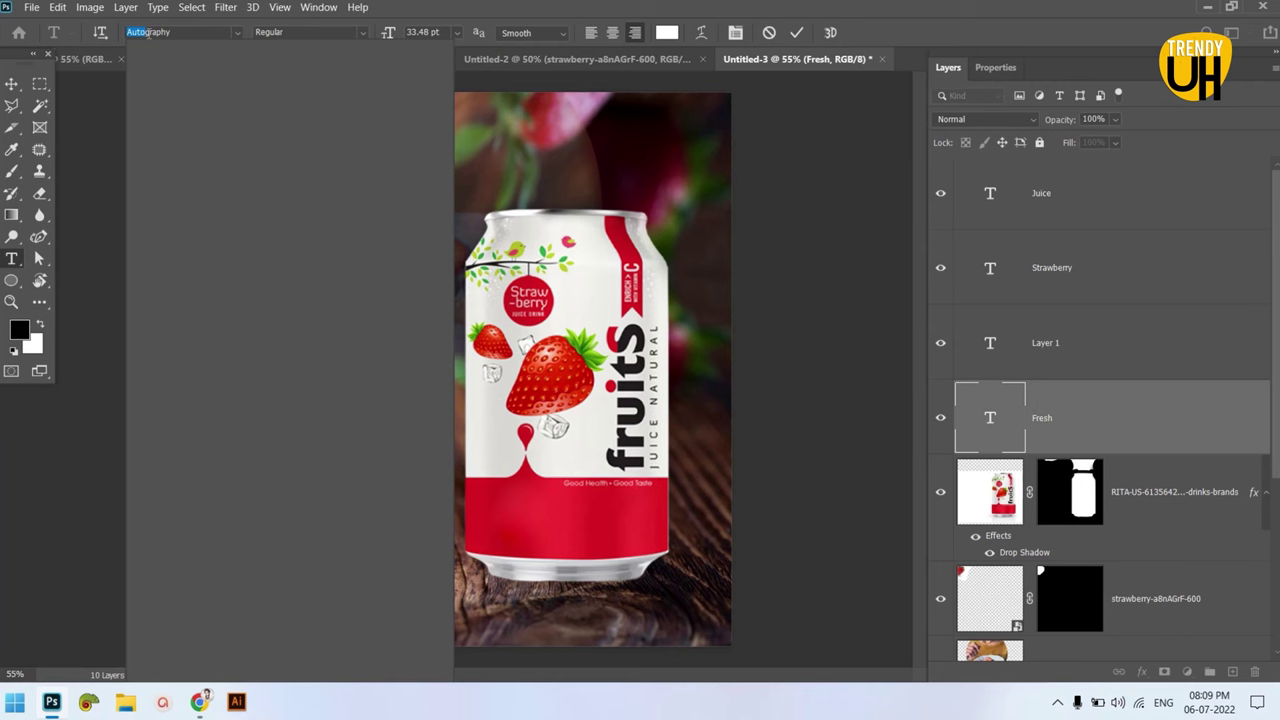
pyautogui.write('popp')
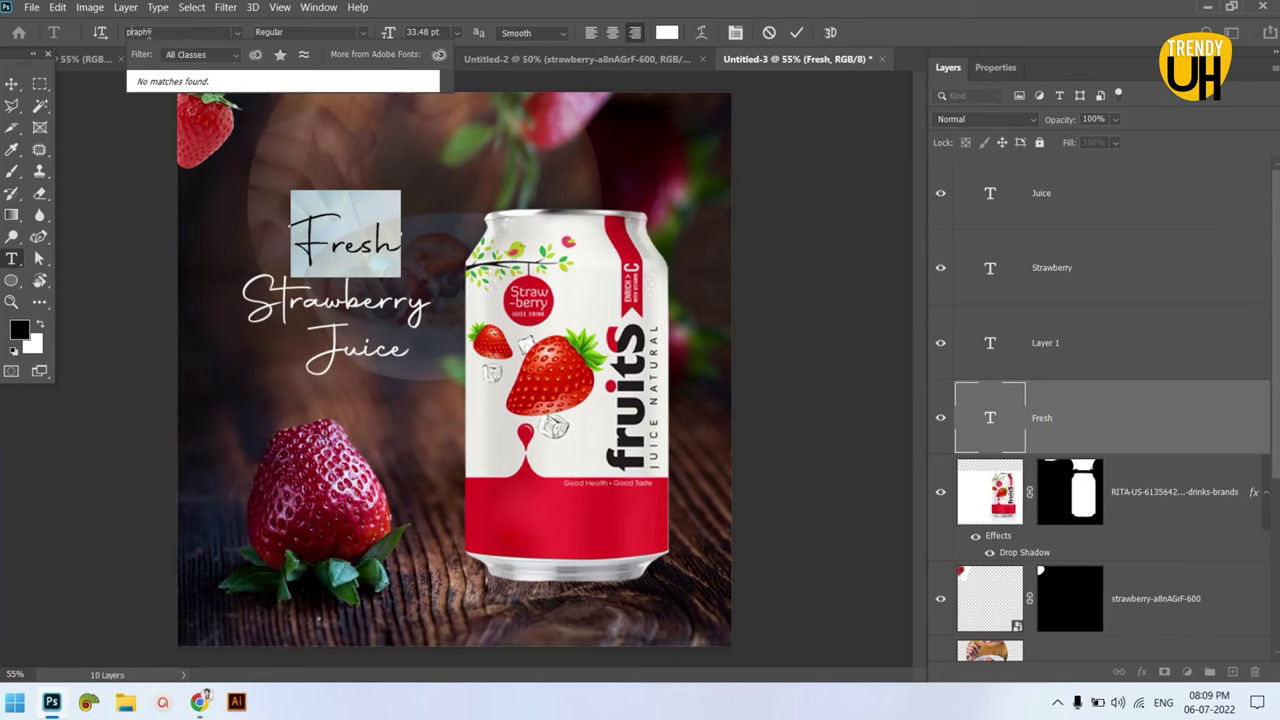
pyautogui.press('BackSpace')
pyautogui.press('BackSpace')
pyautogui.press('BackSpace')
pyautogui.write('poppi')
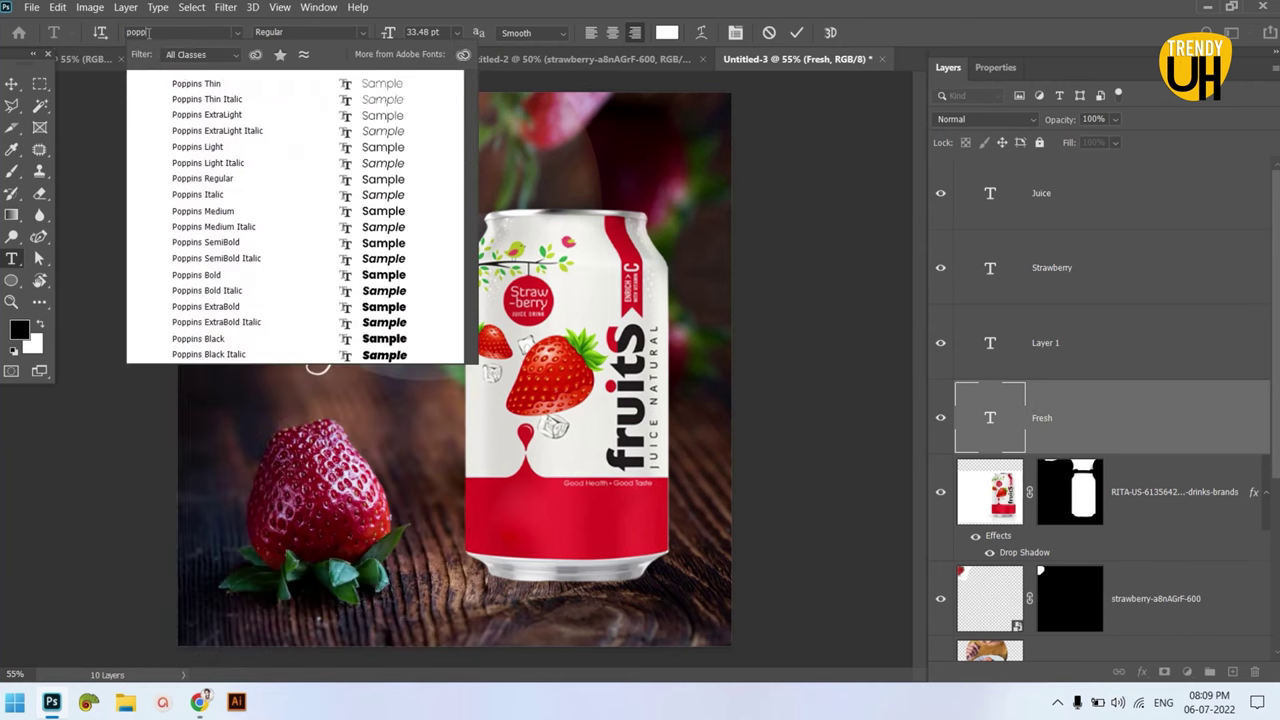
pyautogui.click(255, 243)
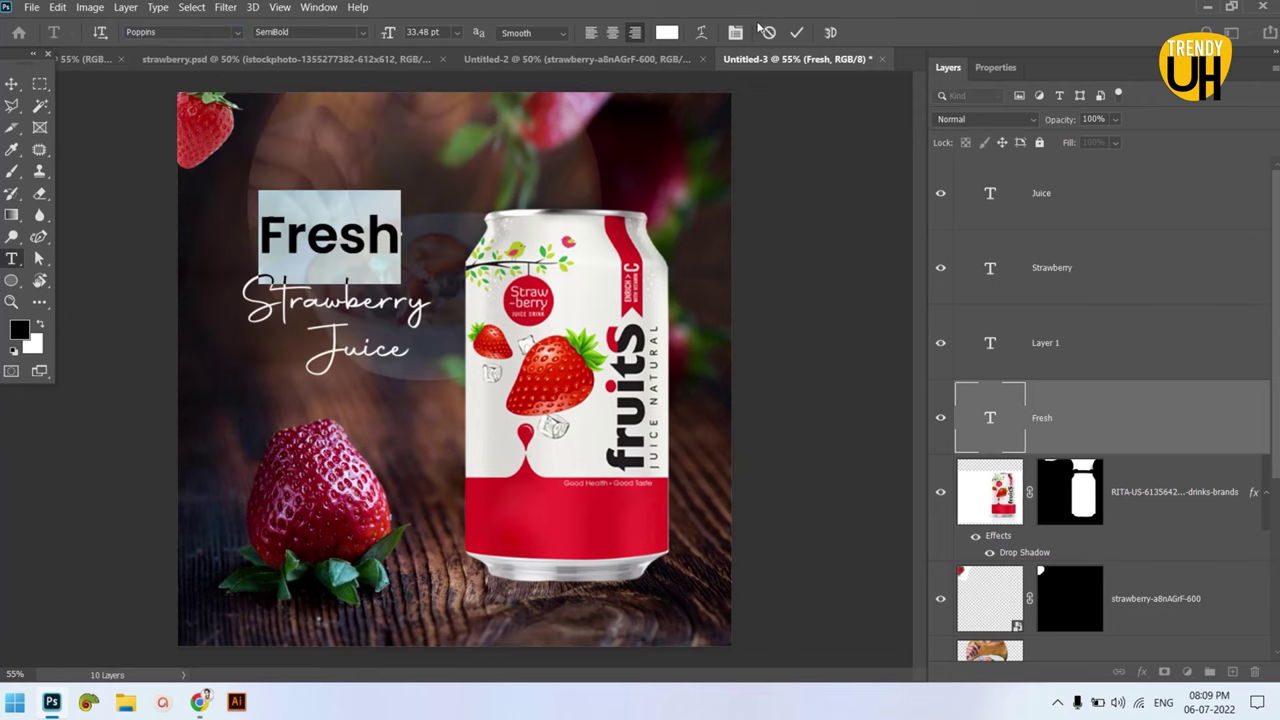
pyautogui.click(796, 32)
# - Replace the capital F so the word reads lowercase 'fresh'
pyautogui.doubleClick(313, 237)
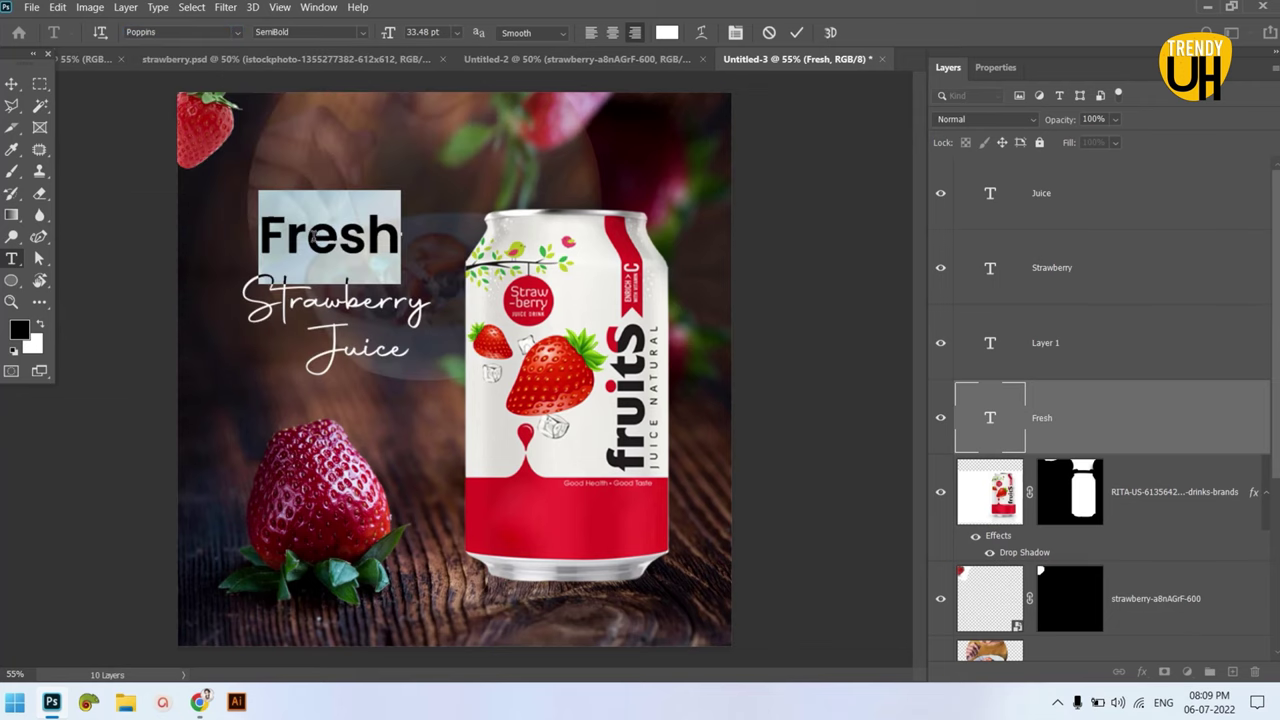
pyautogui.click(796, 32)
pyautogui.doubleClick(305, 231)
pyautogui.click(284, 235)
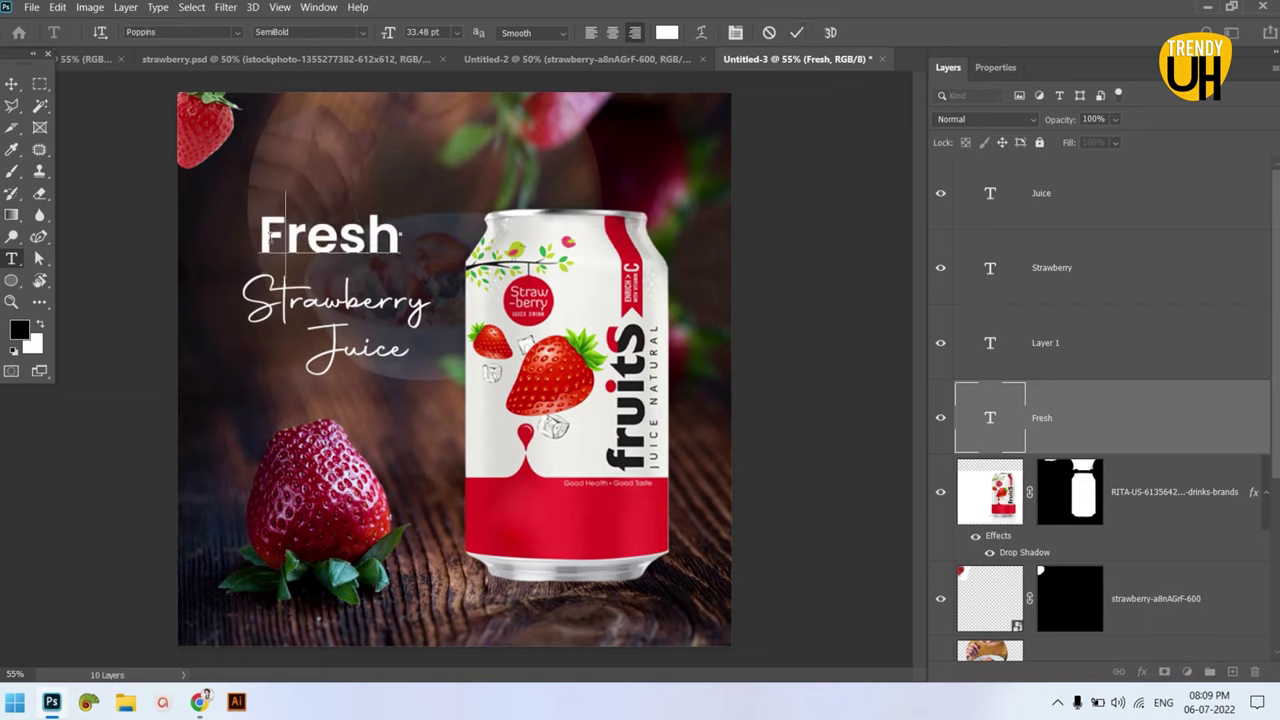
pyautogui.moveTo(285, 236); pyautogui.dragTo(259, 236)
pyautogui.write('f')
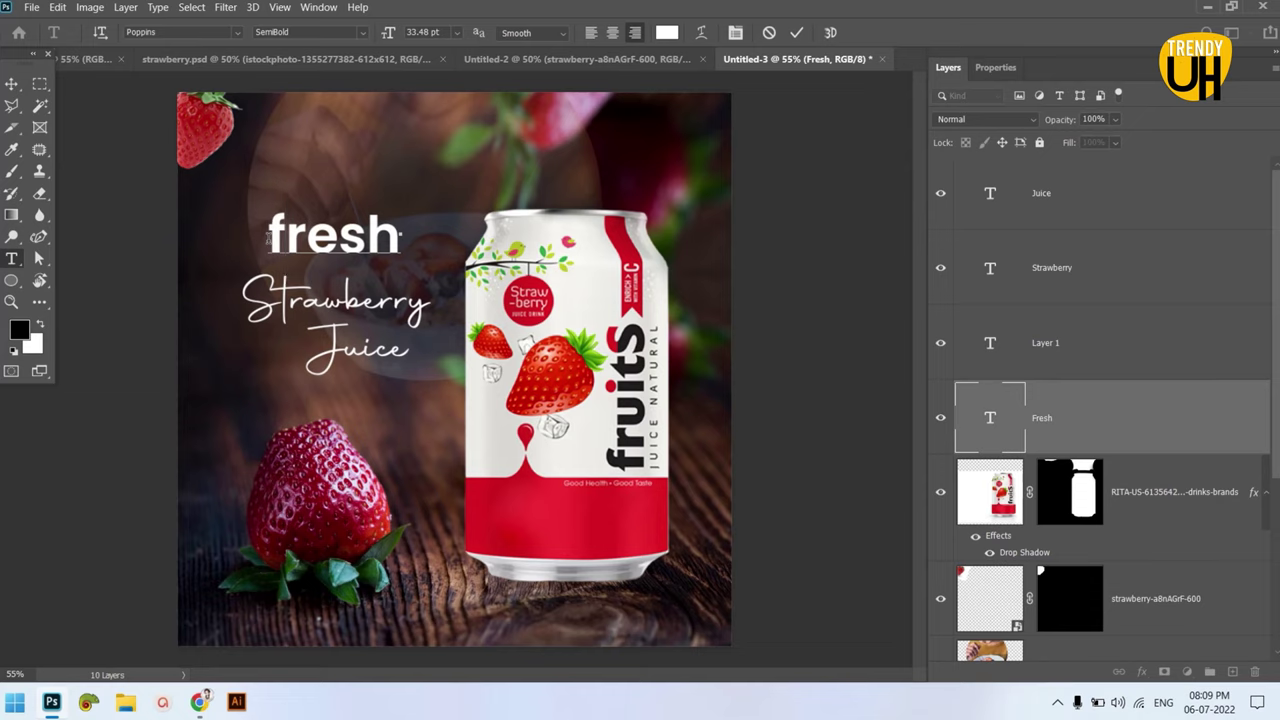
pyautogui.press('Escape')
pyautogui.press('v')
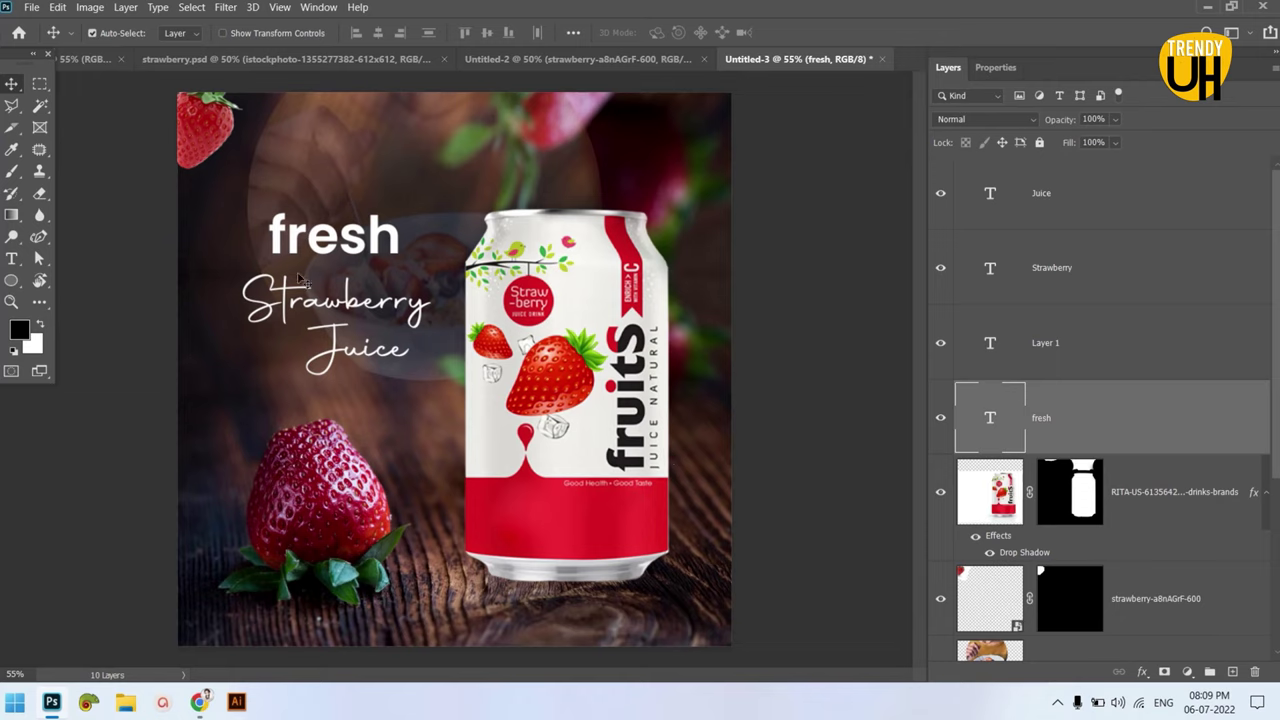
pyautogui.hotkey('ctrl', 't')
# - Scale 'fresh' up to about 154% and raise its font size to 54 pt
pyautogui.moveTo(334, 258); pyautogui.dragTo(358, 326)
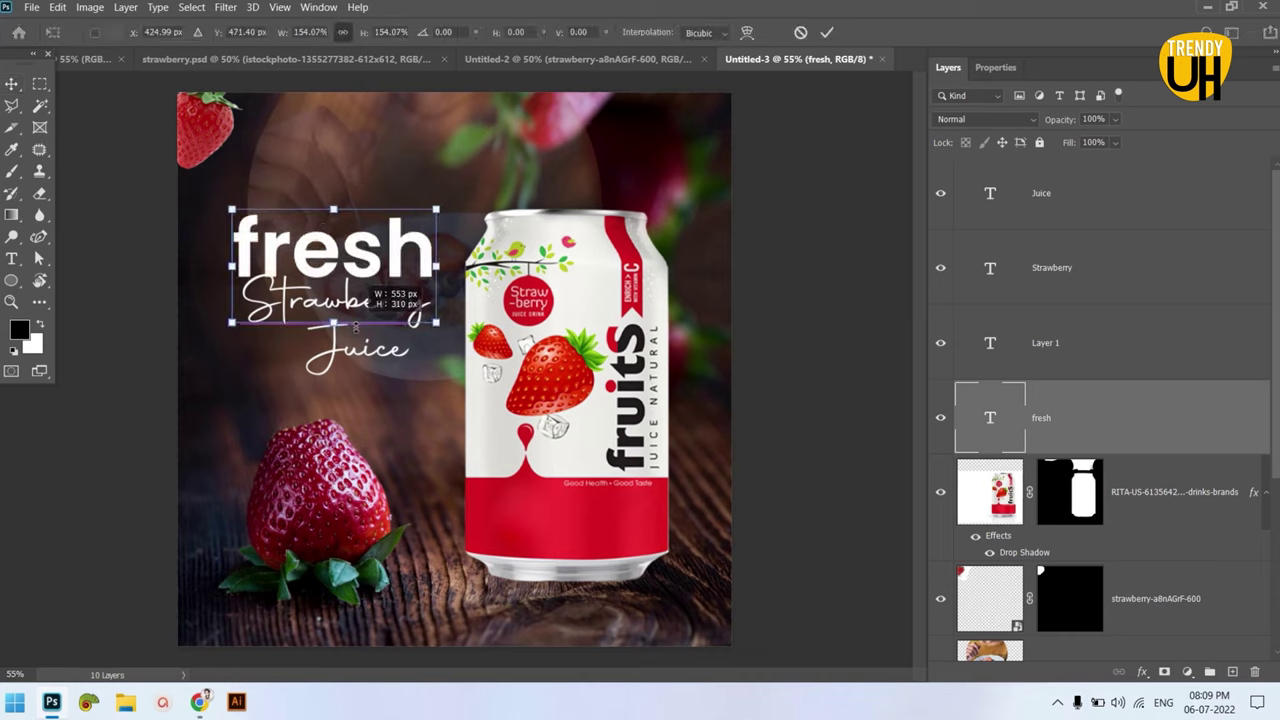
pyautogui.click(826, 32)
pyautogui.press('Return')
pyautogui.doubleClick(437, 246)
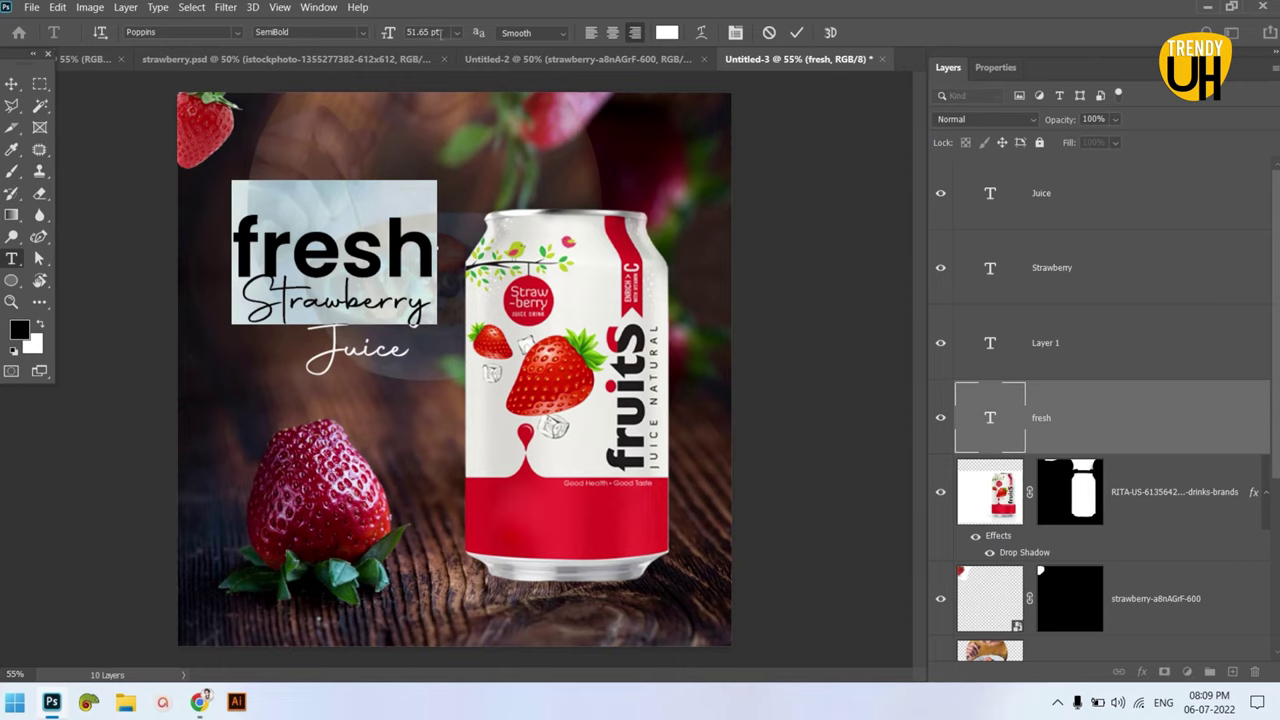
pyautogui.click(443, 32)
pyautogui.press('Up')
pyautogui.press('Up')
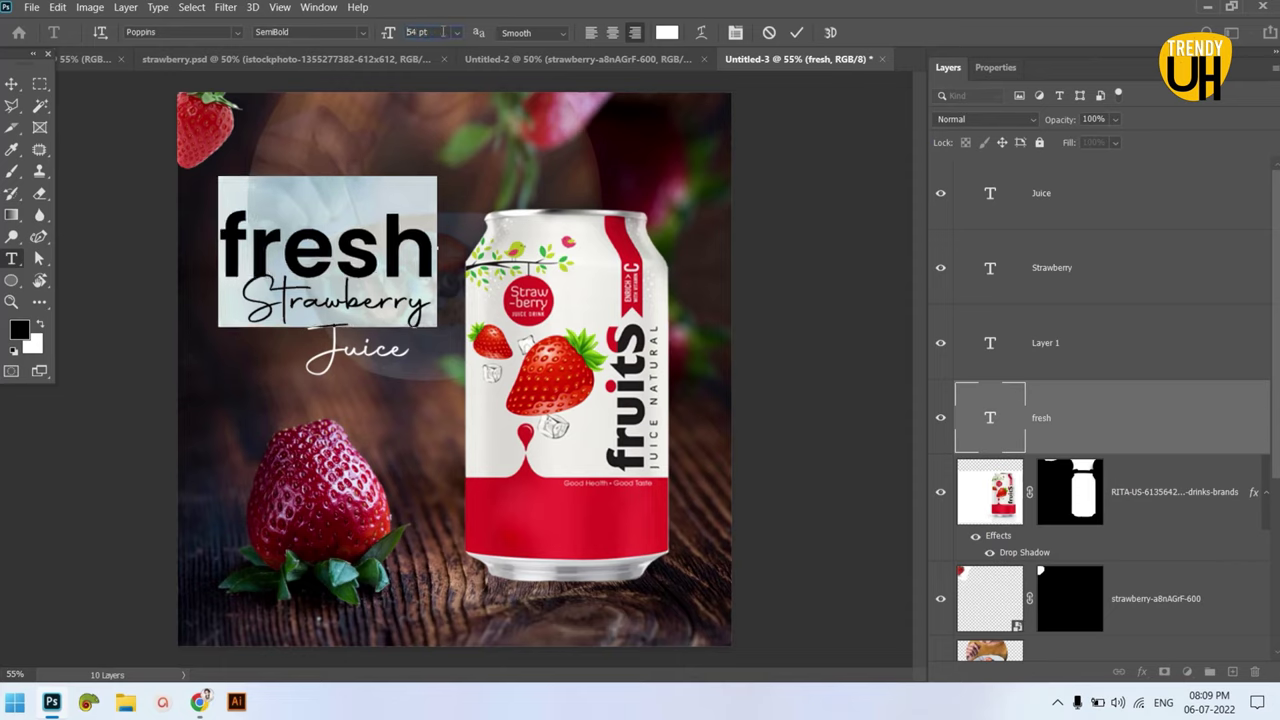
pyautogui.press('Up')
pyautogui.click(796, 32)
# - Shift 'fresh' and 'Strawberry' right, then enlarge 'fresh' to about 60 pt
pyautogui.press('v')
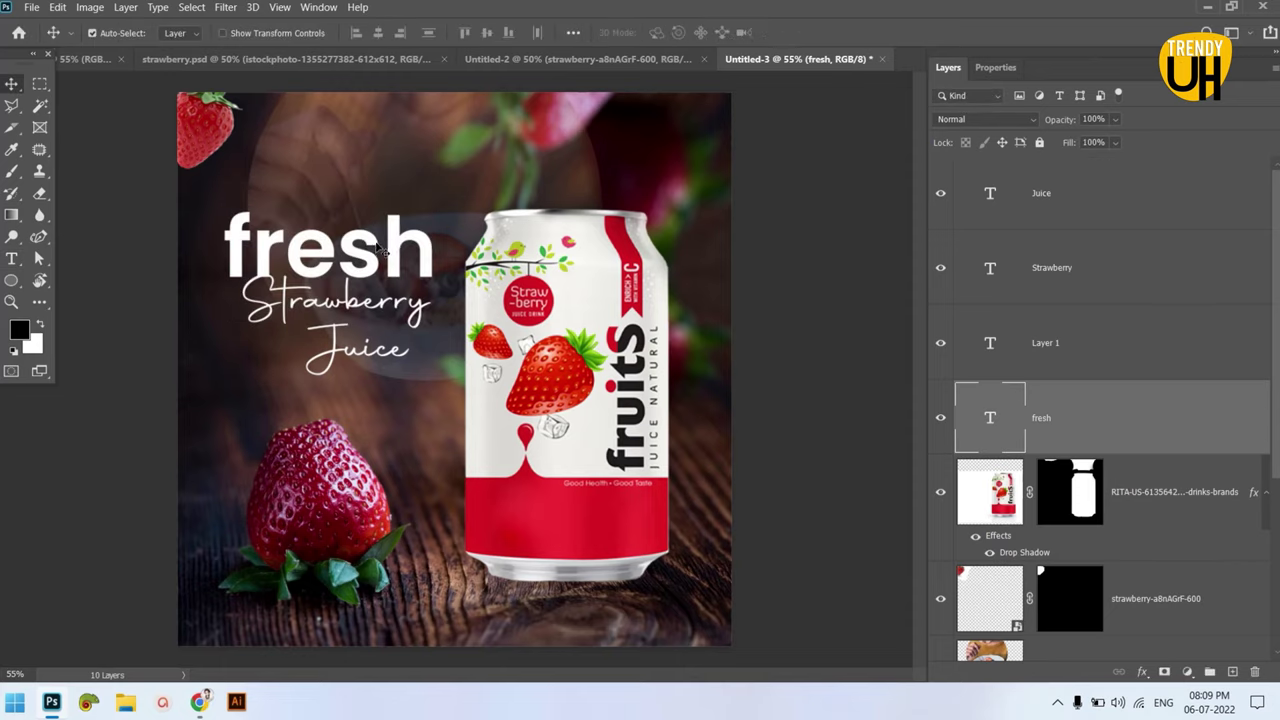
pyautogui.moveTo(380, 234); pyautogui.dragTo(405, 238)
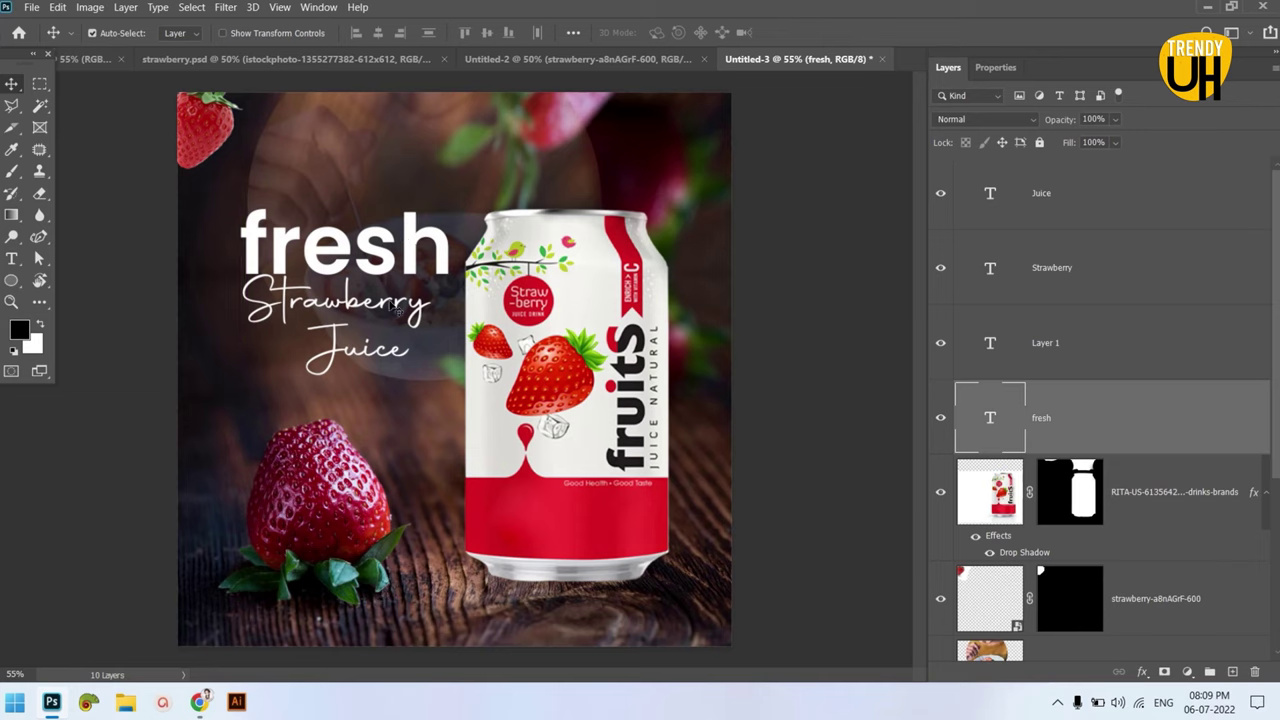
pyautogui.moveTo(385, 306); pyautogui.dragTo(407, 306)
pyautogui.doubleClick(397, 239)
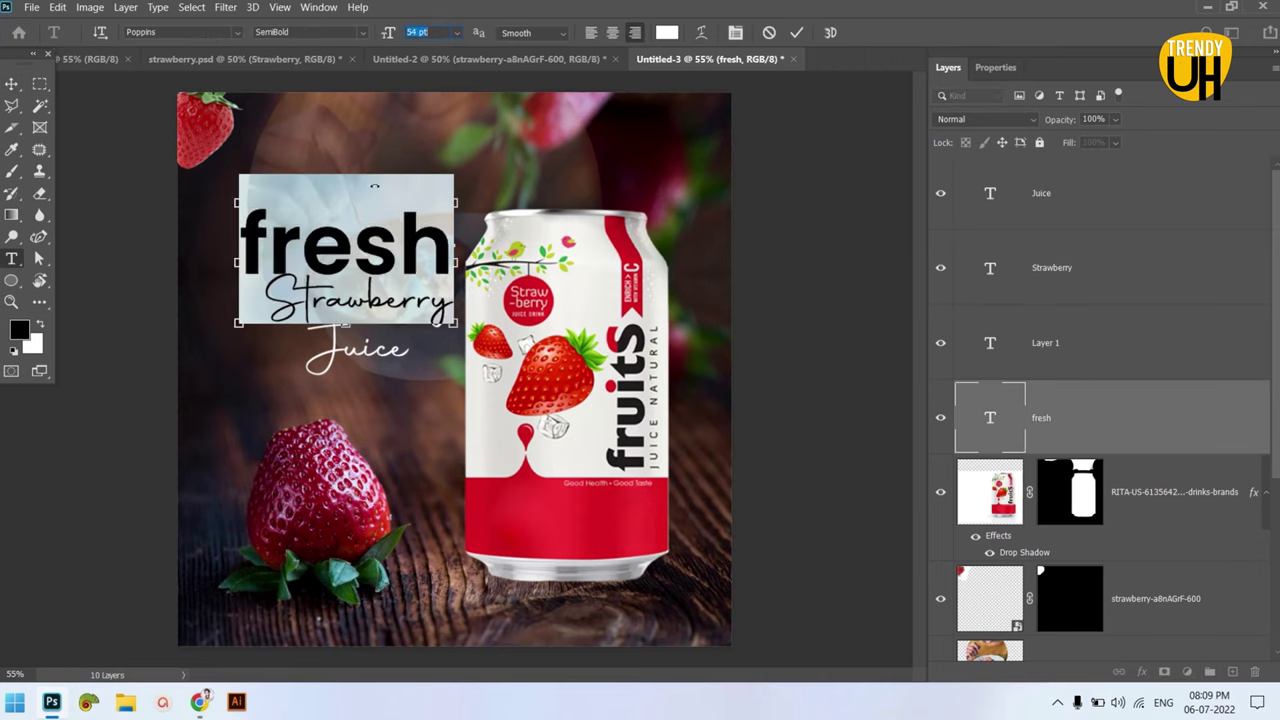
pyautogui.scroll(2, 441, 32)
pyautogui.scroll(2, 441, 32)
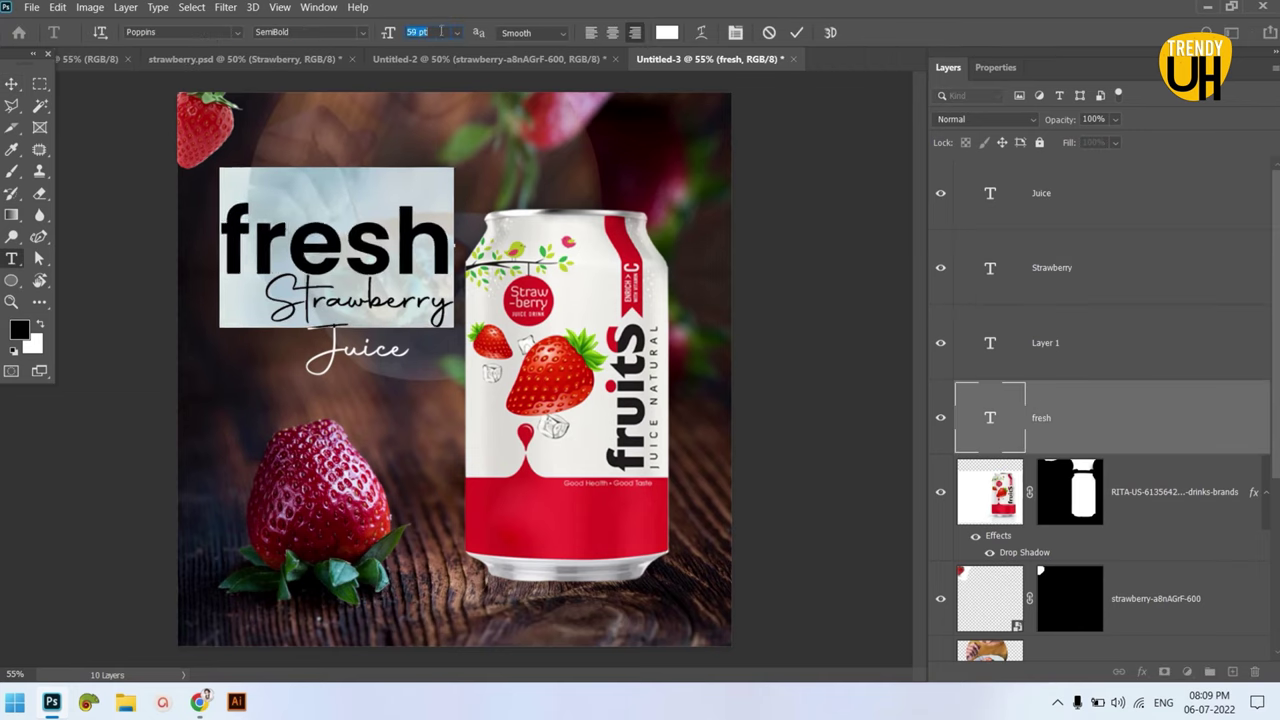
pyautogui.scroll(2, 441, 32)
pyautogui.click(796, 32)
# - Set the 'Strawberry' text to 39 pt
pyautogui.press('v')
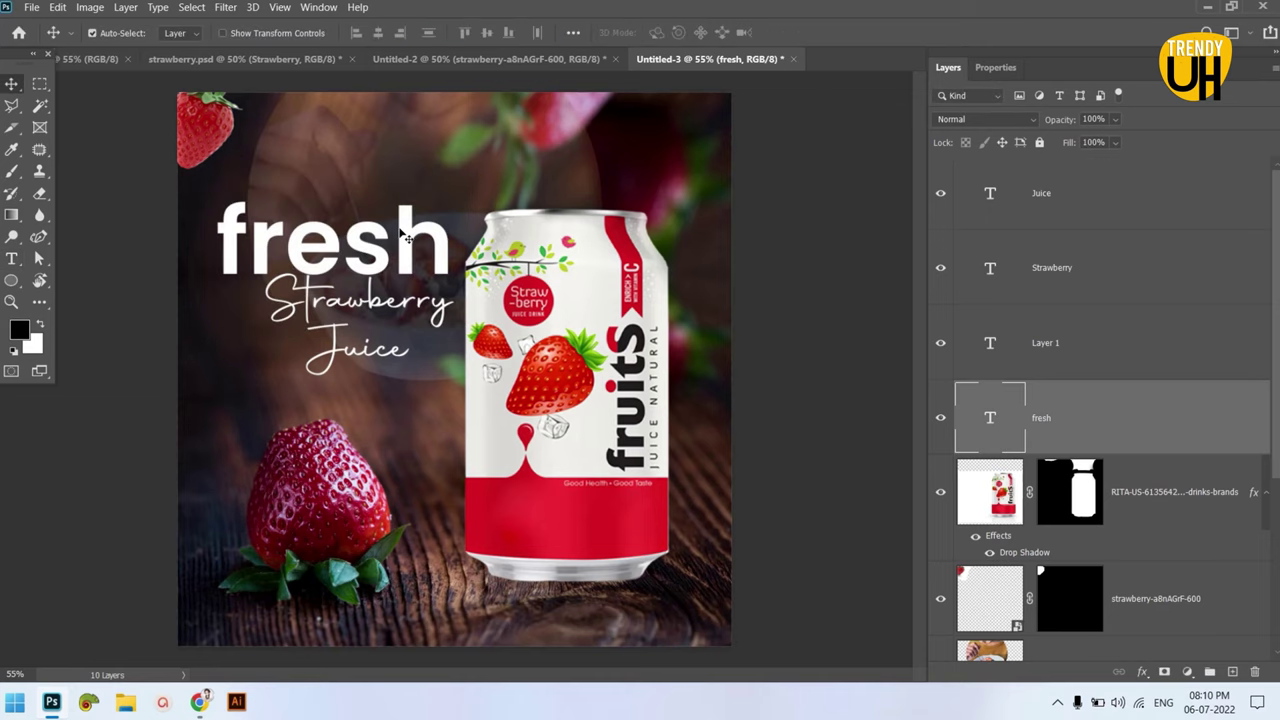
pyautogui.click(378, 313)
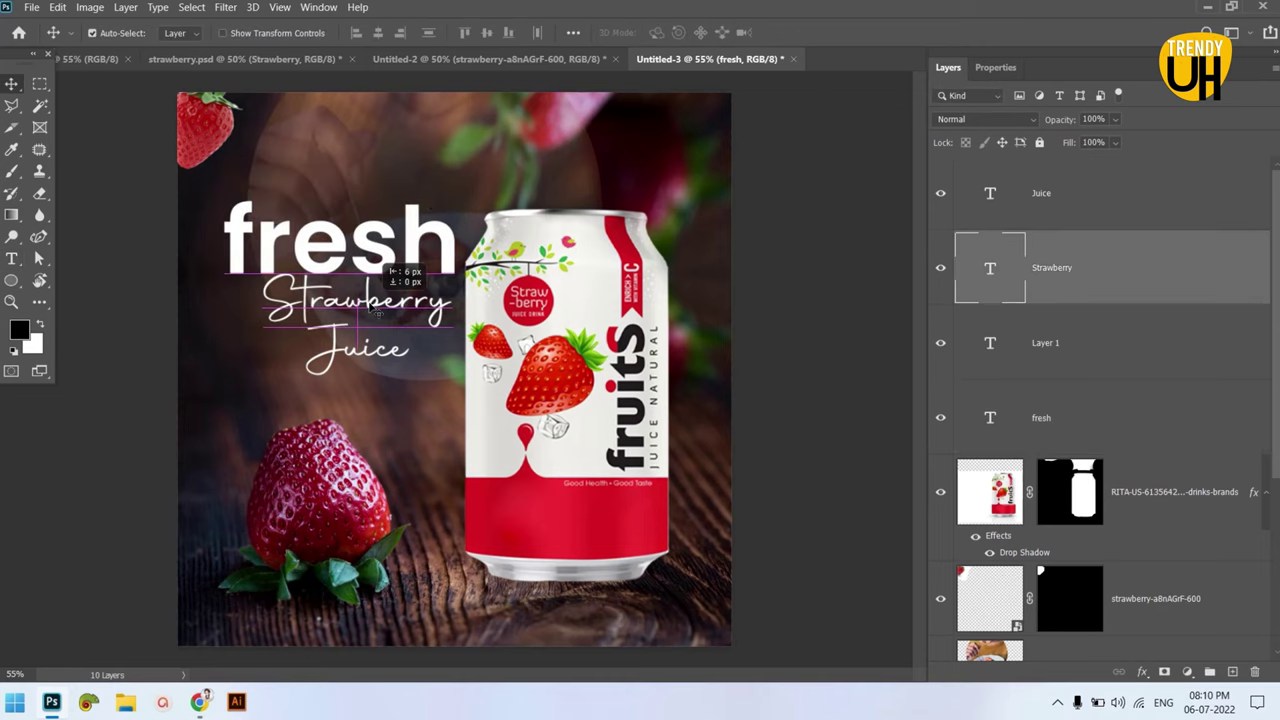
pyautogui.doubleClick(374, 308)
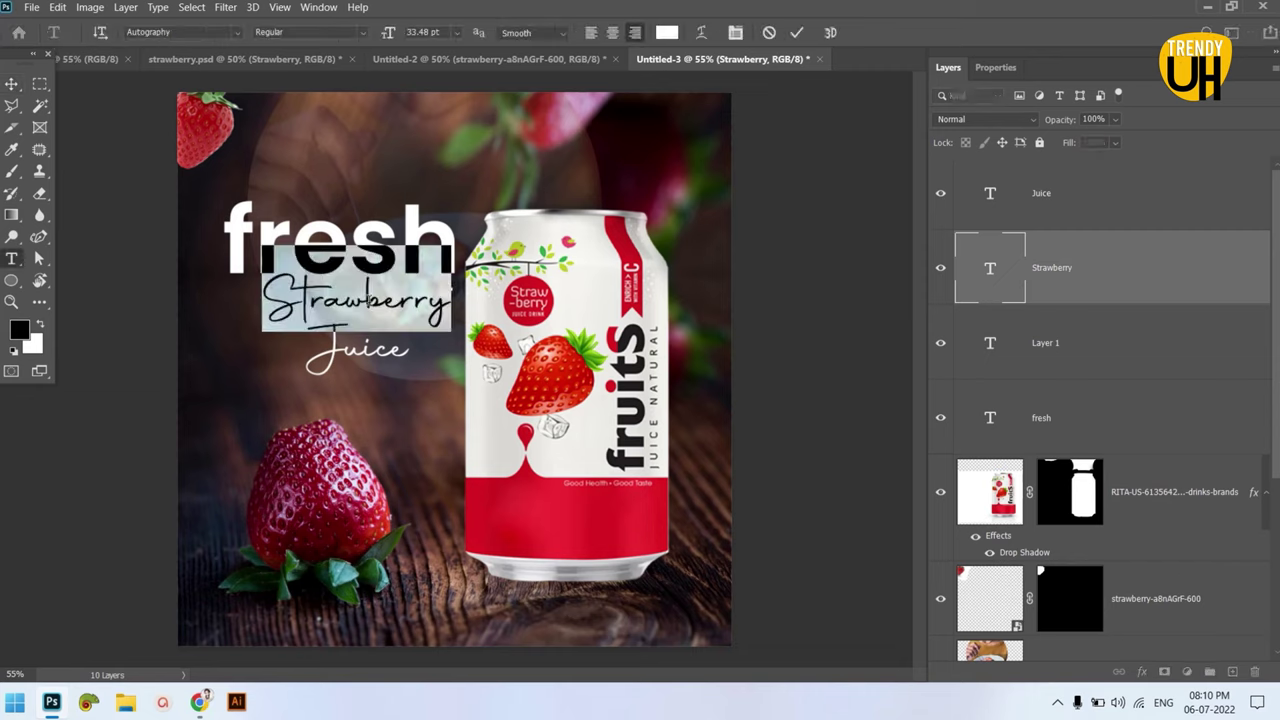
pyautogui.scroll(2, 446, 32)
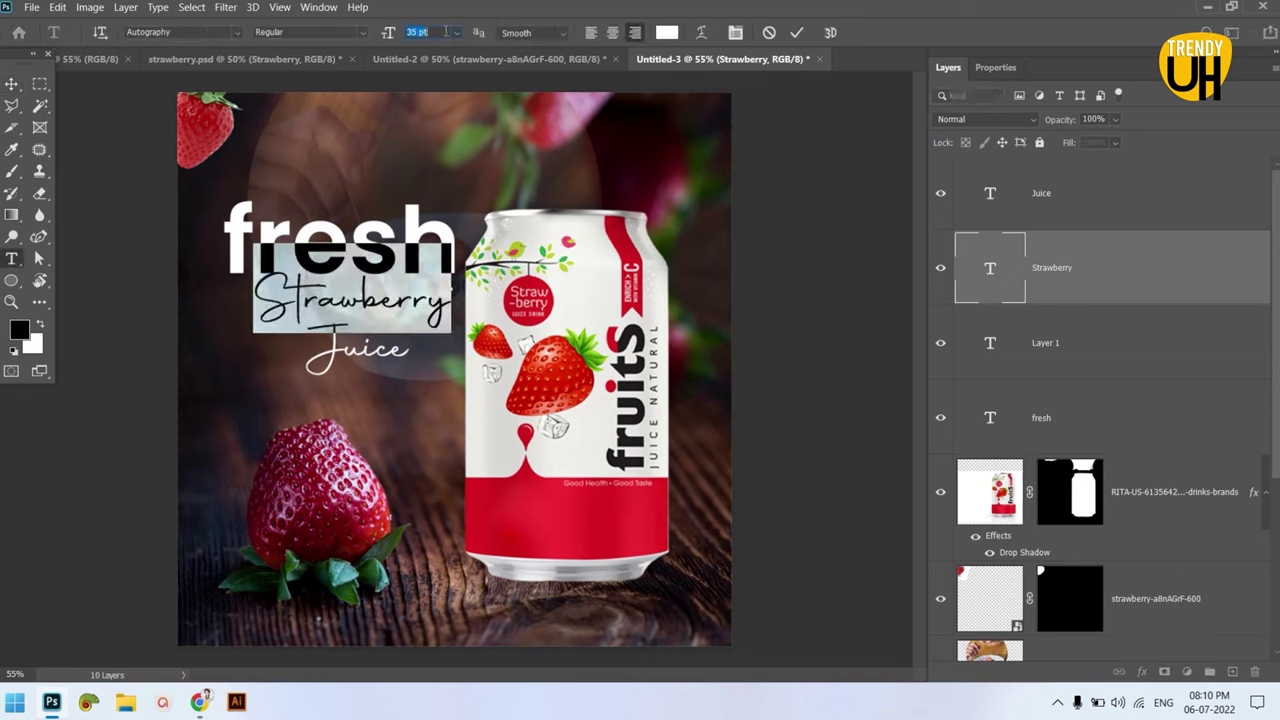
pyautogui.scroll(2, 446, 32)
pyautogui.scroll(1, 446, 32)
pyautogui.scroll(2, 446, 32)
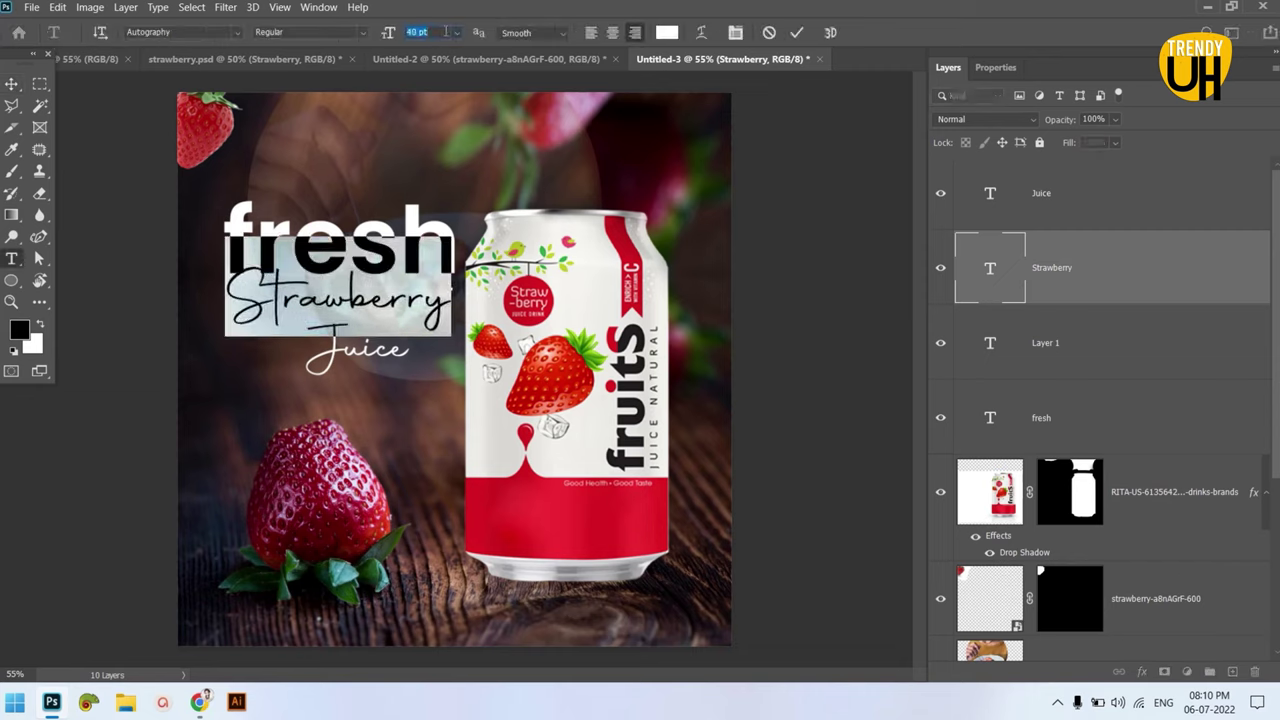
pyautogui.scroll(-1, 446, 32)
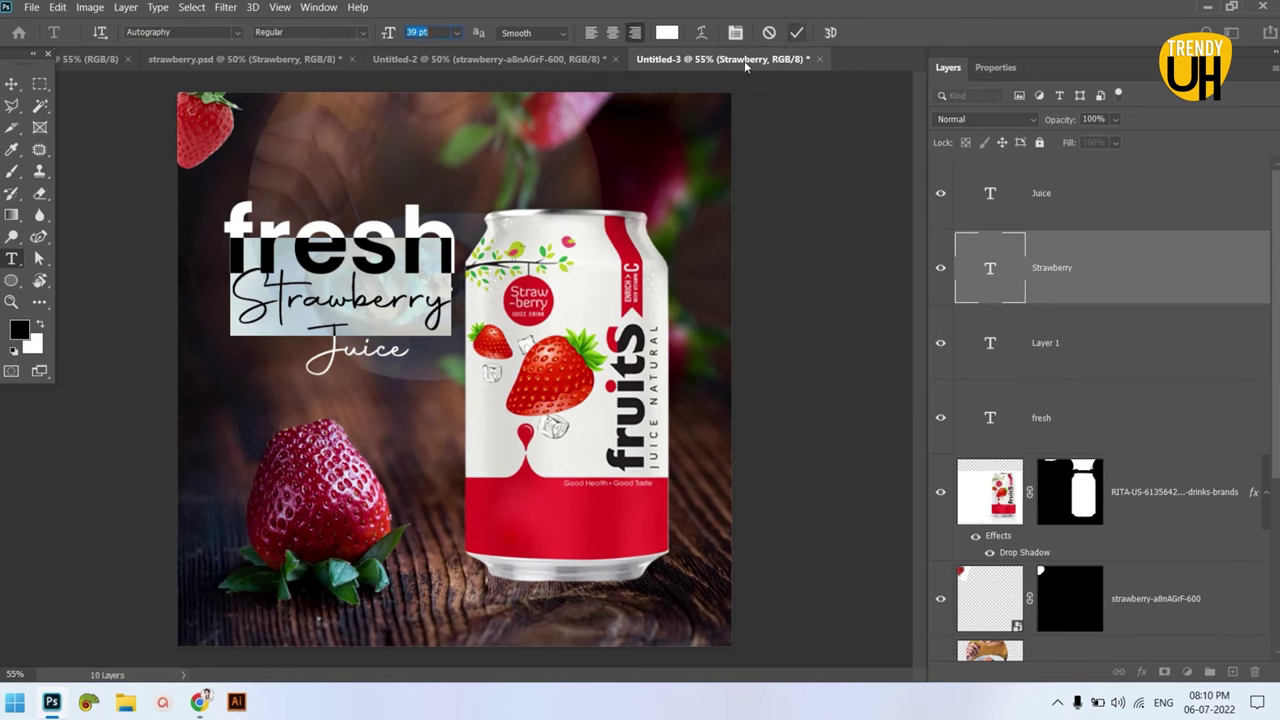
pyautogui.press('Escape')
# - Move 'Strawberry' under 'fresh' and line up 'Juice' beneath it
pyautogui.press('v')
pyautogui.moveTo(419, 288); pyautogui.dragTo(448, 305)
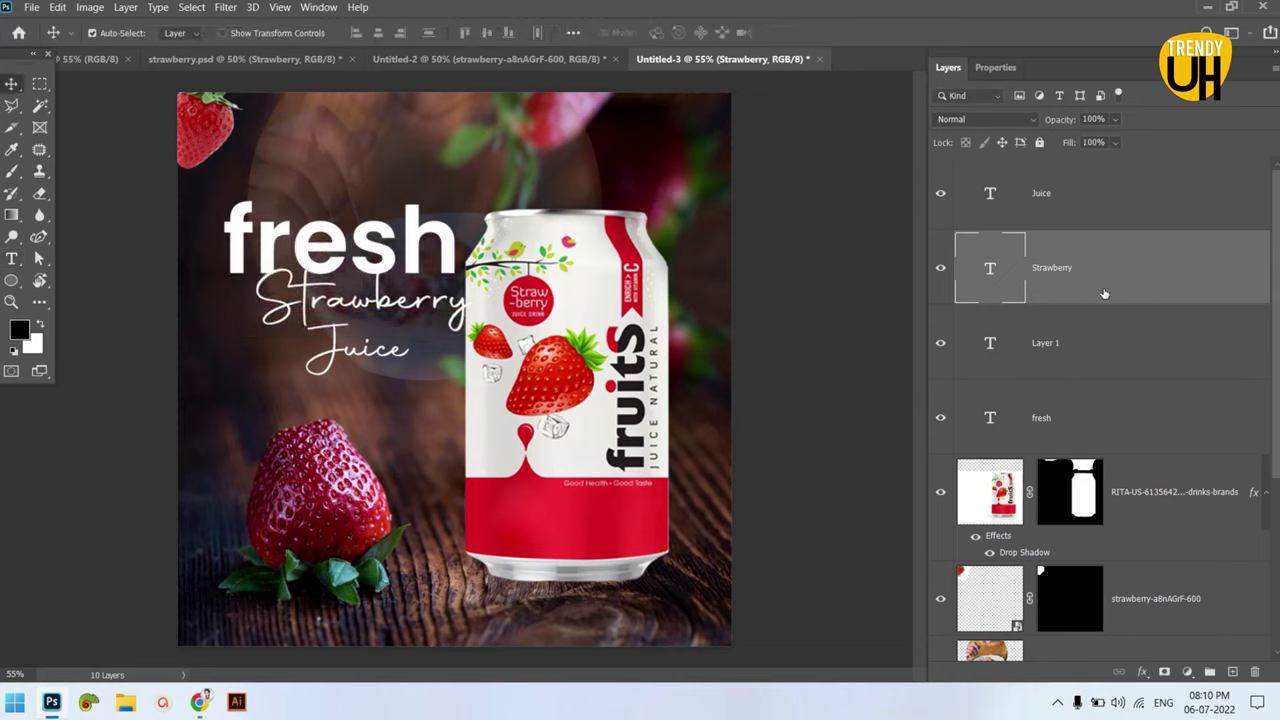
pyautogui.moveTo(360, 356); pyautogui.dragTo(361, 369)
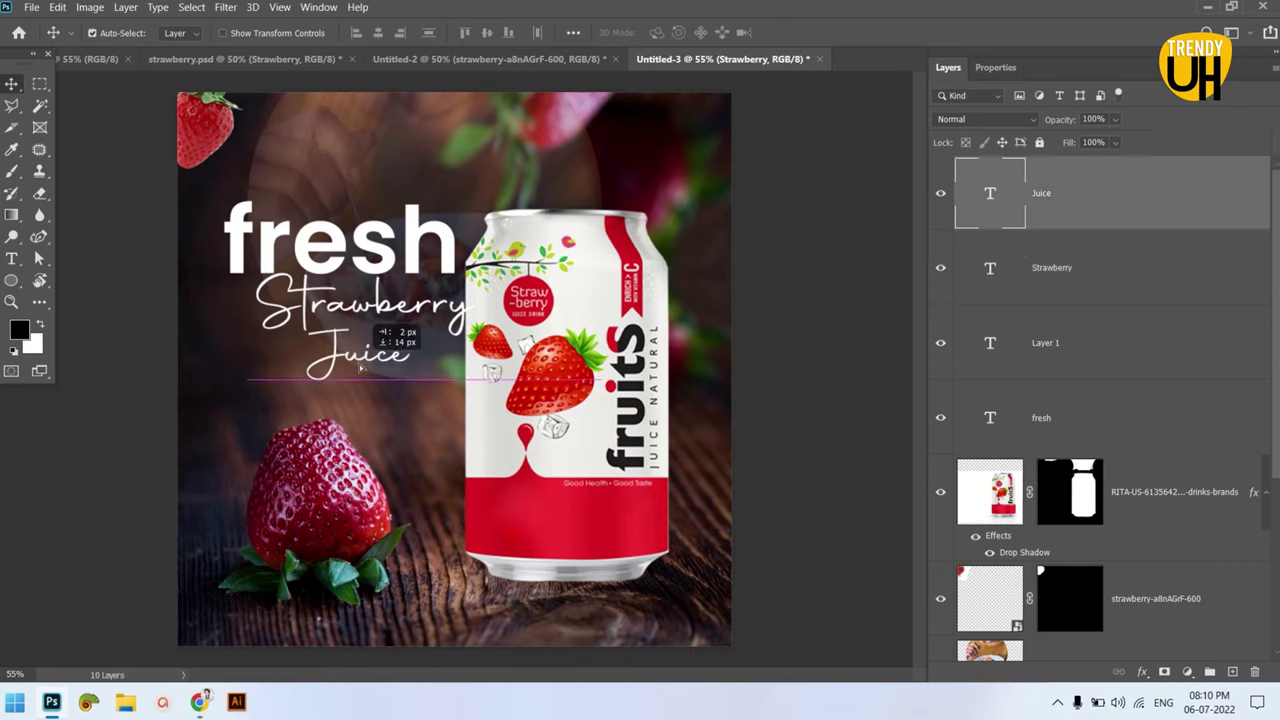
pyautogui.click(428, 233)
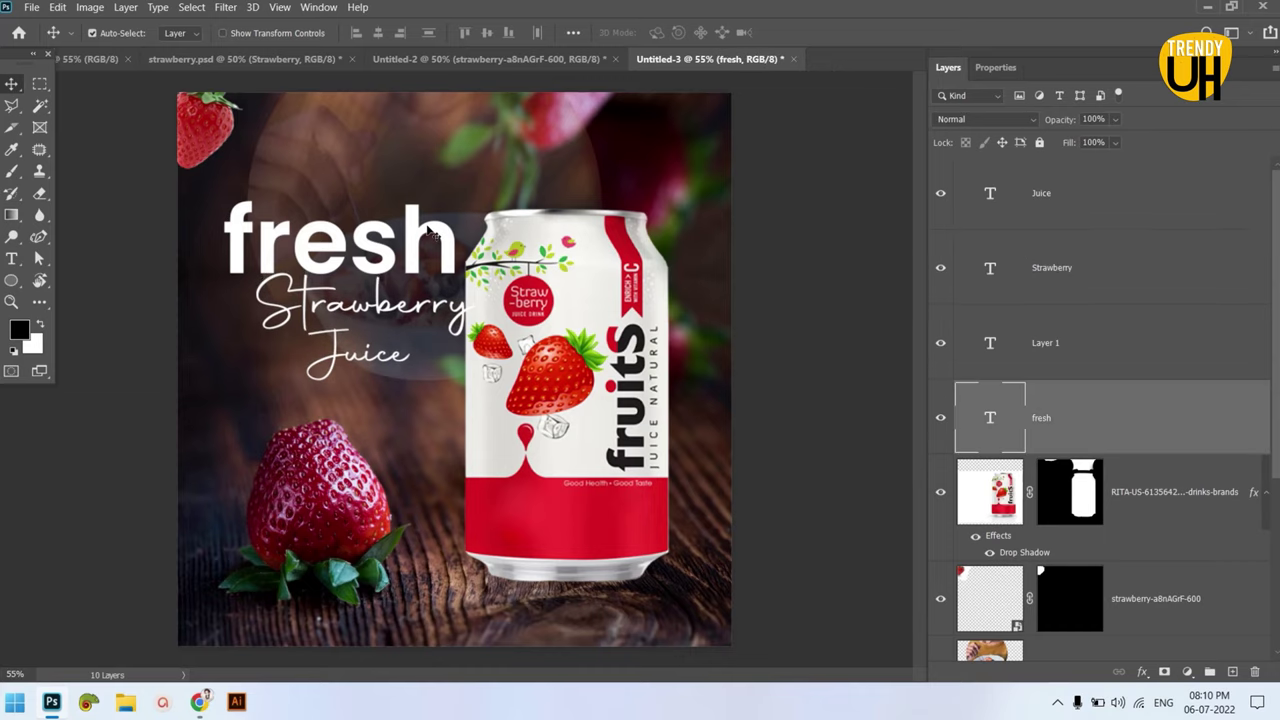
pyautogui.click(407, 358)
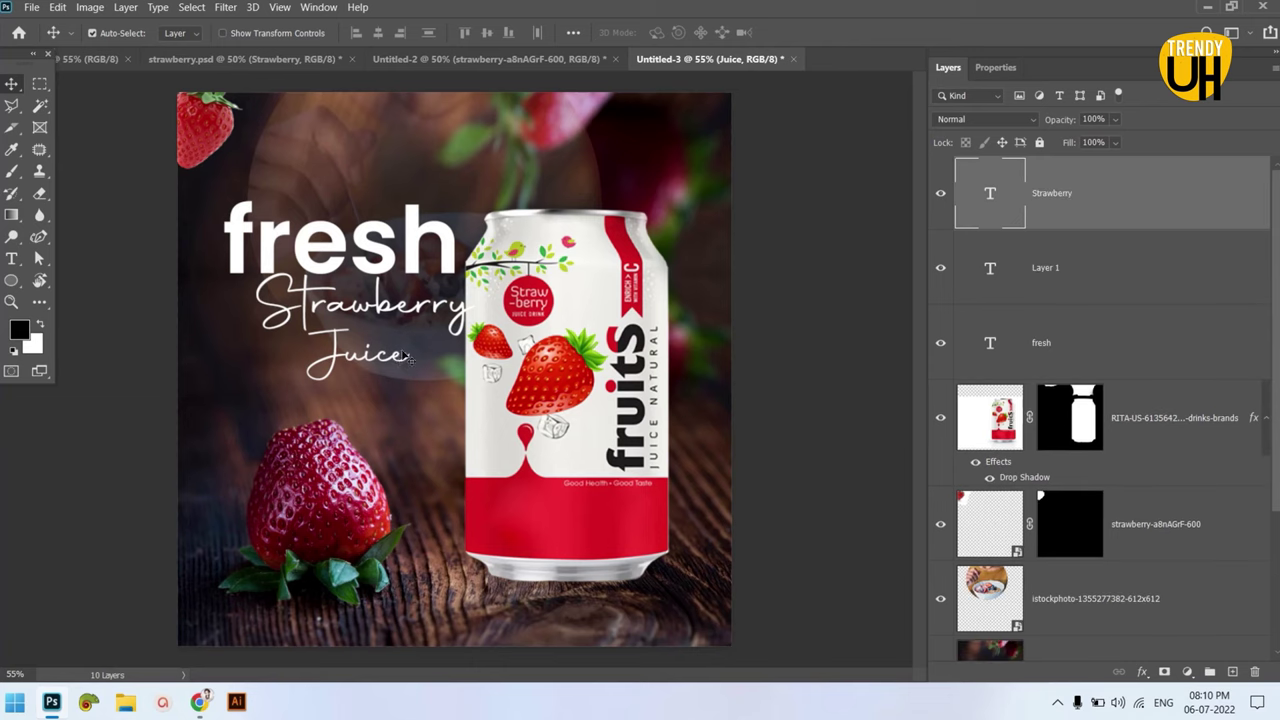
# - Delete the script 'Juice' and place a duplicate of 'fresh' below 'Strawberry'
pyautogui.press('Delete')
pyautogui.click(418, 233)
pyautogui.hotkey('ctrl', 'j')
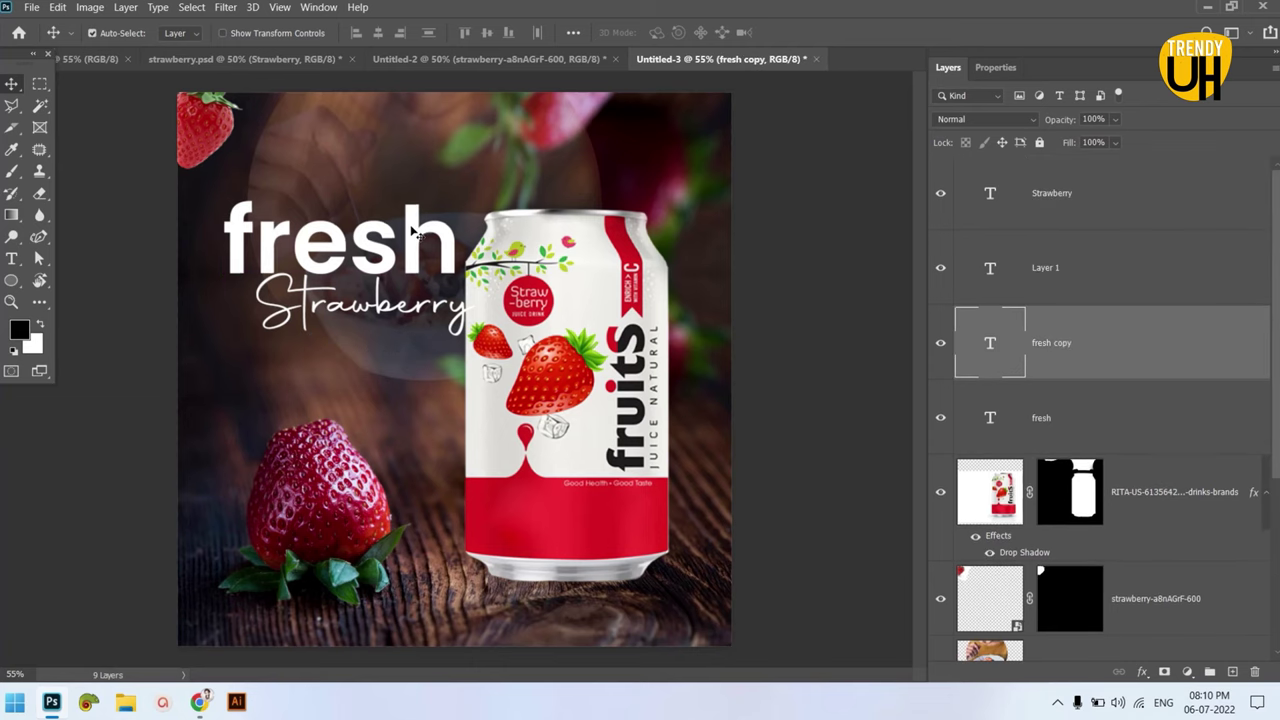
pyautogui.moveTo(413, 232); pyautogui.dragTo(412, 336)
pyautogui.doubleClick(411, 333)
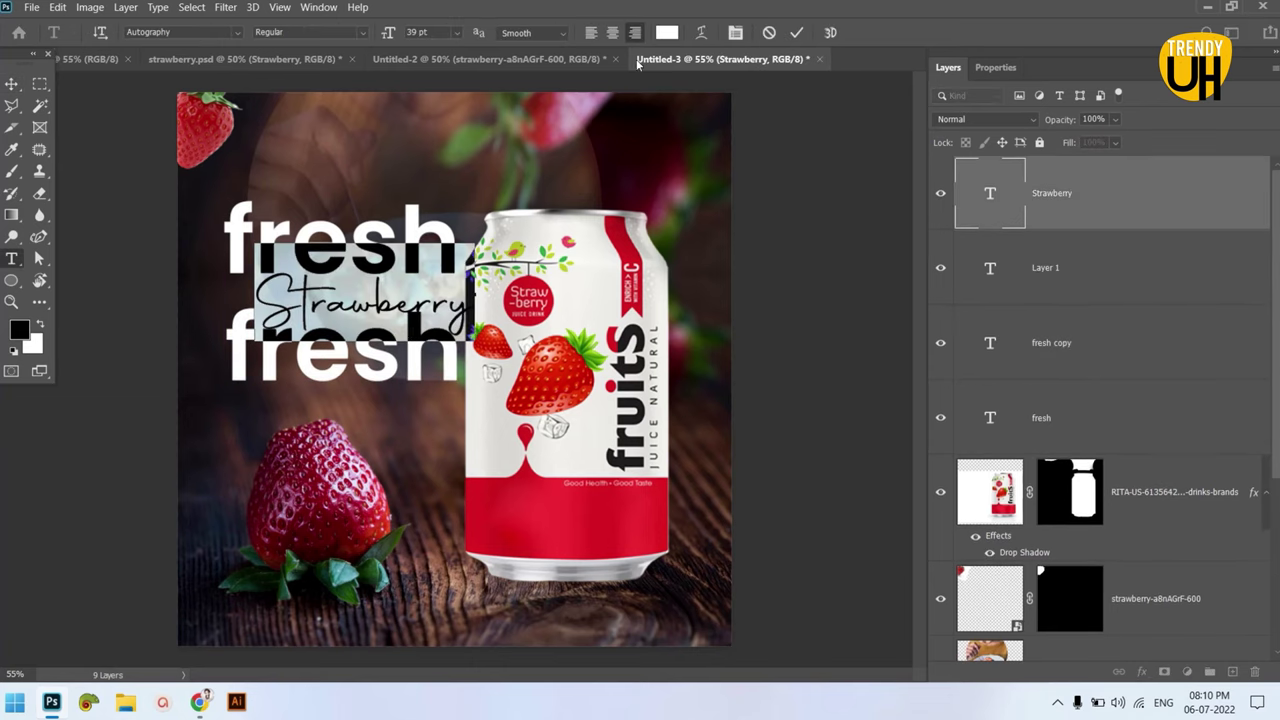
pyautogui.click(796, 32)
pyautogui.press('v')
# - Retype the 'fresh' copy as 'juice'
pyautogui.click(1012, 265)
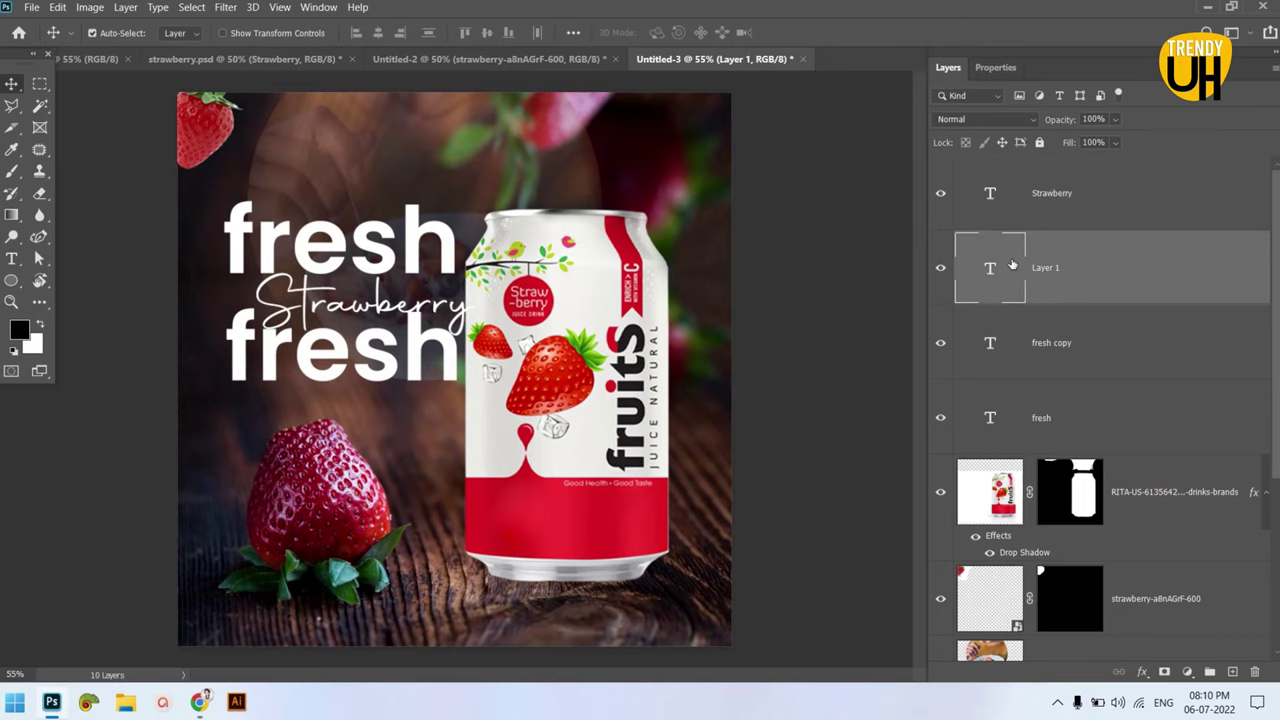
pyautogui.click(1040, 193)
pyautogui.click(995, 358)
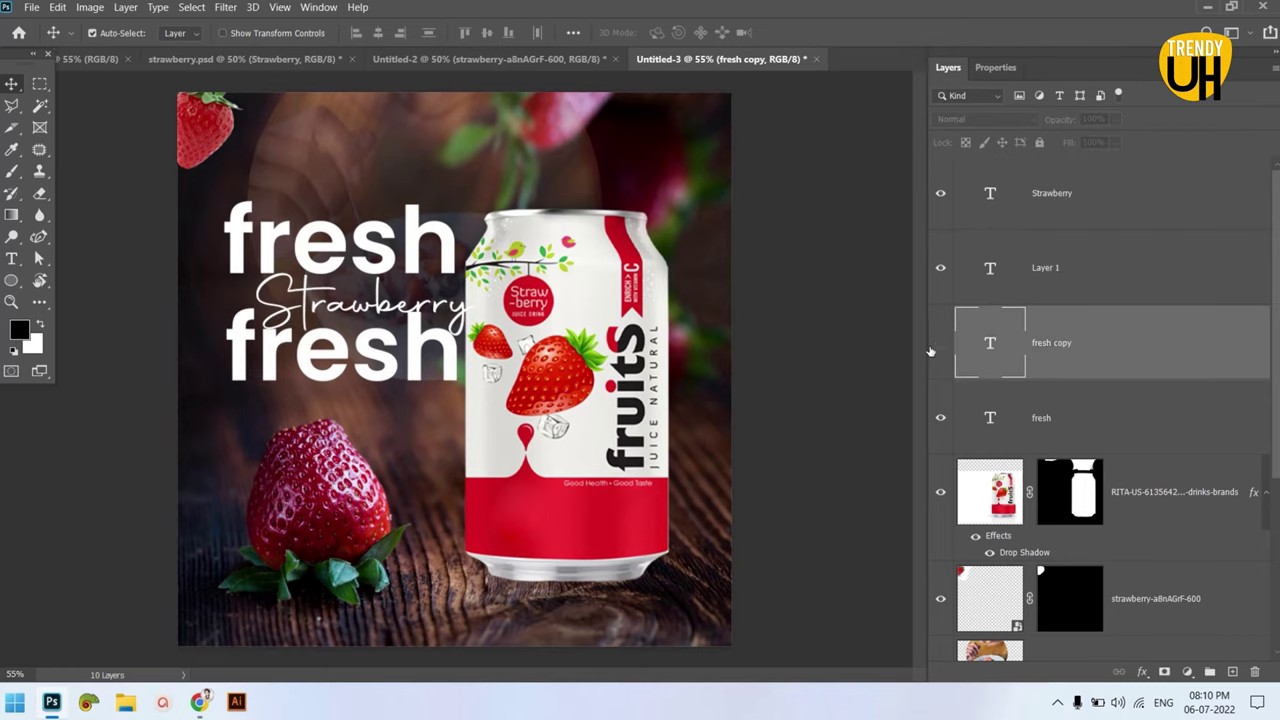
pyautogui.doubleClick(990, 342)
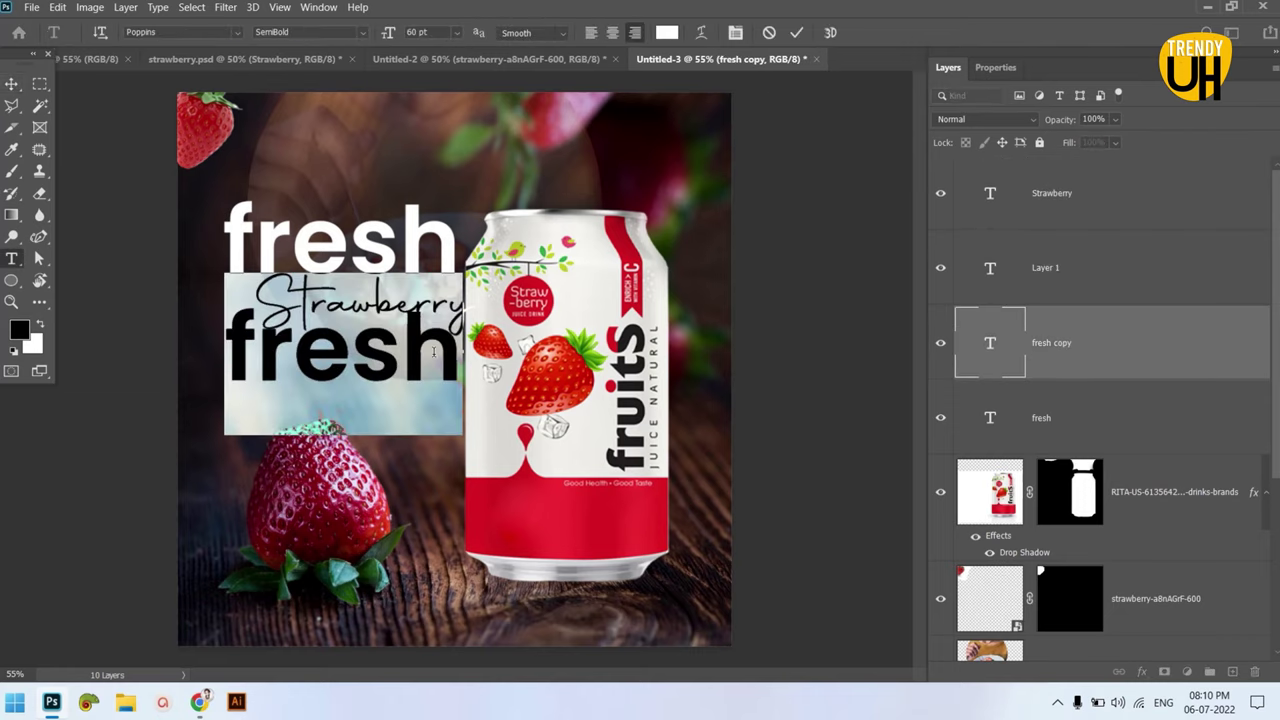
pyautogui.write('ju')
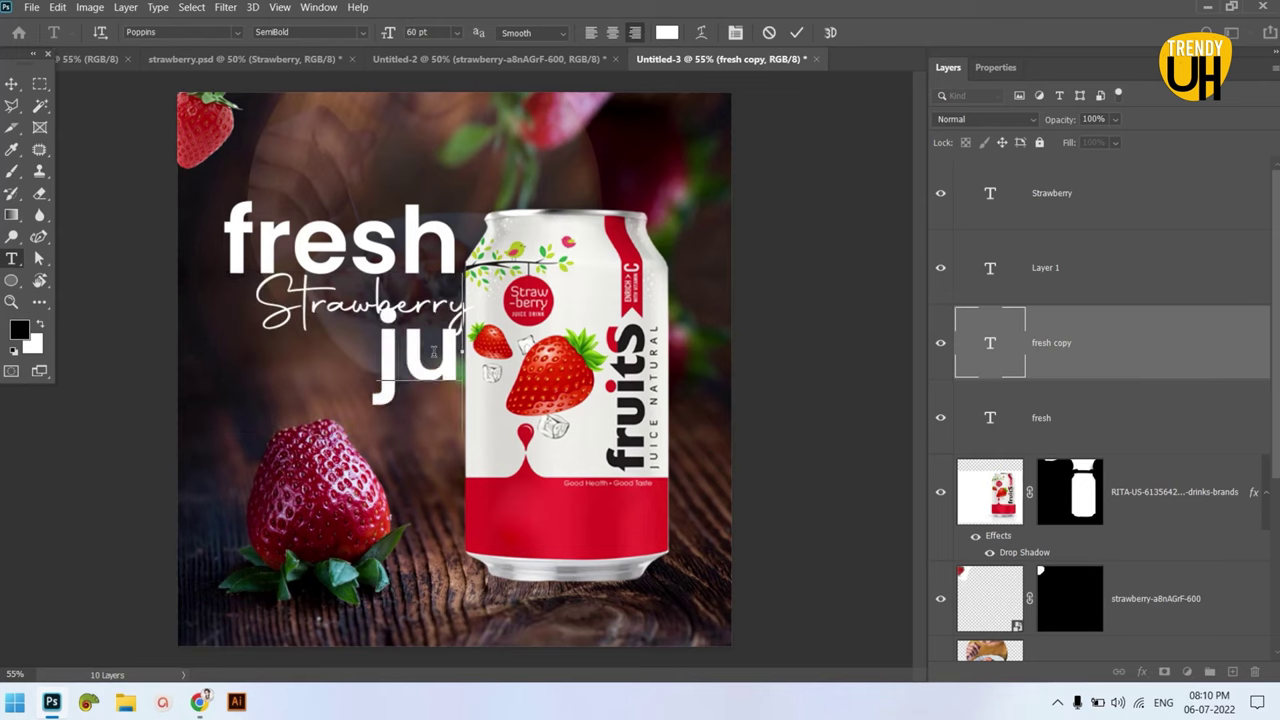
pyautogui.write('ice')
pyautogui.hotkey('ctrl', 'Return')
# - Align 'juice' under 'Strawberry' and scale it to about 104%
pyautogui.press('v')
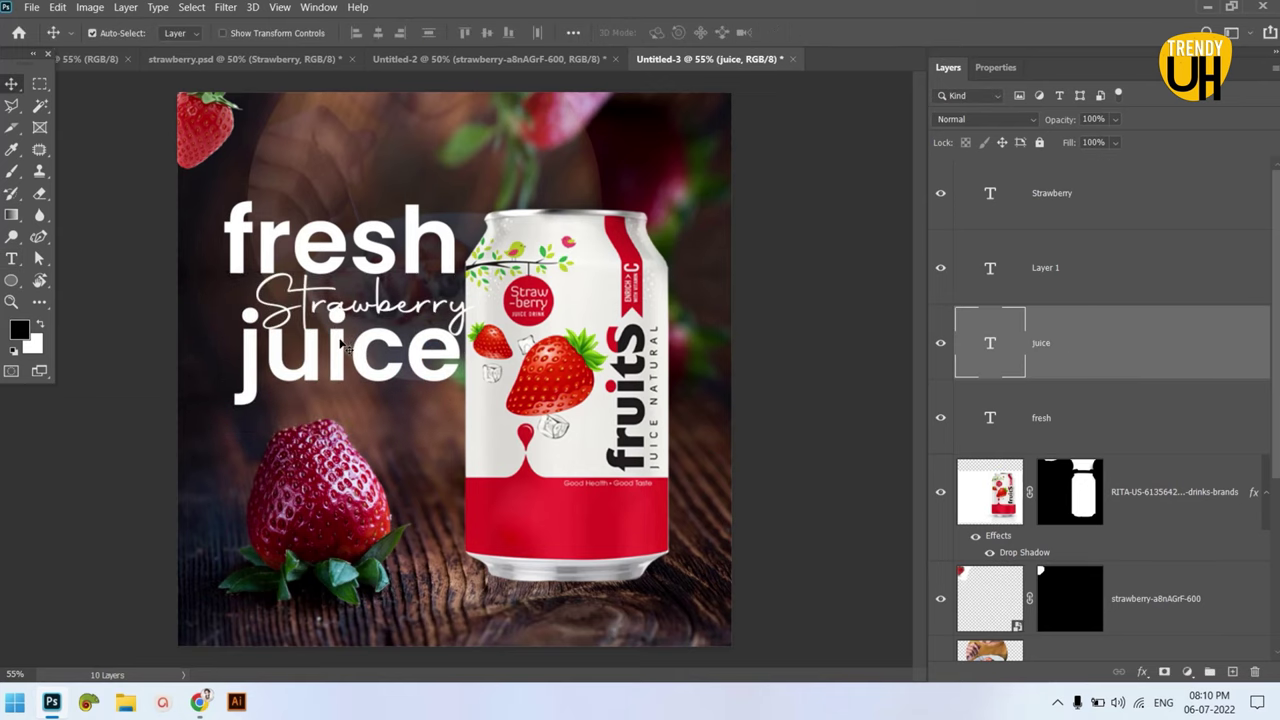
pyautogui.moveTo(340, 346); pyautogui.dragTo(326, 370)
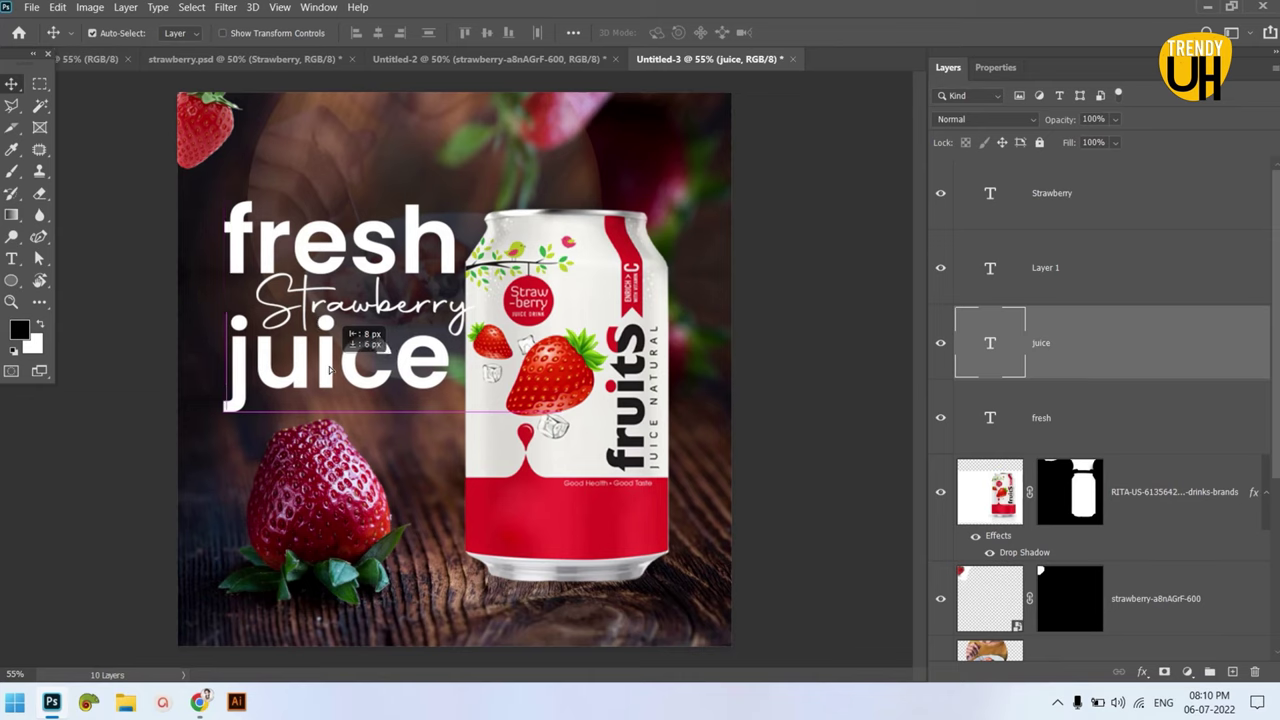
pyautogui.hotkey('ctrl', 't')
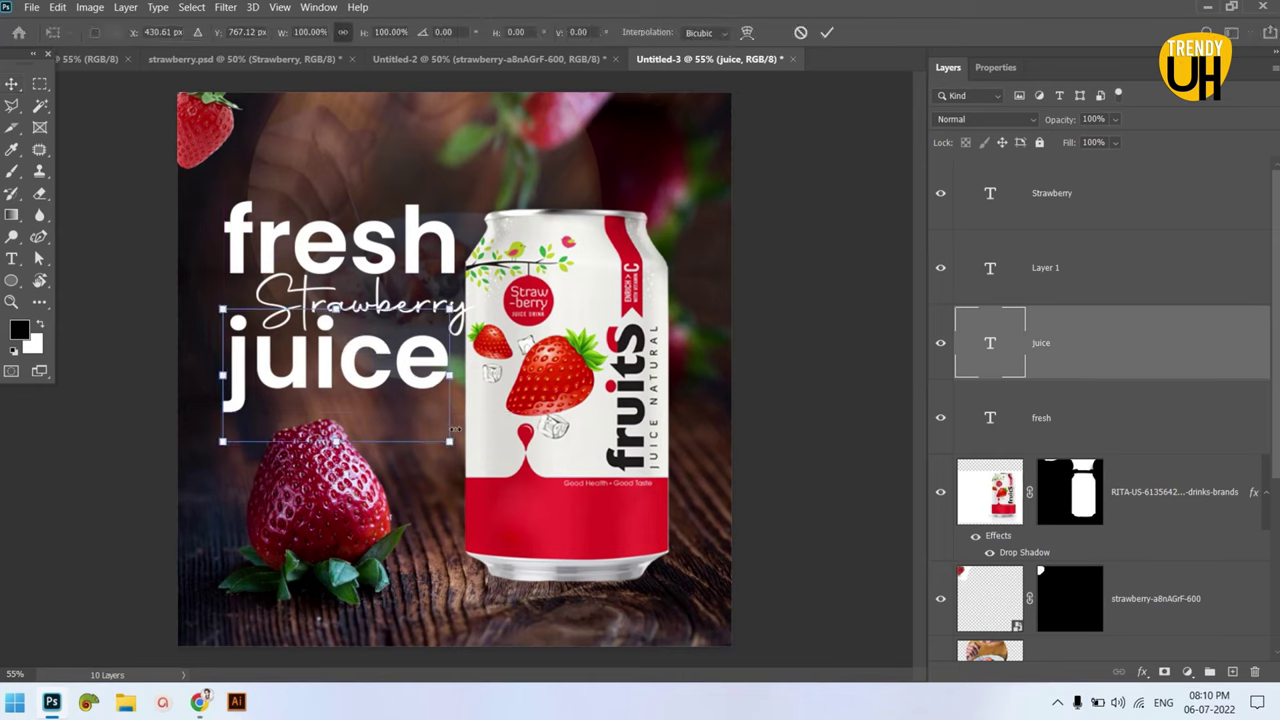
pyautogui.moveTo(453, 429); pyautogui.dragTo(466, 438)
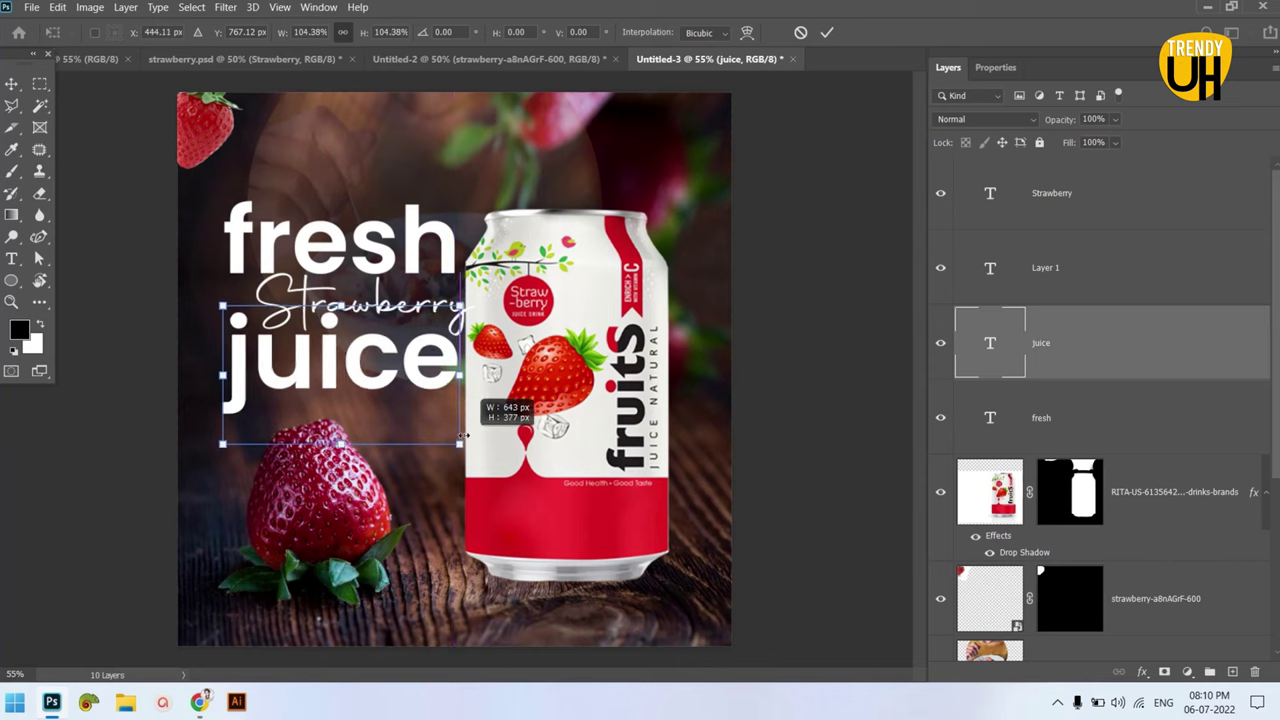
pyautogui.click(826, 33)
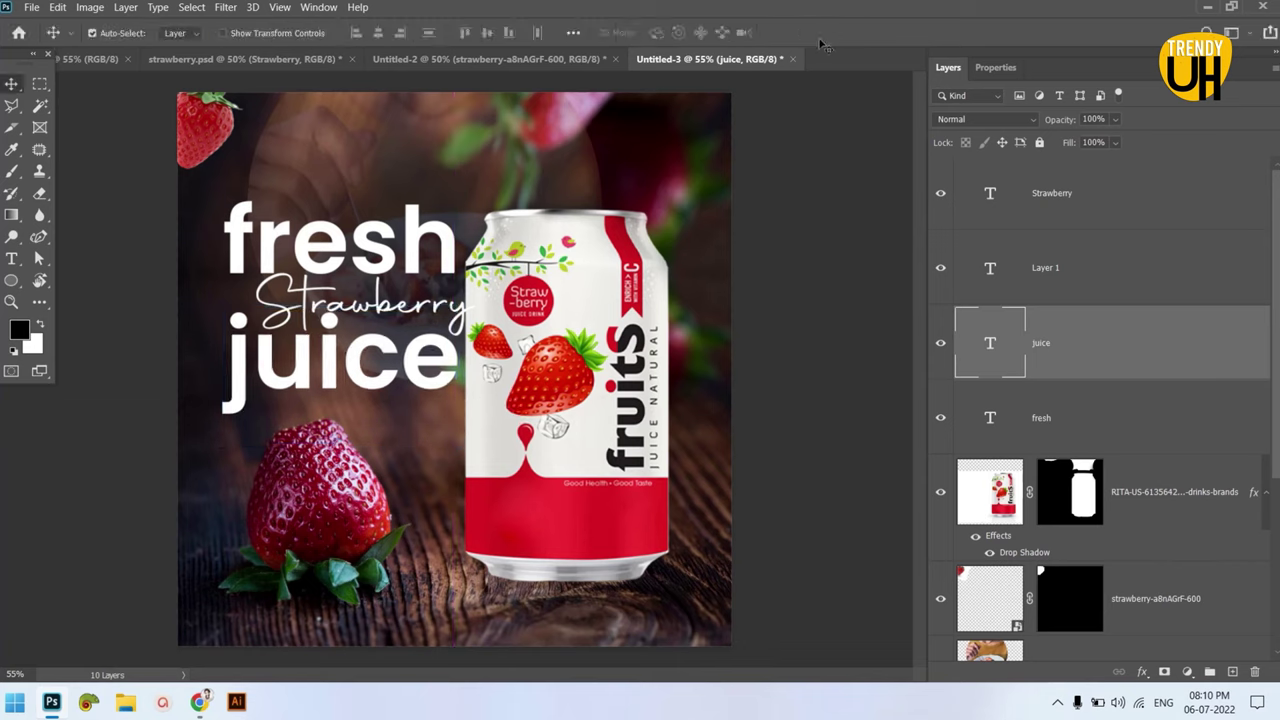
# - At 50% view, draw a small red-filled rectangle over the 'r' of 'fresh'
pyautogui.hotkey('ctrl', '-')
pyautogui.hotkey('ctrl', '+')
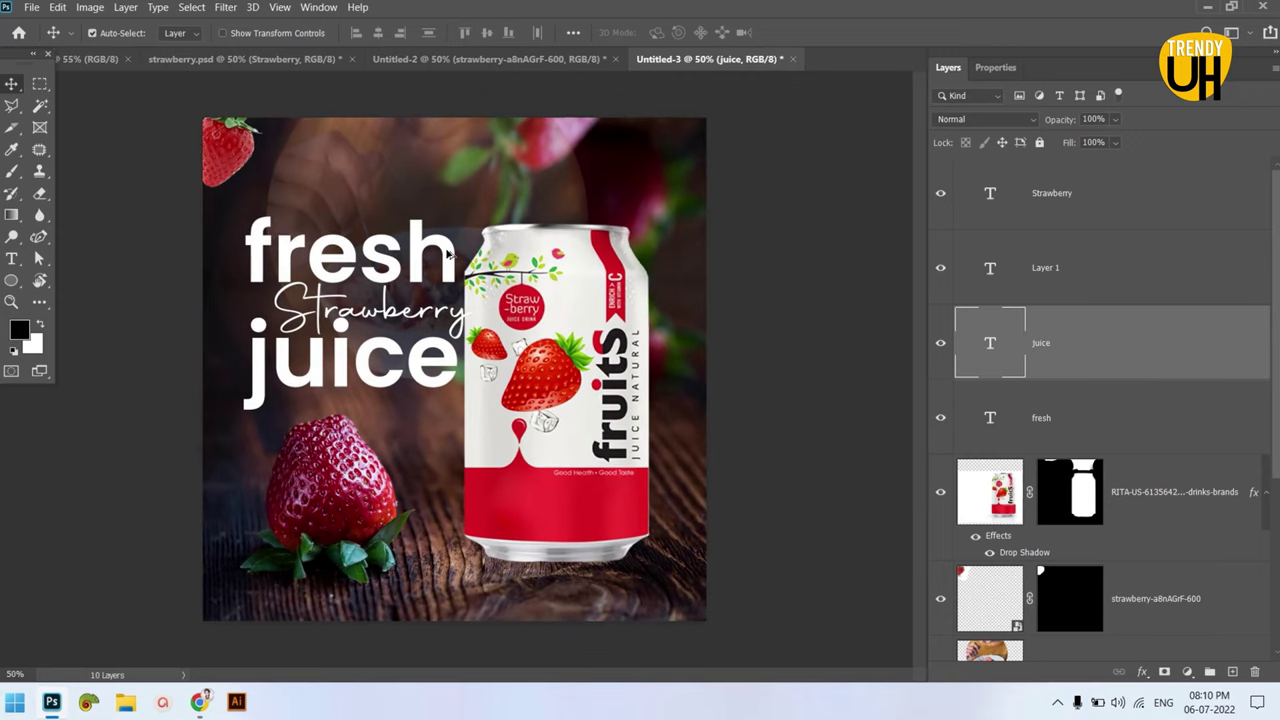
pyautogui.click(404, 312)
pyautogui.click(11, 280)
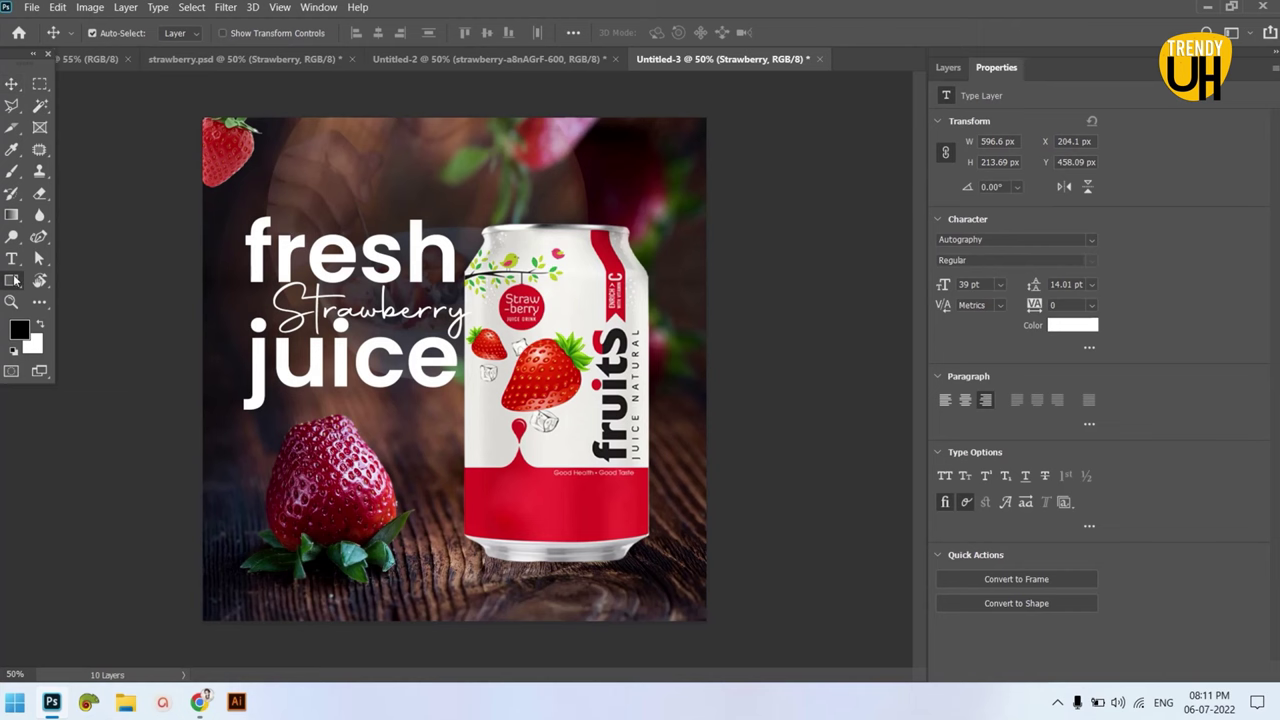
pyautogui.moveTo(292, 215); pyautogui.dragTo(333, 250)
pyautogui.click(945, 175)
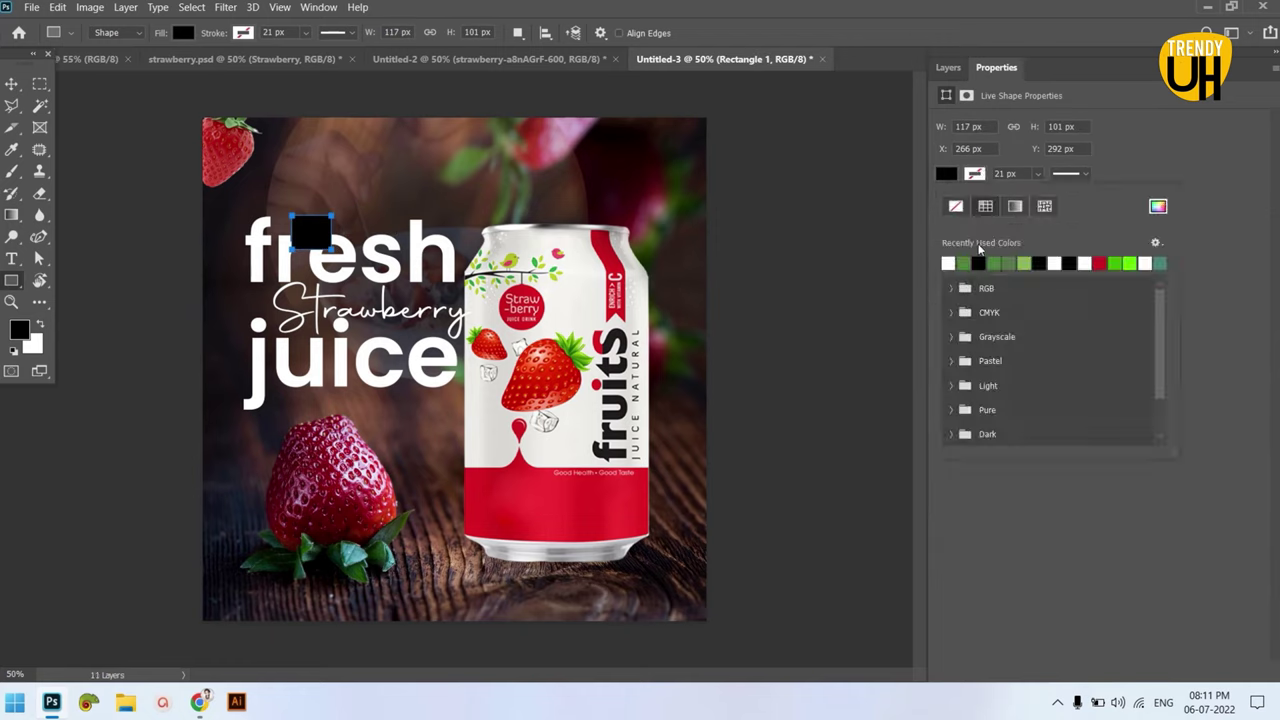
pyautogui.click(1106, 258)
pyautogui.click(11, 84)
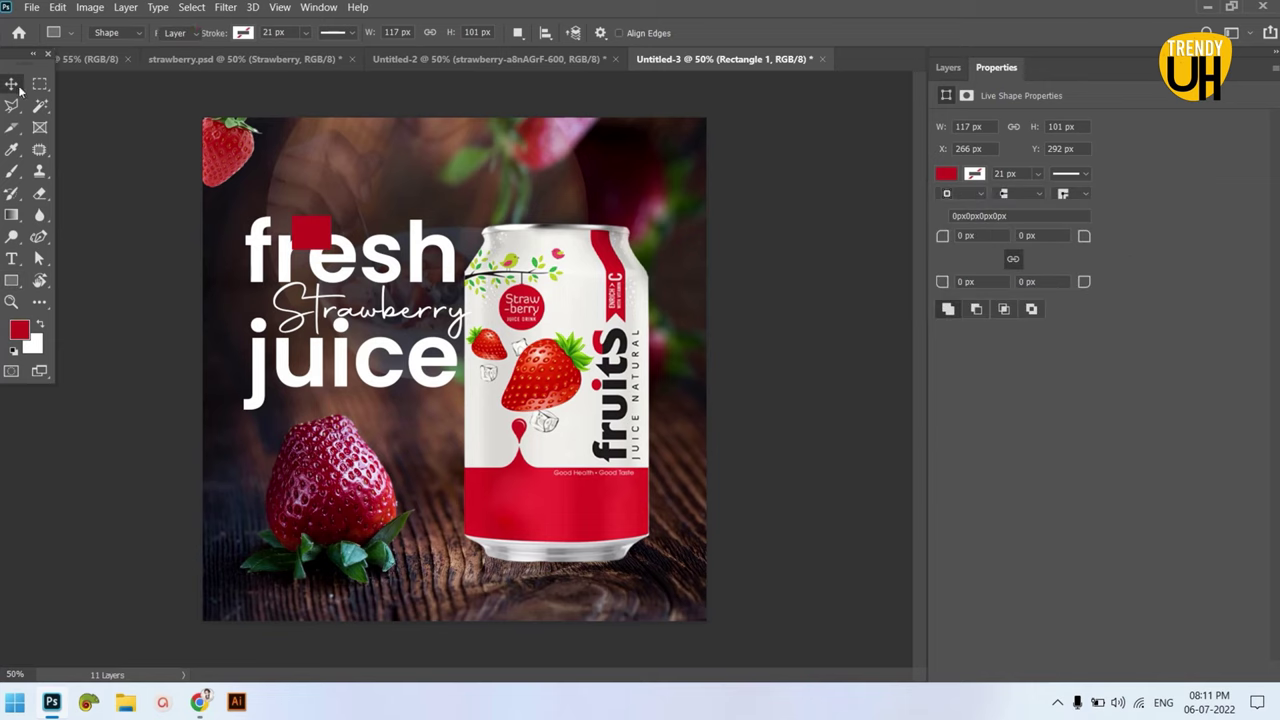
pyautogui.press('Left')
pyautogui.press('Left')
pyautogui.press('Left')
# - Move Rectangle 1 above 'fresh', clip it, and narrow it to fit the 'r'
pyautogui.click(958, 70)
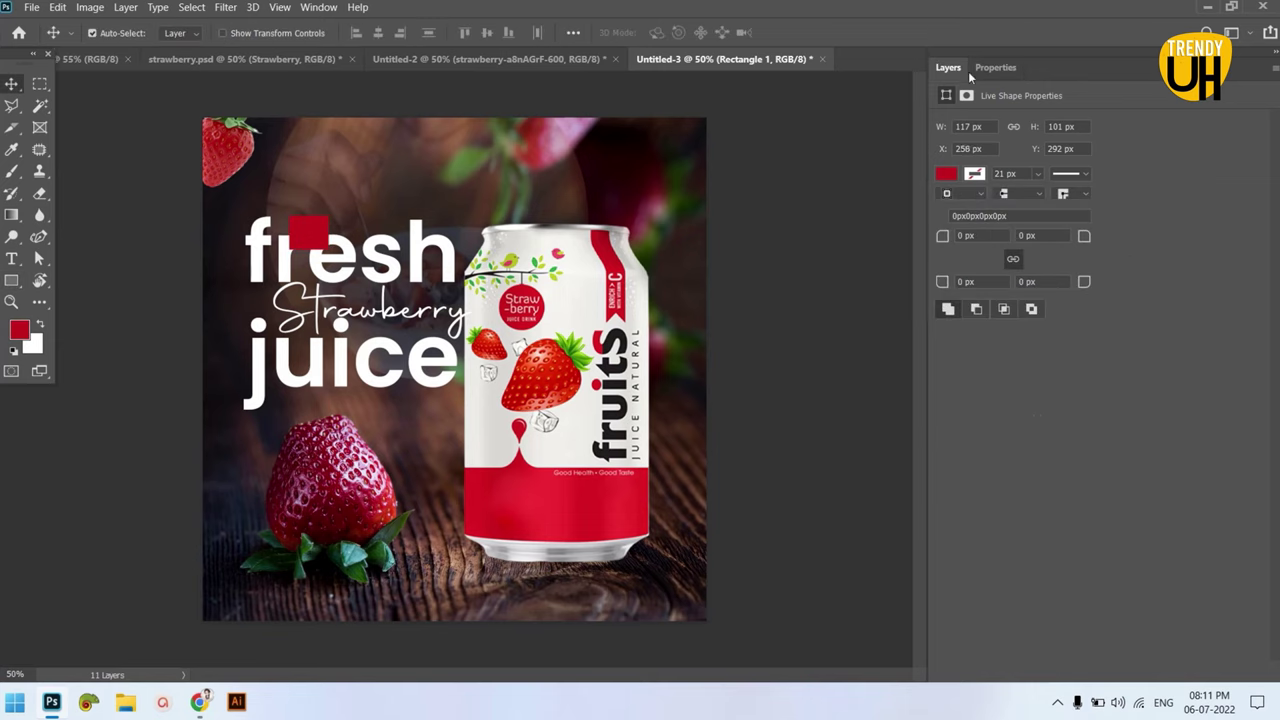
pyautogui.moveTo(1102, 189); pyautogui.dragTo(1100, 470)
pyautogui.keyDown('alt'); pyautogui.click(1037, 440); pyautogui.keyUp('alt')
pyautogui.hotkey('ctrl', 't')
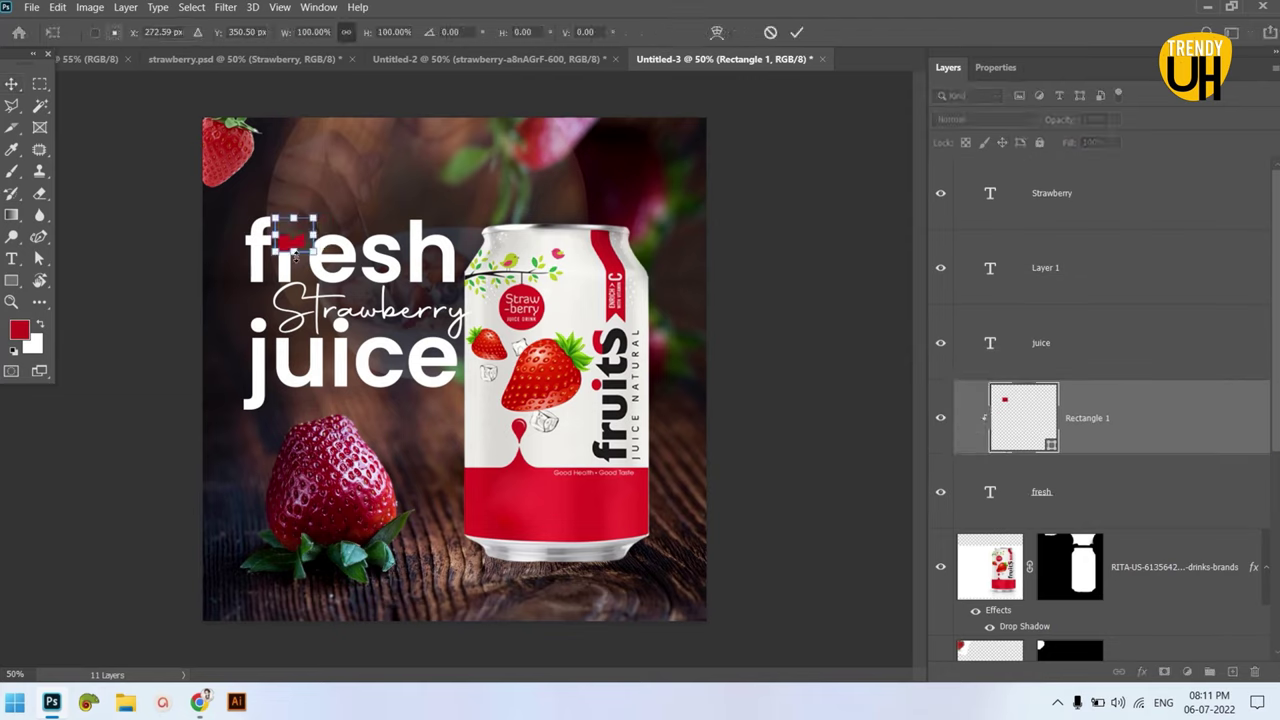
pyautogui.moveTo(292, 250); pyautogui.dragTo(296, 263)
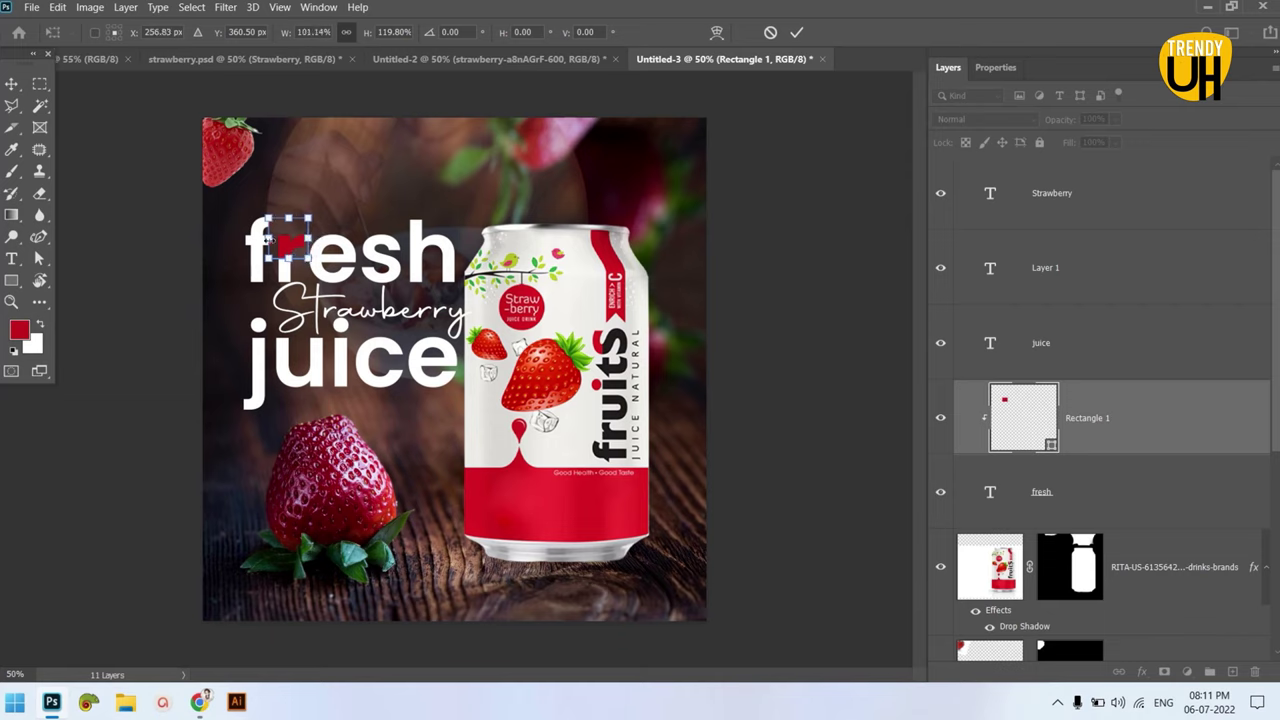
pyautogui.moveTo(268, 240); pyautogui.dragTo(288, 261)
pyautogui.click(797, 34)
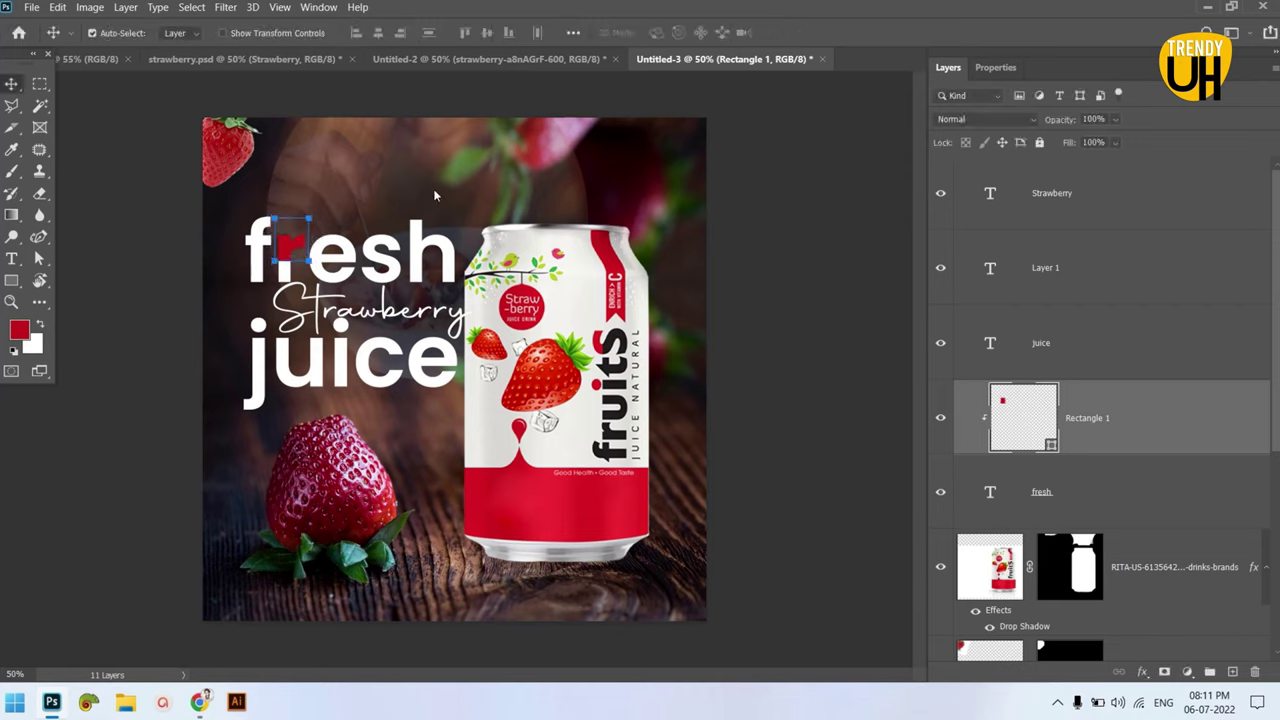
pyautogui.click(793, 316)
# - Nudge the juice can slightly to the right
pyautogui.click(290, 252)
pyautogui.scroll(-2, 599, 313)
pyautogui.scroll(3, 600, 305)
pyautogui.scroll(-1, 601, 296)
pyautogui.click(594, 300)
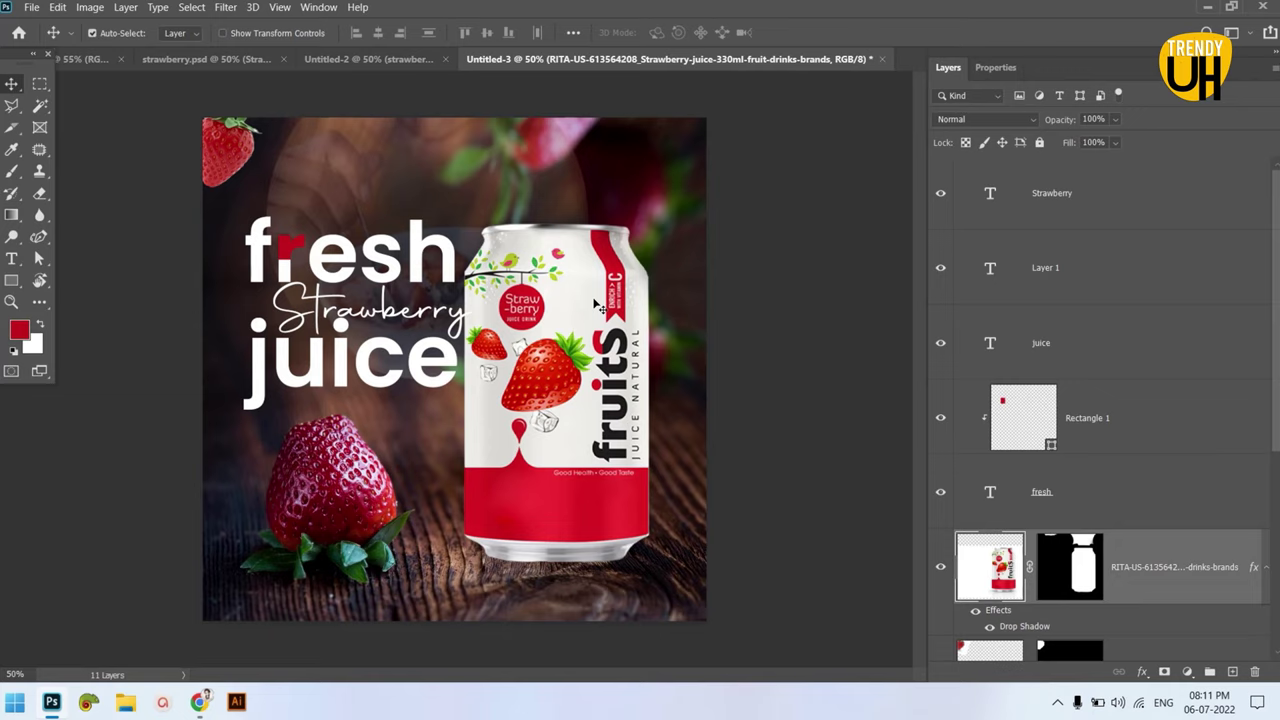
pyautogui.moveTo(595, 302); pyautogui.dragTo(597, 303)
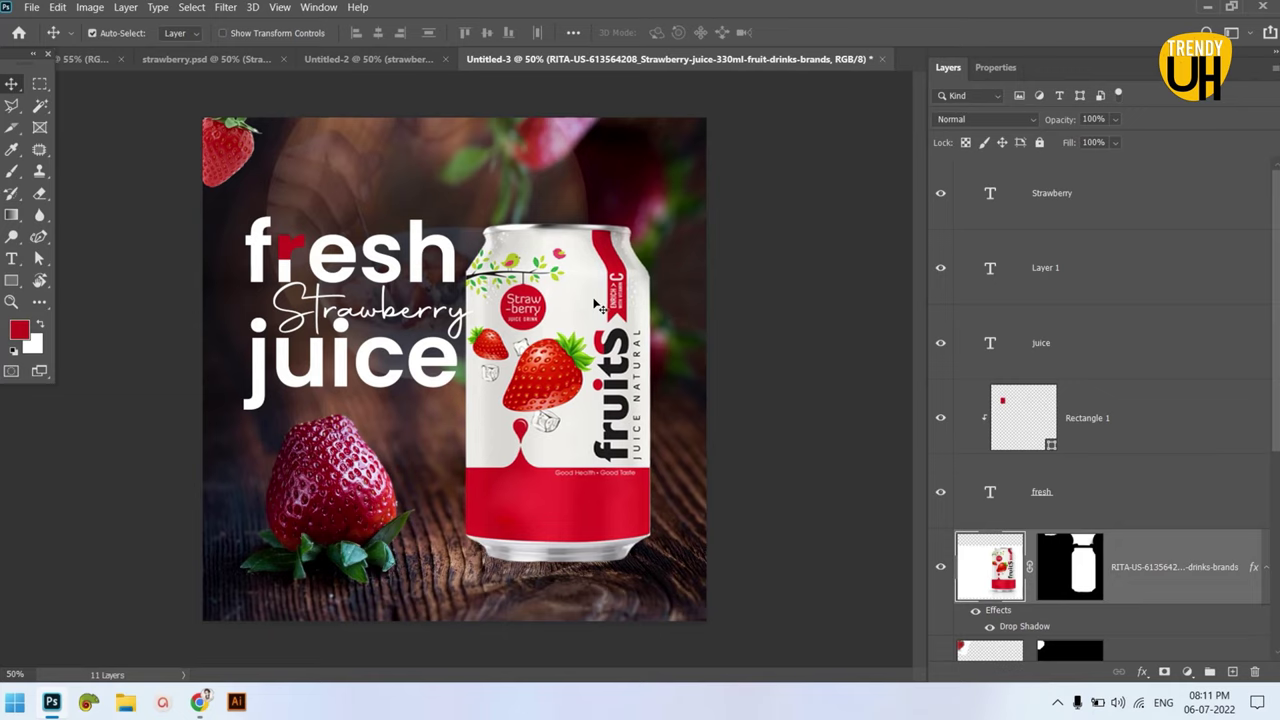
pyautogui.scroll(-3, 1147, 289)
pyautogui.scroll(-2, 1147, 289)
# - Add Layer 2 above the strawberry photo and paint black around the strawberry with a ~440 px brush
pyautogui.click(1138, 319)
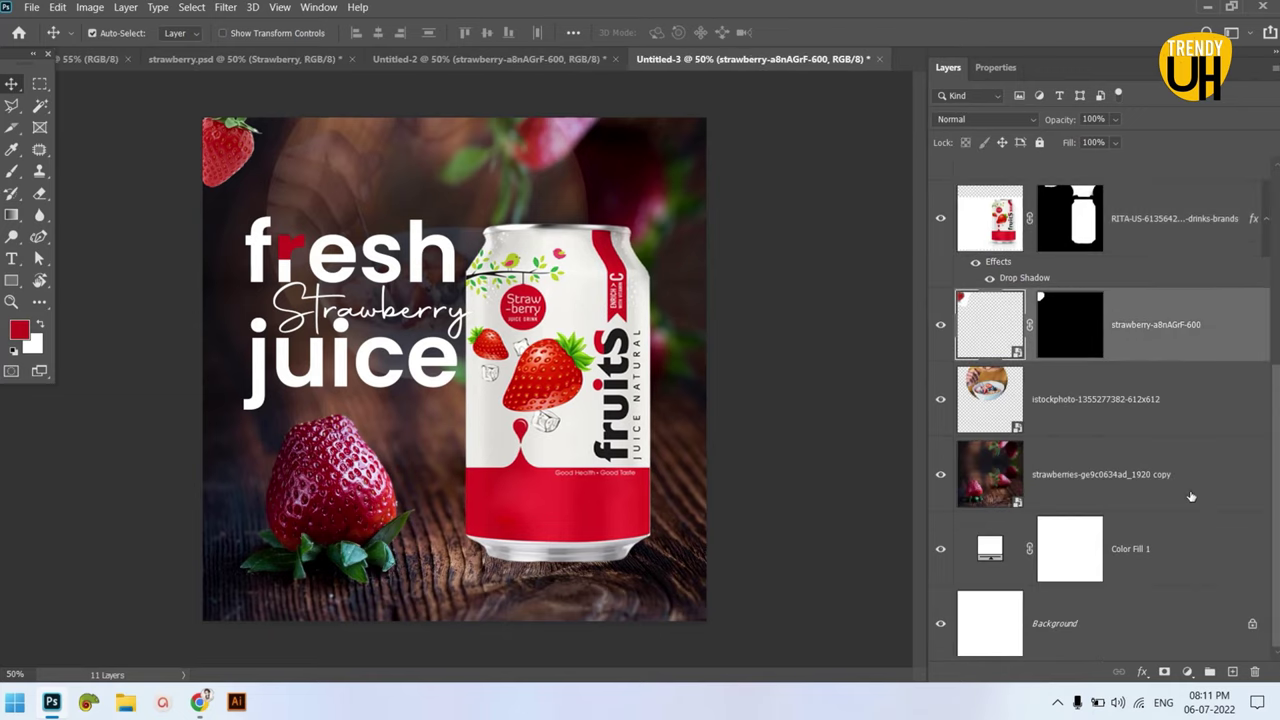
pyautogui.click(1232, 671)
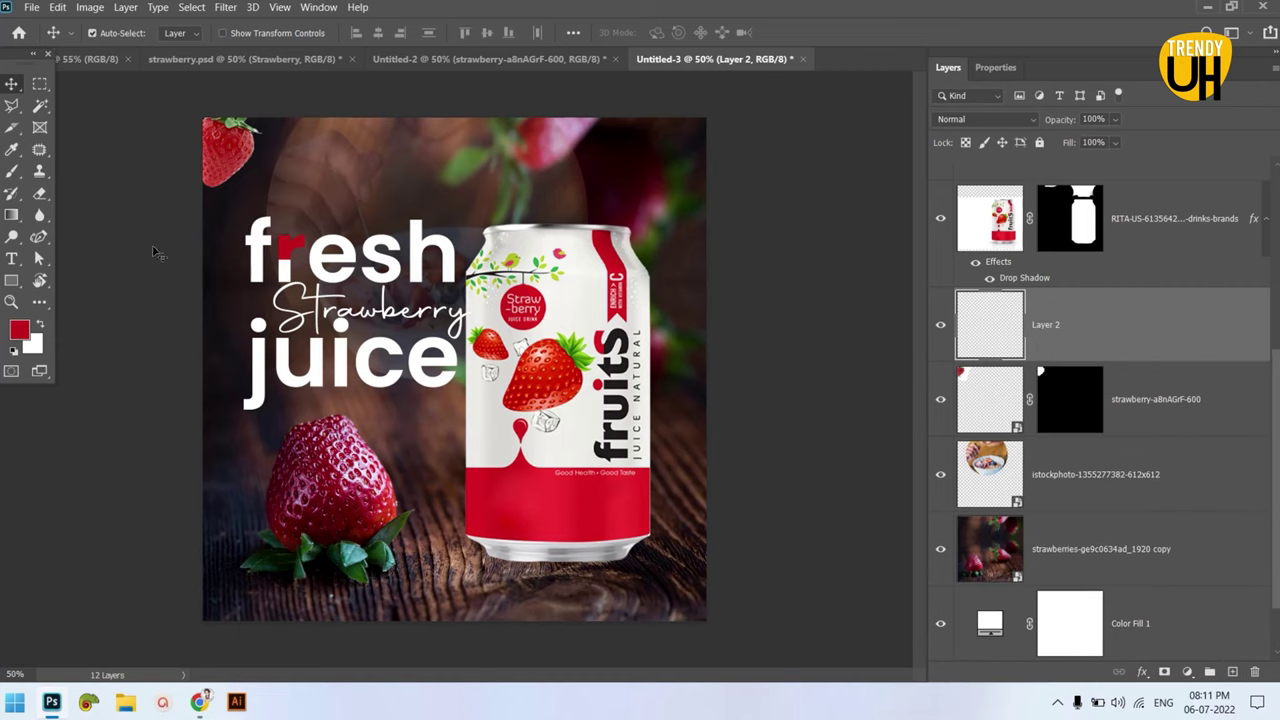
pyautogui.click(12, 172)
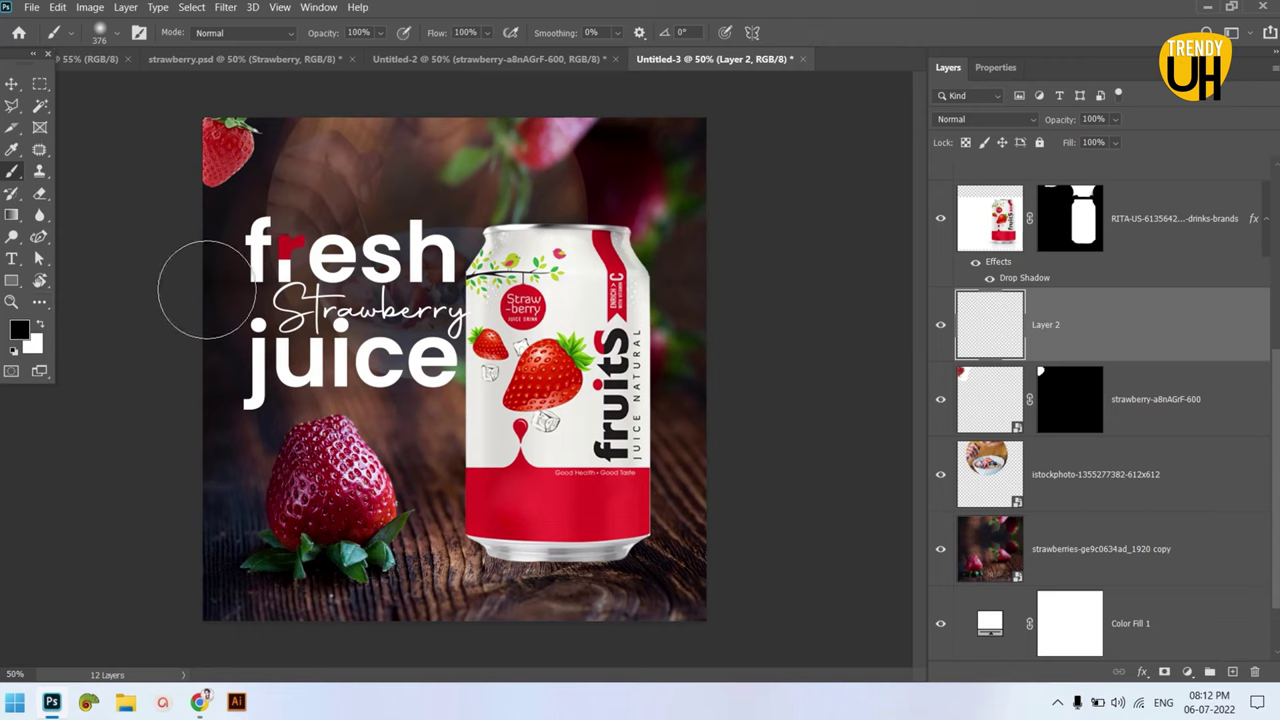
pyautogui.moveTo(435, 278); pyautogui.dragTo(470, 292)
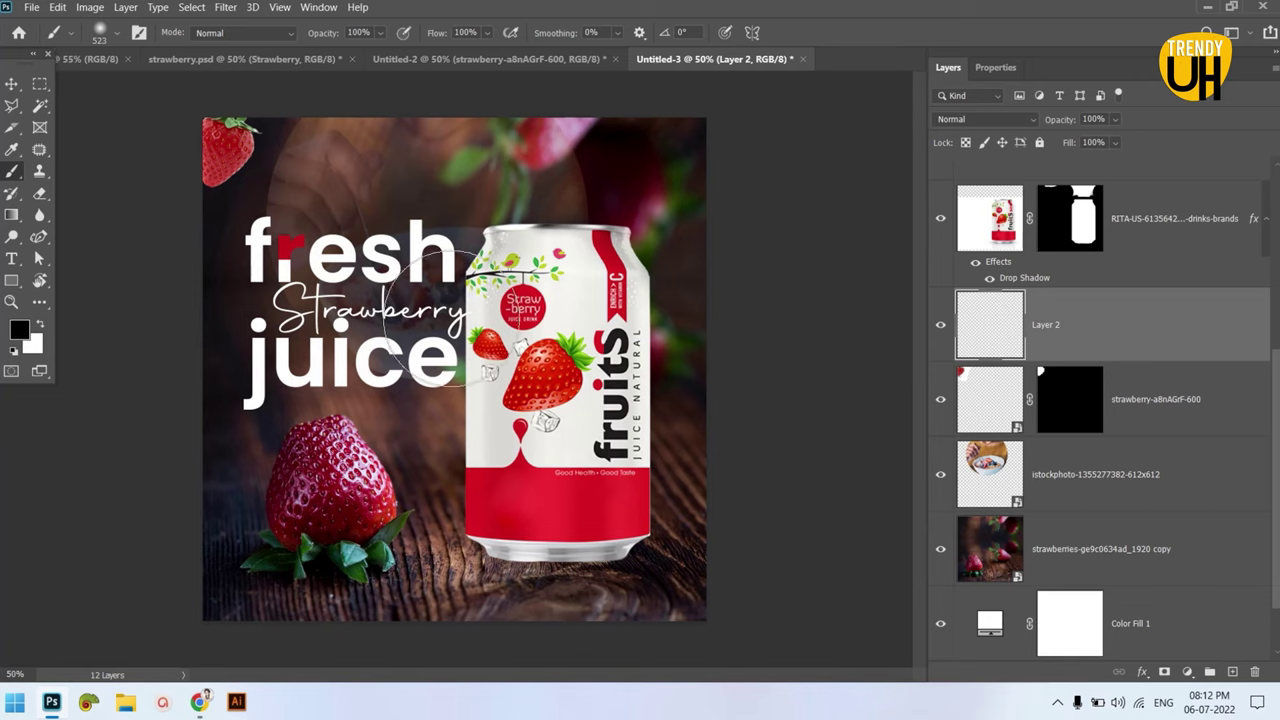
pyautogui.scroll(1, 1160, 338)
pyautogui.scroll(-2, 1137, 329)
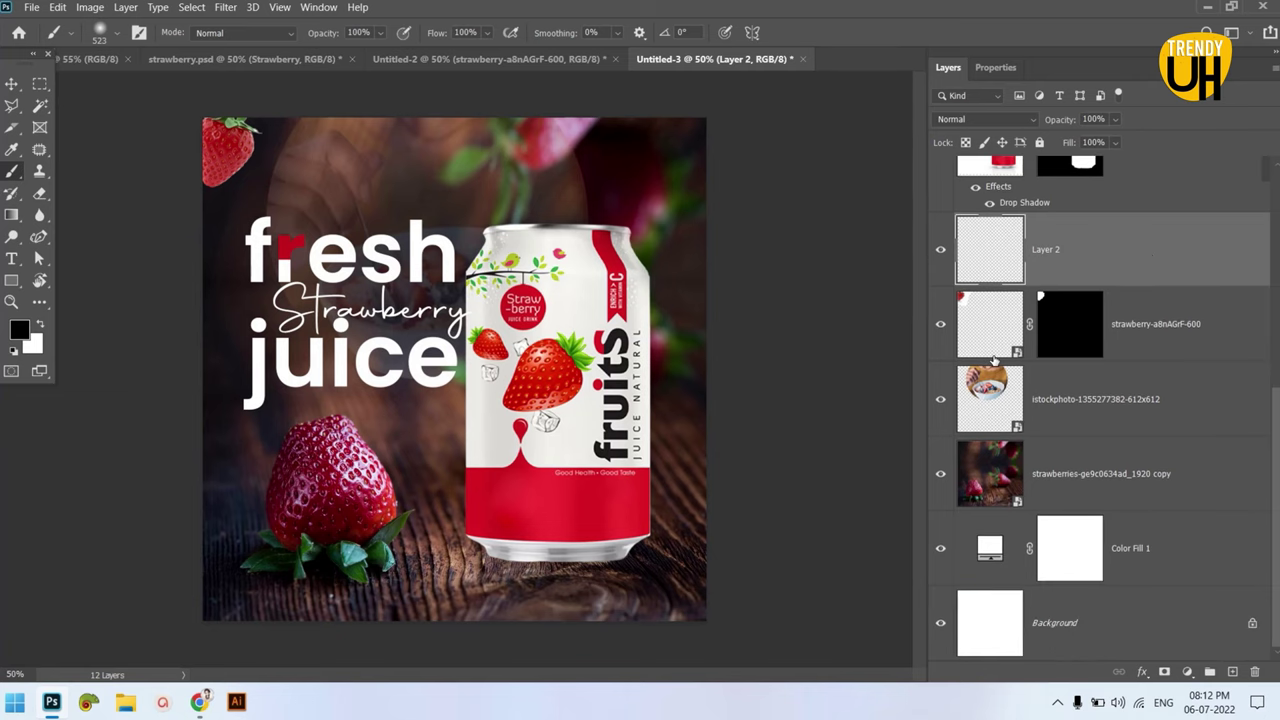
pyautogui.click(398, 568)
pyautogui.moveTo(189, 514)
pyautogui.mouseDown()
pyautogui.moveTo(234, 511)
pyautogui.moveTo(214, 514)
pyautogui.mouseUp()
pyautogui.press('v')
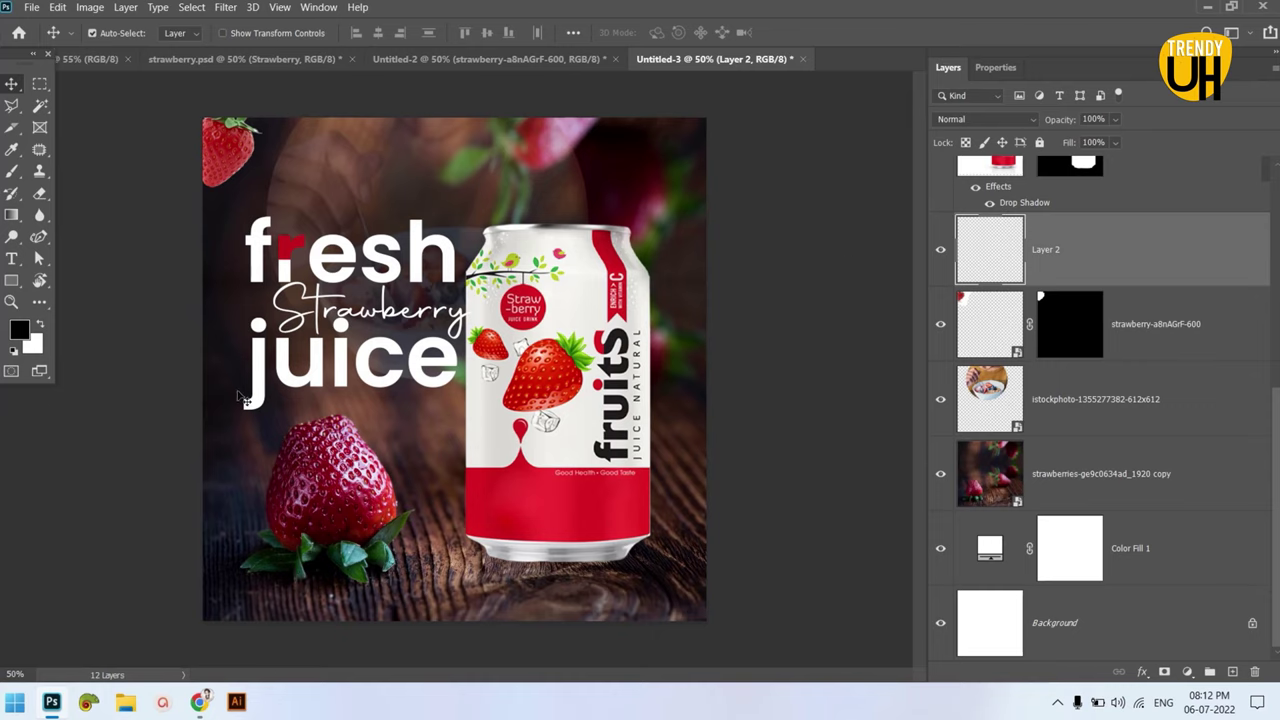
# - Paint a soft white glow in the upper right on Layer 2 and fade it to 60% opacity
pyautogui.click(12, 171)
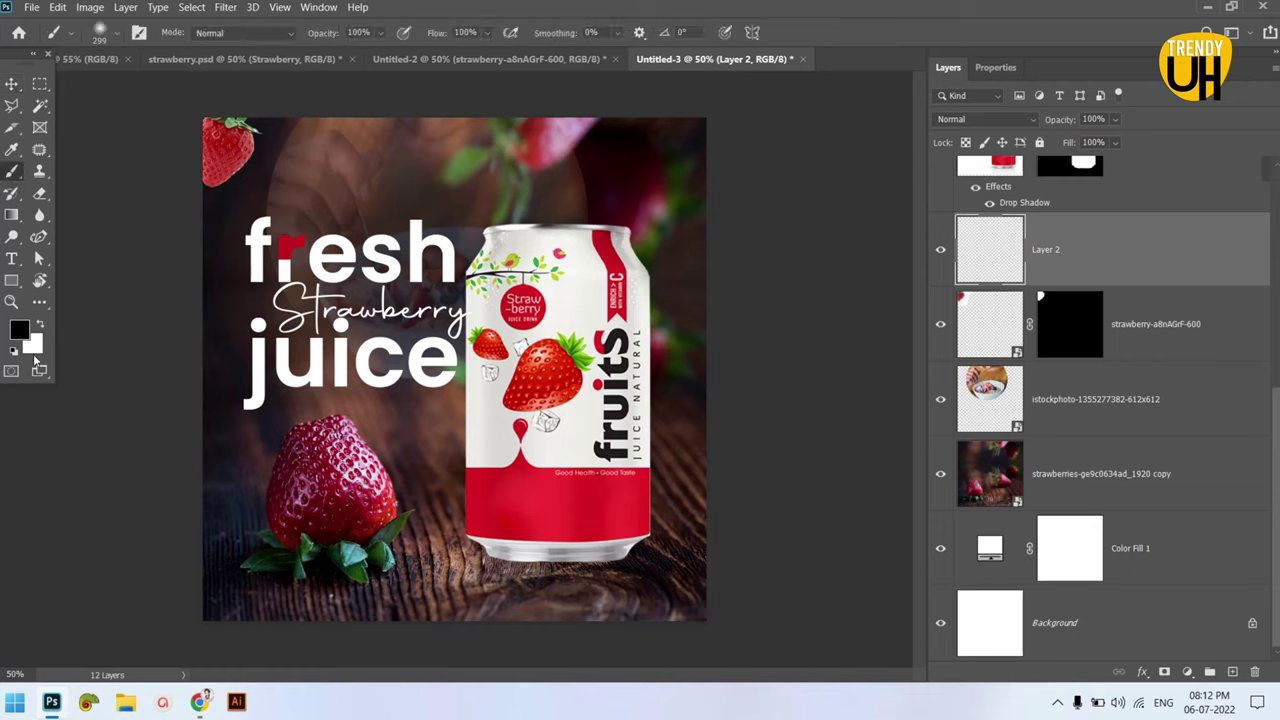
pyautogui.press('x')
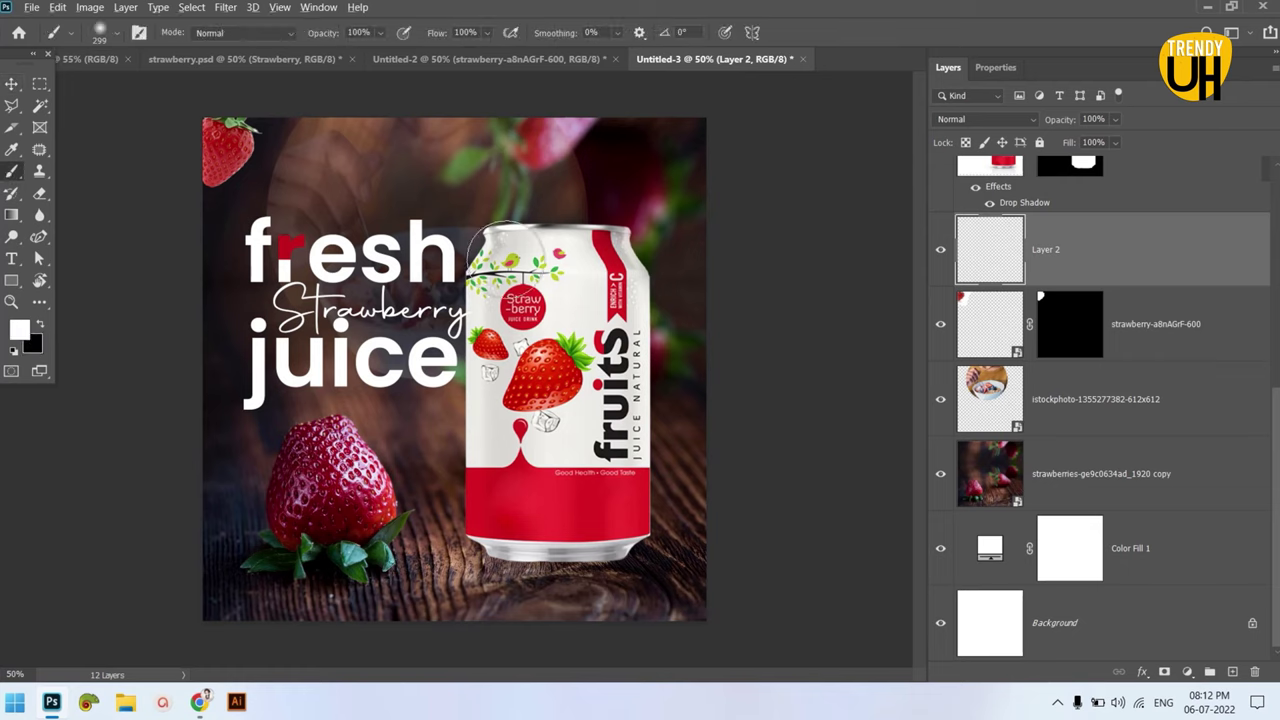
pyautogui.rightClick(578, 218)
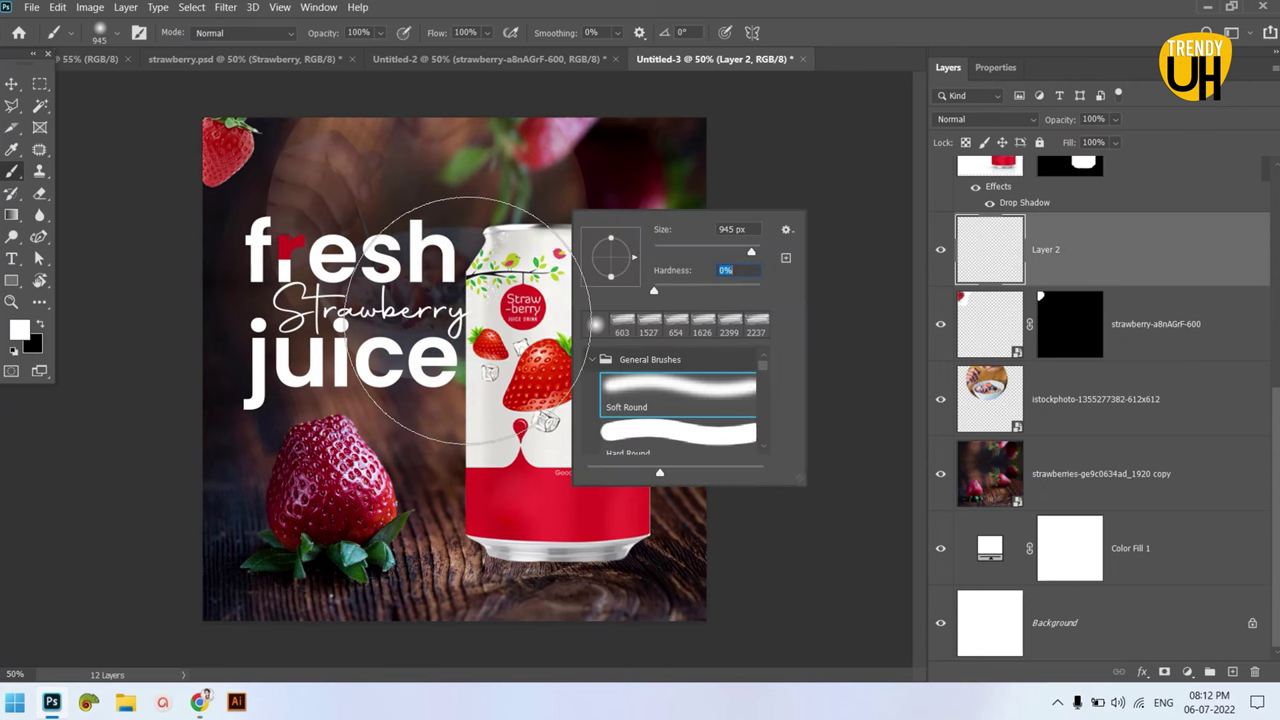
pyautogui.click(668, 160)
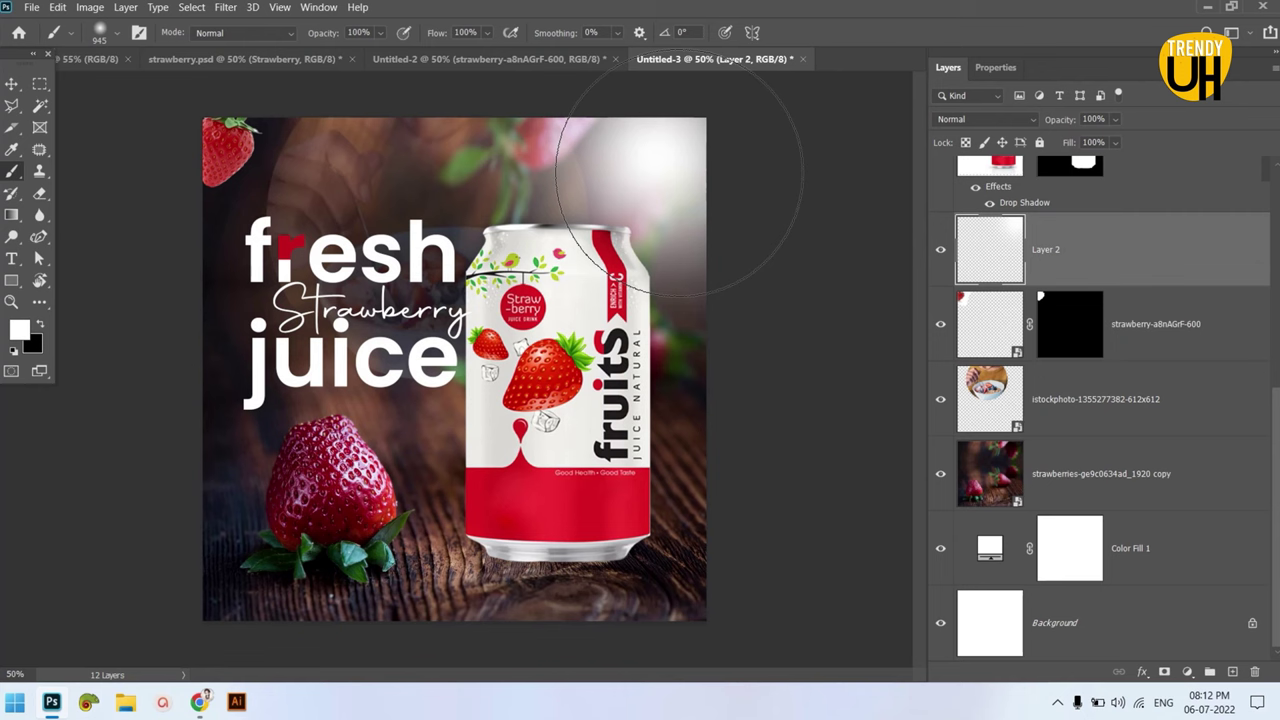
pyautogui.click(680, 178)
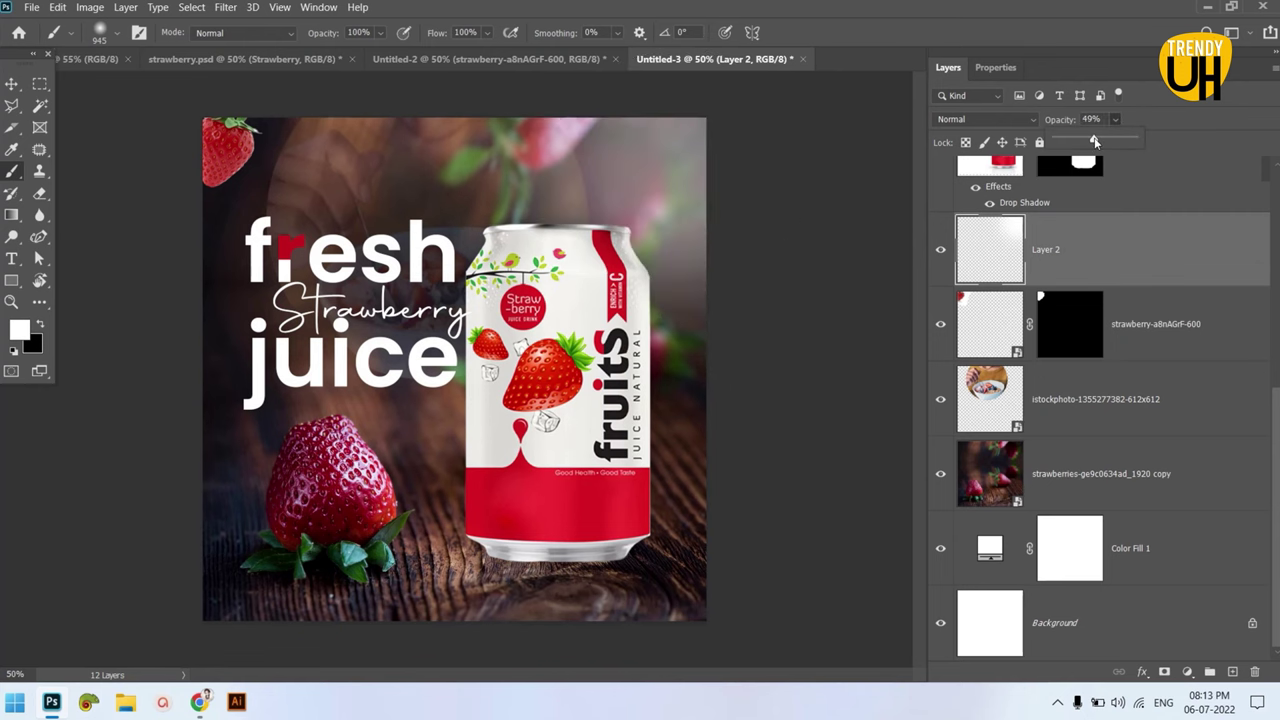
pyautogui.moveTo(1096, 141); pyautogui.dragTo(1098, 141)
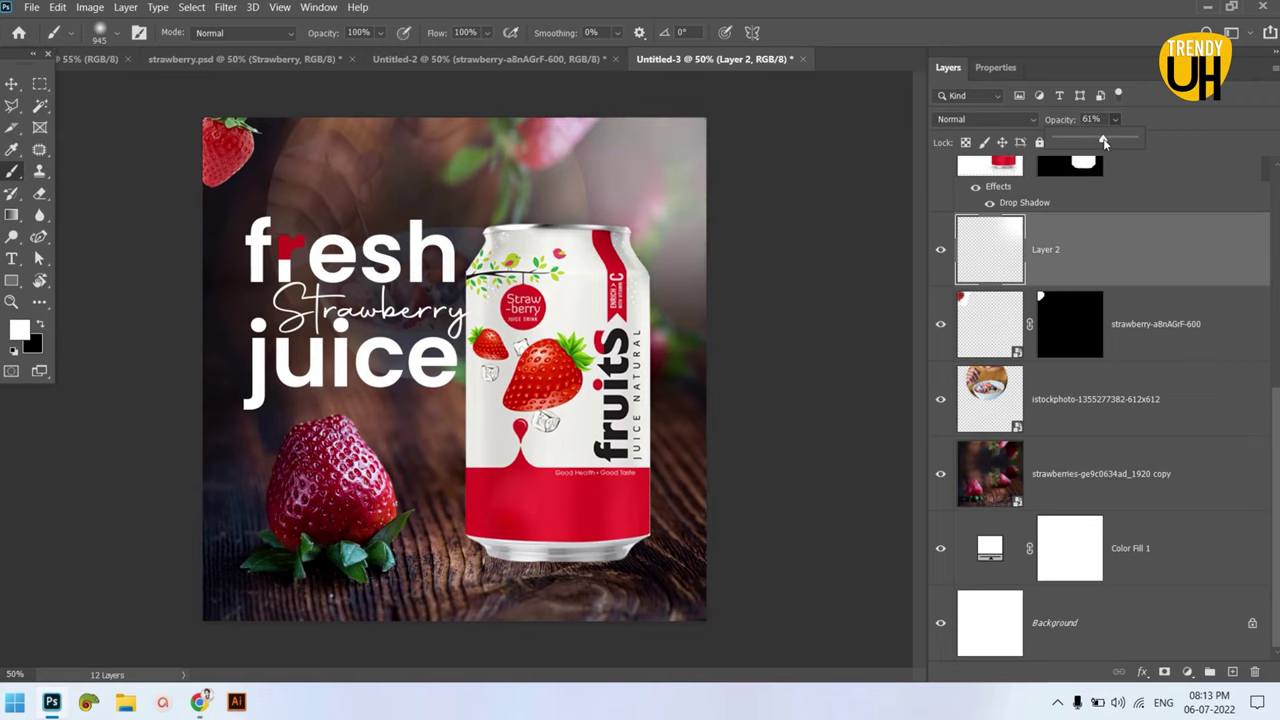
pyautogui.press('v')
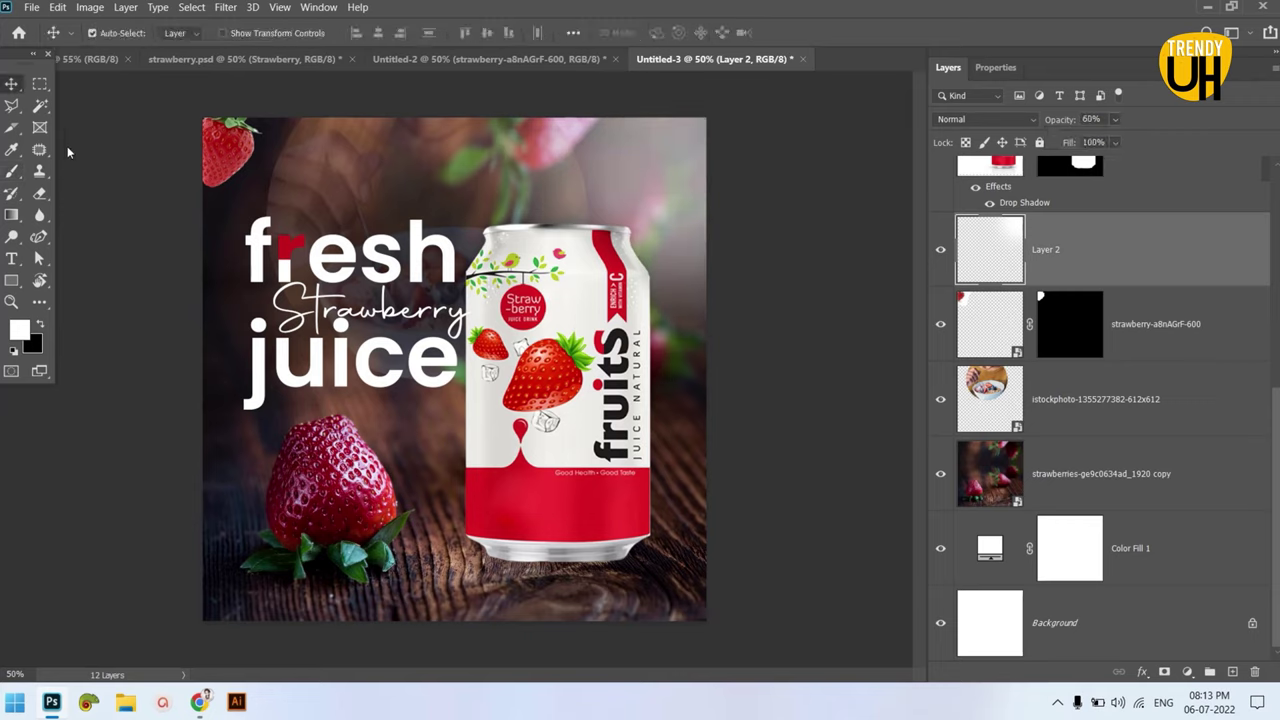
# - Add a new Layer 3 clipped to the juice can layer
pyautogui.scroll(3, 1093, 267)
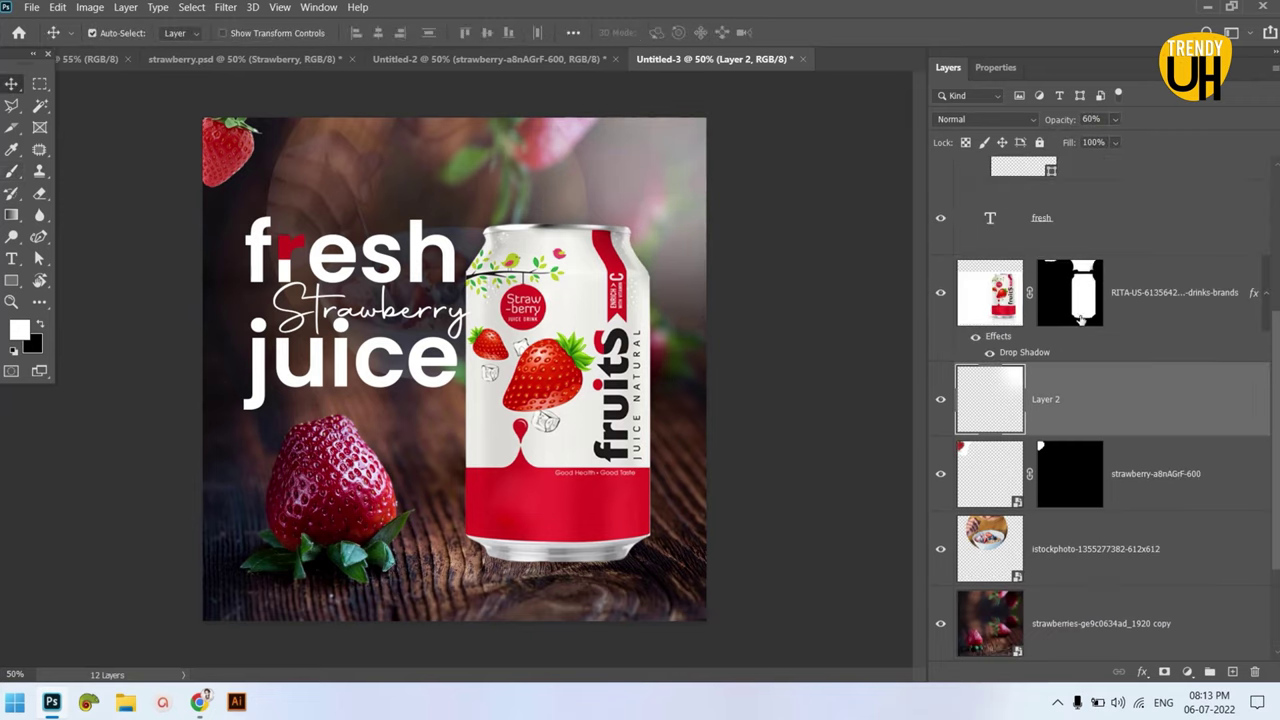
pyautogui.click(1138, 292)
pyautogui.click(1233, 672)
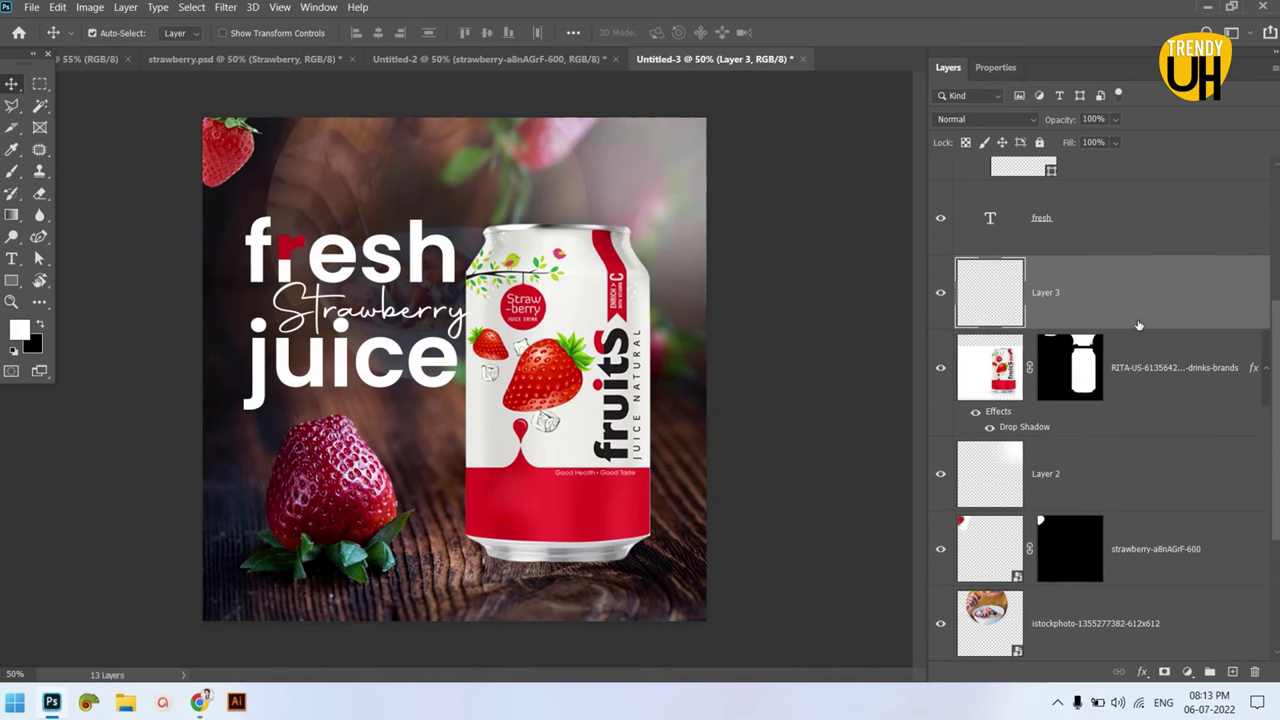
pyautogui.keyDown('alt'); pyautogui.click(1165, 326); pyautogui.keyUp('alt')
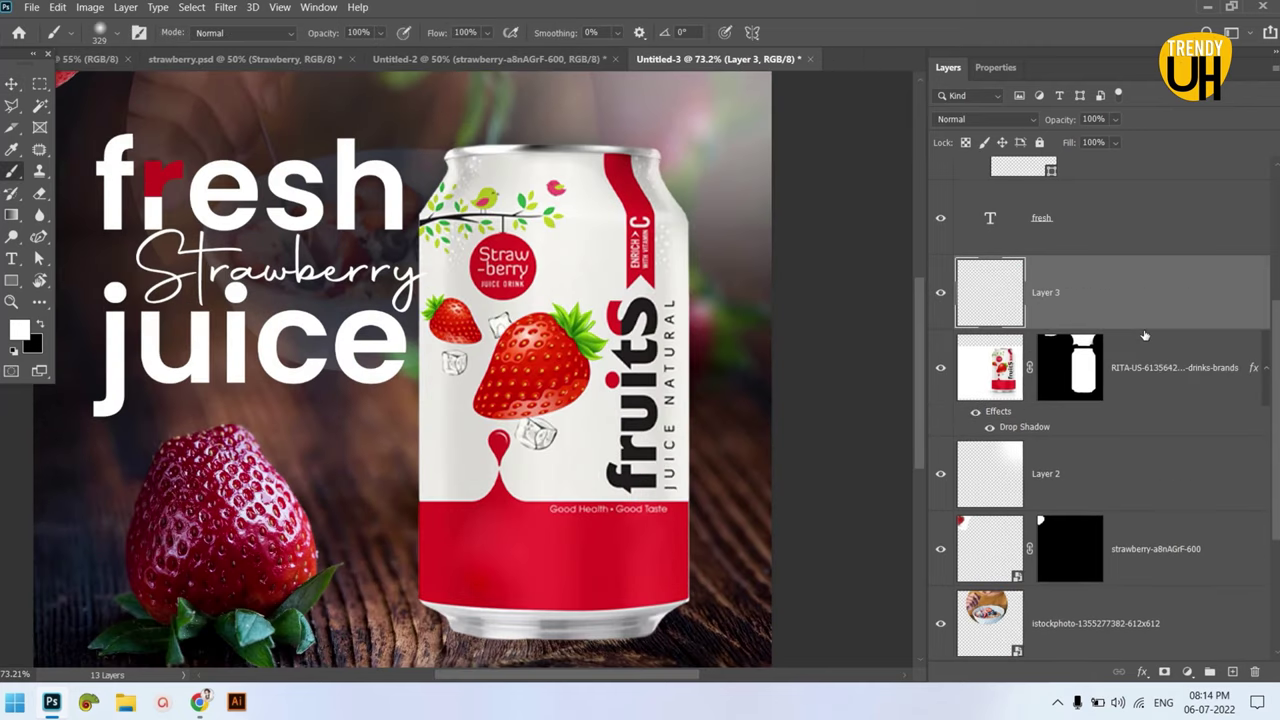
# - Paint a soft white highlight down the can's right edge with a 291 px soft brush
pyautogui.keyDown('alt'); pyautogui.click(1148, 330); pyautogui.keyUp('alt')
pyautogui.rightClick(660, 265)
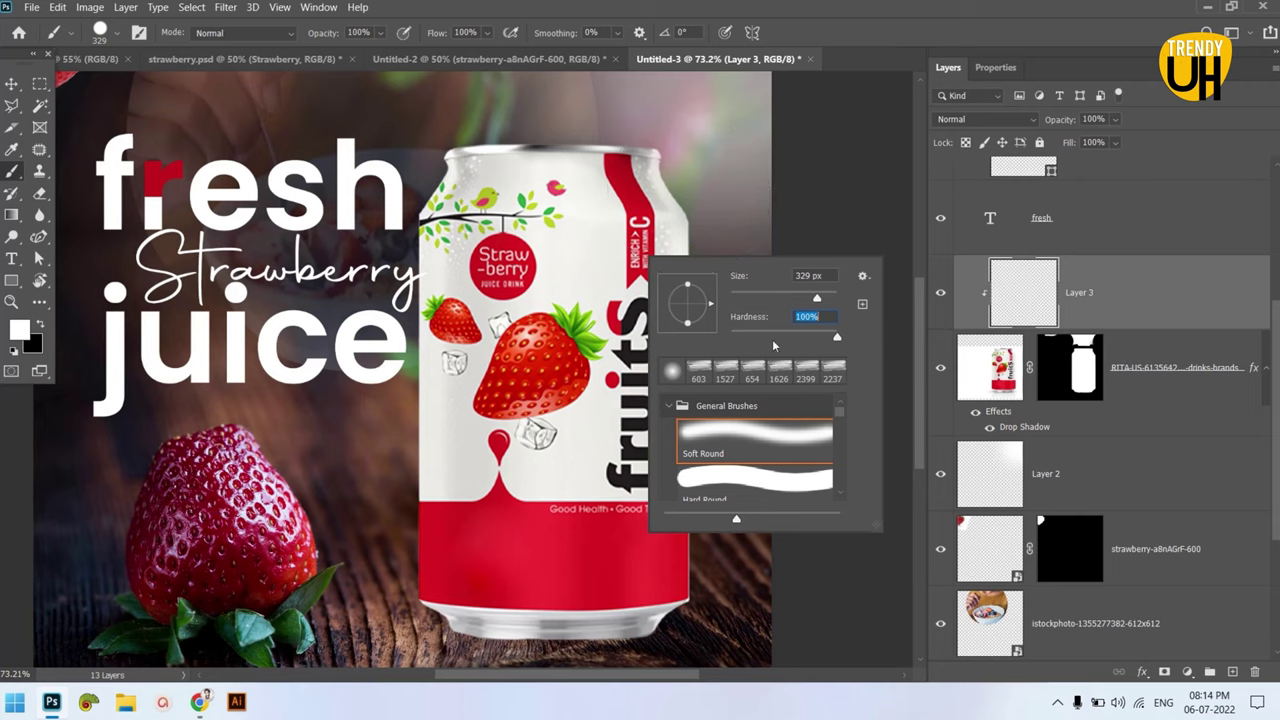
pyautogui.click(772, 337)
pyautogui.keyDown('alt'); pyautogui.rightClick(657, 128); pyautogui.keyUp('alt')
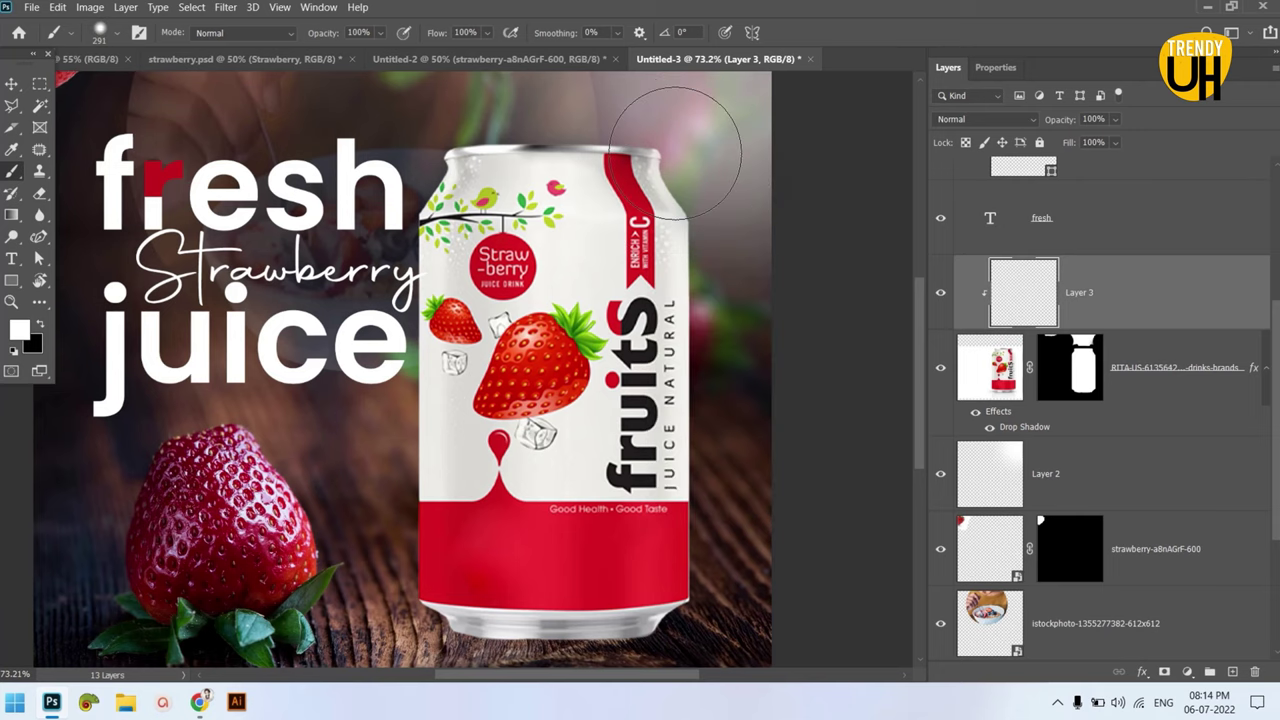
pyautogui.moveTo(686, 164)
pyautogui.mouseDown()
pyautogui.moveTo(724, 497)
pyautogui.moveTo(700, 471)
pyautogui.mouseUp()
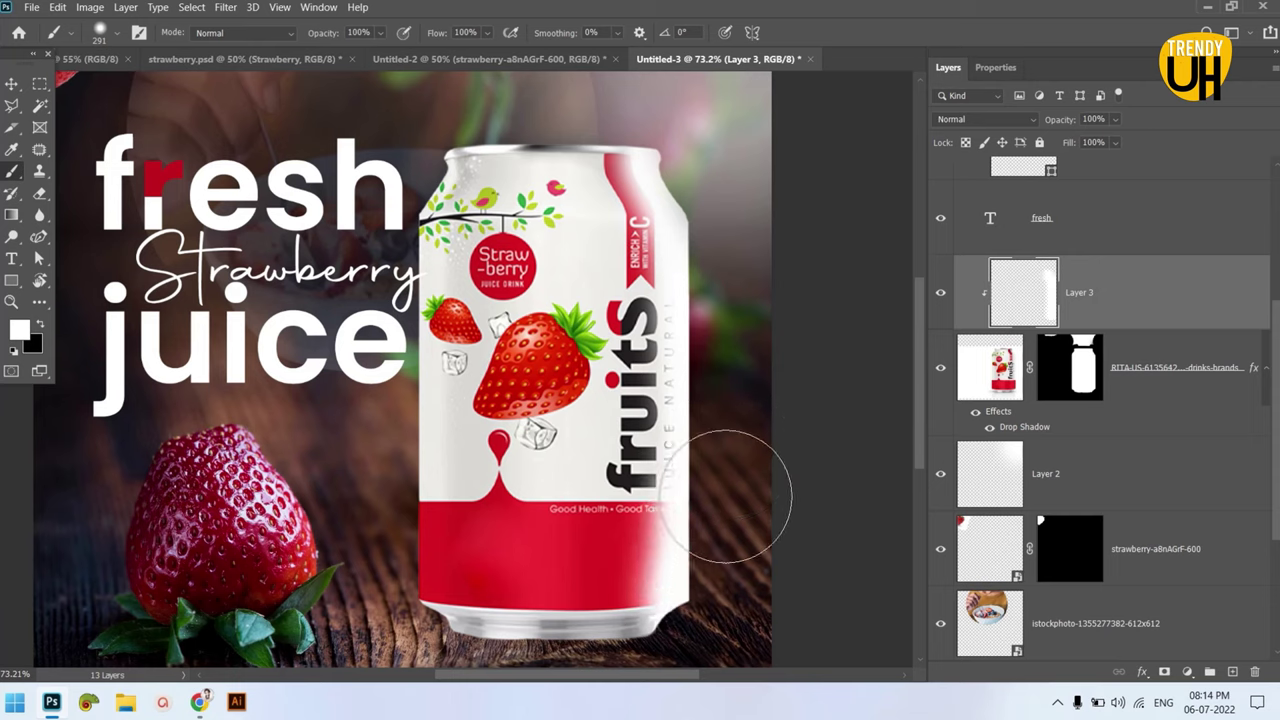
# - Set the highlight layer's blend mode to Overlay and compare it on and off
pyautogui.click(990, 119)
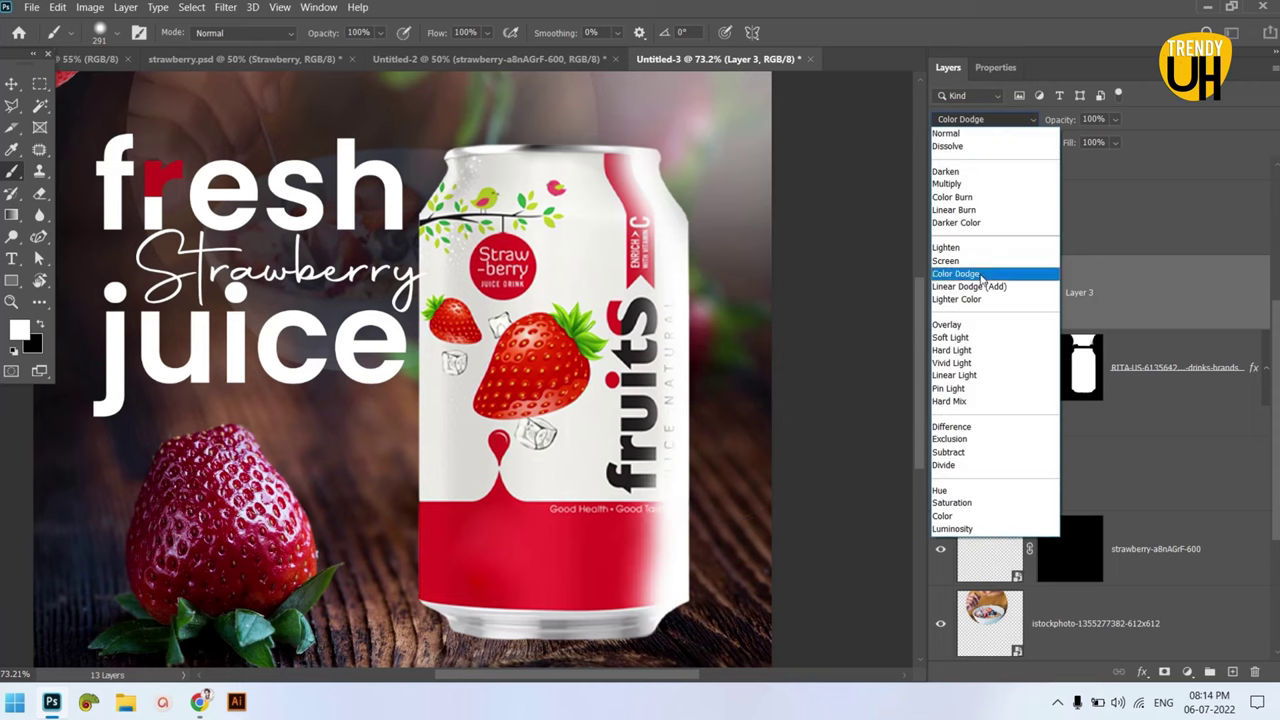
pyautogui.click(966, 326)
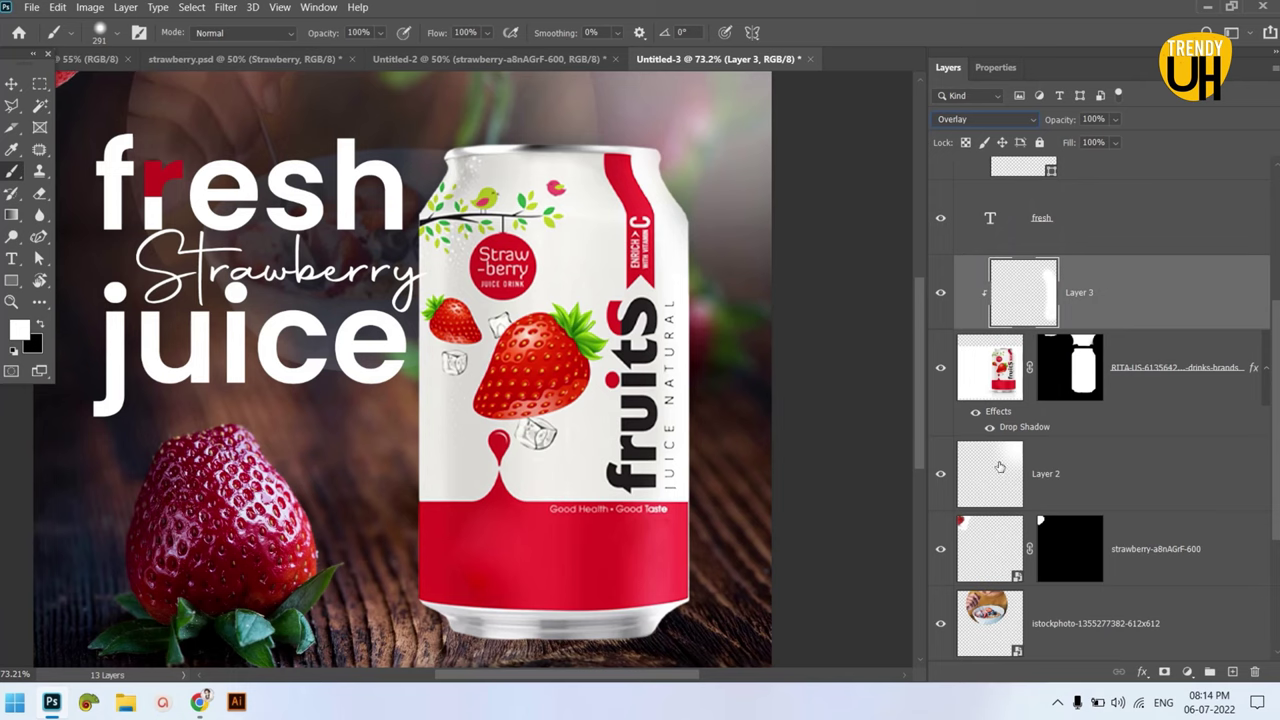
pyautogui.click(941, 297)
pyautogui.click(941, 297)
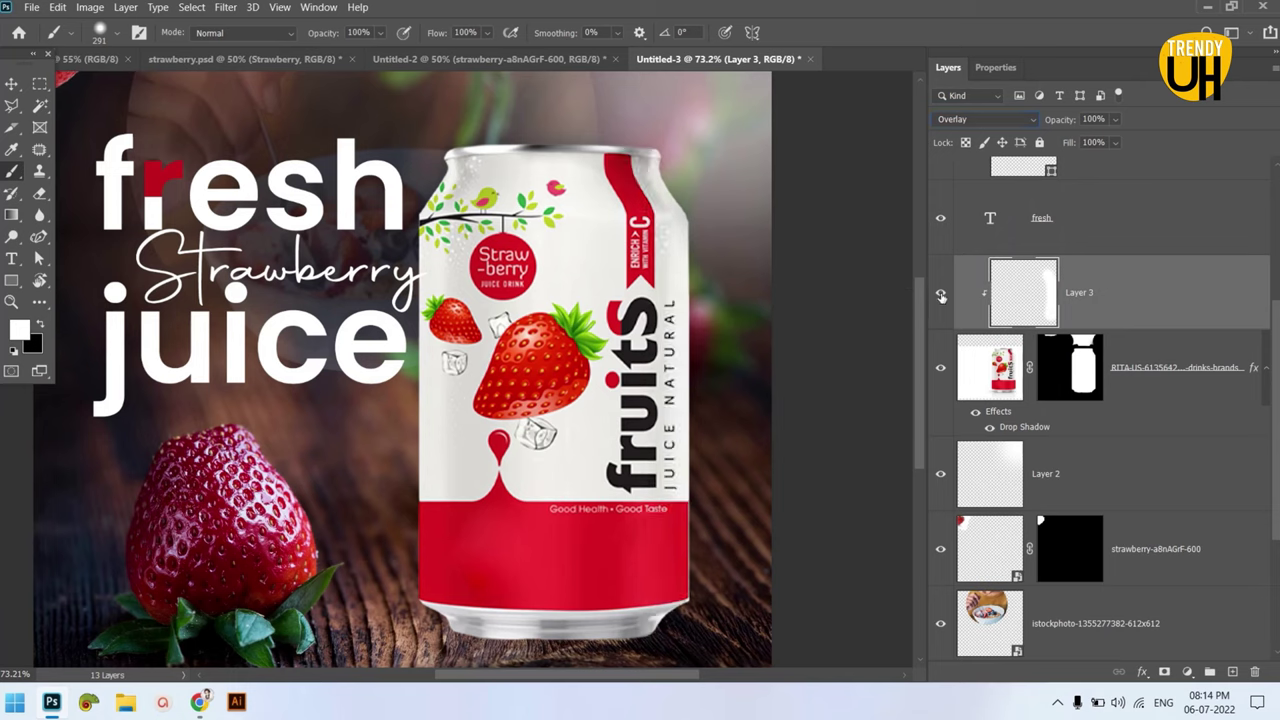
pyautogui.click(941, 297)
pyautogui.click(941, 297)
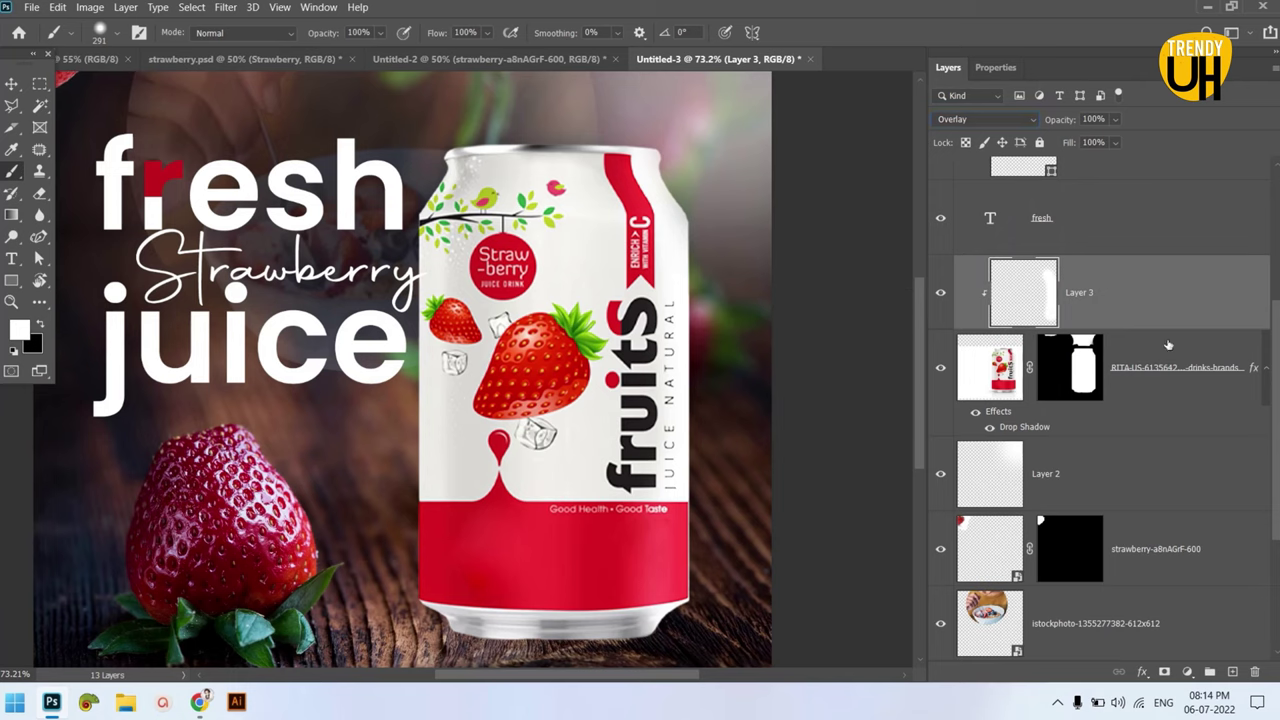
# - Add clipped Layer 4 and paint fine highlights along the can with a 43 px soft brush
pyautogui.click(1233, 672)
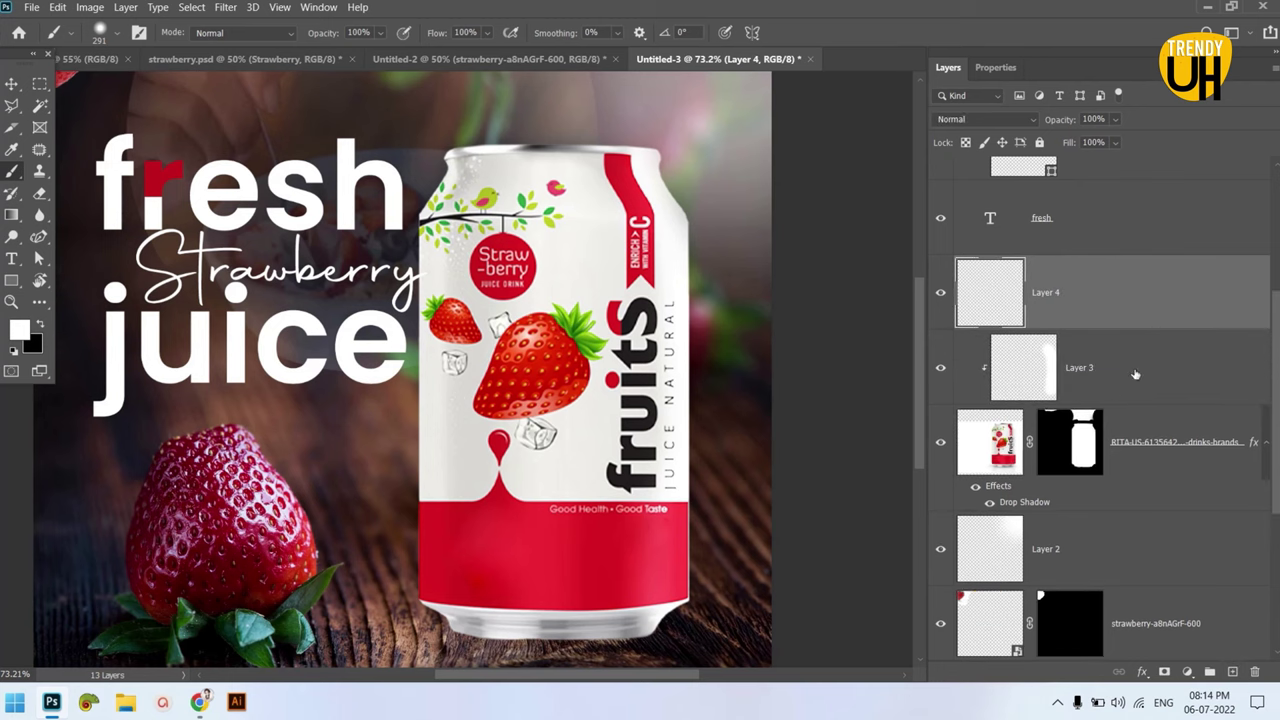
pyautogui.keyDown('alt'); pyautogui.click(1150, 323); pyautogui.keyUp('alt')
pyautogui.rightClick(642, 240)
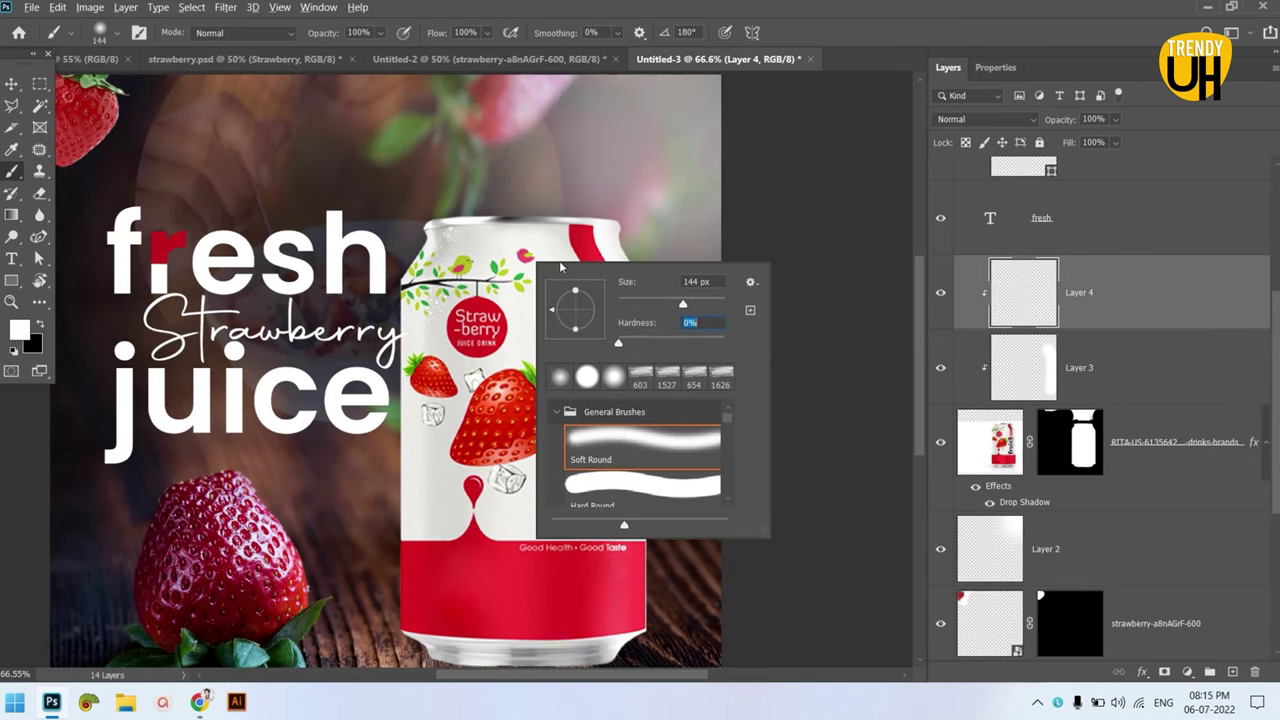
pyautogui.press('Return')
pyautogui.keyDown('alt'); pyautogui.scroll(3, 620, 285); pyautogui.keyUp('alt')
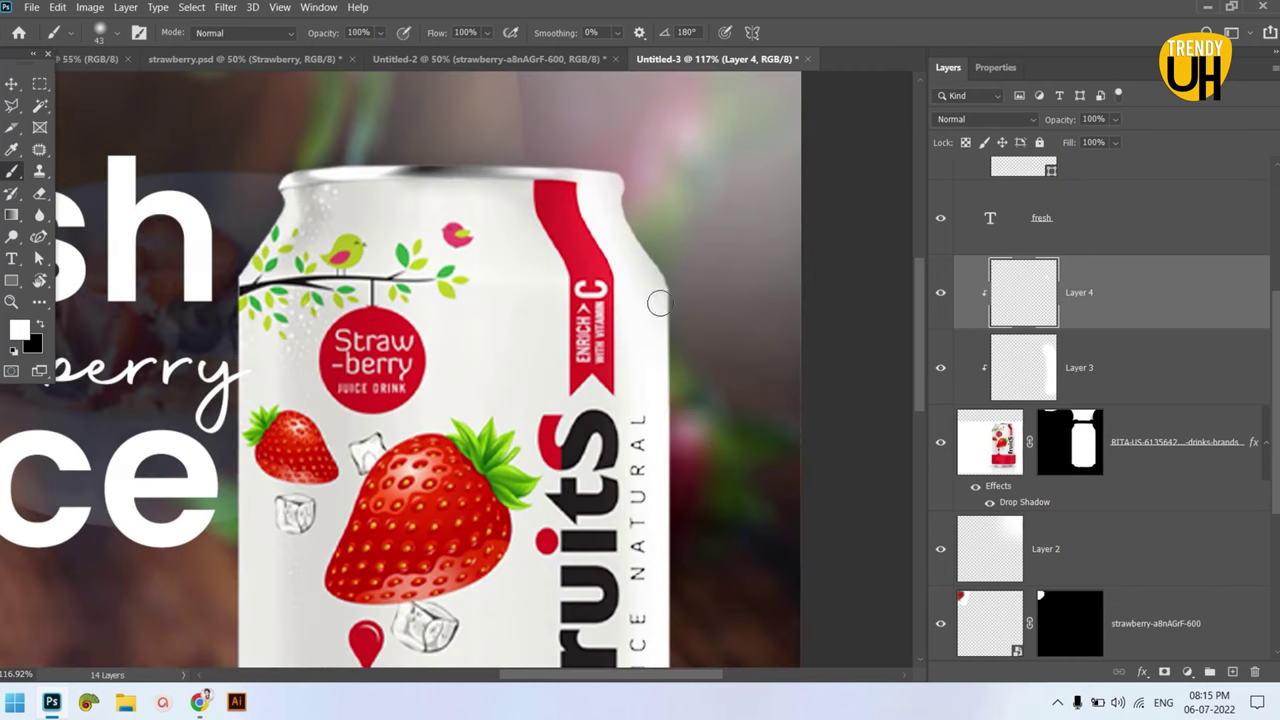
pyautogui.moveTo(658, 303); pyautogui.dragTo(593, 145)
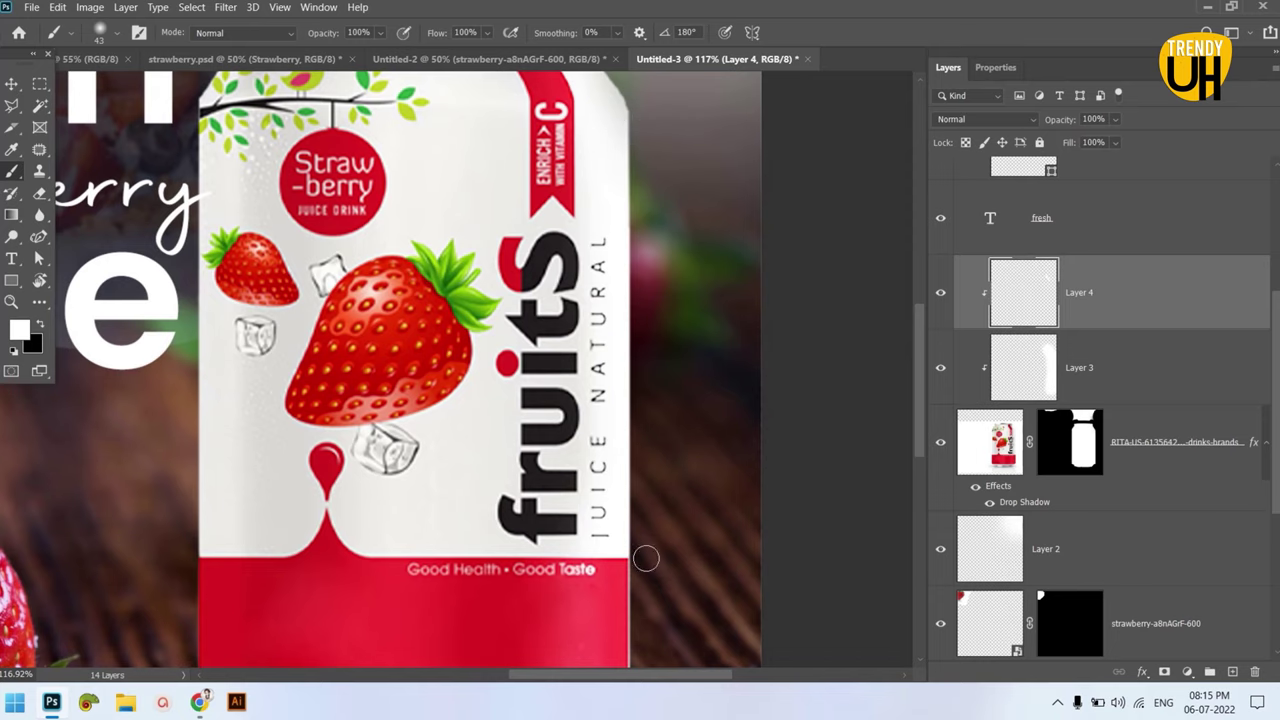
pyautogui.moveTo(634, 513); pyautogui.dragTo(614, 205)
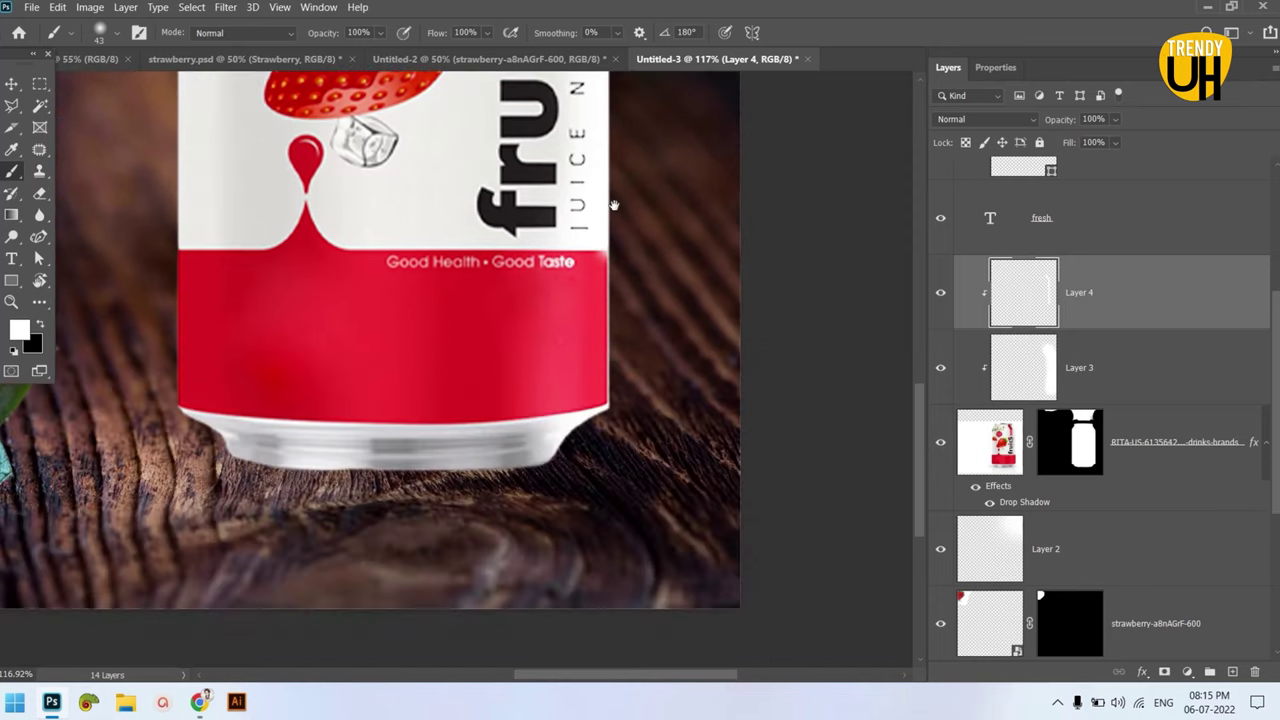
pyautogui.scroll(-1, 624, 287)
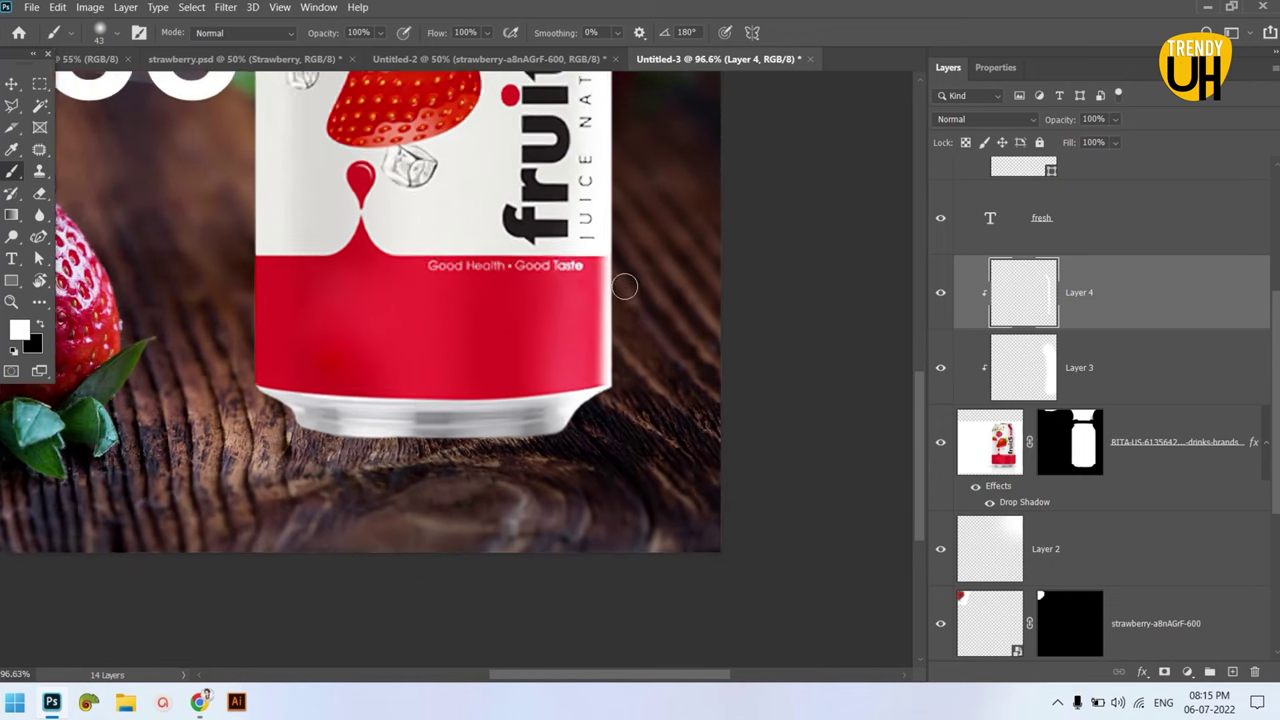
pyautogui.scroll(-1, 624, 287)
# - Lower Layer 4's opacity to 65%
pyautogui.click(1116, 120)
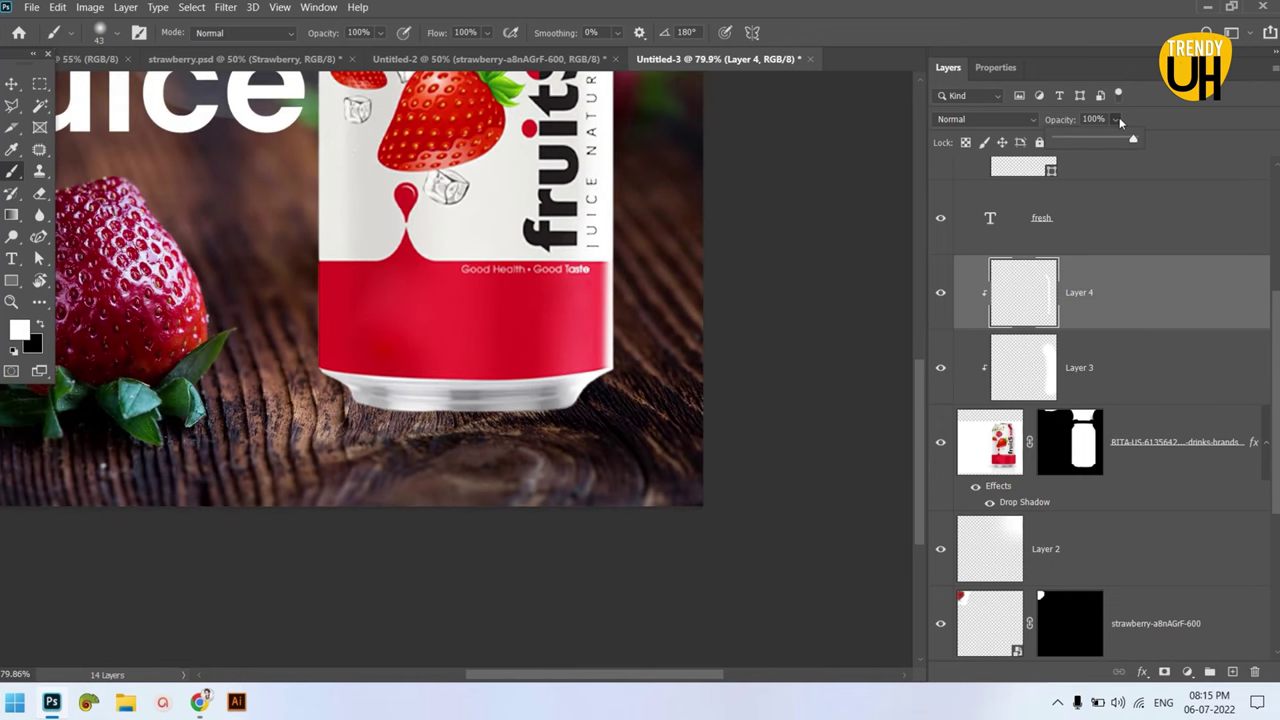
pyautogui.moveTo(1116, 141); pyautogui.dragTo(1106, 141)
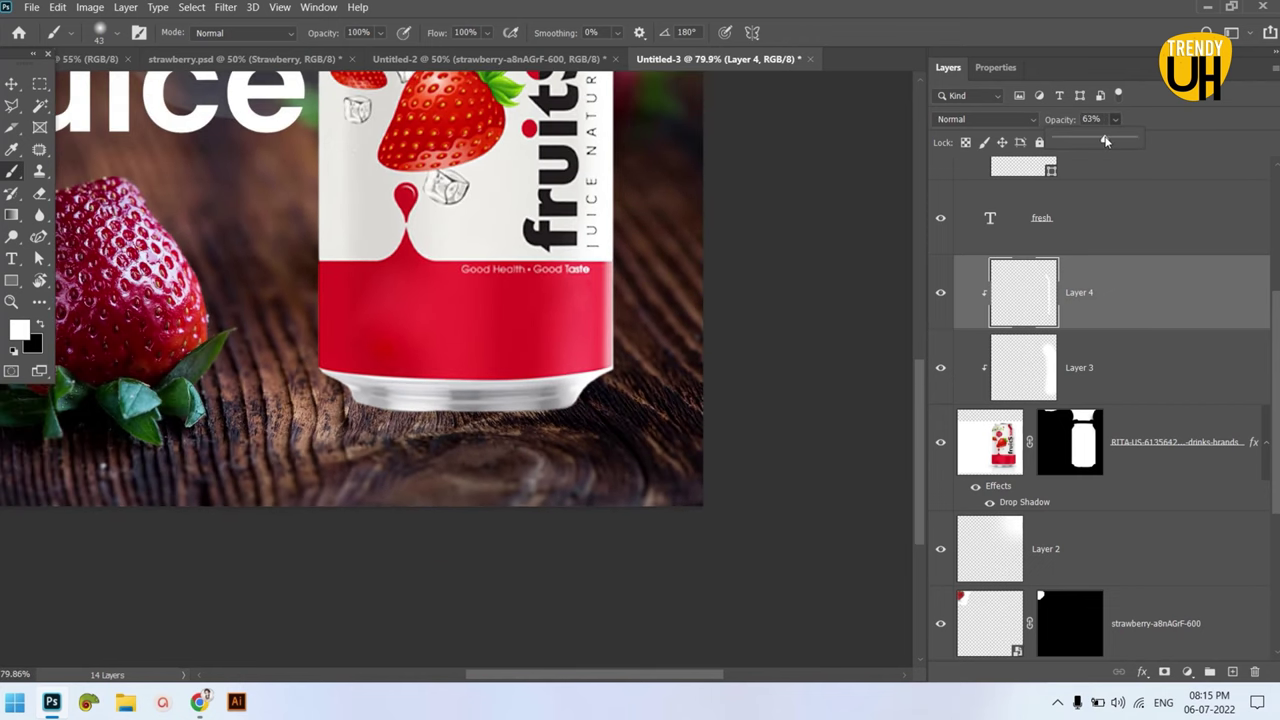
pyautogui.scroll(-2, 644, 254)
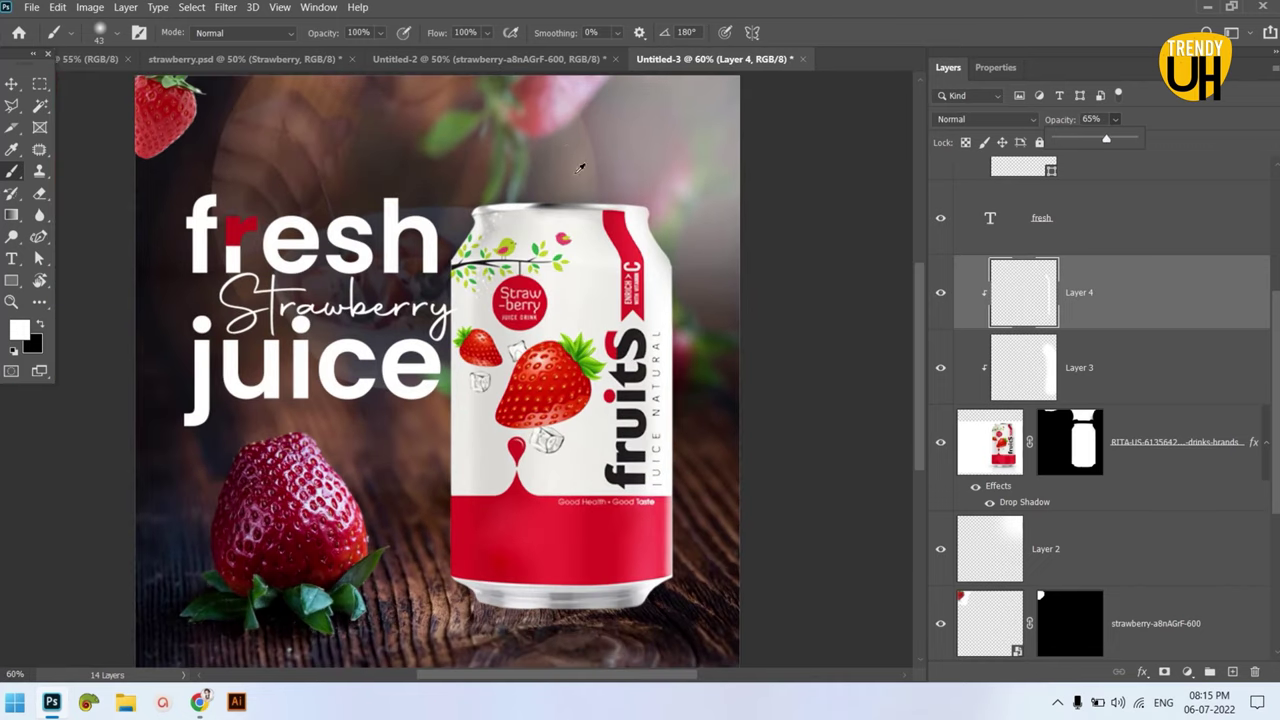
pyautogui.scroll(-1, 644, 254)
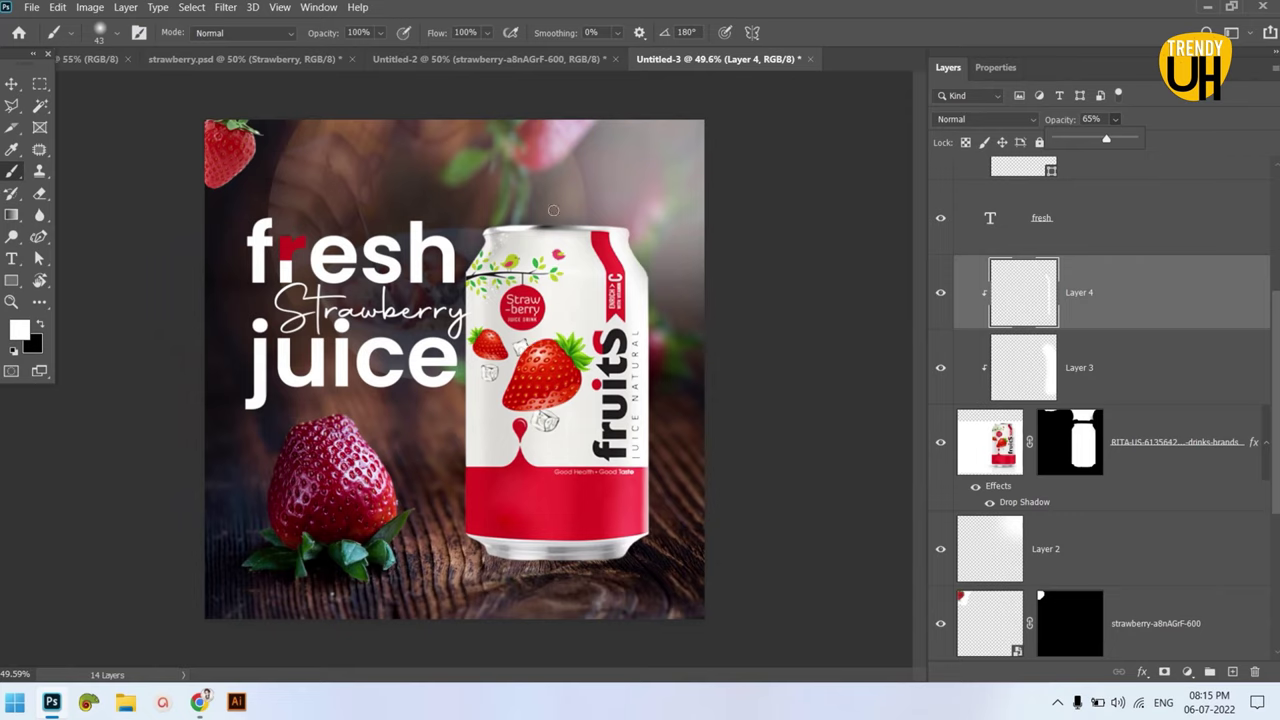
pyautogui.click(1189, 402)
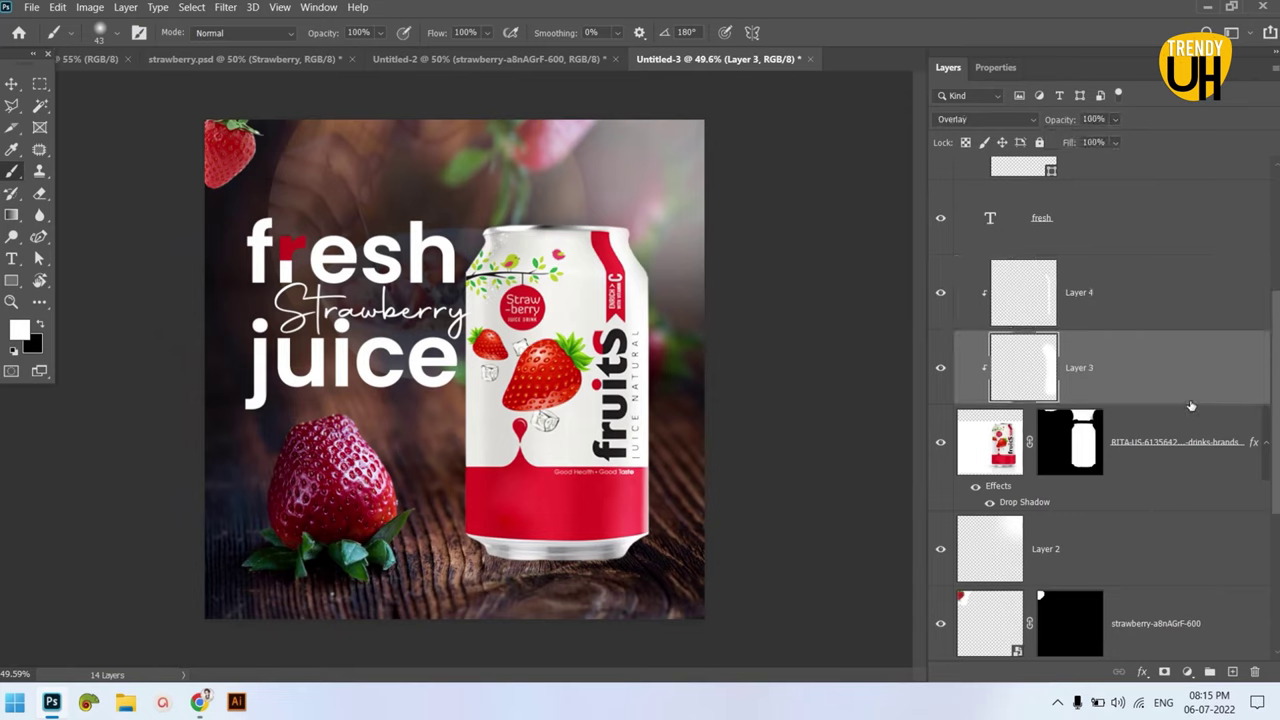
pyautogui.click(1178, 437)
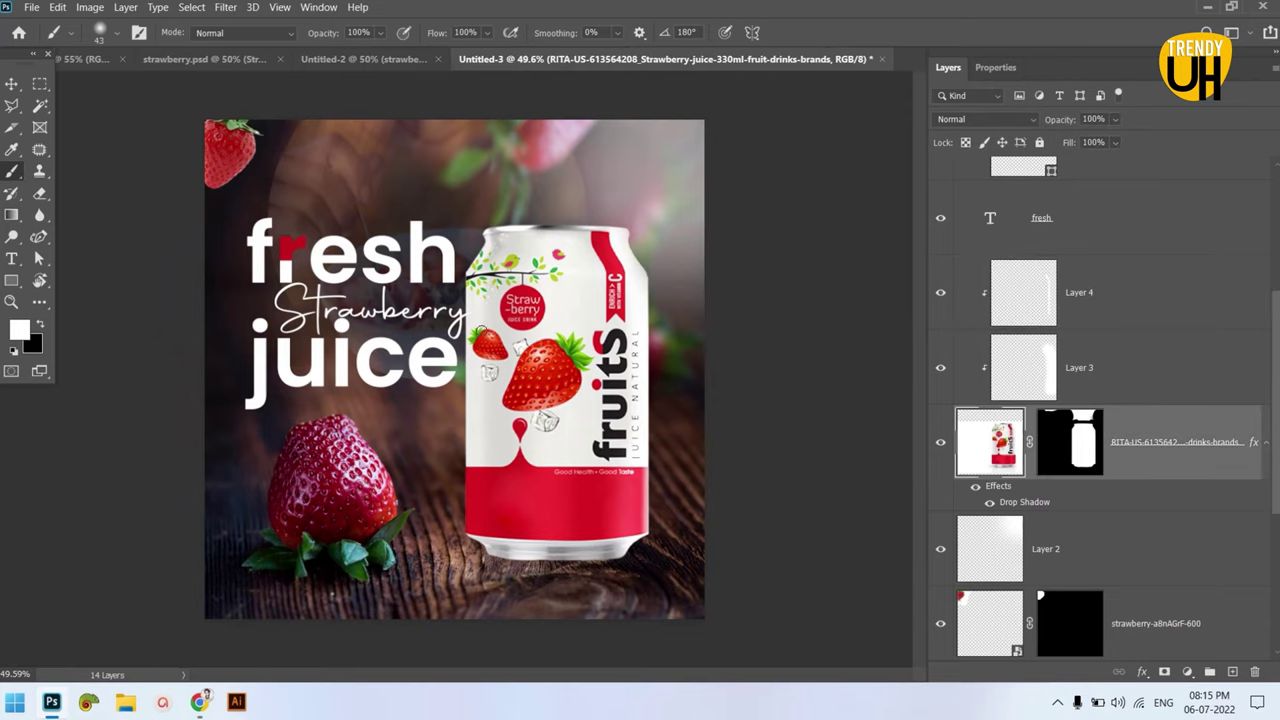
pyautogui.click(1150, 292)
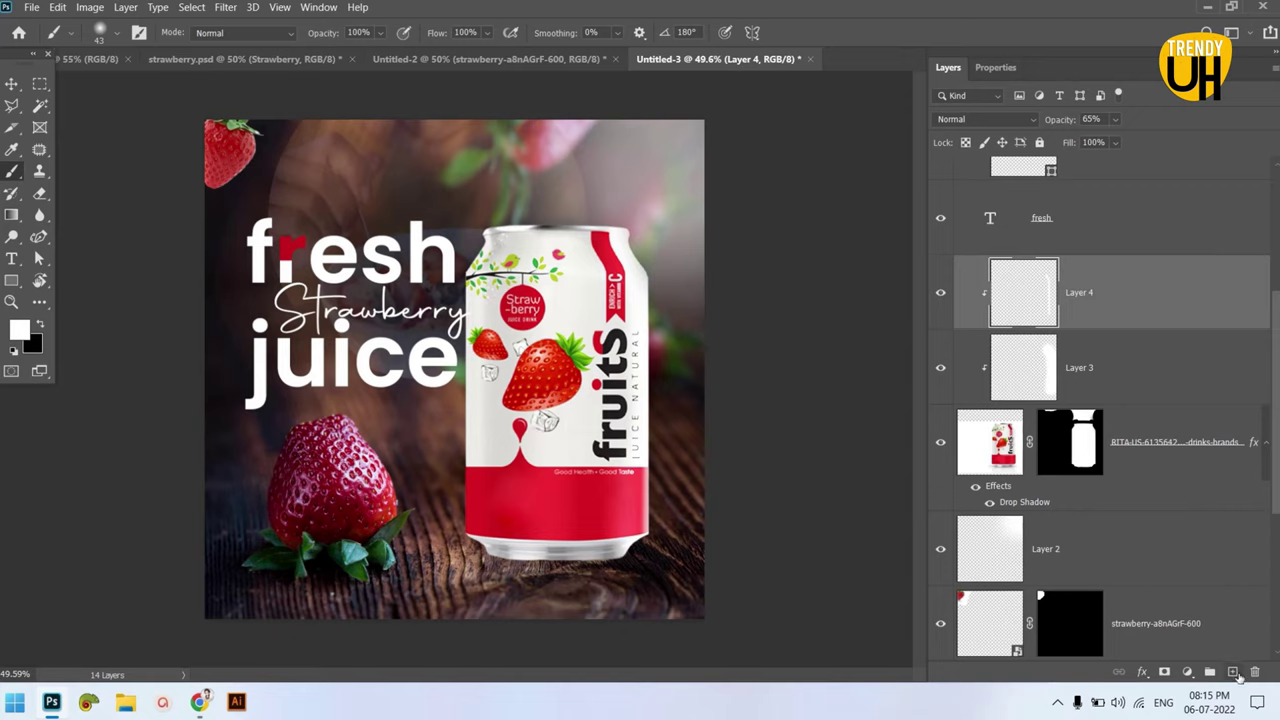
# - Add clipped Layer 5 and paint soft black shading on the can's lower-left with a 343 px brush
pyautogui.click(1232, 671)
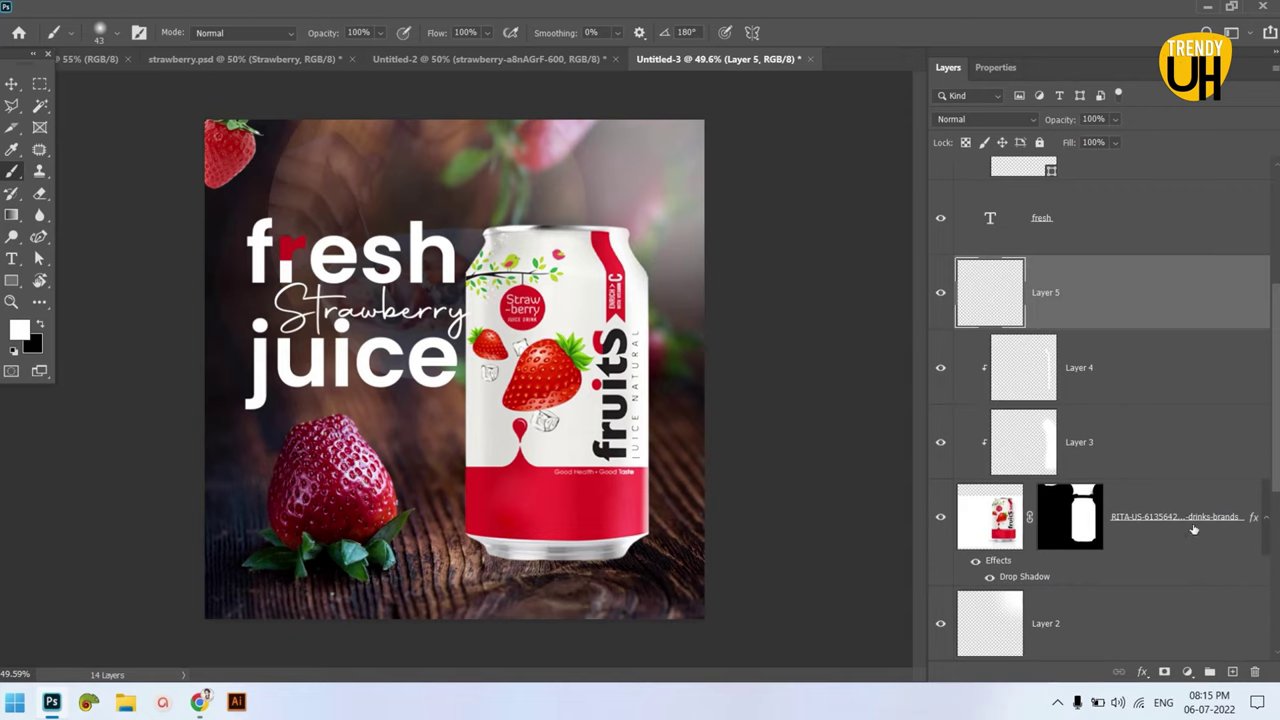
pyautogui.keyDown('alt'); pyautogui.click(1156, 326); pyautogui.keyUp('alt')
pyautogui.moveTo(512, 310); pyautogui.dragTo(555, 335)
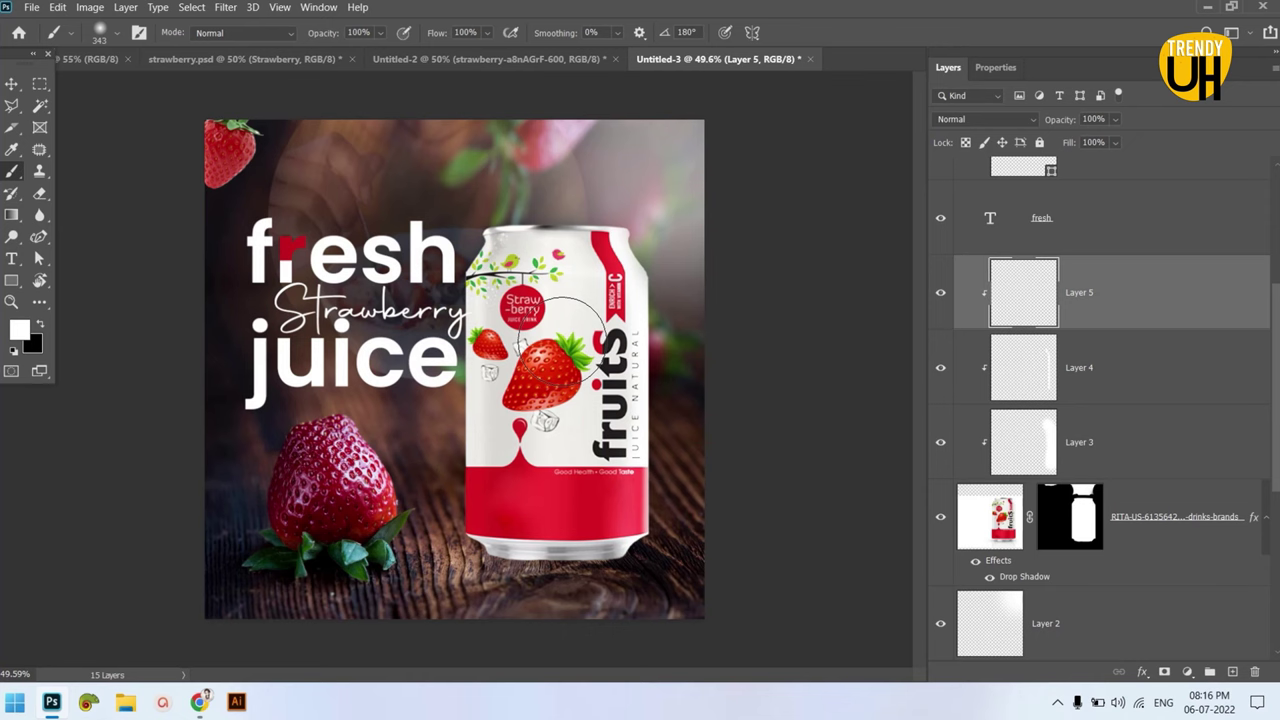
pyautogui.press('x')
pyautogui.scroll(3, 455, 375)
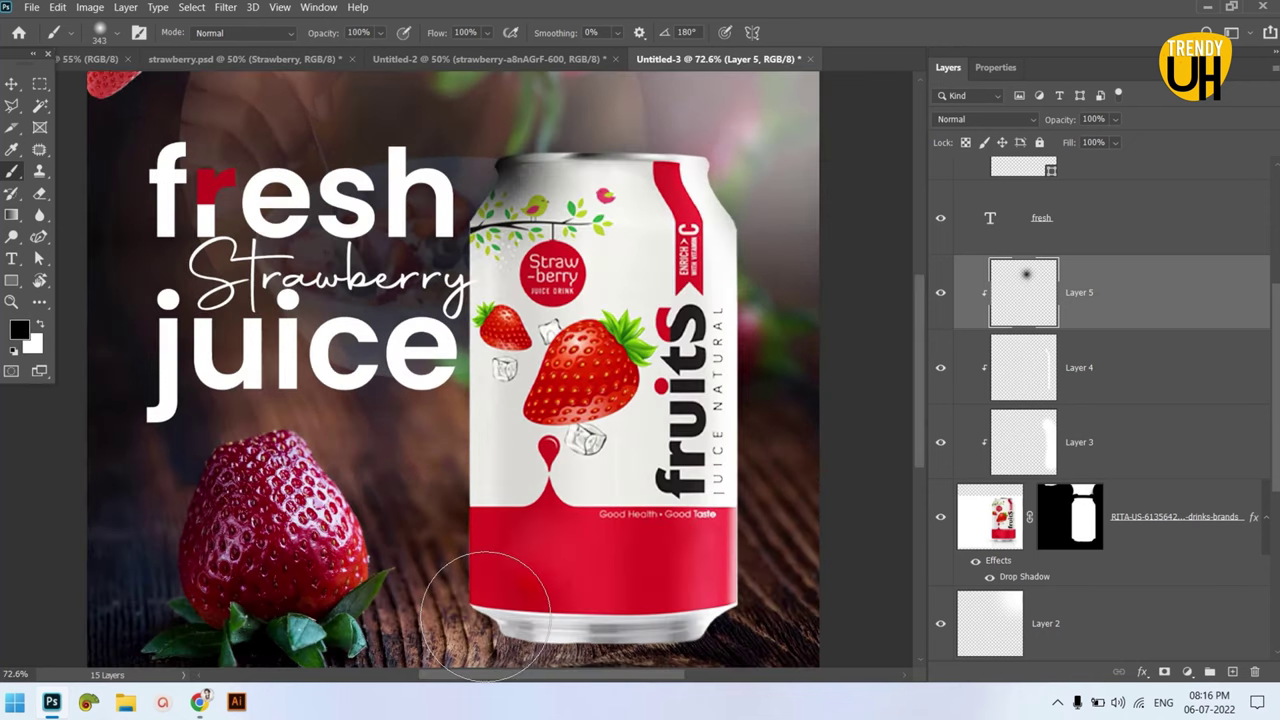
pyautogui.click(530, 210)
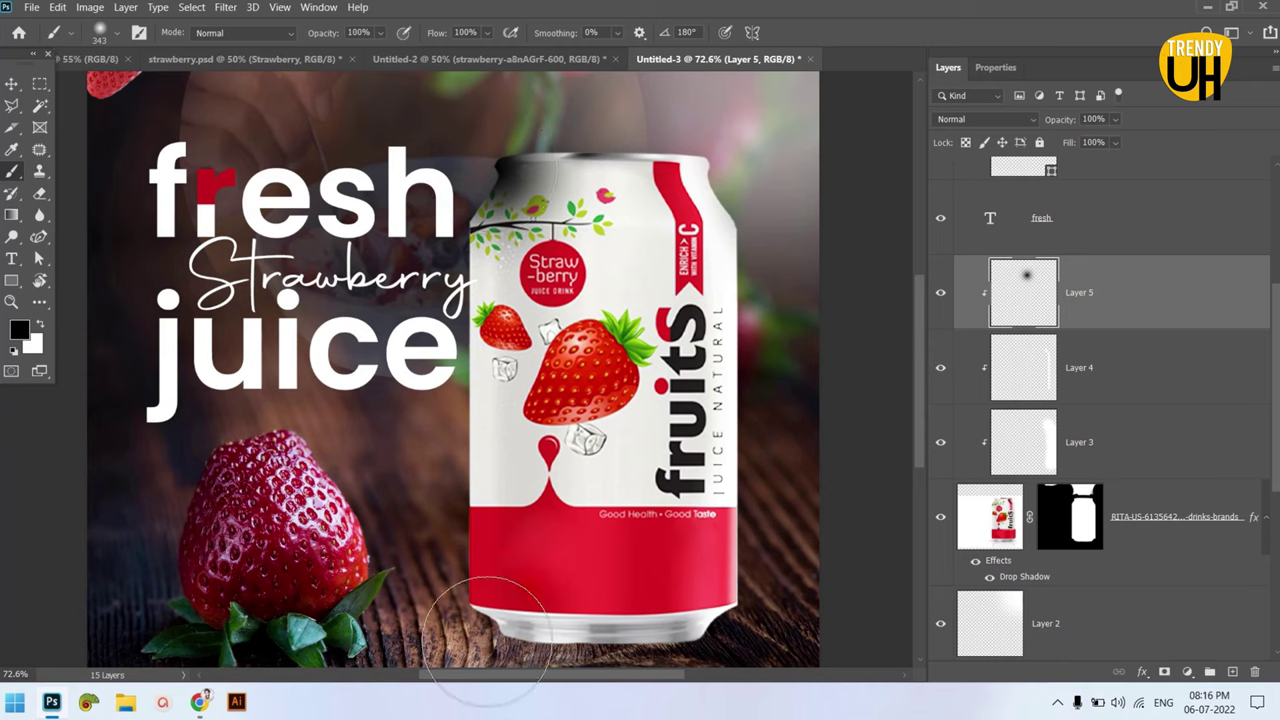
pyautogui.keyDown('shift'); pyautogui.click(532, 585); pyautogui.keyUp('shift')
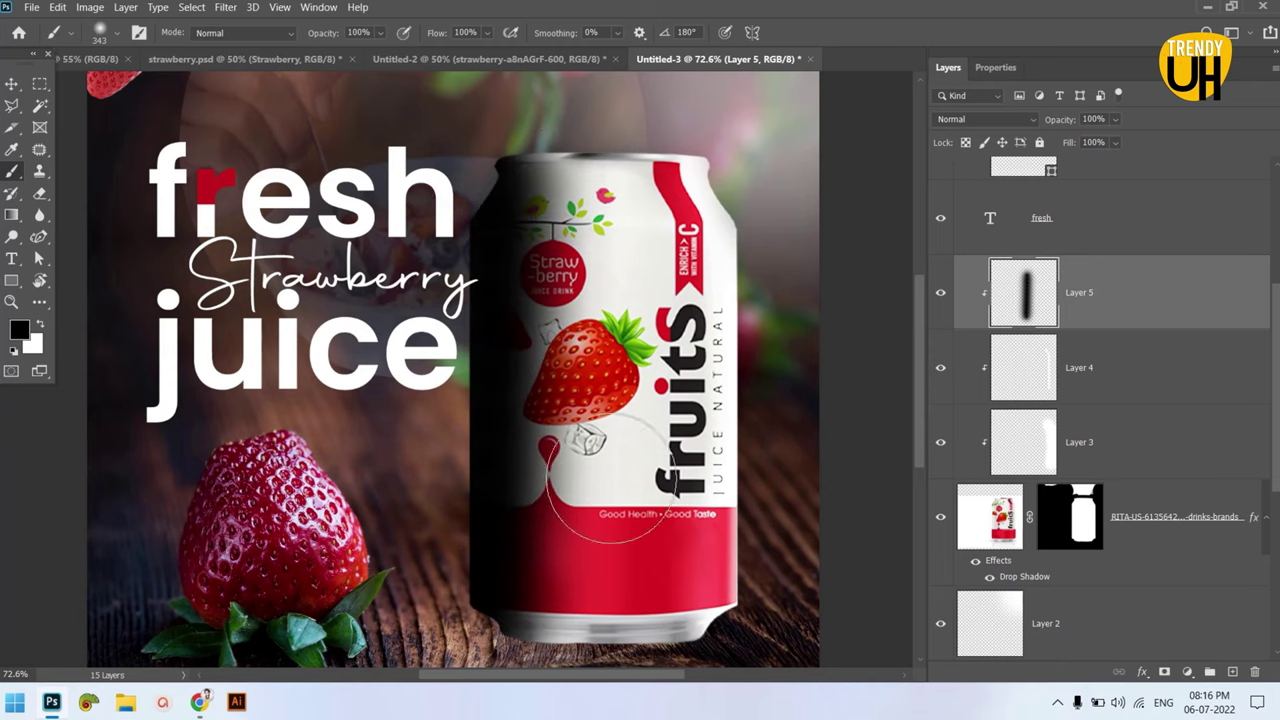
pyautogui.moveTo(520, 550); pyautogui.dragTo(605, 640)
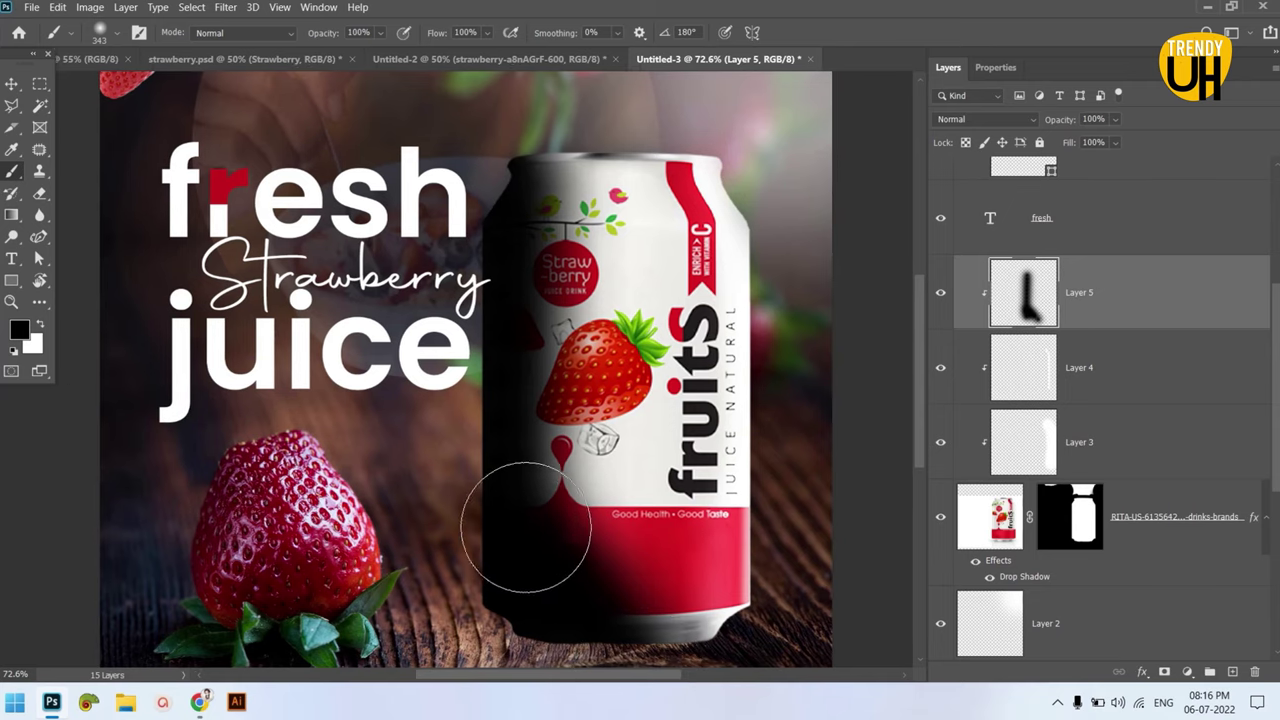
pyautogui.moveTo(529, 534)
pyautogui.mouseDown()
pyautogui.moveTo(571, 634)
pyautogui.moveTo(680, 640)
pyautogui.mouseUp()
# - Fade the Layer 5 shading to about 38% opacity
pyautogui.scroll(-2, 703, 243)
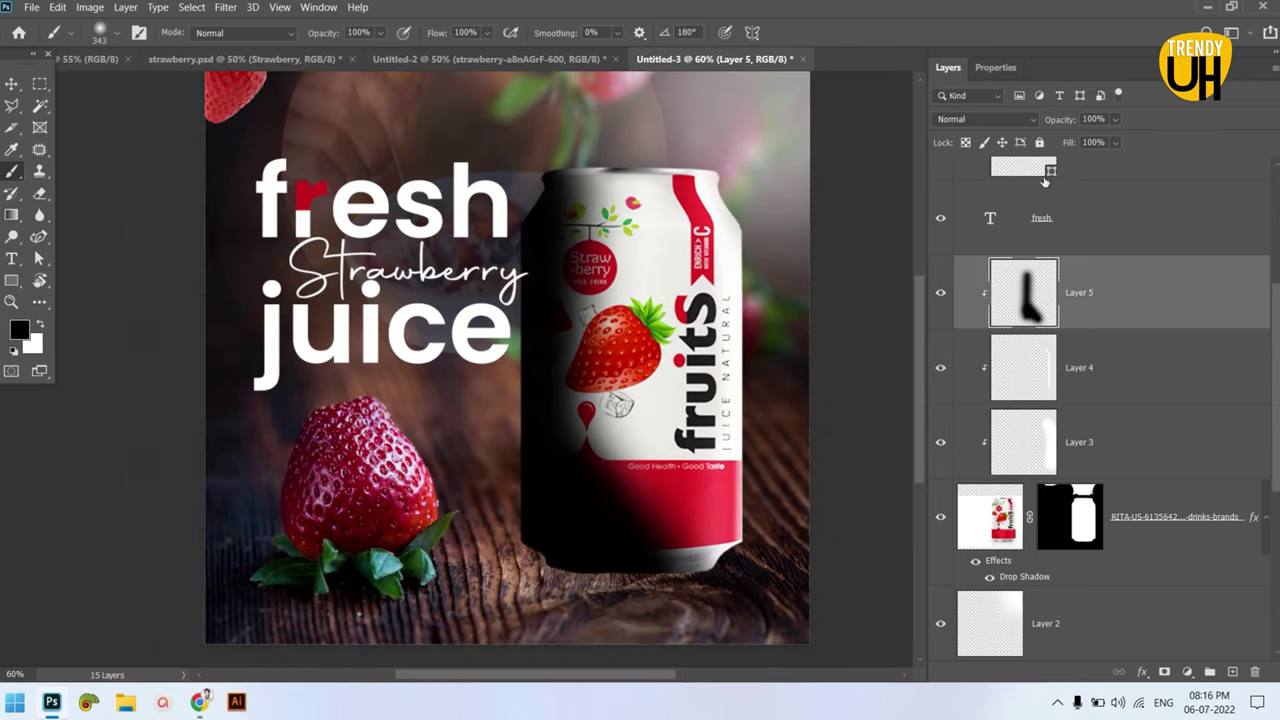
pyautogui.click(1115, 119)
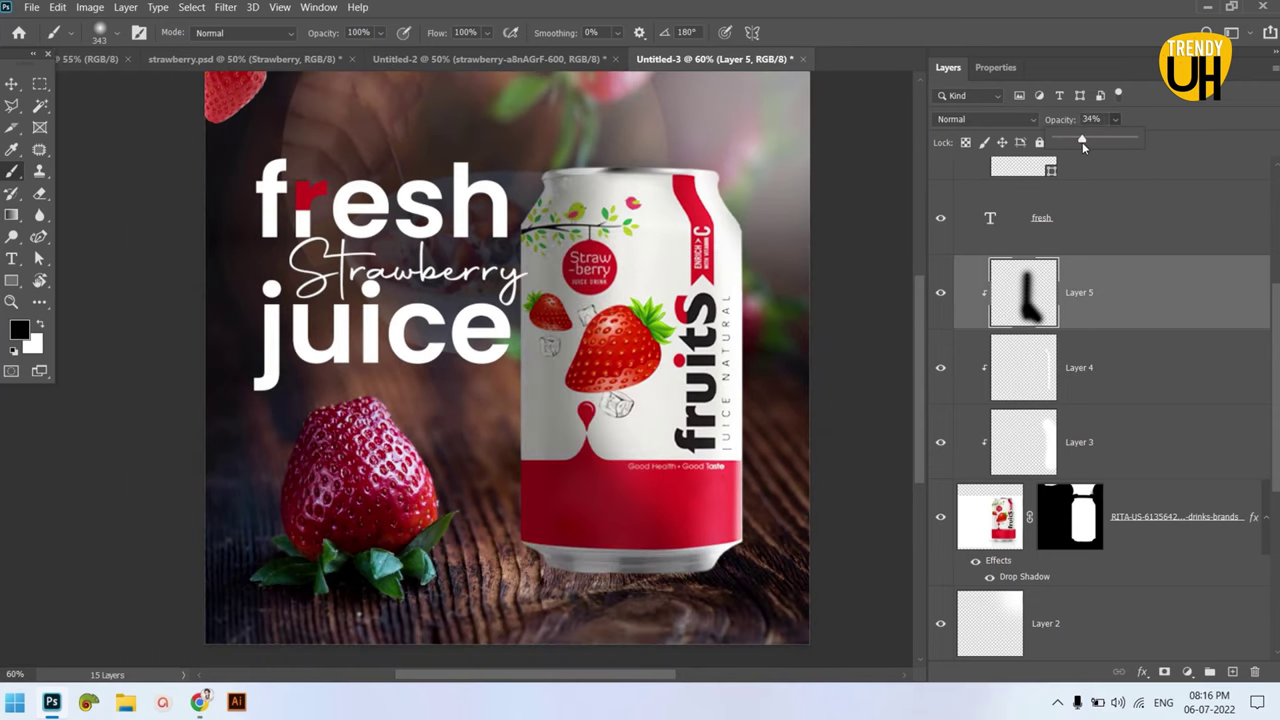
pyautogui.moveTo(1087, 141); pyautogui.dragTo(1082, 142)
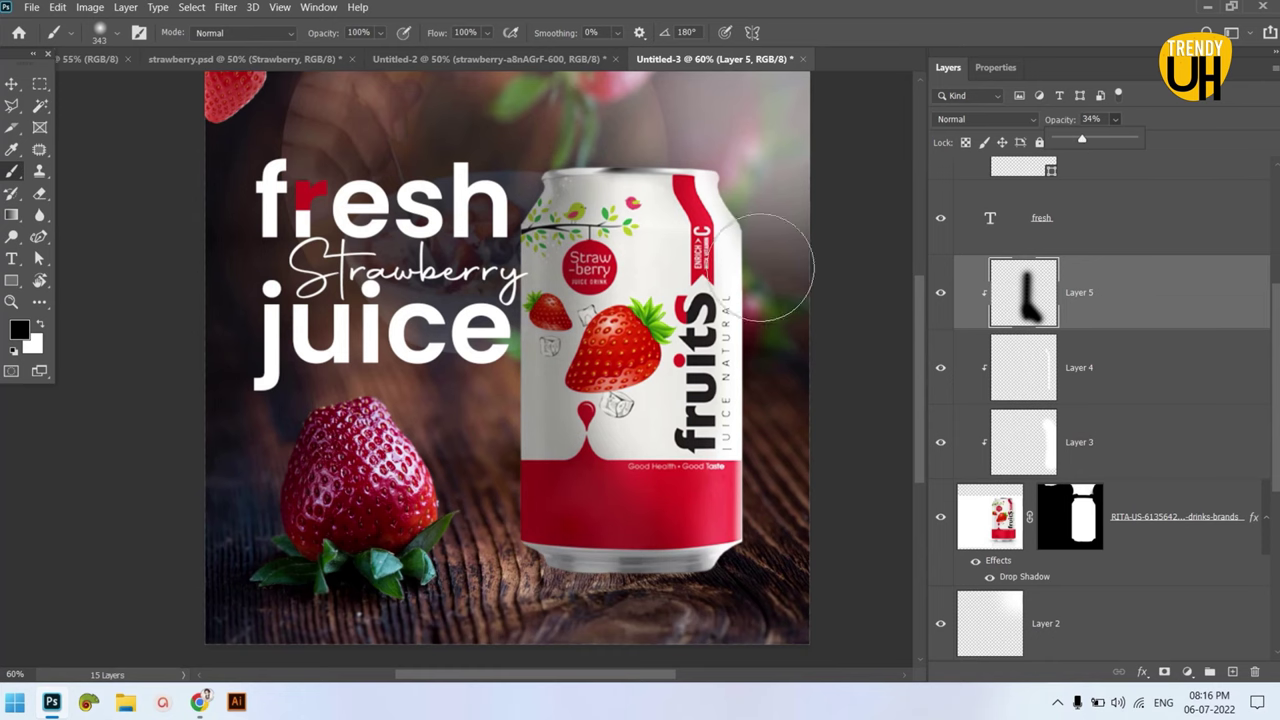
pyautogui.scroll(-2, 680, 321)
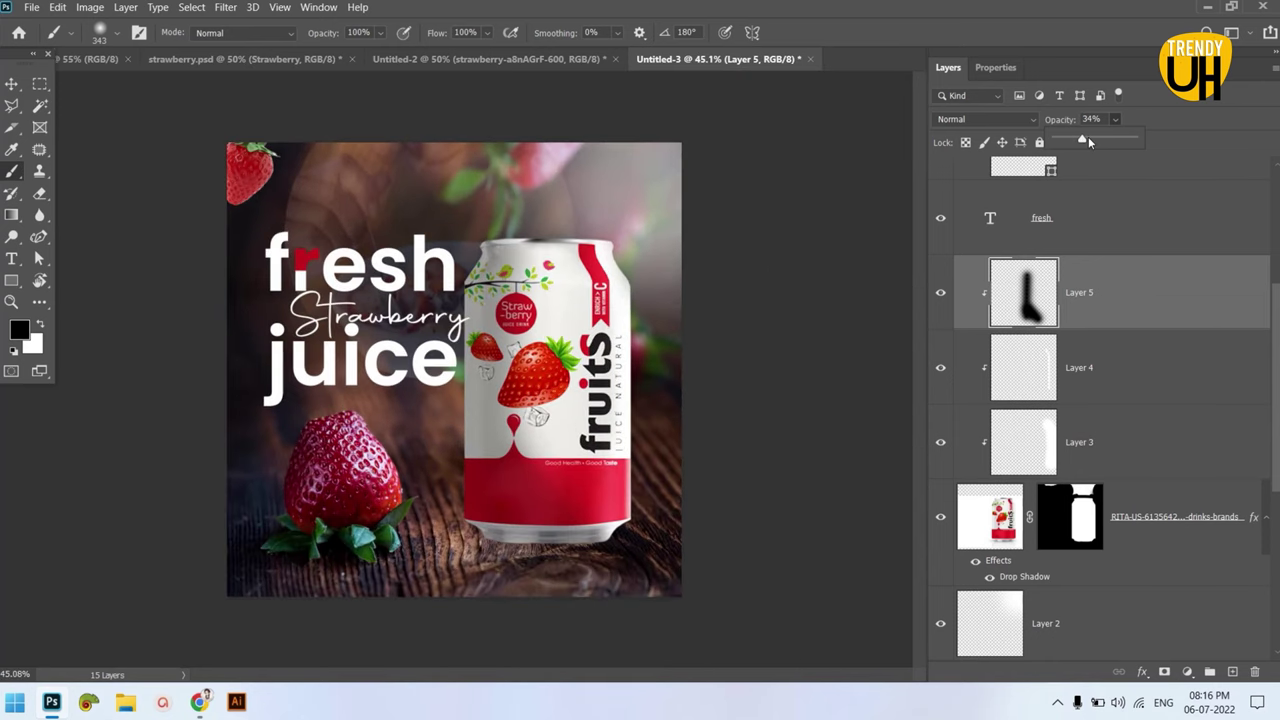
pyautogui.click(1088, 140)
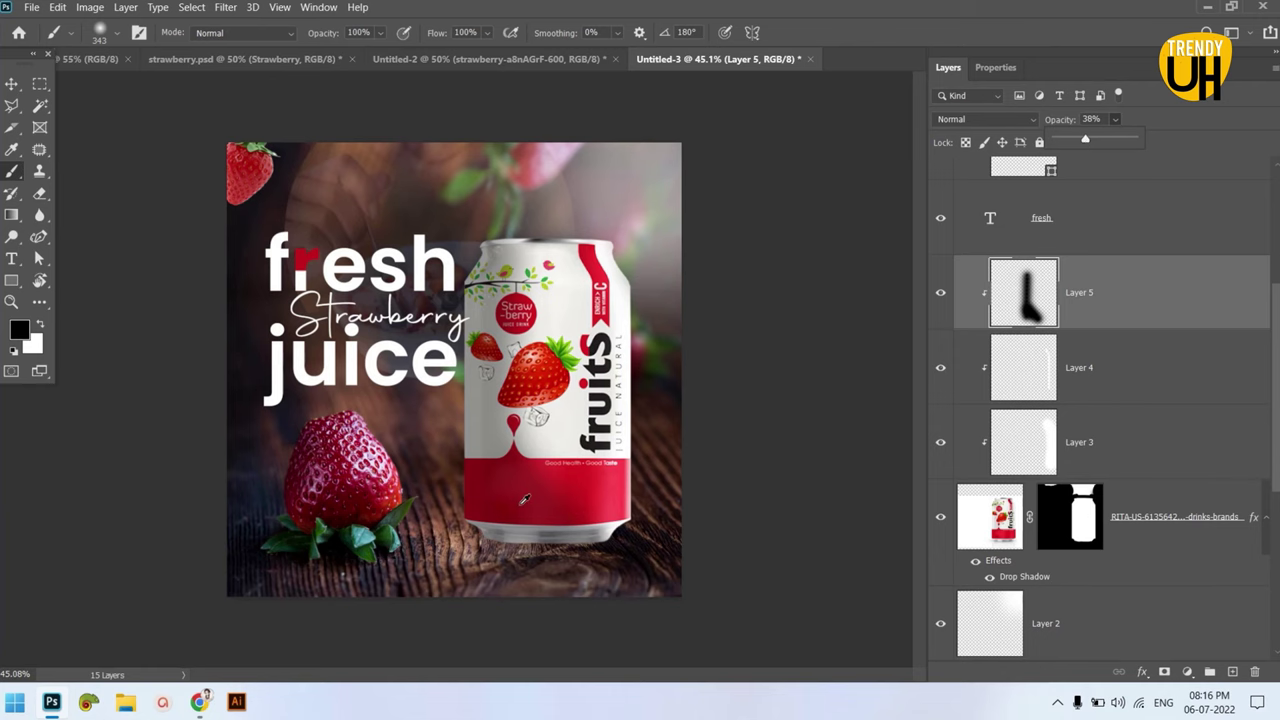
pyautogui.press('v')
pyautogui.click(1149, 450)
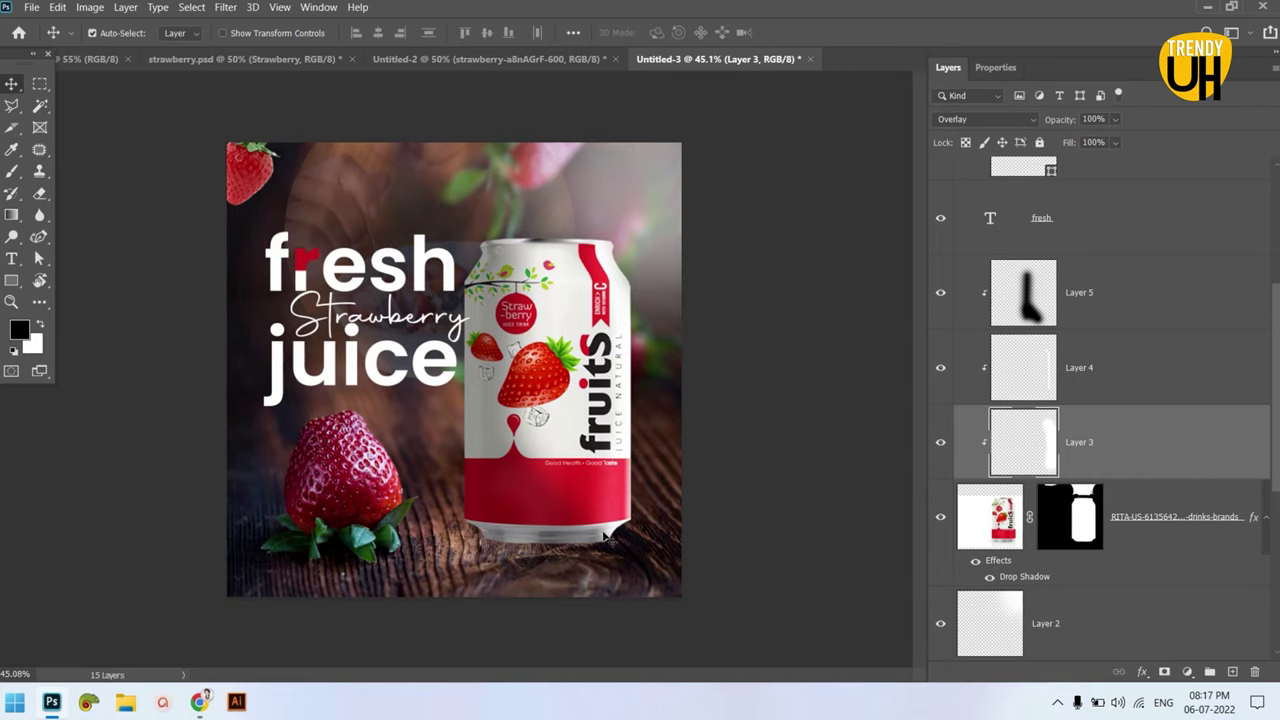
# - Add a new empty Layer 6 above Layer 2, deleting the extra Layer 7
pyautogui.click(1189, 540)
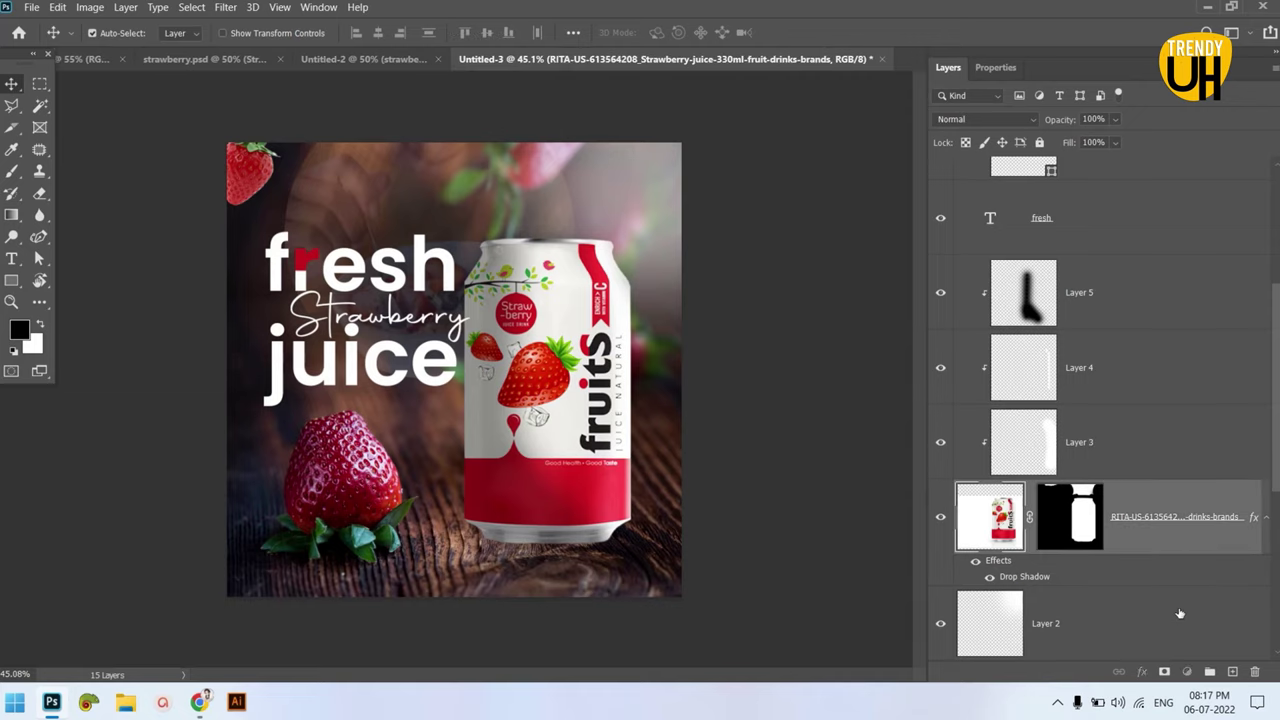
pyautogui.click(1180, 613)
pyautogui.click(1232, 671)
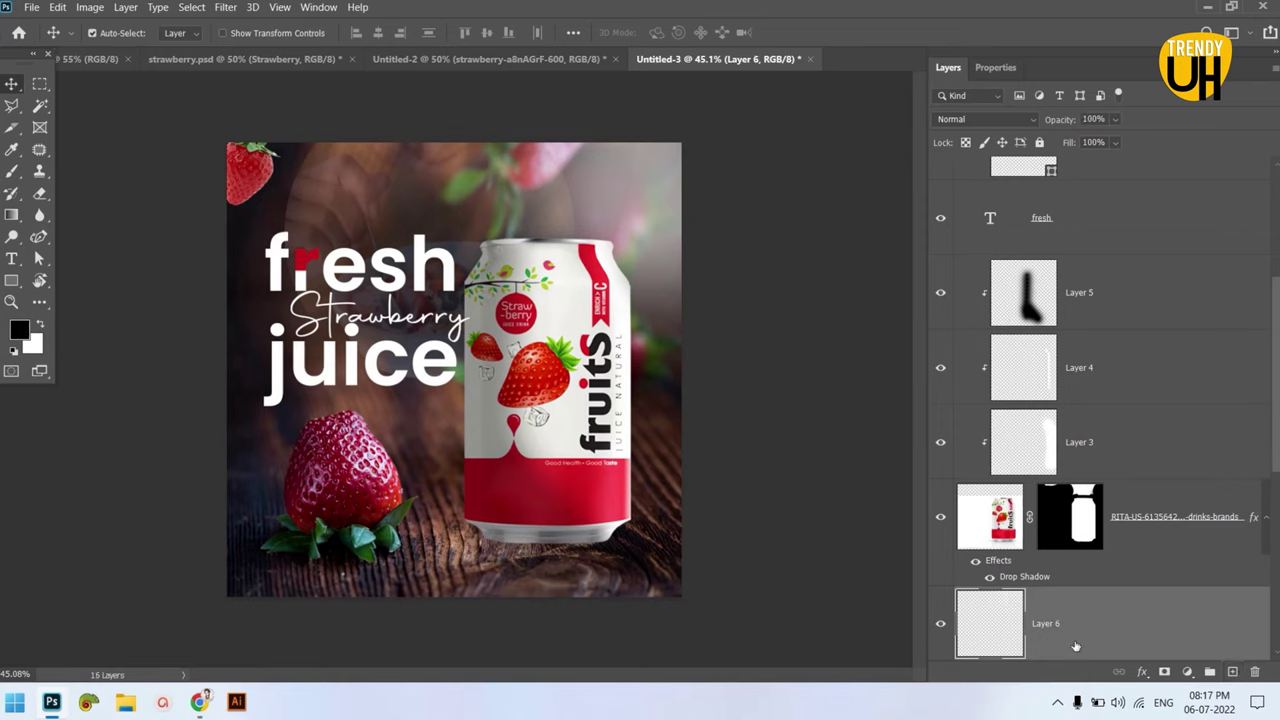
pyautogui.click(1233, 667)
pyautogui.scroll(-3, 1132, 589)
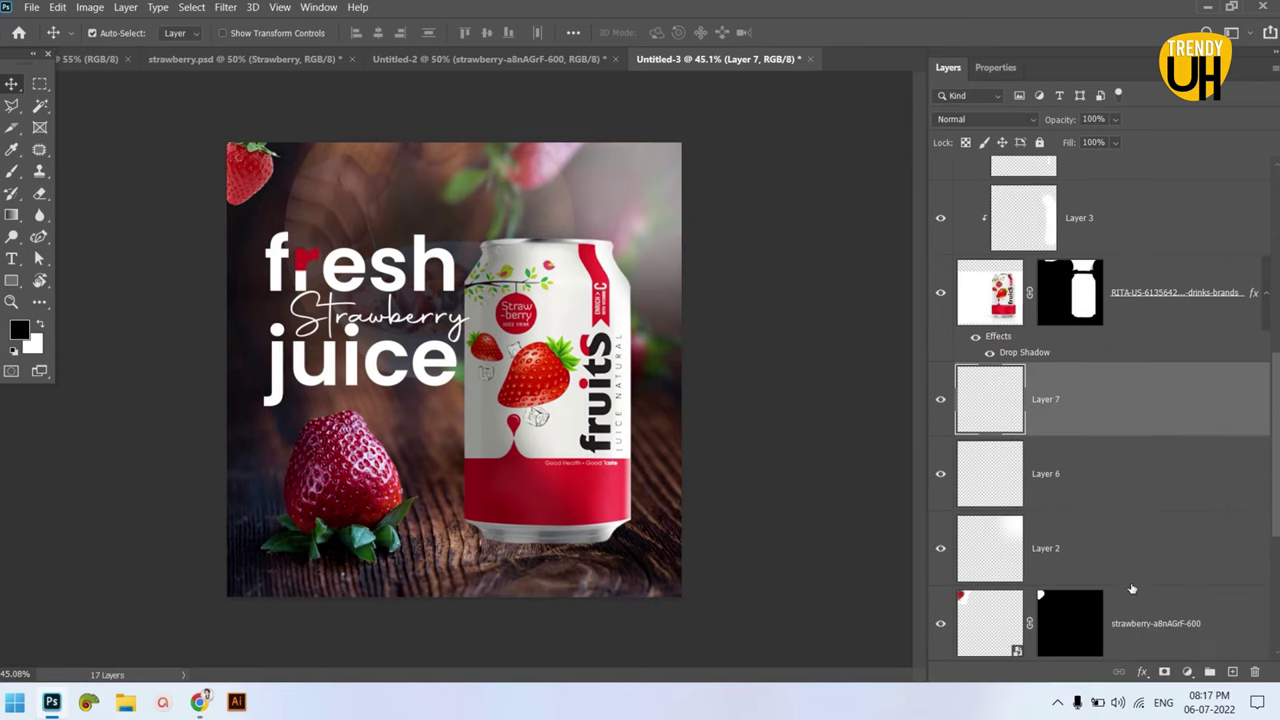
pyautogui.press('Delete')
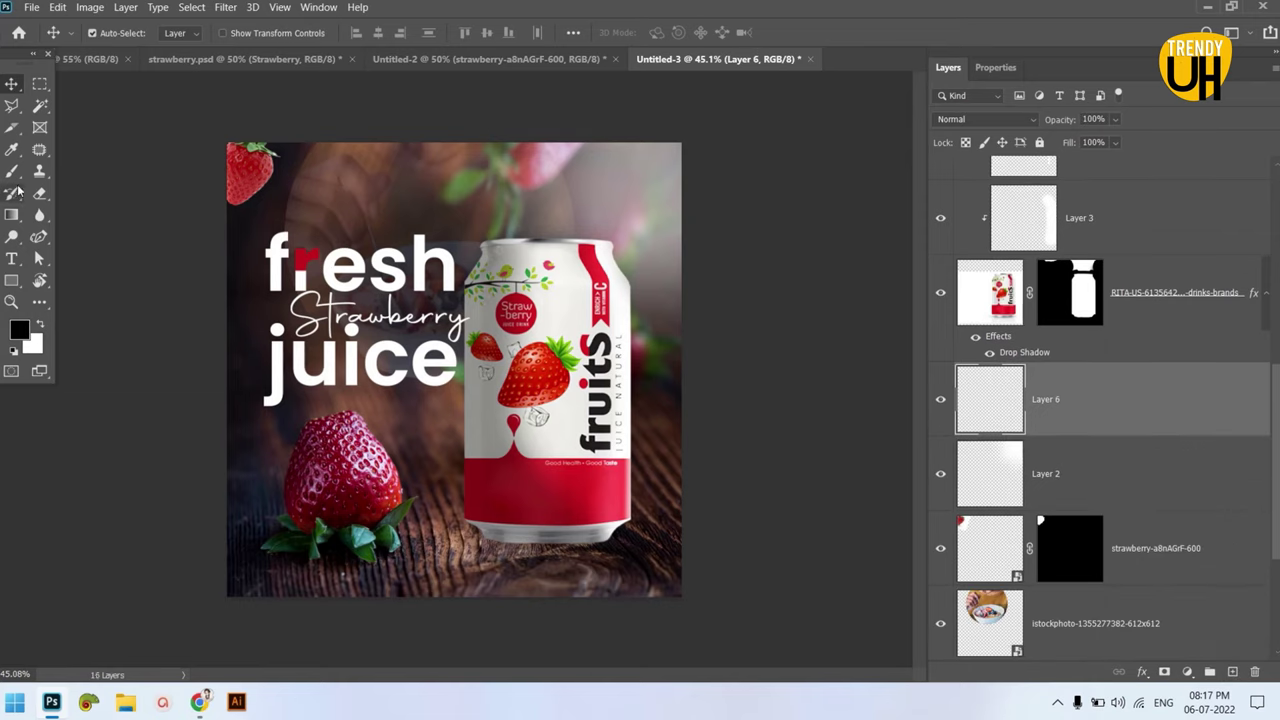
# - Paint a soft black spot on Layer 6 with a large soft round brush of about 815 px
pyautogui.click(12, 171)
pyautogui.moveTo(400, 305); pyautogui.dragTo(506, 328)
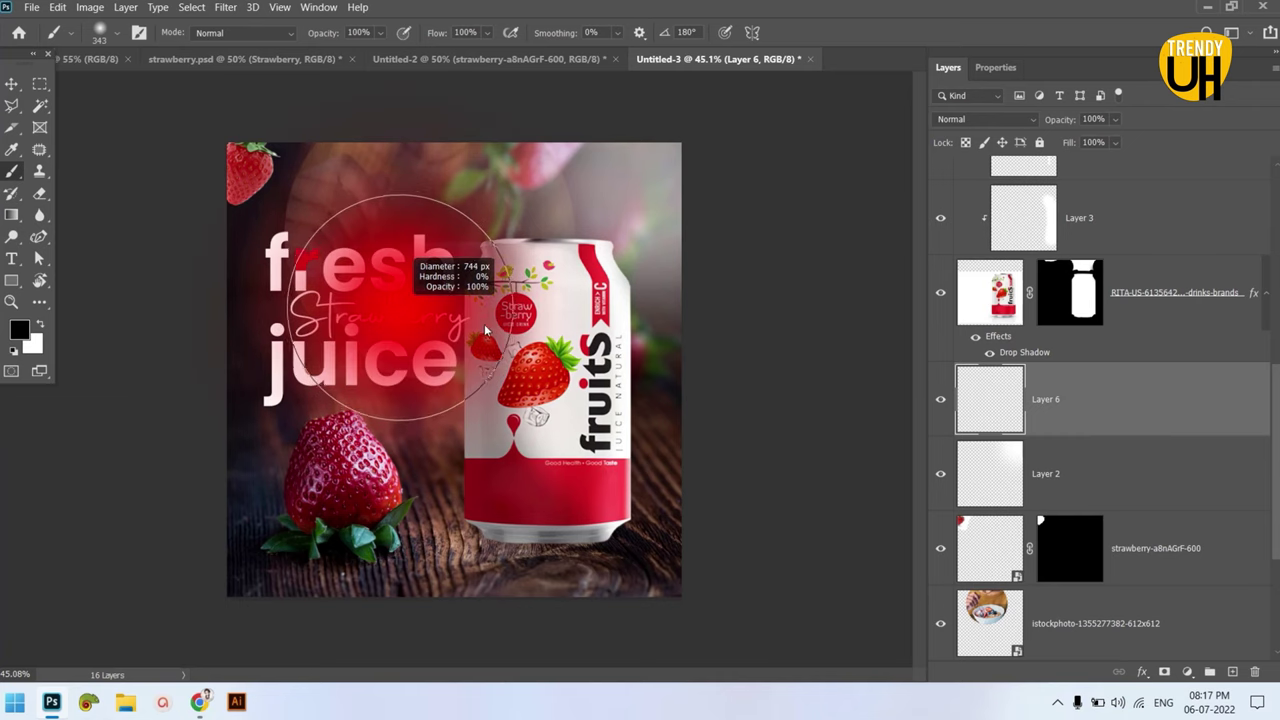
pyautogui.rightClick(506, 326)
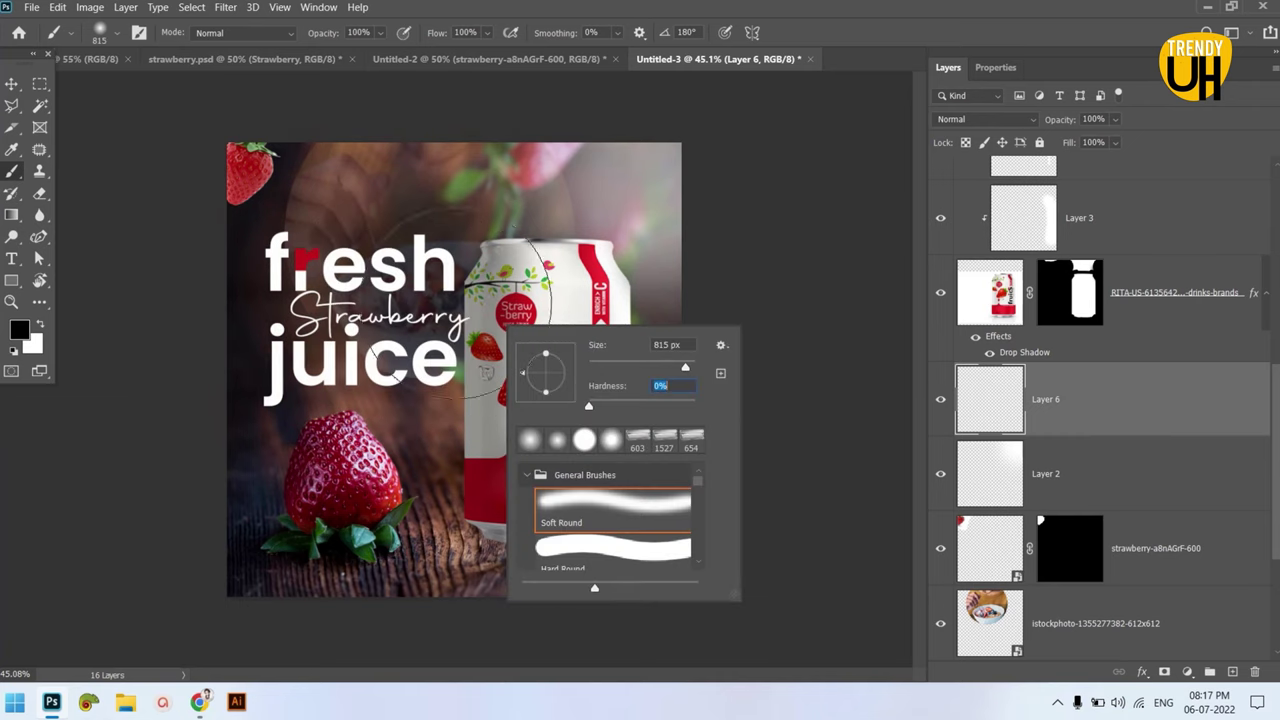
pyautogui.click(440, 332)
pyautogui.click(440, 332)
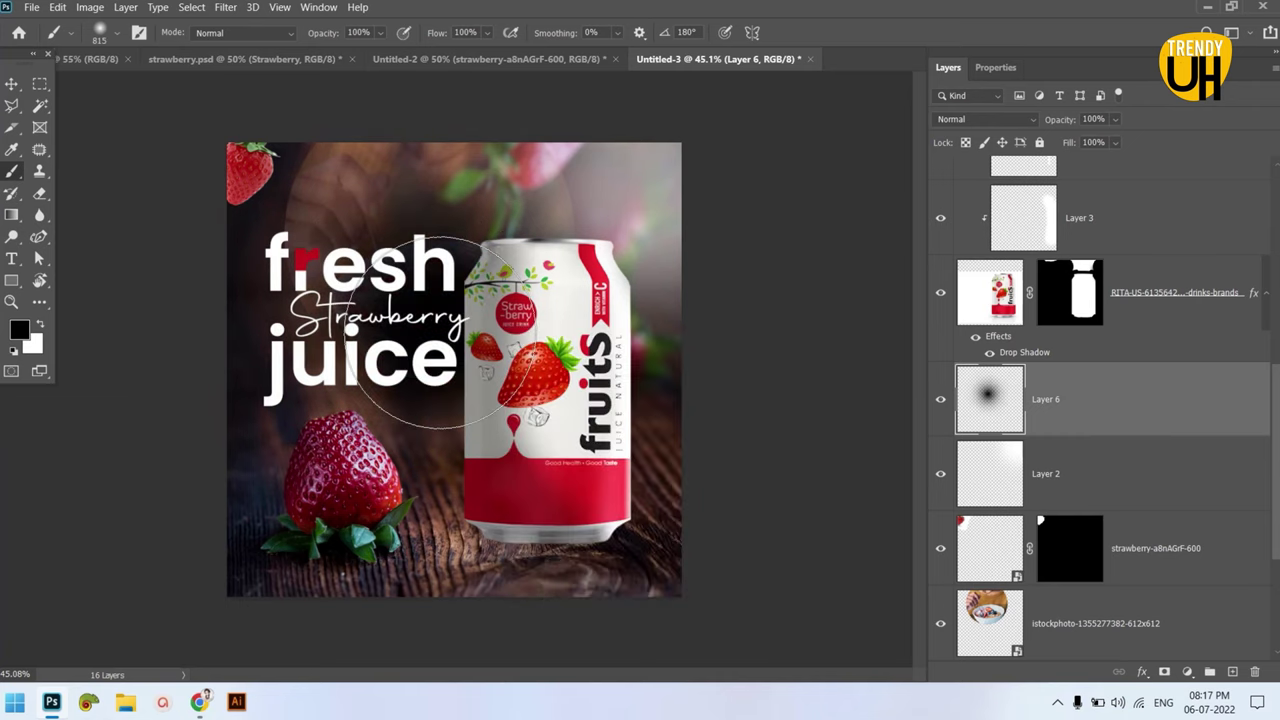
# - Squash the spot into a flat shadow and widen it under the can's base
pyautogui.hotkey('ctrl', 't')
pyautogui.moveTo(454, 422)
pyautogui.mouseDown()
pyautogui.moveTo(454, 500)
pyautogui.moveTo(577, 543)
pyautogui.mouseUp()
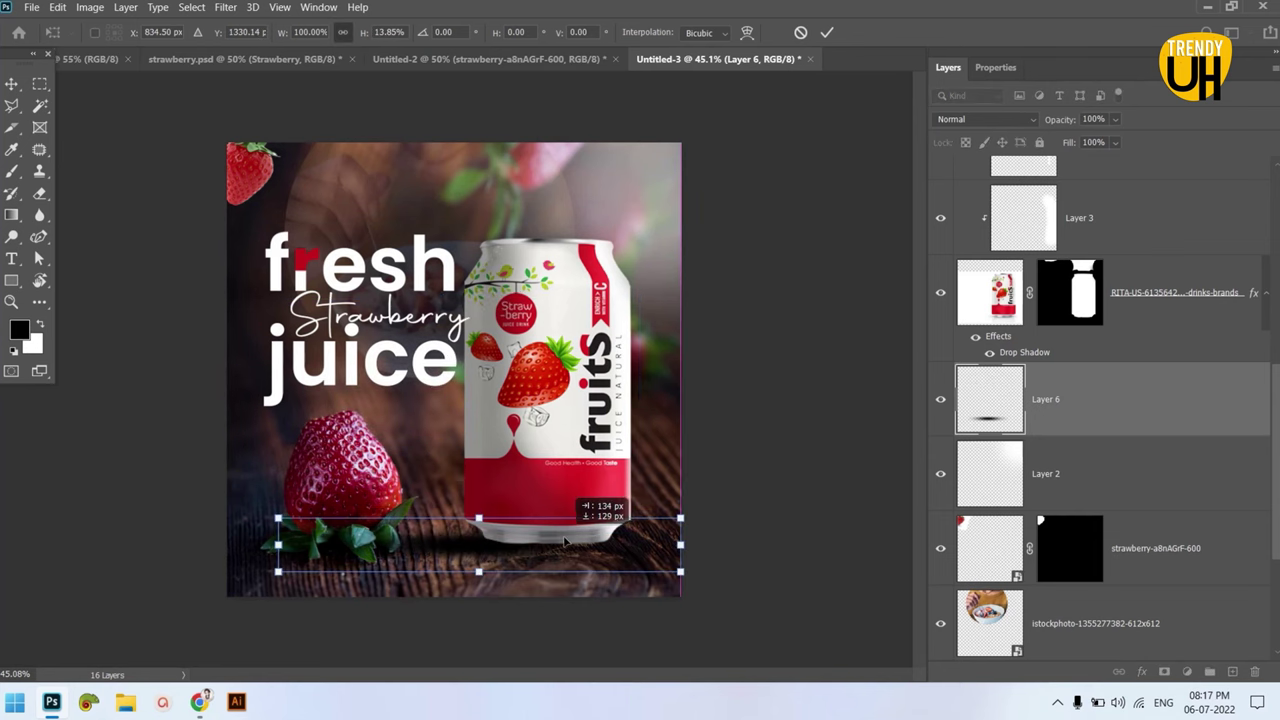
pyautogui.press('Return')
pyautogui.hotkey('ctrl', 't')
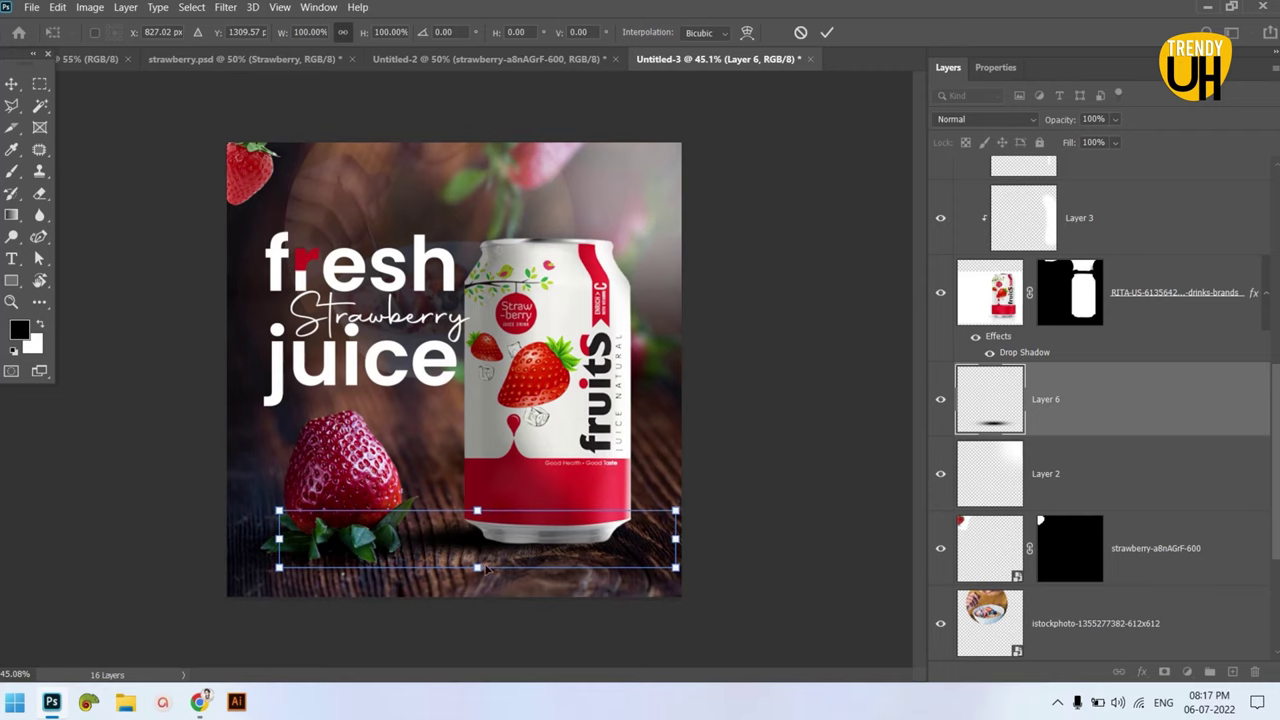
pyautogui.moveTo(477, 567); pyautogui.dragTo(508, 558)
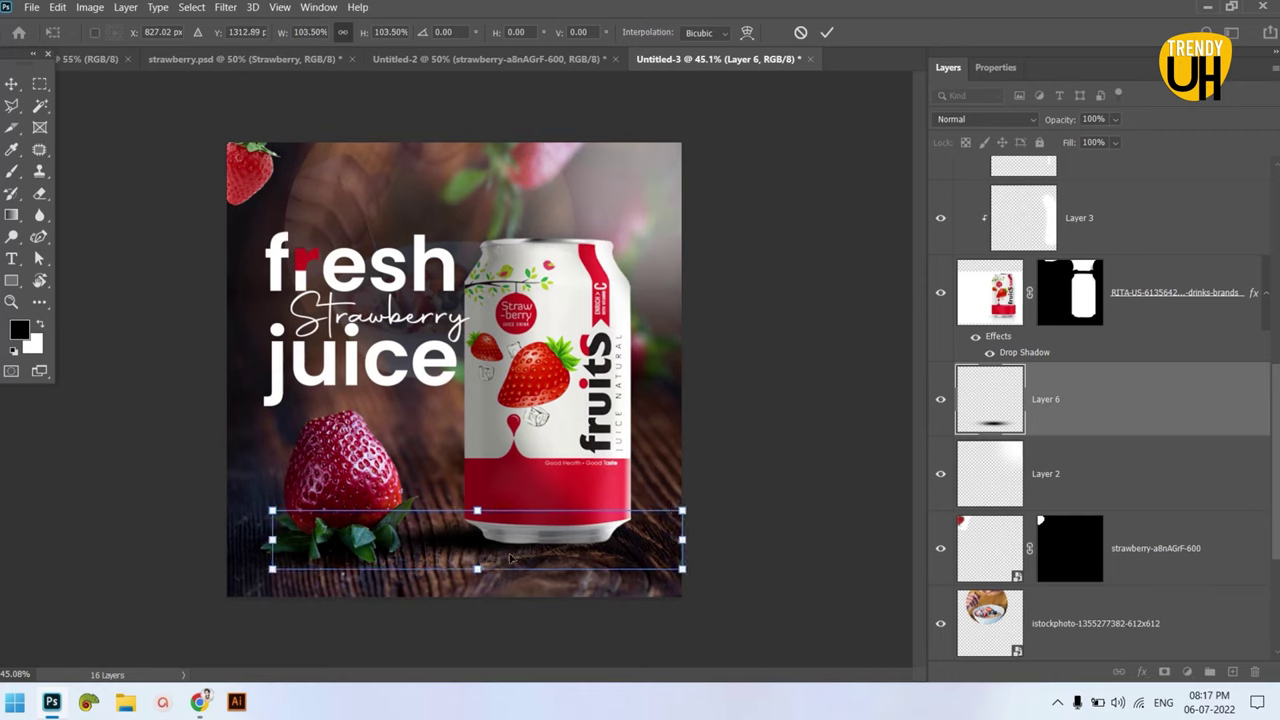
# - Duplicate the can layer, flip the original vertically and move it below the upright can
pyautogui.click(827, 32)
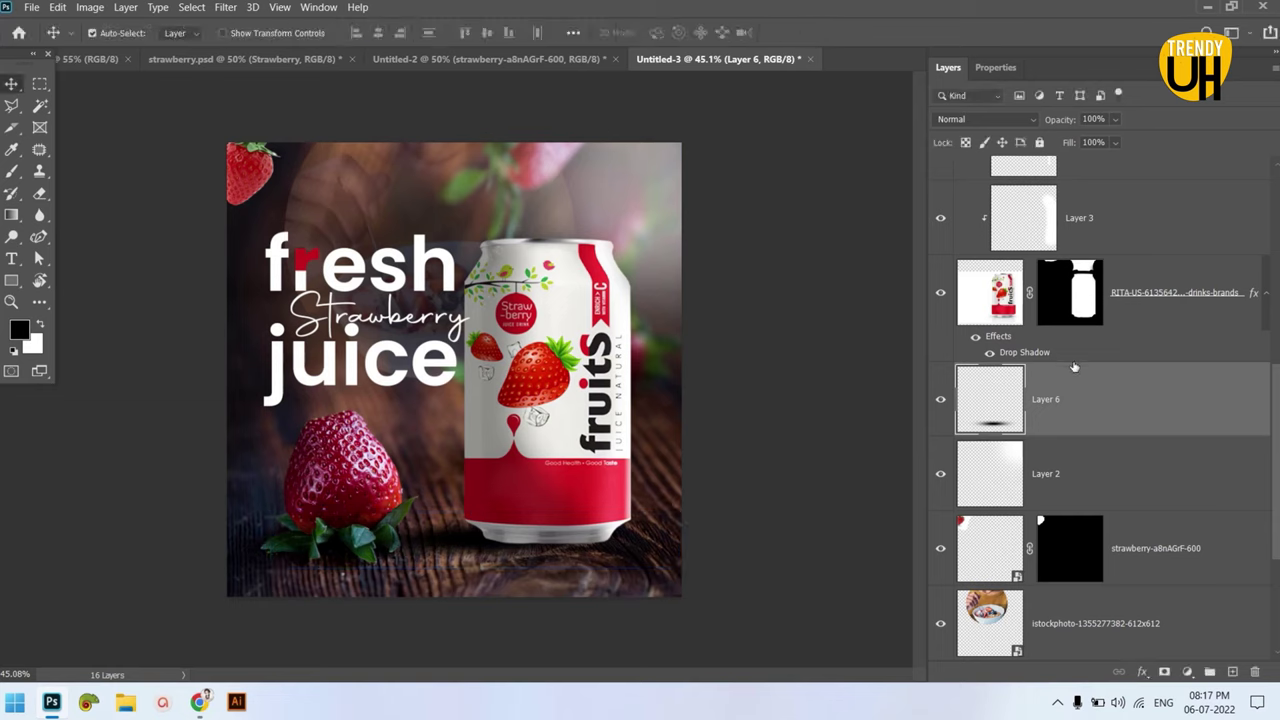
pyautogui.click(1194, 305)
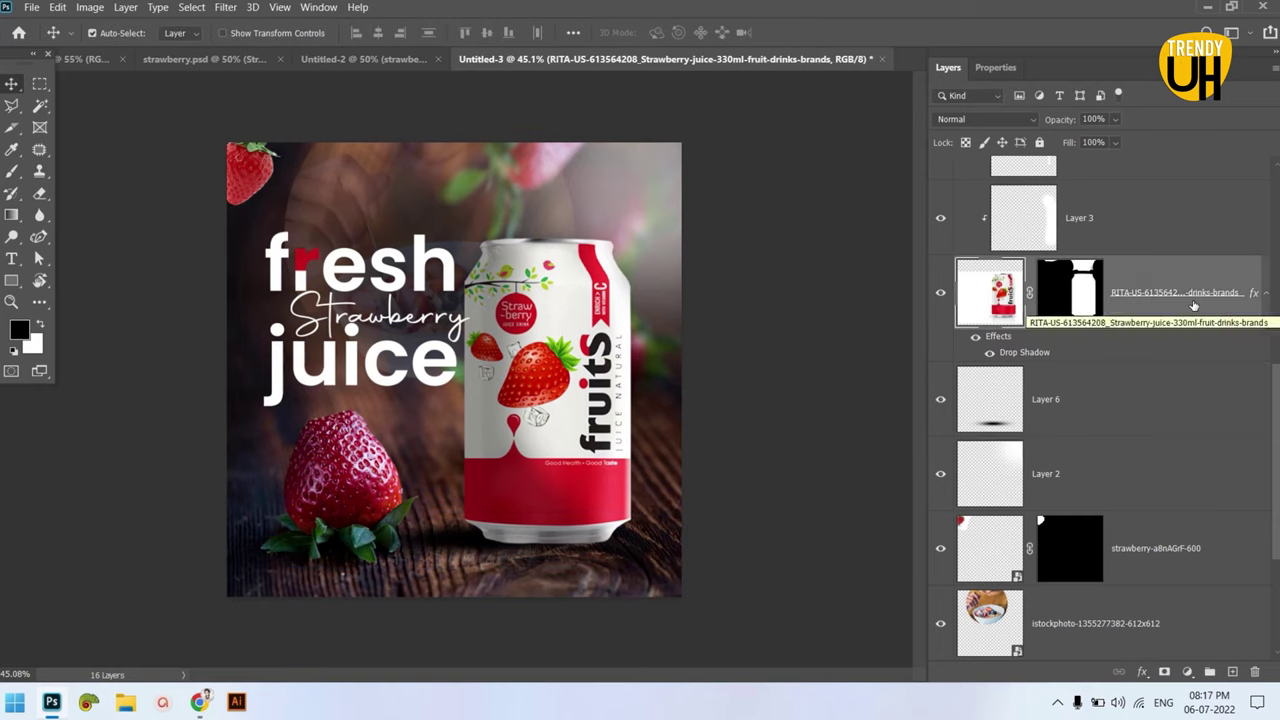
pyautogui.hotkey('ctrl', 'j')
pyautogui.click(1176, 397)
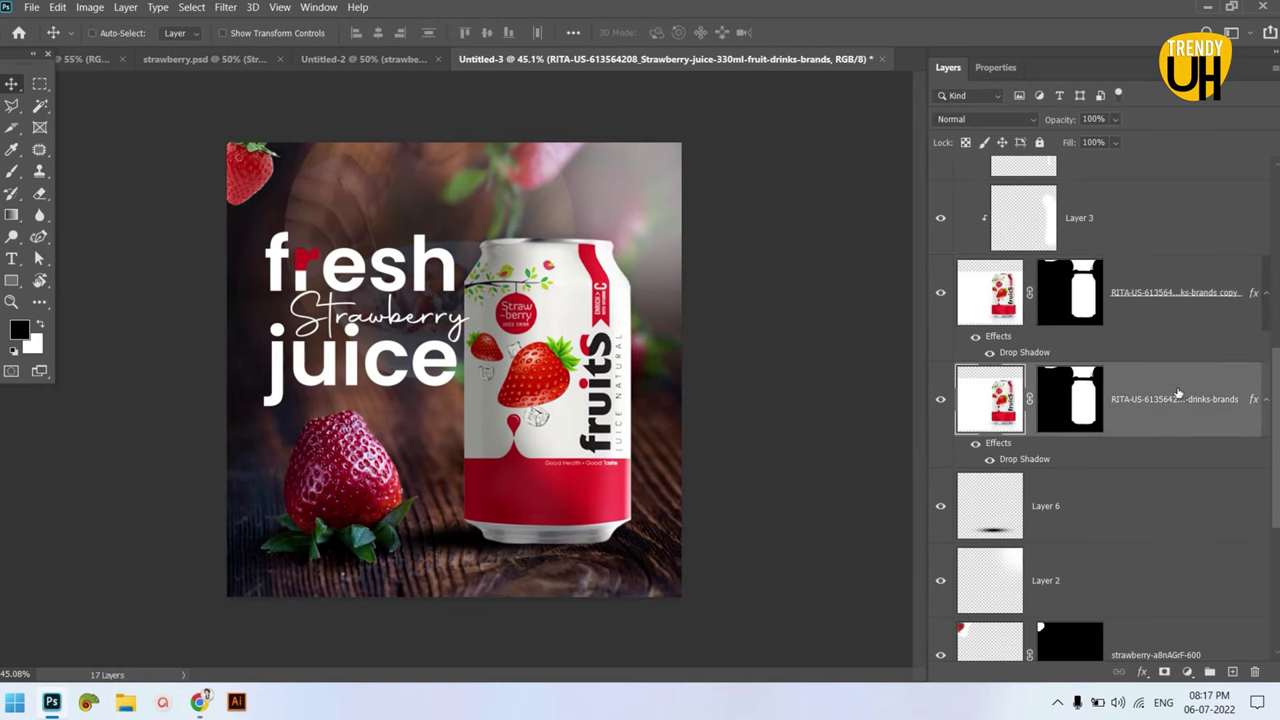
pyautogui.hotkey('ctrl', 't')
pyautogui.rightClick(583, 442)
pyautogui.click(623, 428)
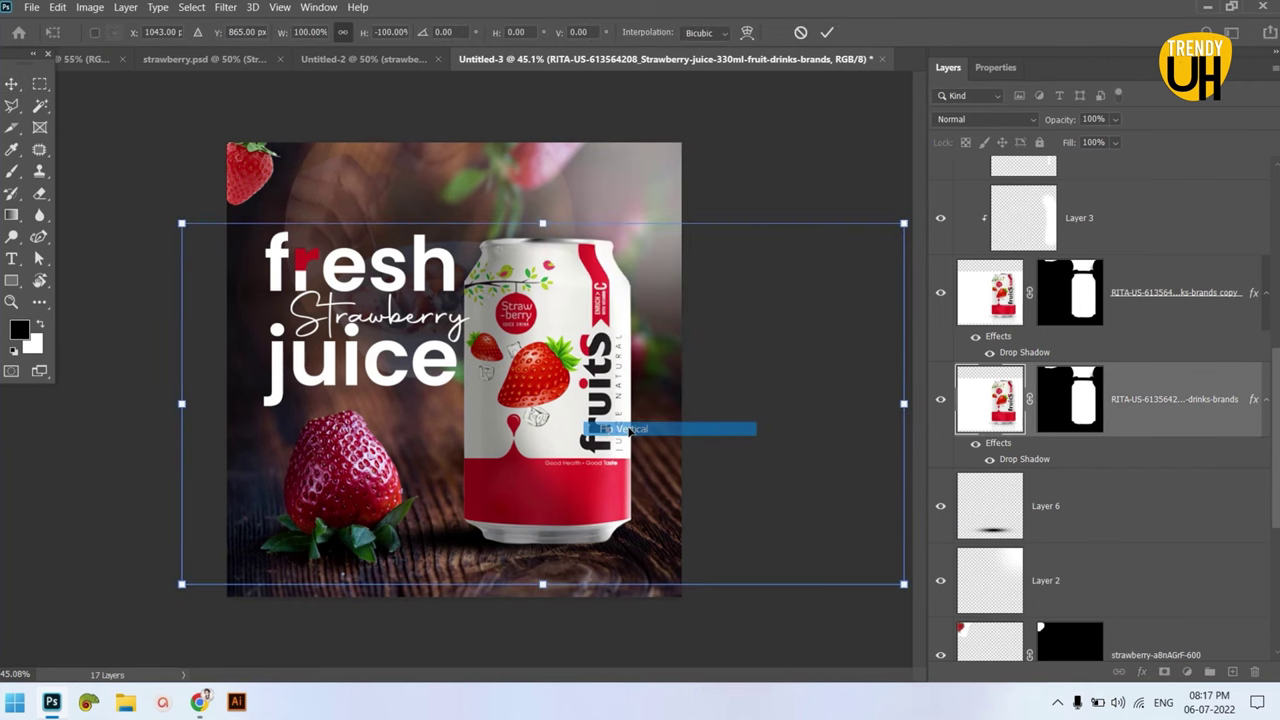
pyautogui.moveTo(565, 545)
pyautogui.mouseDown()
pyautogui.moveTo(569, 667)
pyautogui.moveTo(569, 652)
pyautogui.mouseUp()
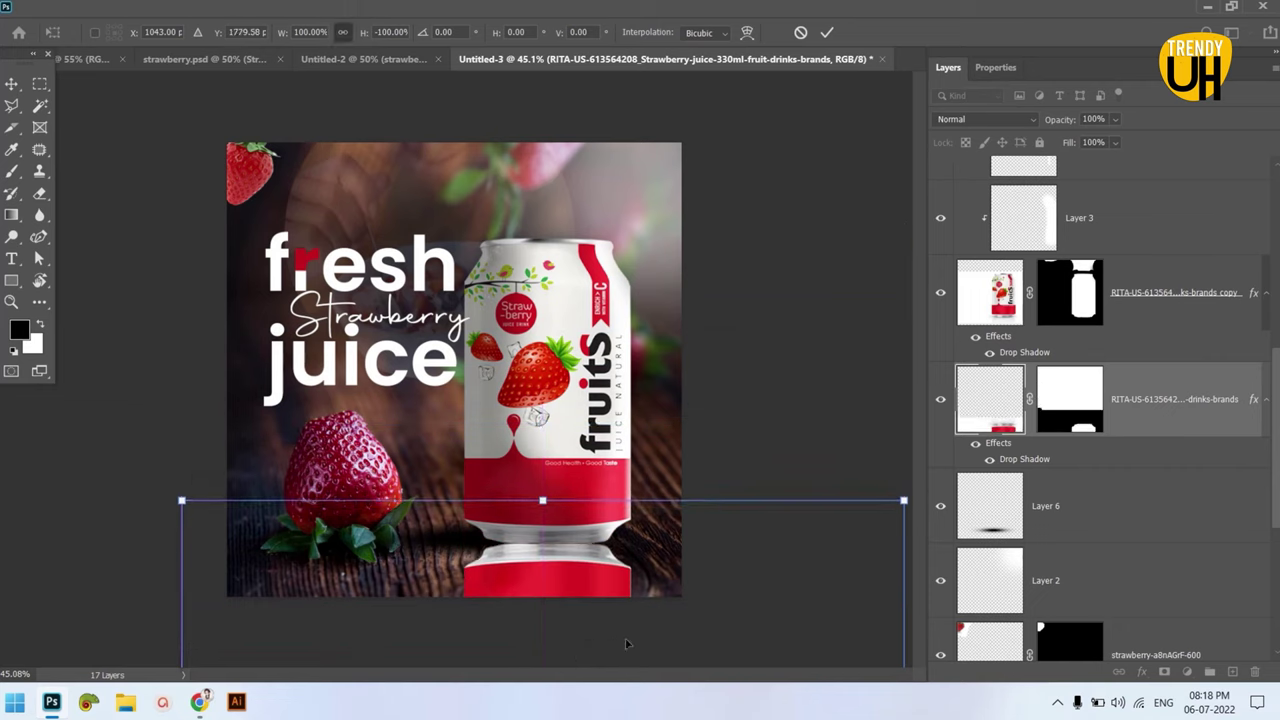
# - Commit the flipped can's position and lower its opacity to 18%
pyautogui.click(829, 32)
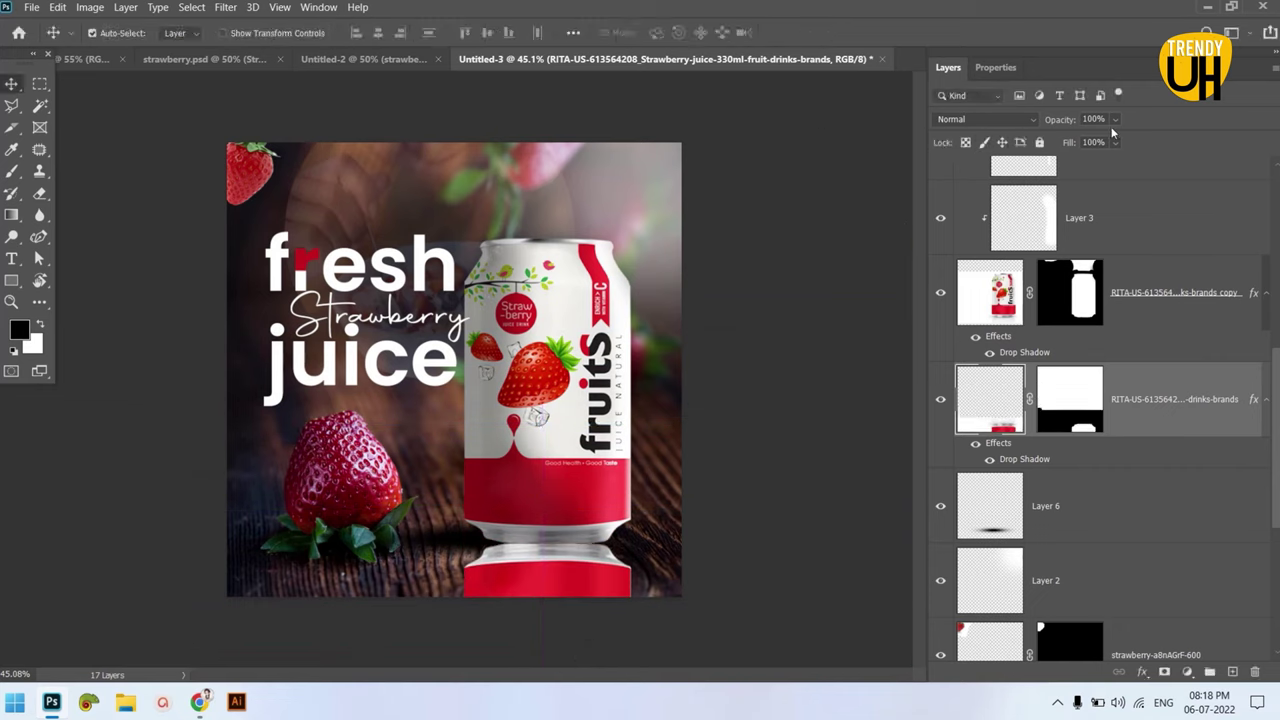
pyautogui.moveTo(1088, 143); pyautogui.dragTo(1076, 141)
pyautogui.scroll(-1, 523, 441)
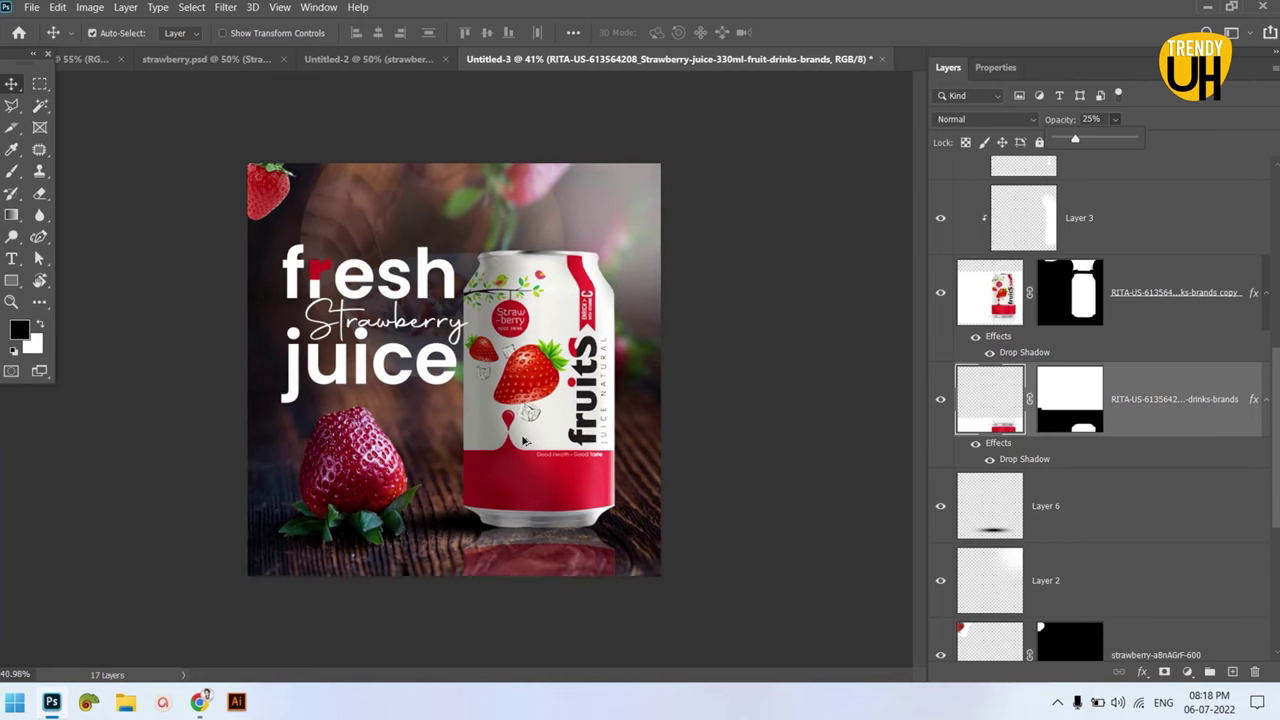
pyautogui.moveTo(1070, 141); pyautogui.dragTo(1068, 141)
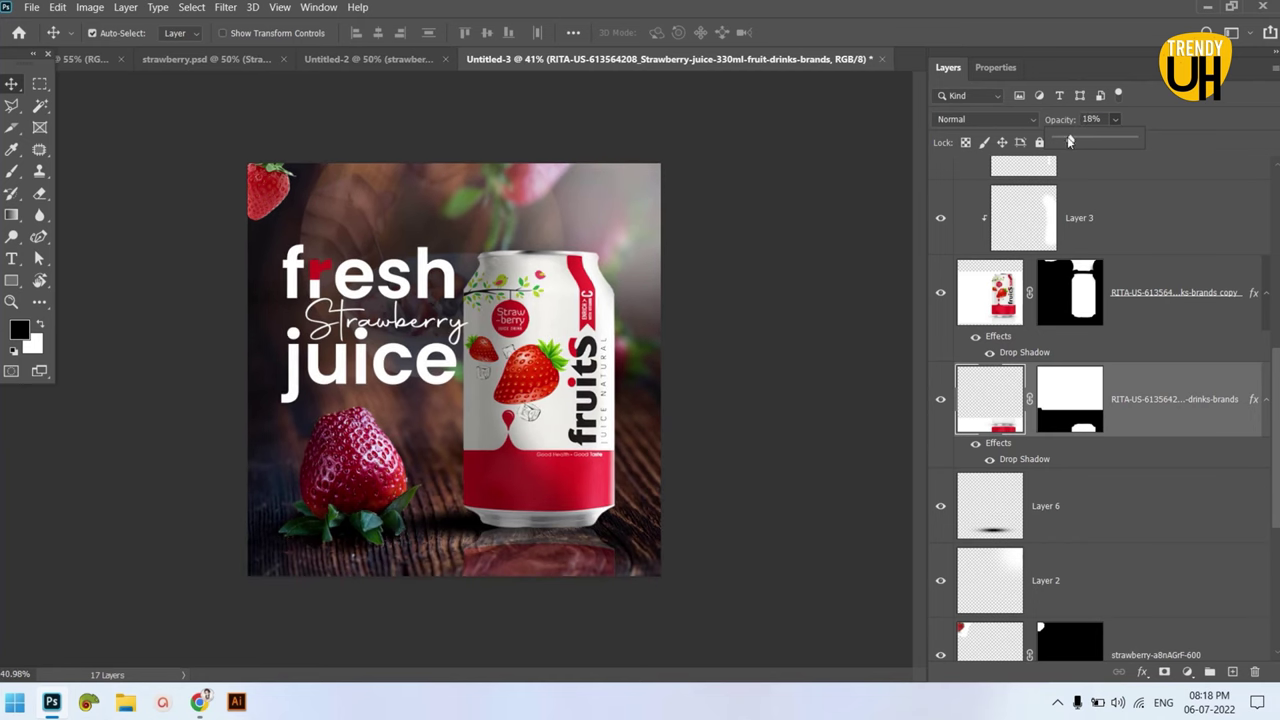
pyautogui.scroll(1, 598, 430)
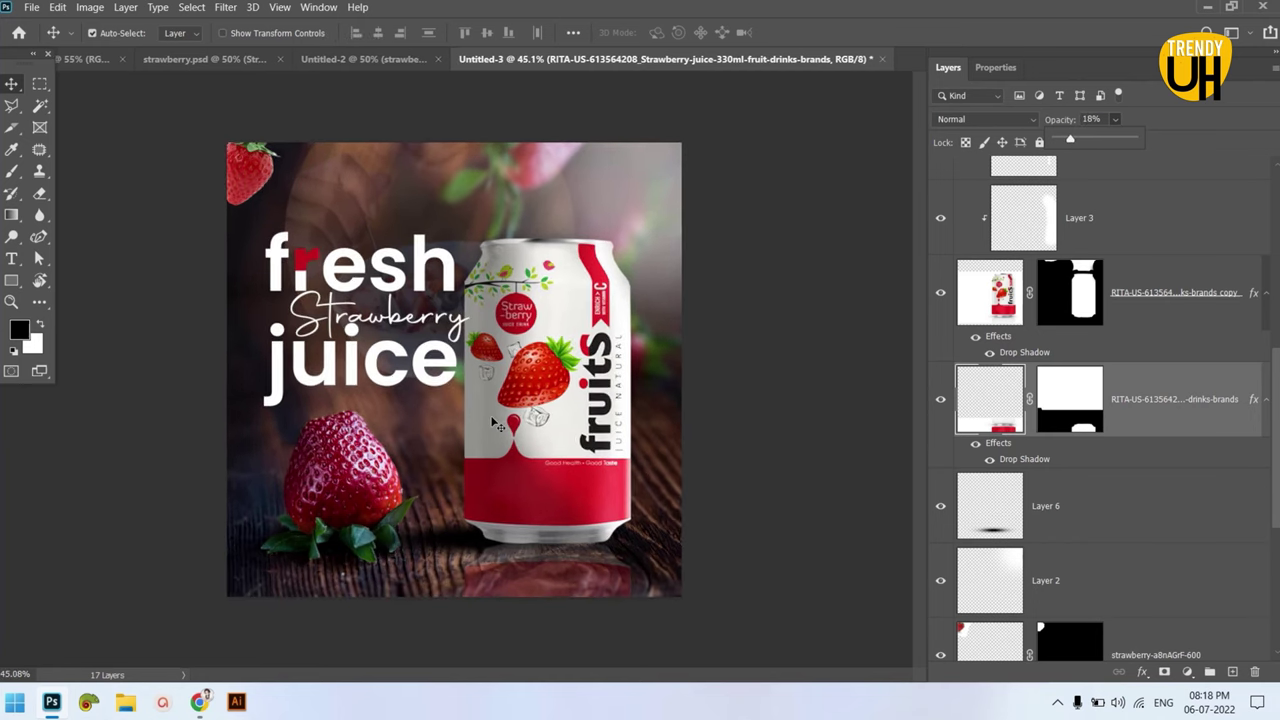
pyautogui.click(601, 326)
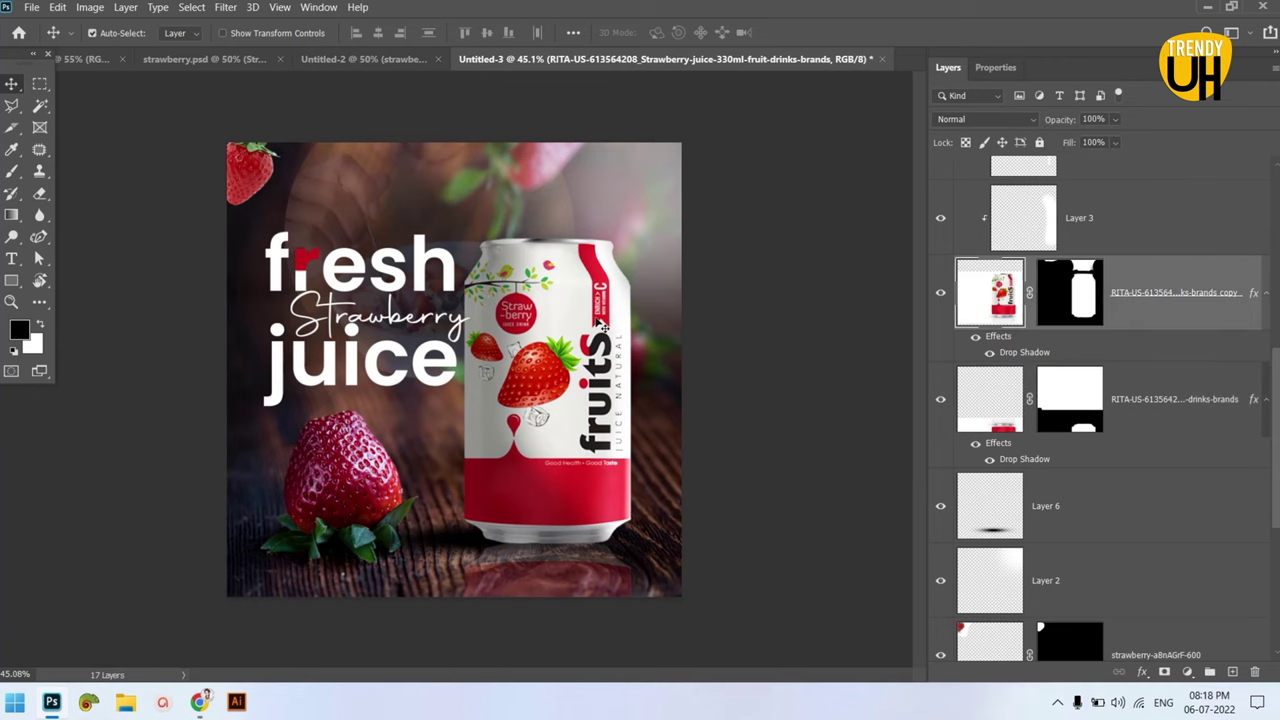
# - Soften the can copy's drop shadow to 31% opacity, 13% spread and 27 px size
pyautogui.rightClick(1166, 322)
pyautogui.click(1043, 14)
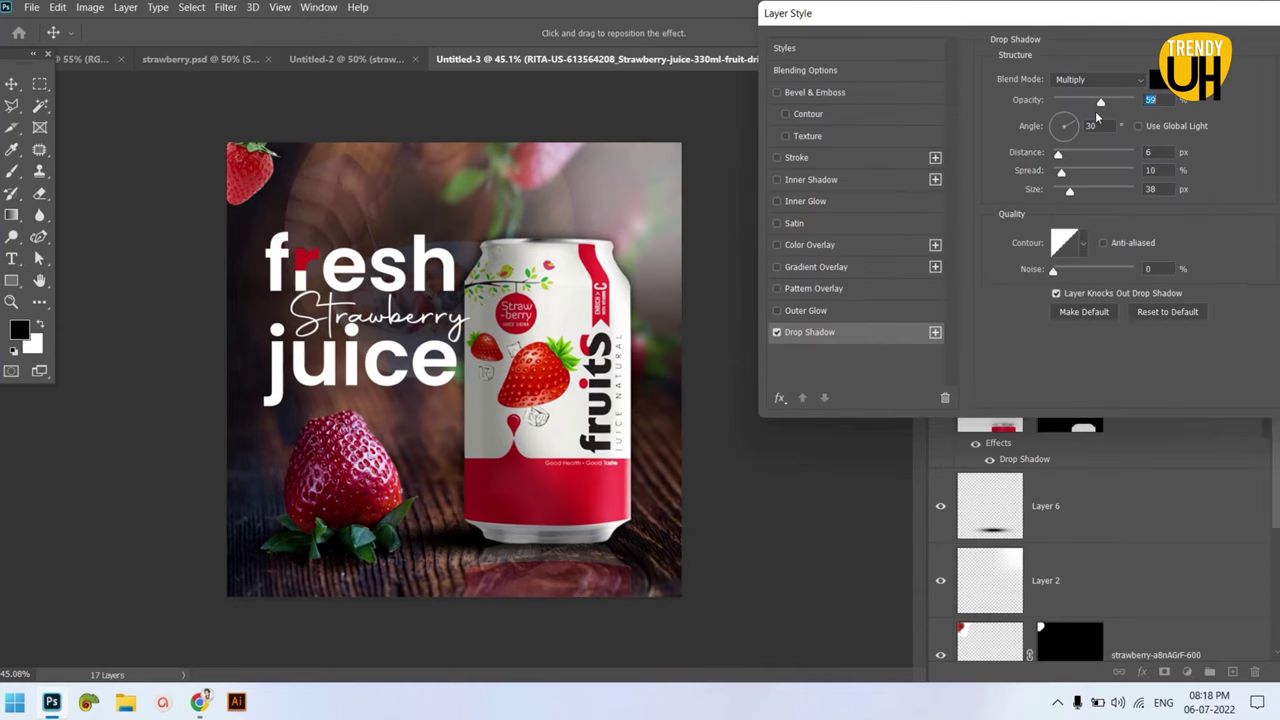
pyautogui.moveTo(1097, 113); pyautogui.dragTo(1116, 110)
pyautogui.moveTo(1114, 103); pyautogui.dragTo(1074, 110)
pyautogui.click(1060, 155)
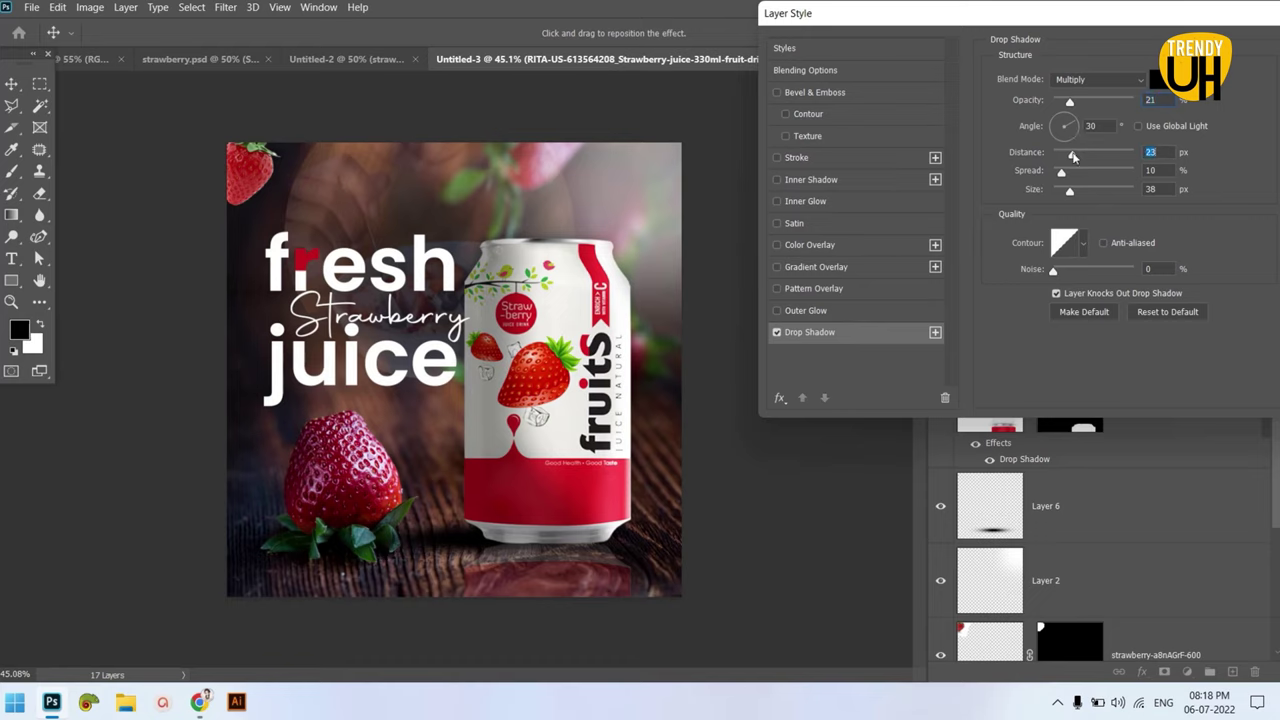
pyautogui.moveTo(1063, 174)
pyautogui.mouseDown()
pyautogui.moveTo(1079, 174)
pyautogui.moveTo(1080, 195)
pyautogui.moveTo(1062, 195)
pyautogui.mouseUp()
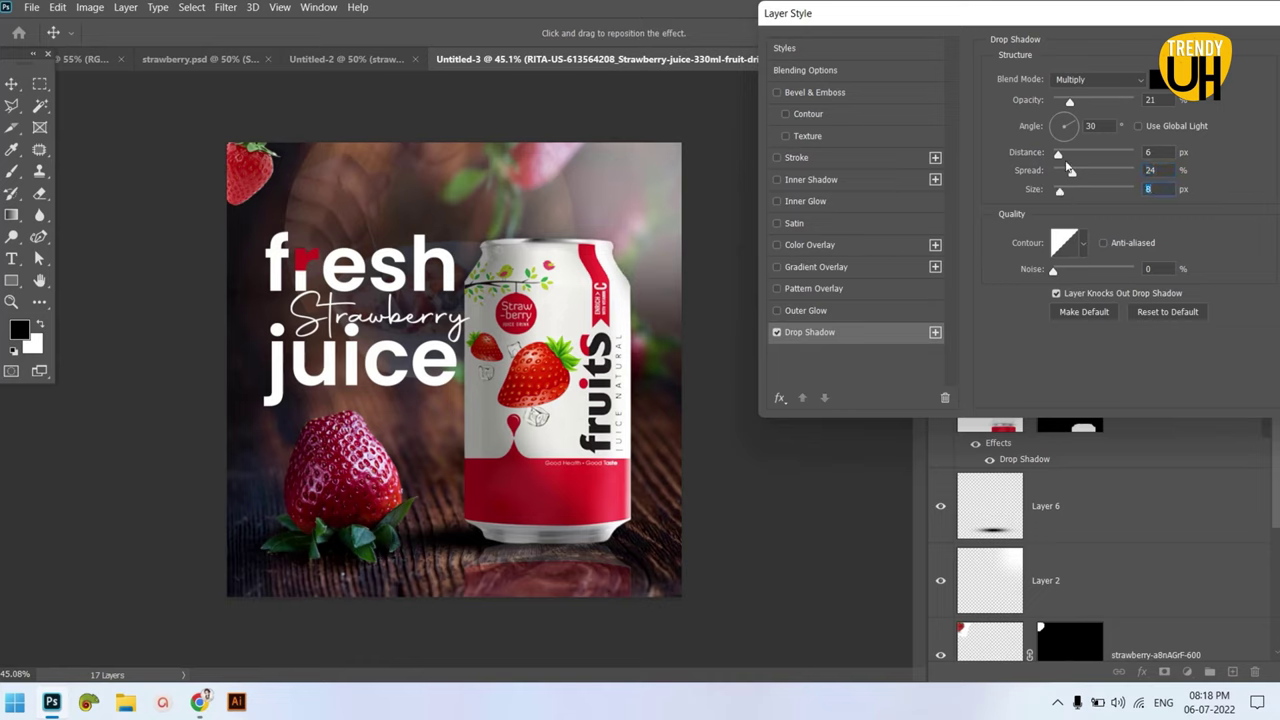
pyautogui.moveTo(1071, 104); pyautogui.dragTo(1081, 106)
pyautogui.moveTo(1062, 195); pyautogui.dragTo(1071, 195)
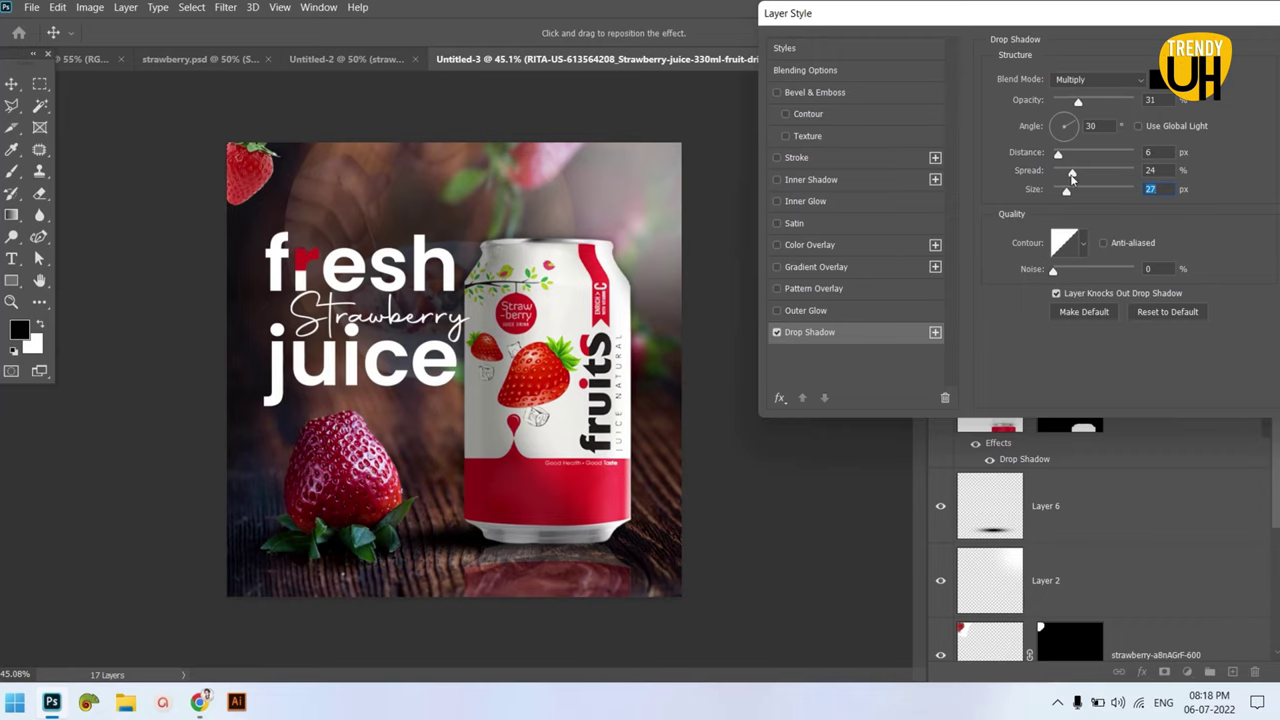
pyautogui.moveTo(1071, 175)
pyautogui.mouseDown()
pyautogui.moveTo(1056, 177)
pyautogui.moveTo(1066, 184)
pyautogui.mouseUp()
pyautogui.click(1143, 64)
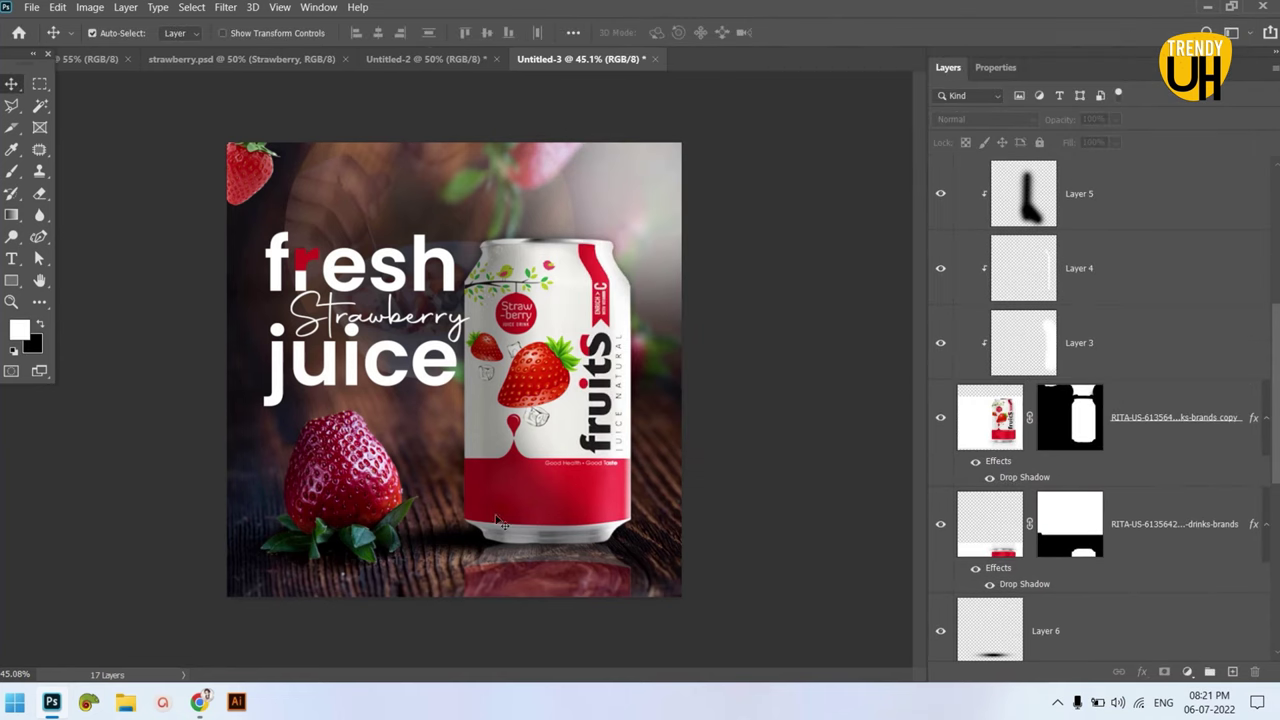
# - Drag the TRENDY UH logo from Untitled-2 onto the can and move LOGO (1) below Layer 3
pyautogui.click(425, 59)
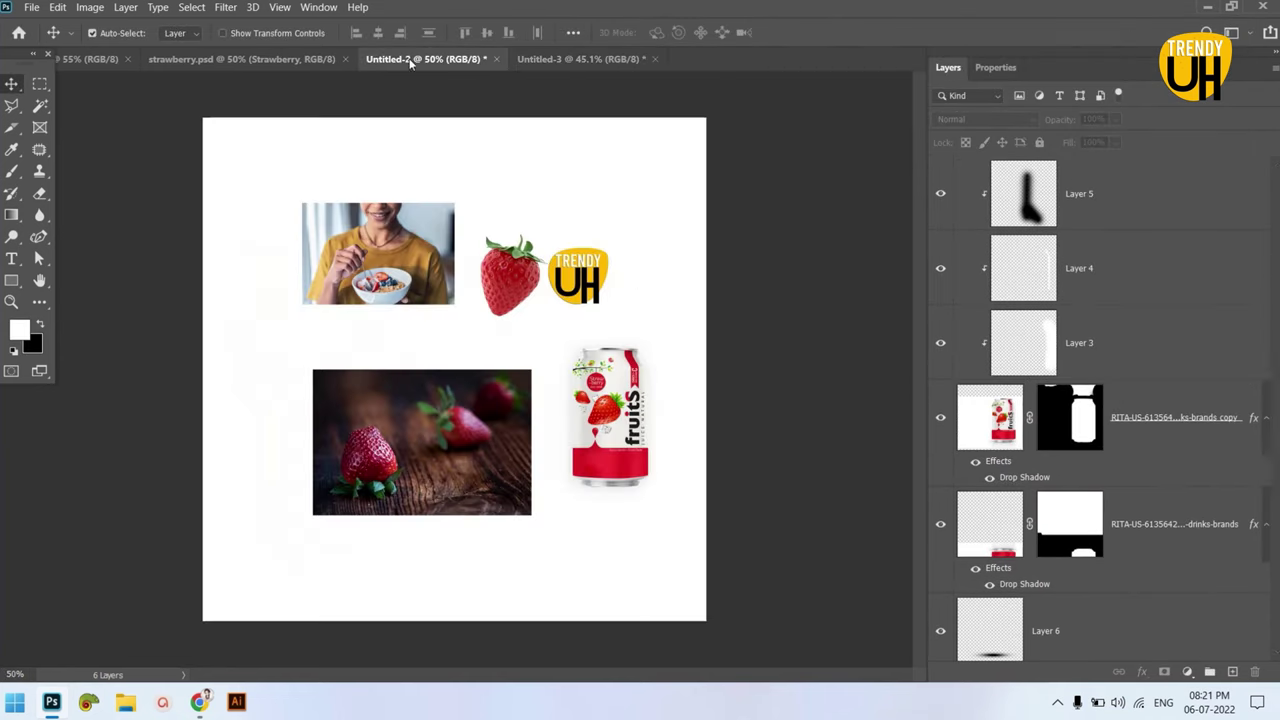
pyautogui.moveTo(586, 254); pyautogui.dragTo(622, 62)
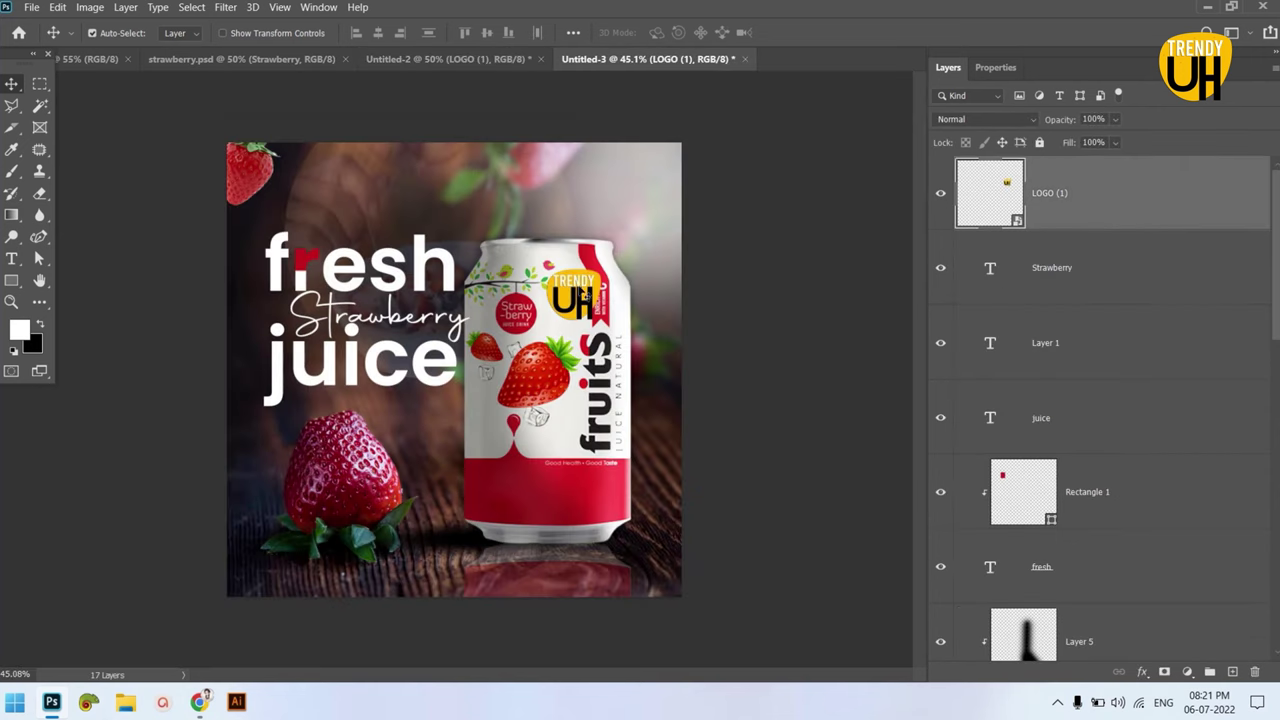
pyautogui.moveTo(622, 60)
pyautogui.mouseDown()
pyautogui.moveTo(540, 497)
pyautogui.moveTo(508, 491)
pyautogui.mouseUp()
pyautogui.moveTo(1095, 201); pyautogui.dragTo(1111, 175)
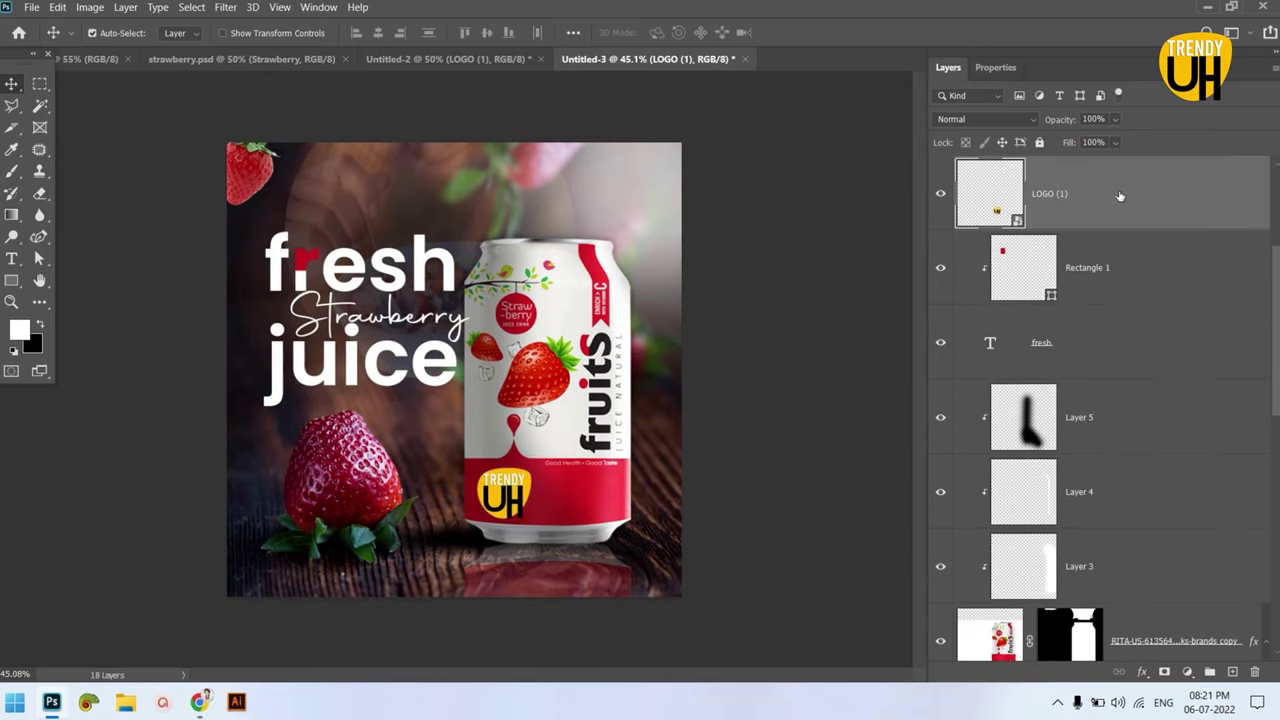
pyautogui.moveTo(1111, 175); pyautogui.dragTo(1114, 184)
pyautogui.moveTo(1107, 185); pyautogui.dragTo(1107, 604)
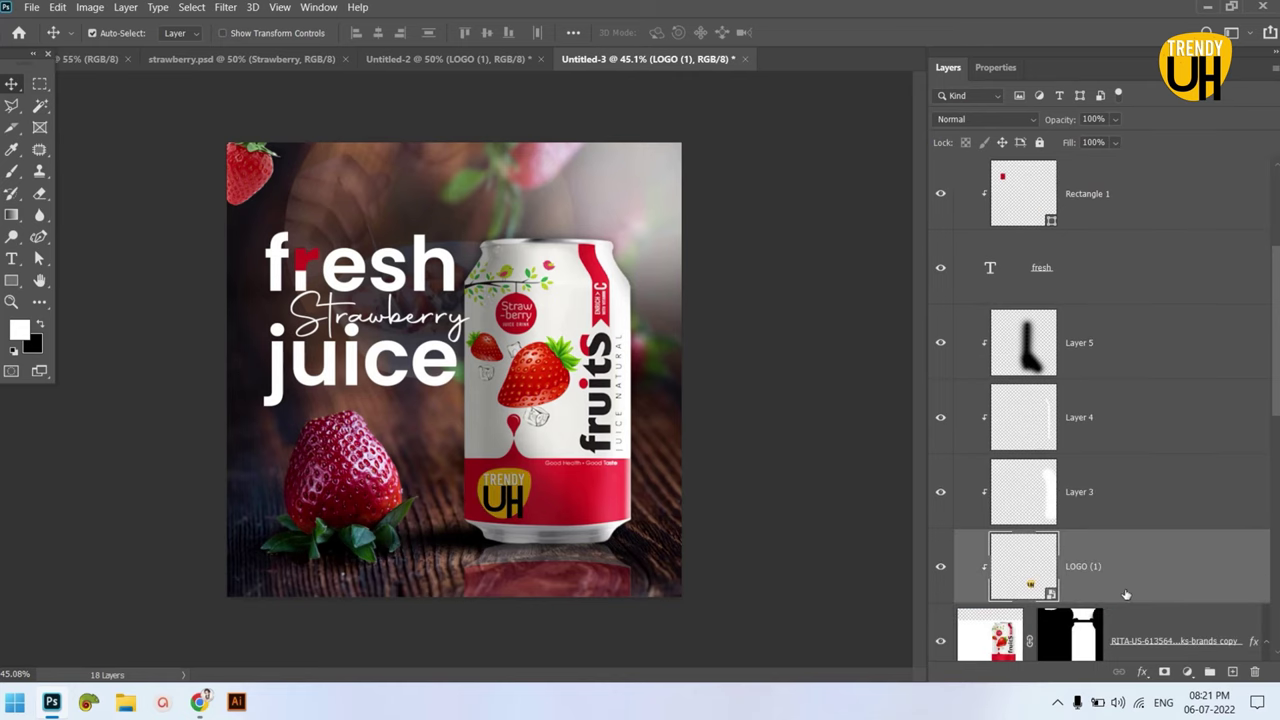
pyautogui.scroll(1, 597, 560)
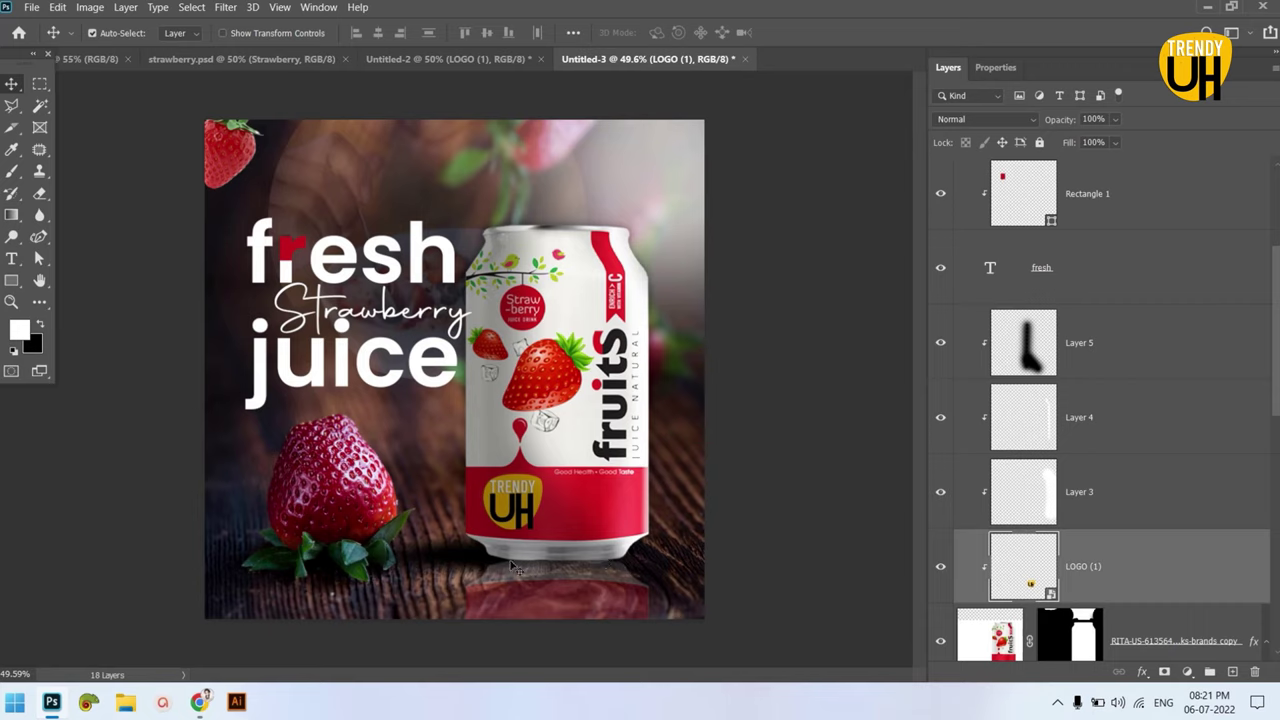
# - Type TUH on the can and shrink it onto the red band
pyautogui.click(12, 258)
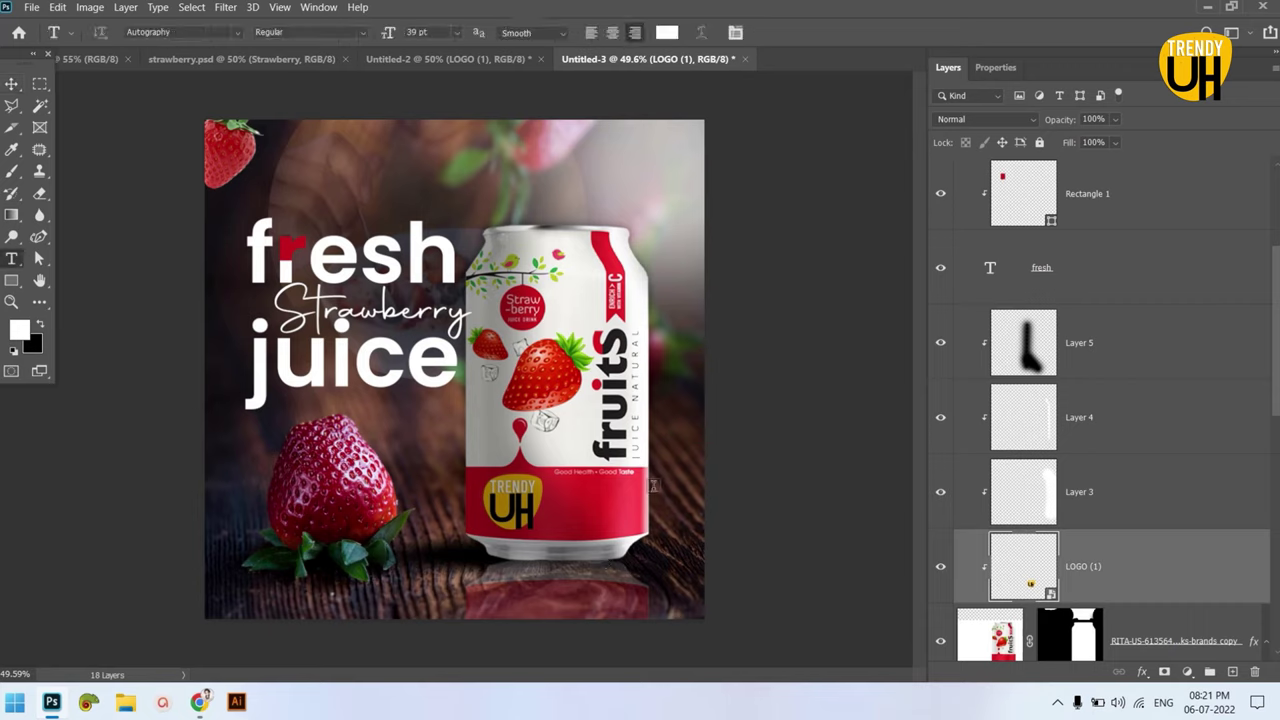
pyautogui.click(560, 405)
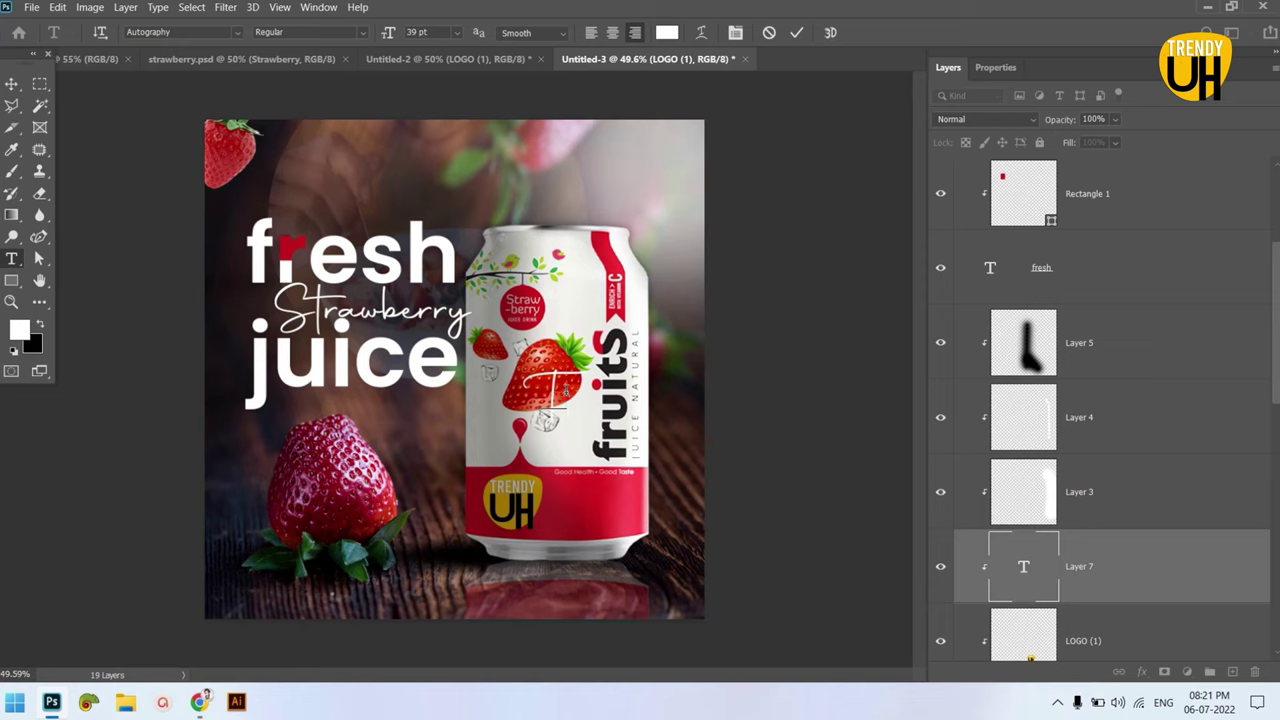
pyautogui.write('TUH')
pyautogui.hotkey('ctrl', 't')
pyautogui.moveTo(502, 402)
pyautogui.mouseDown()
pyautogui.moveTo(607, 500)
pyautogui.moveTo(636, 480)
pyautogui.mouseUp()
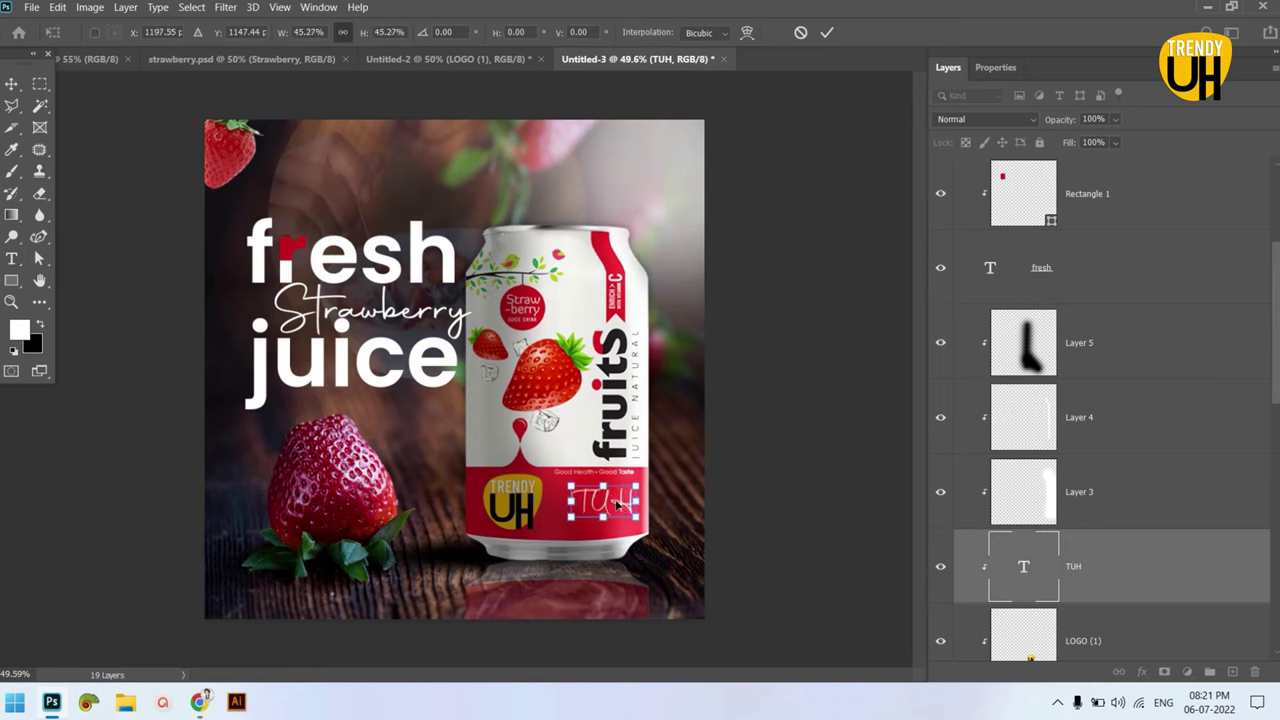
pyautogui.click(826, 32)
# - Change the TUH text's font to Poppins Bold
pyautogui.doubleClick(1024, 566)
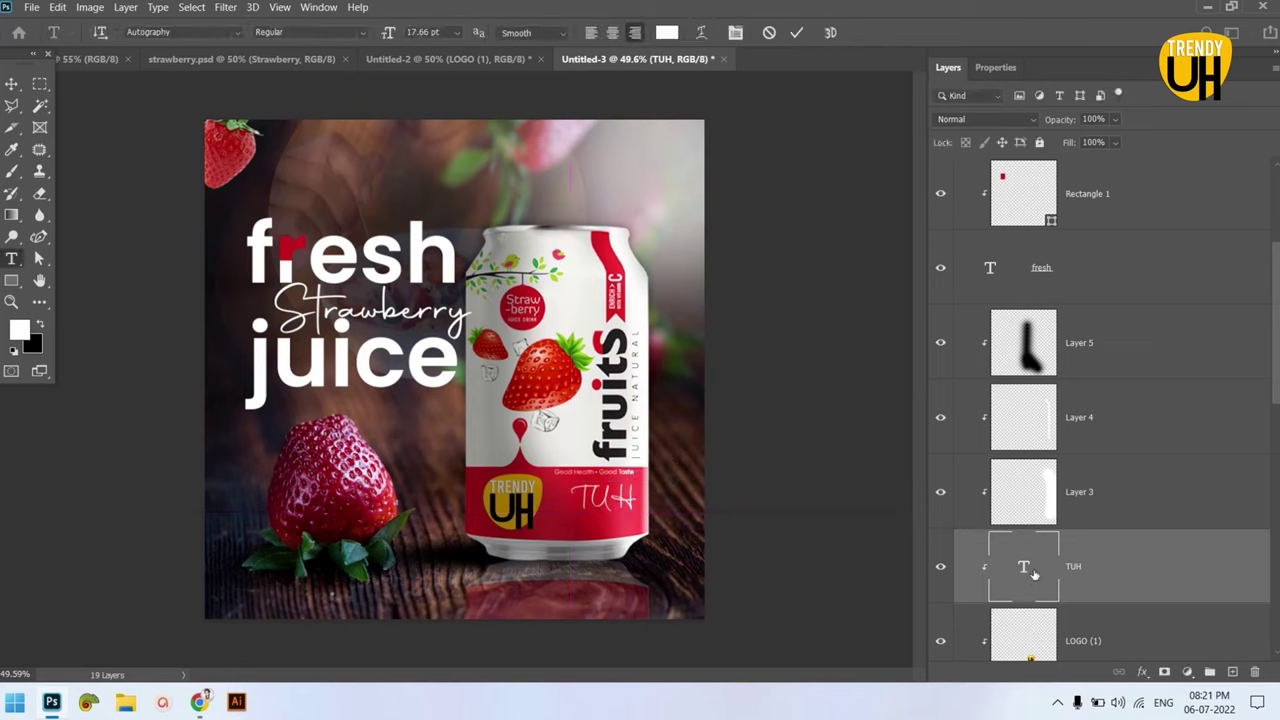
pyautogui.moveTo(127, 32); pyautogui.dragTo(160, 32)
pyautogui.write('po')
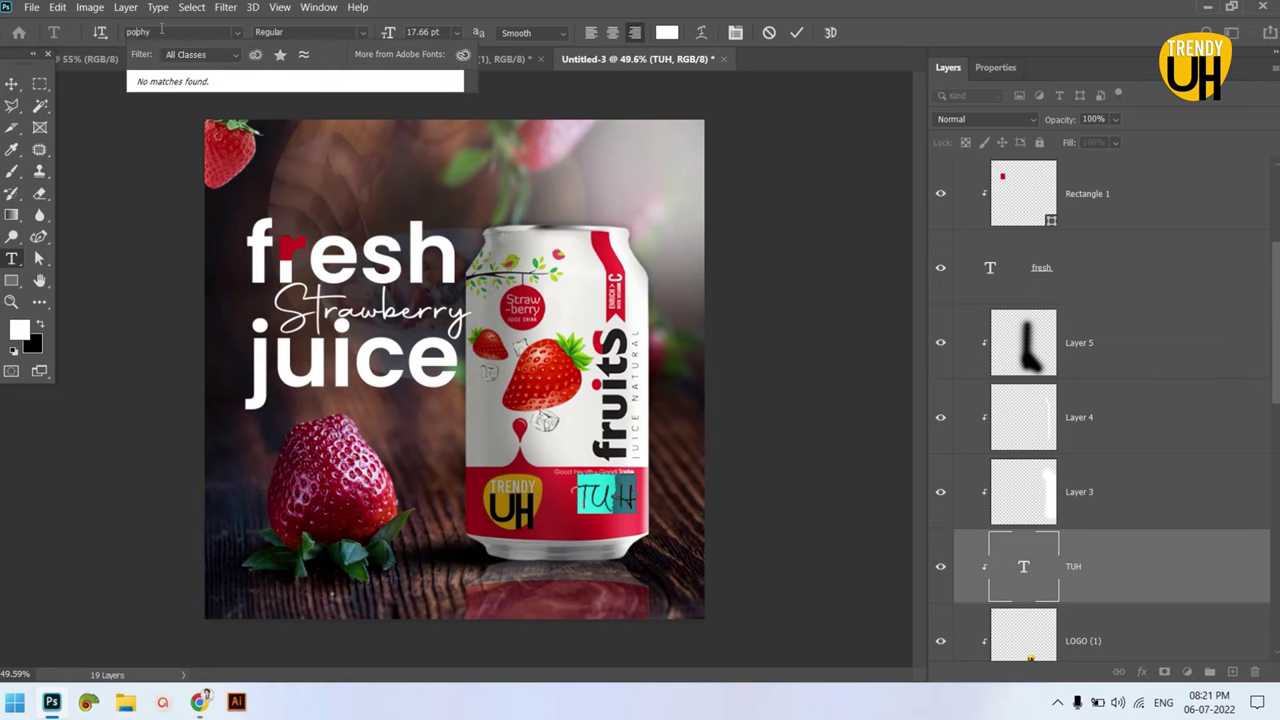
pyautogui.press('Delete')
pyautogui.press('Delete')
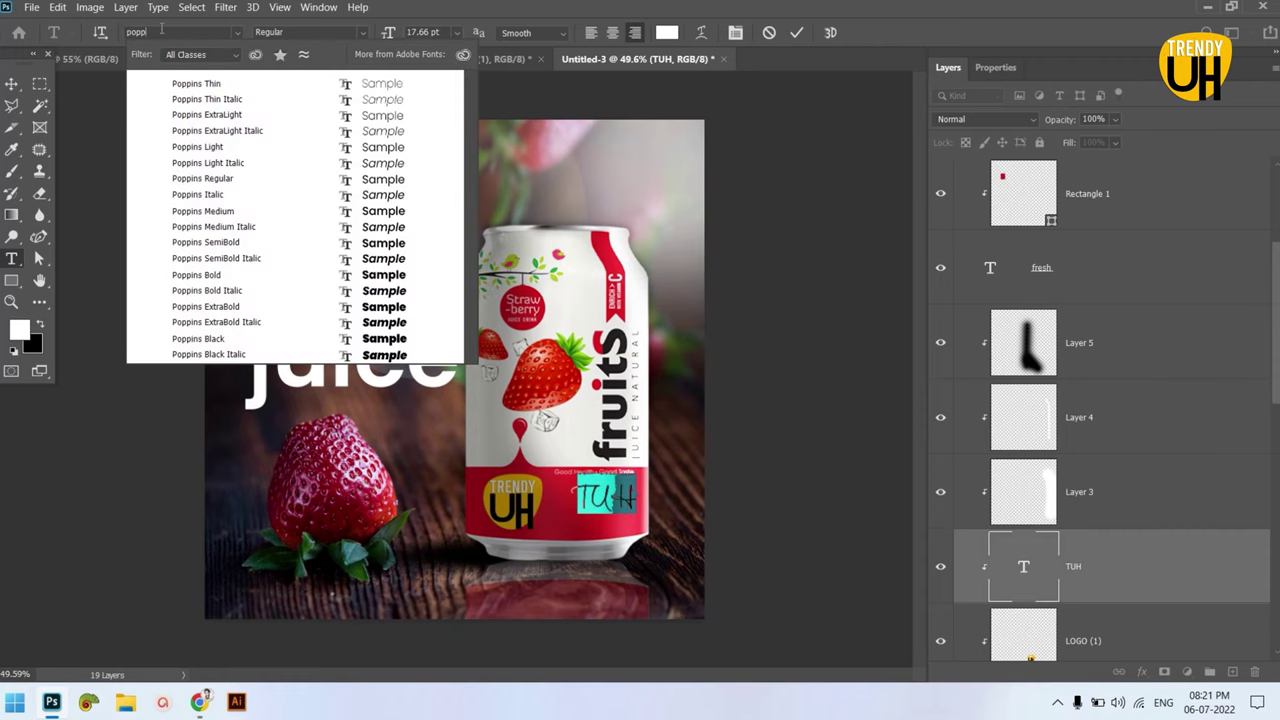
pyautogui.click(227, 242)
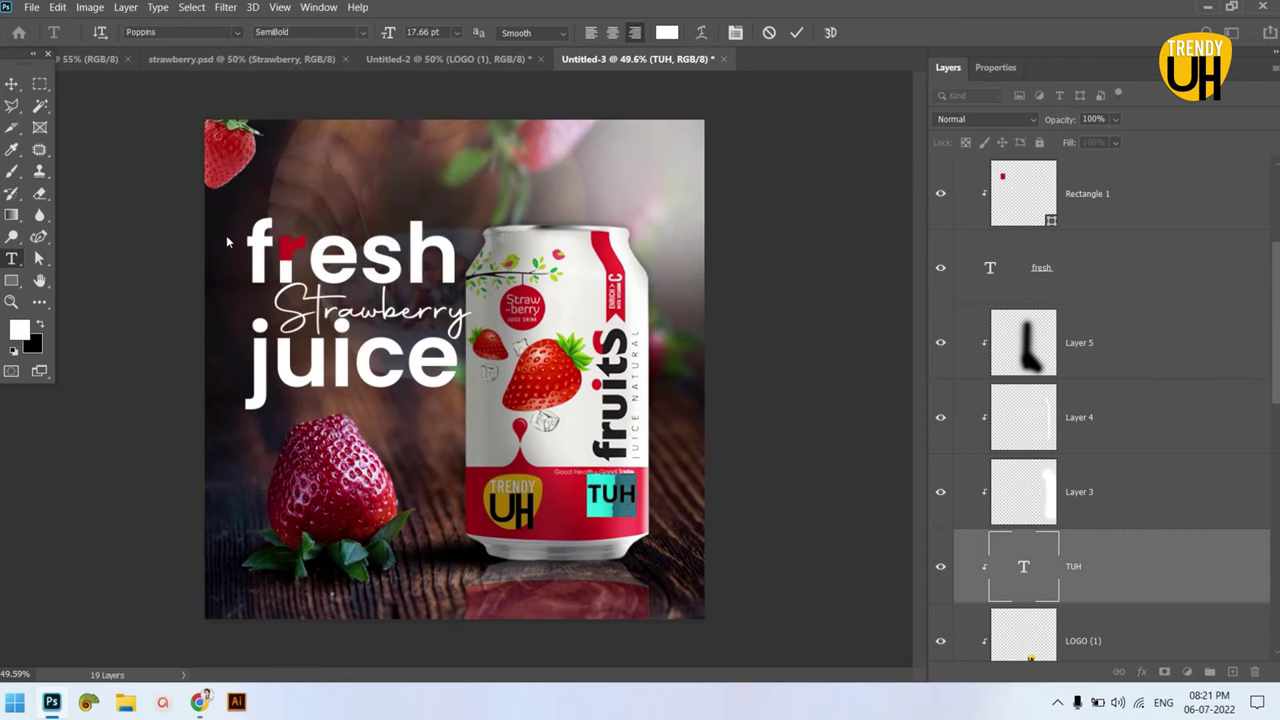
pyautogui.click(357, 32)
pyautogui.click(303, 214)
pyautogui.click(796, 32)
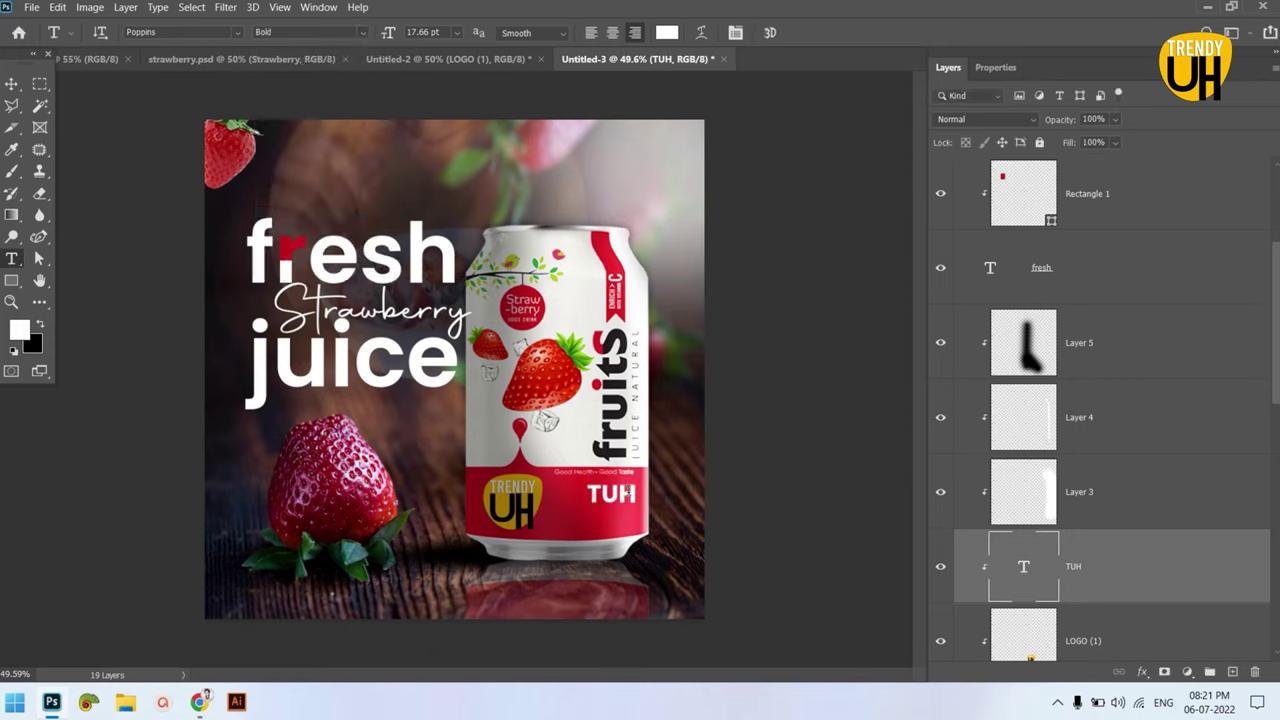
# - Reposition the TUH text beside the logo and resize it again
pyautogui.press('v')
pyautogui.moveTo(630, 500); pyautogui.dragTo(656, 484)
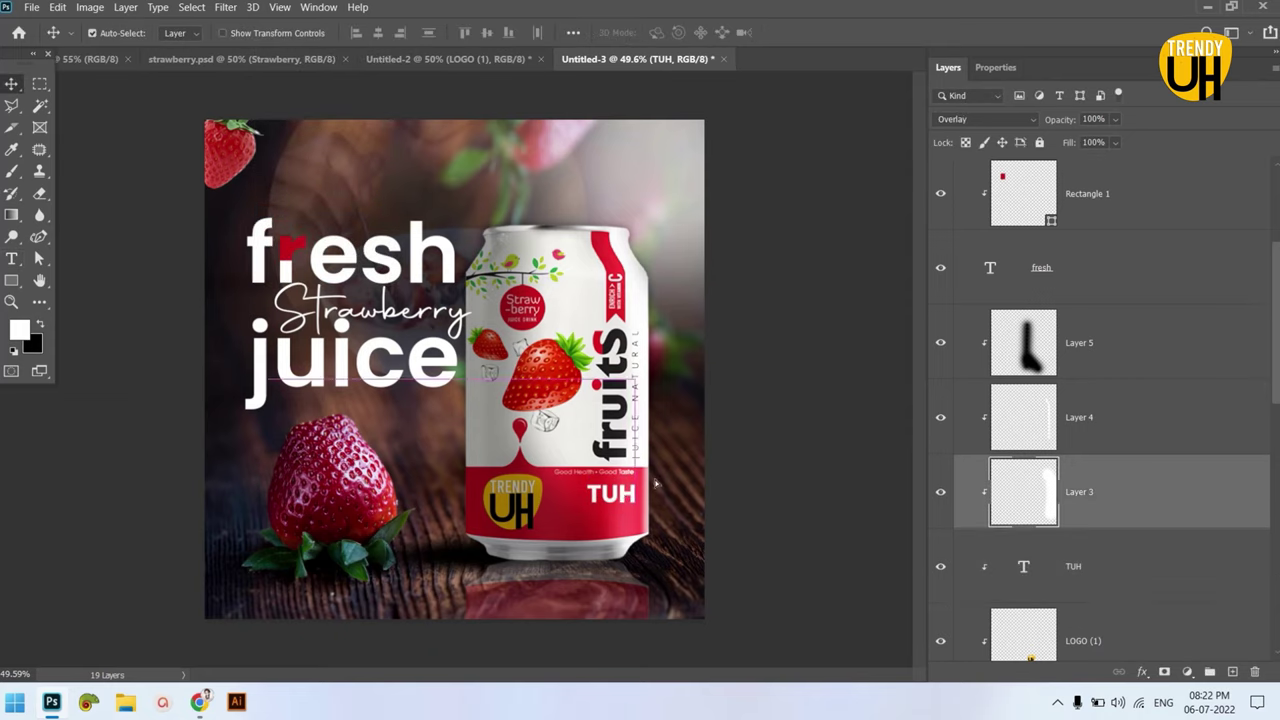
pyautogui.click(1093, 566)
pyautogui.hotkey('ctrl', 't')
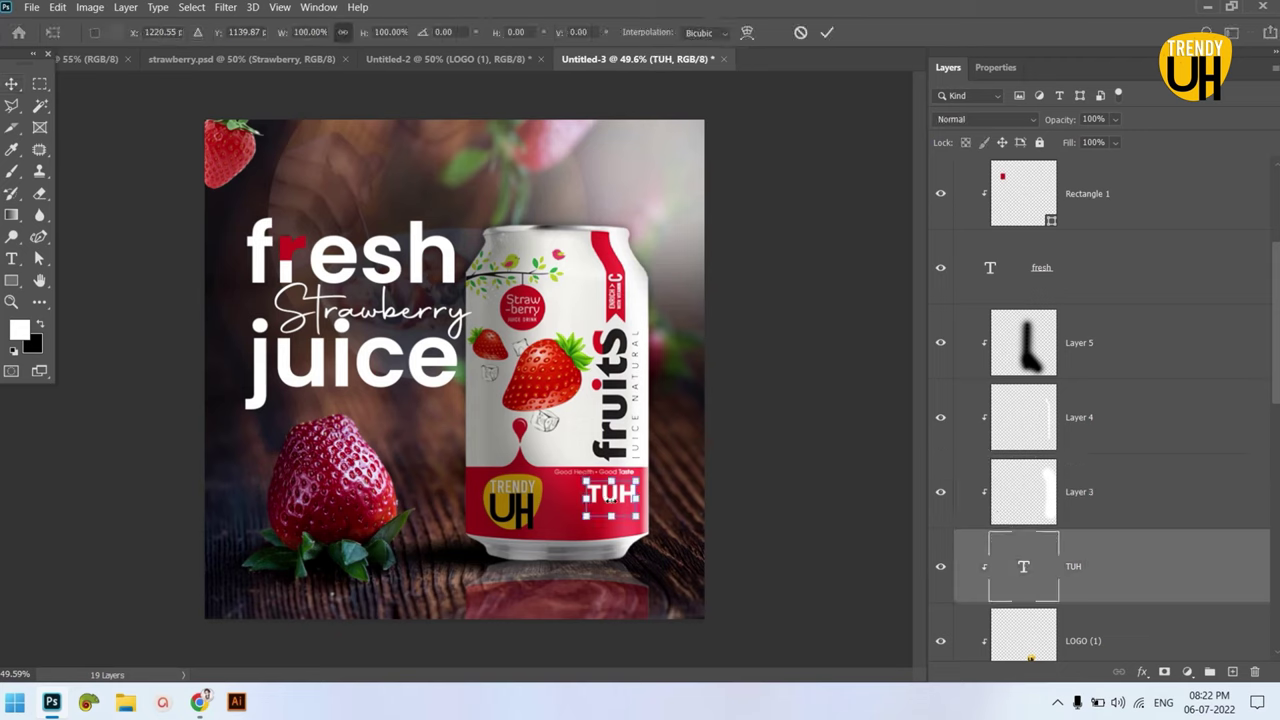
pyautogui.click(827, 32)
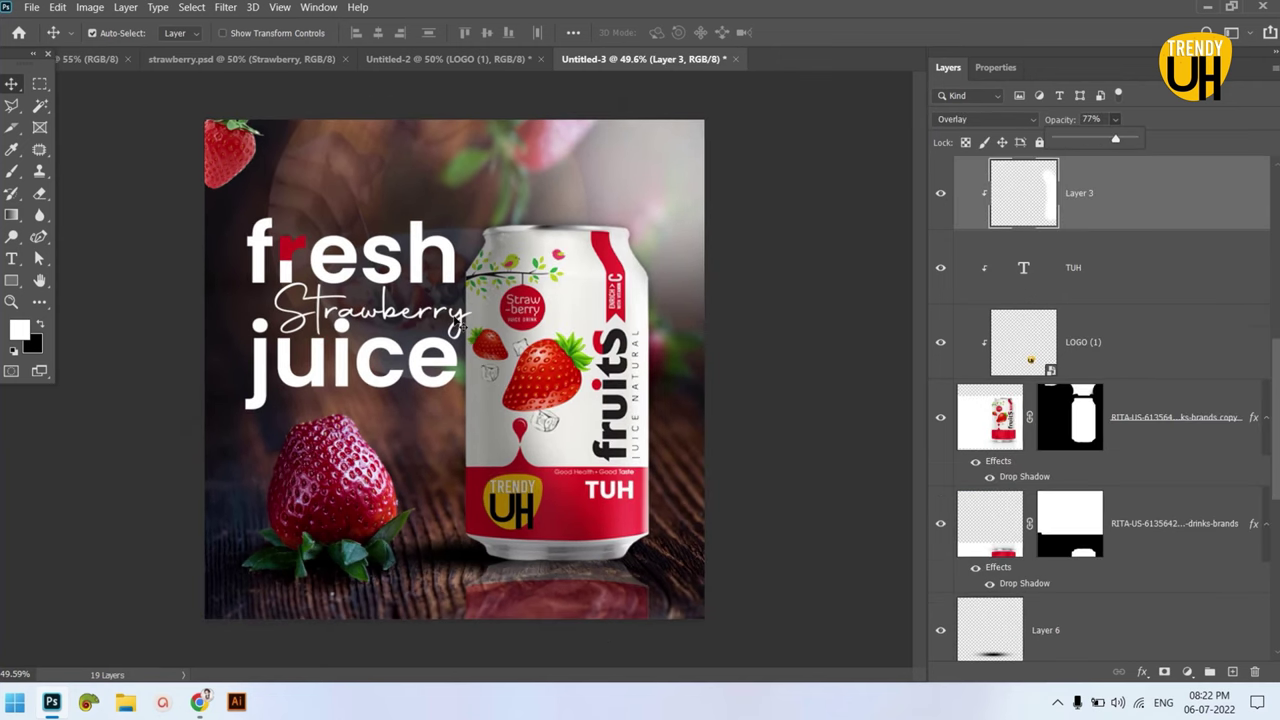
# - Nudge the Strawberry script word left and scale it down to about 83%
pyautogui.click(470, 324)
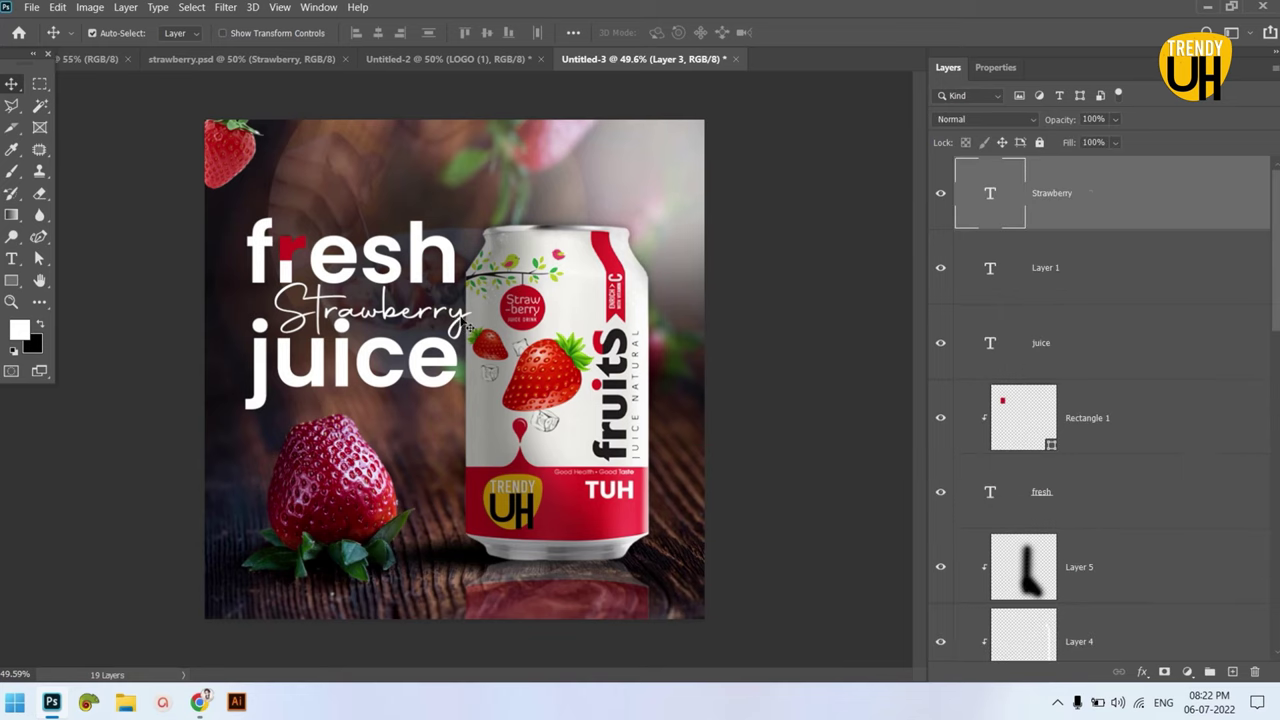
pyautogui.scroll(-10, 1140, 420)
pyautogui.scroll(-3, 1157, 481)
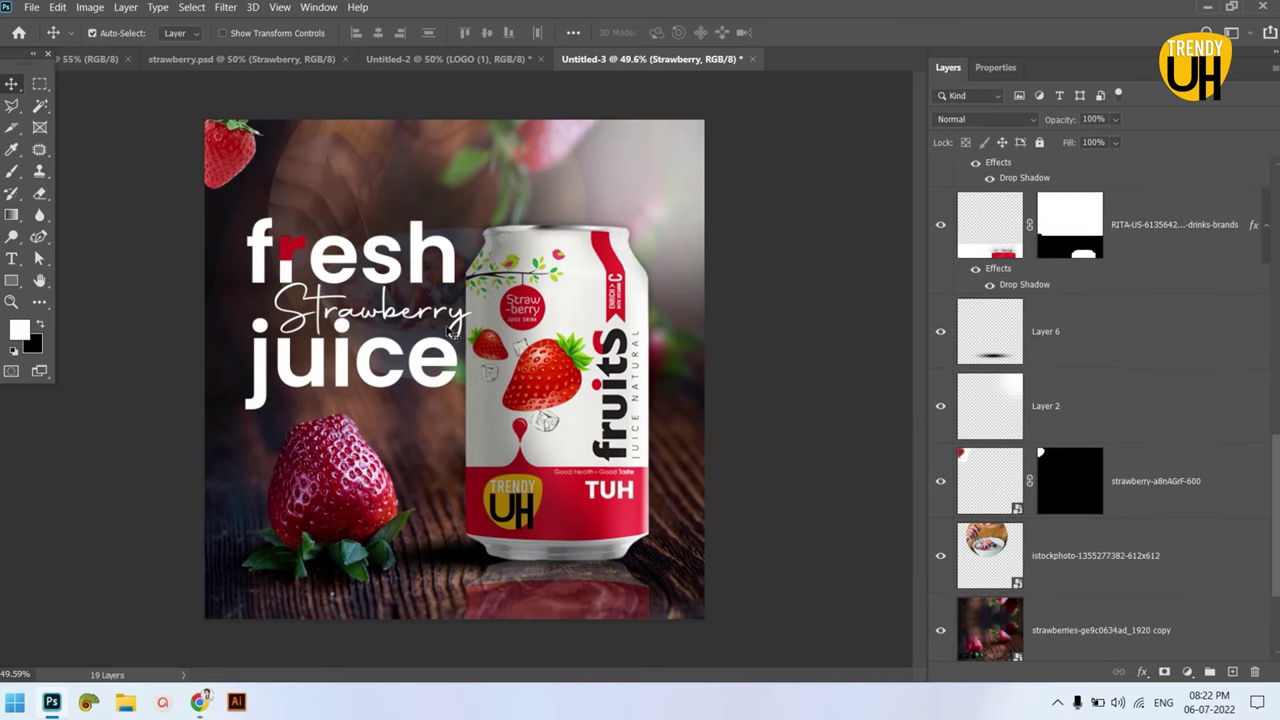
pyautogui.moveTo(440, 318); pyautogui.dragTo(423, 316)
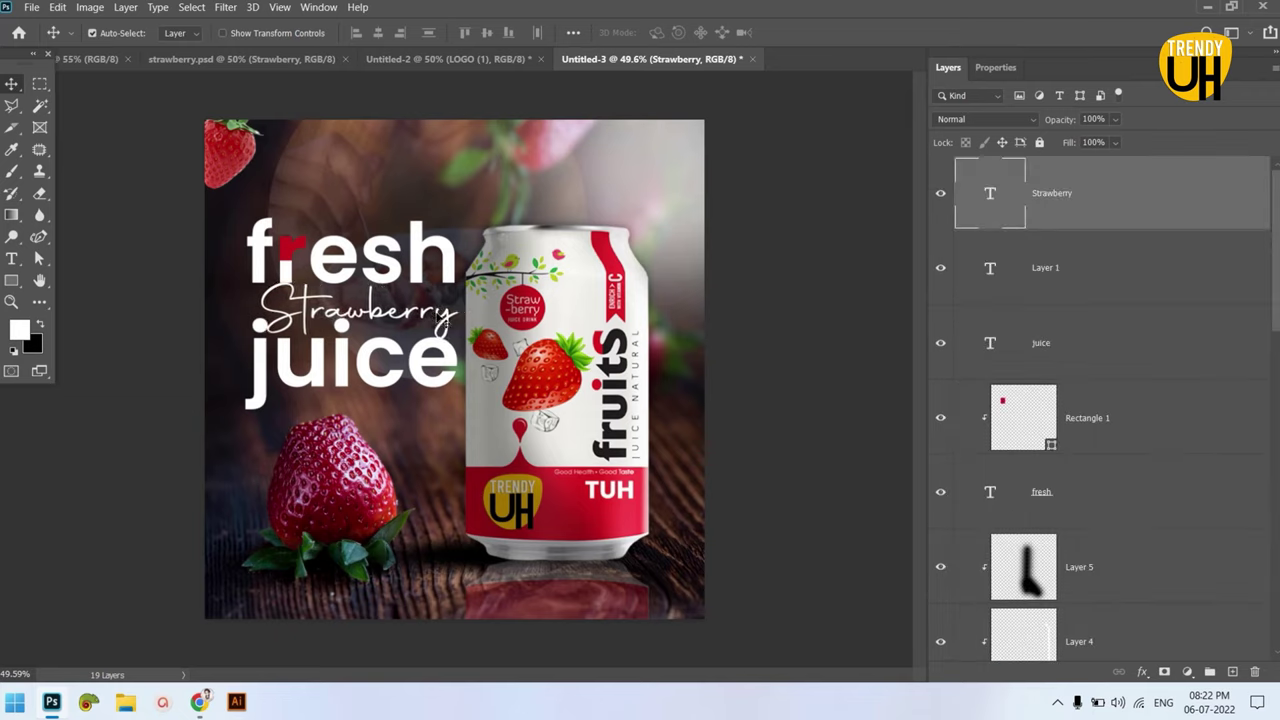
pyautogui.hotkey('ctrl', 't')
pyautogui.moveTo(260, 308); pyautogui.dragTo(293, 308)
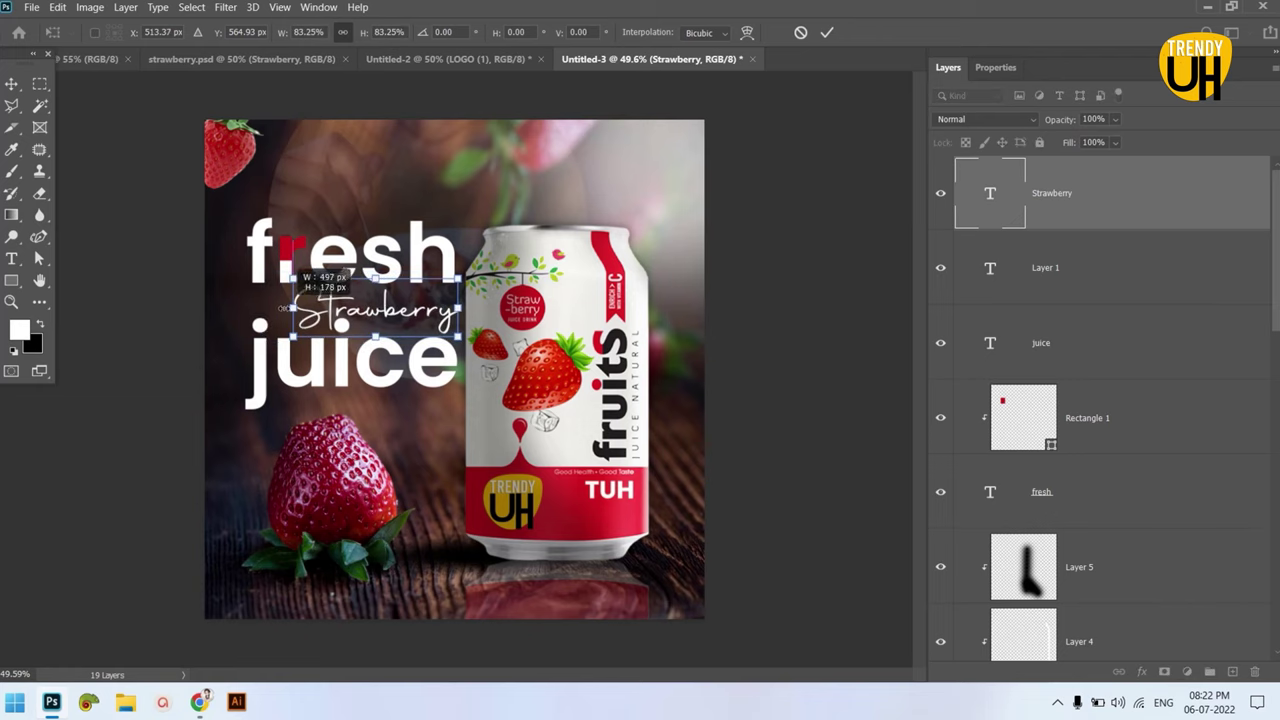
pyautogui.click(828, 32)
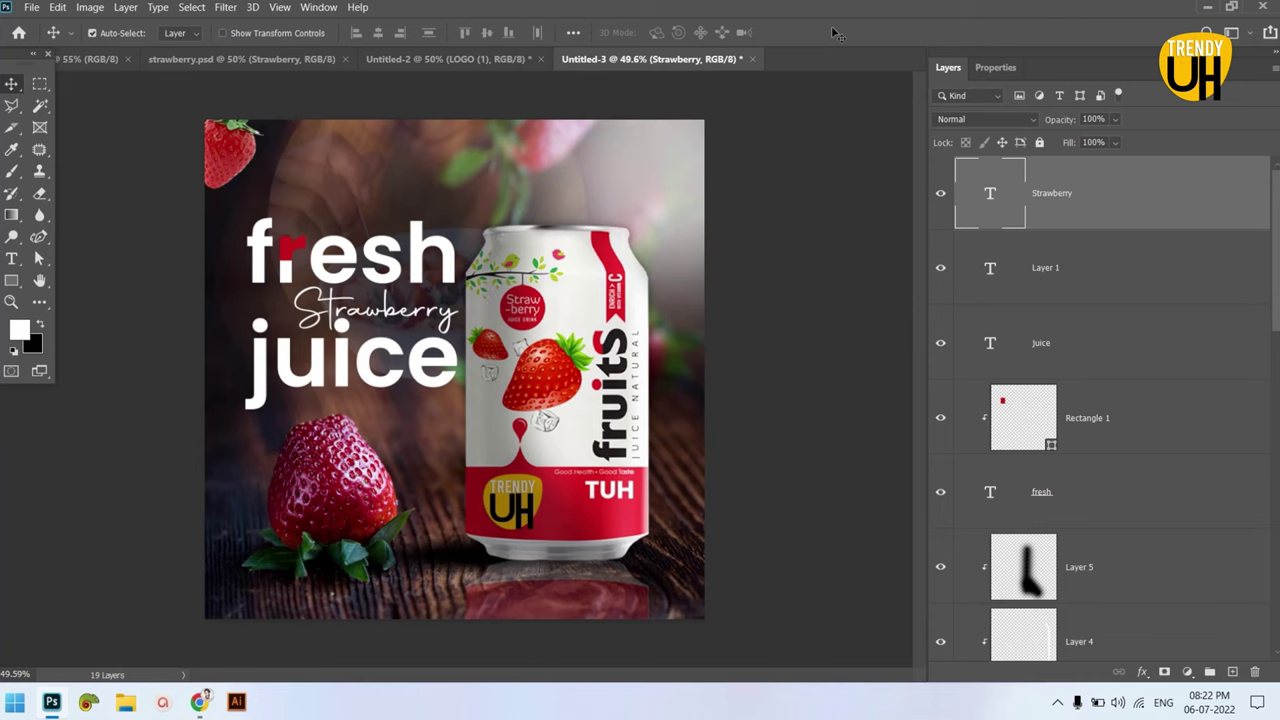
pyautogui.scroll(-5, 1171, 449)
pyautogui.scroll(-3, 1171, 449)
pyautogui.scroll(-4, 1171, 449)
pyautogui.click(1095, 466)
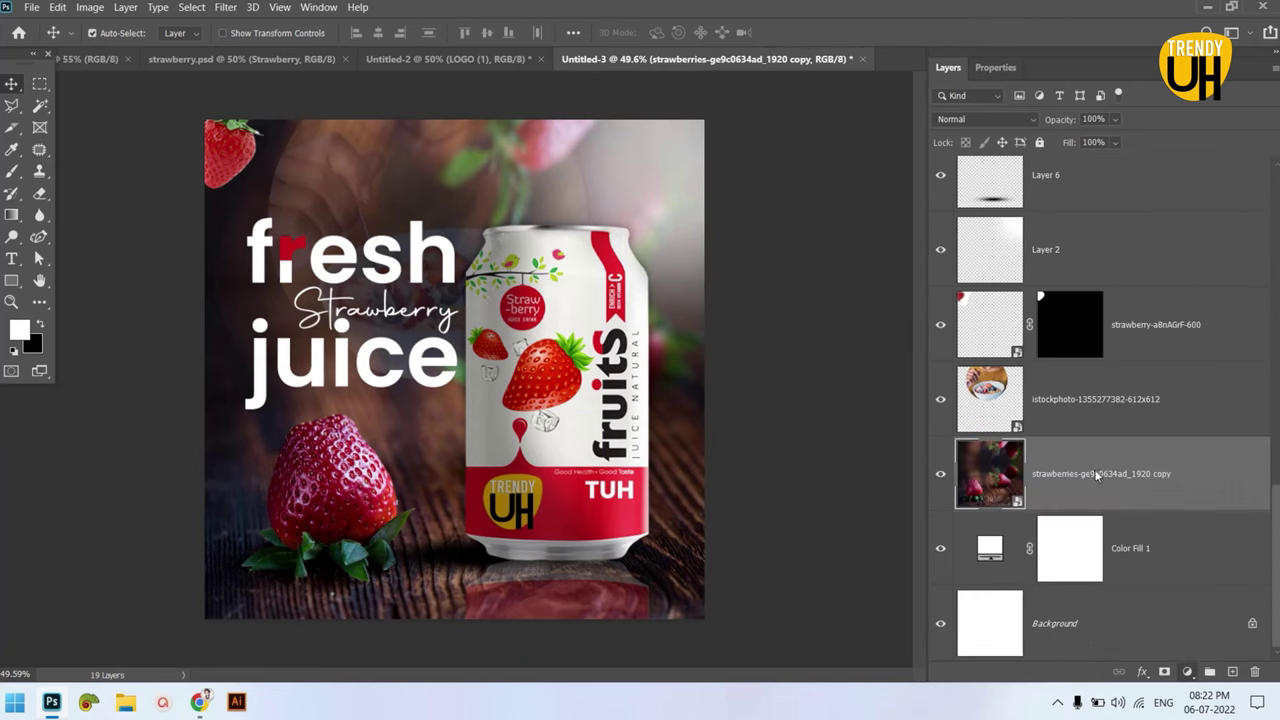
# - Add a #4e873a solid colour fill layer and invert its mask to hide it
pyautogui.click(1188, 672)
pyautogui.click(1171, 377)
pyautogui.write('4e873a')
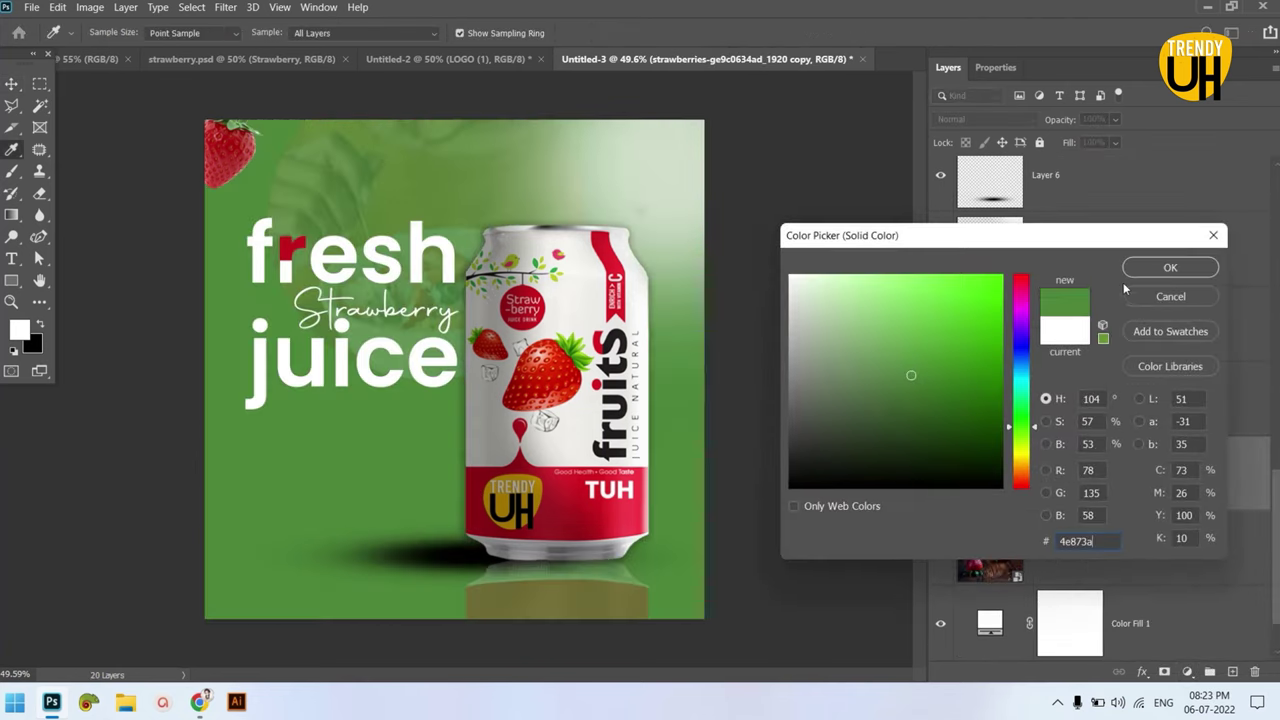
pyautogui.click(1151, 270)
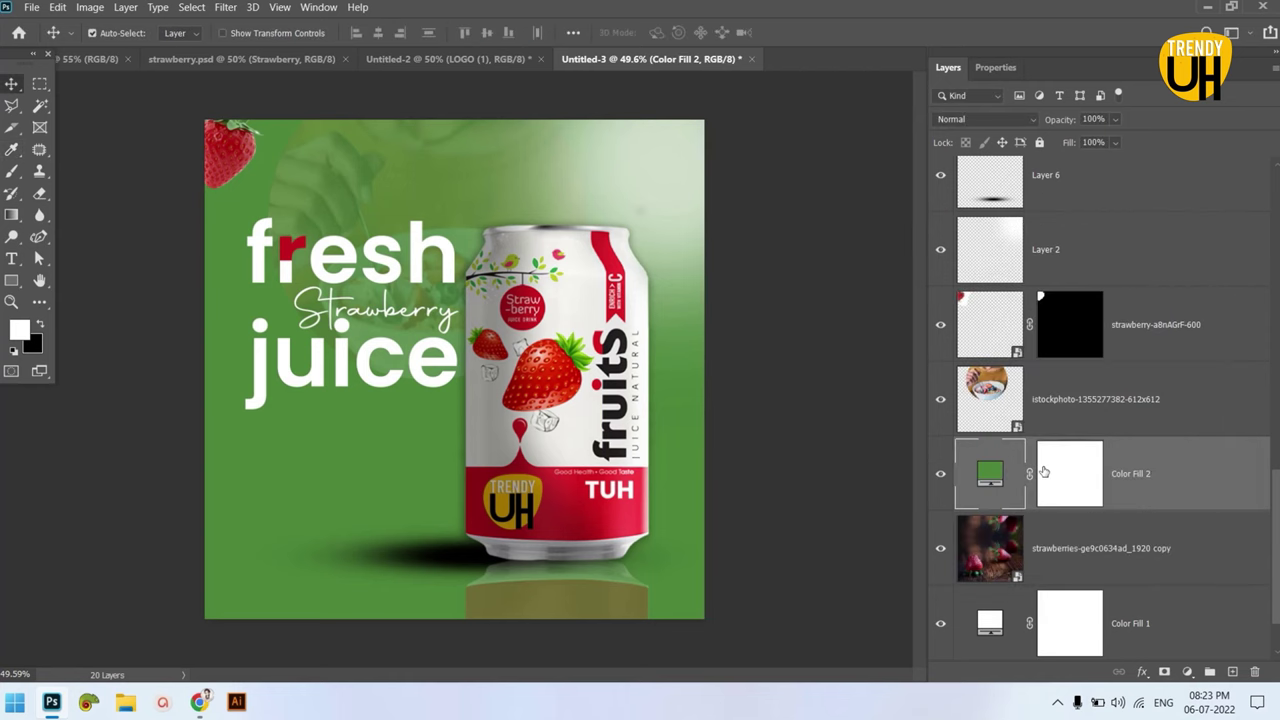
pyautogui.click(1097, 481)
pyautogui.hotkey('ctrl', 'i')
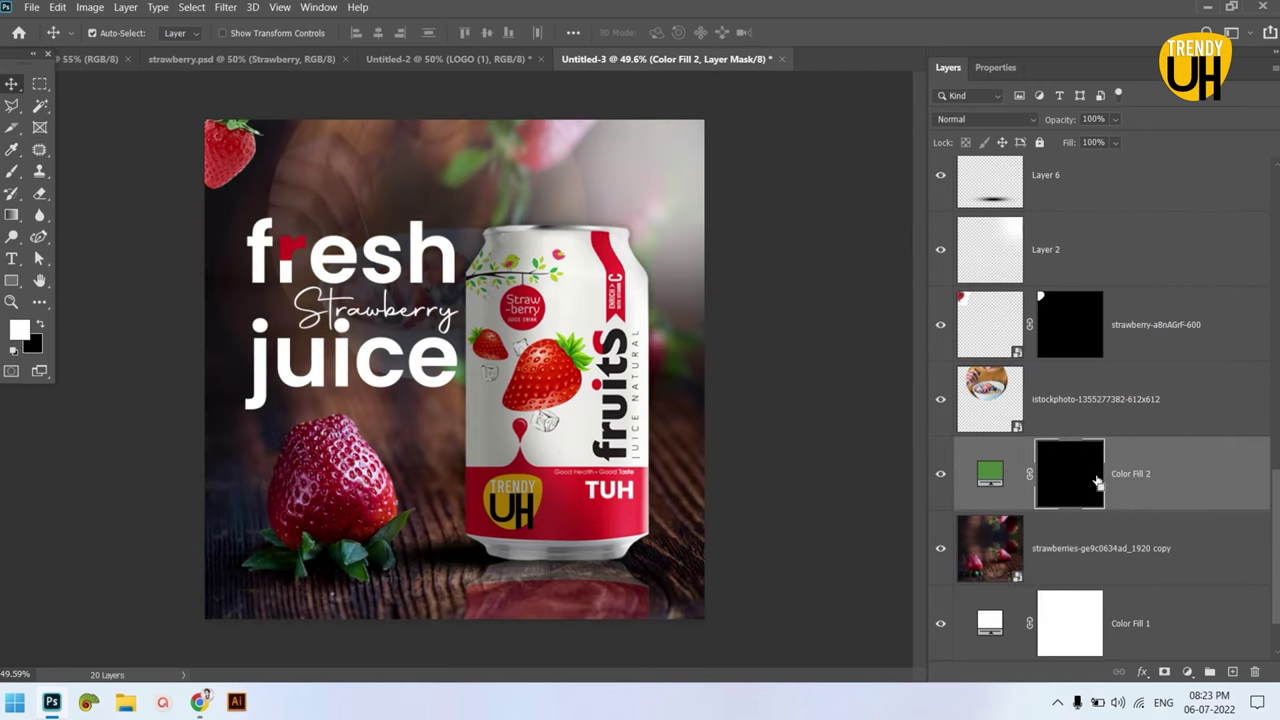
# - Choose the Brush tool with the 603 px brush preset
pyautogui.click(12, 175)
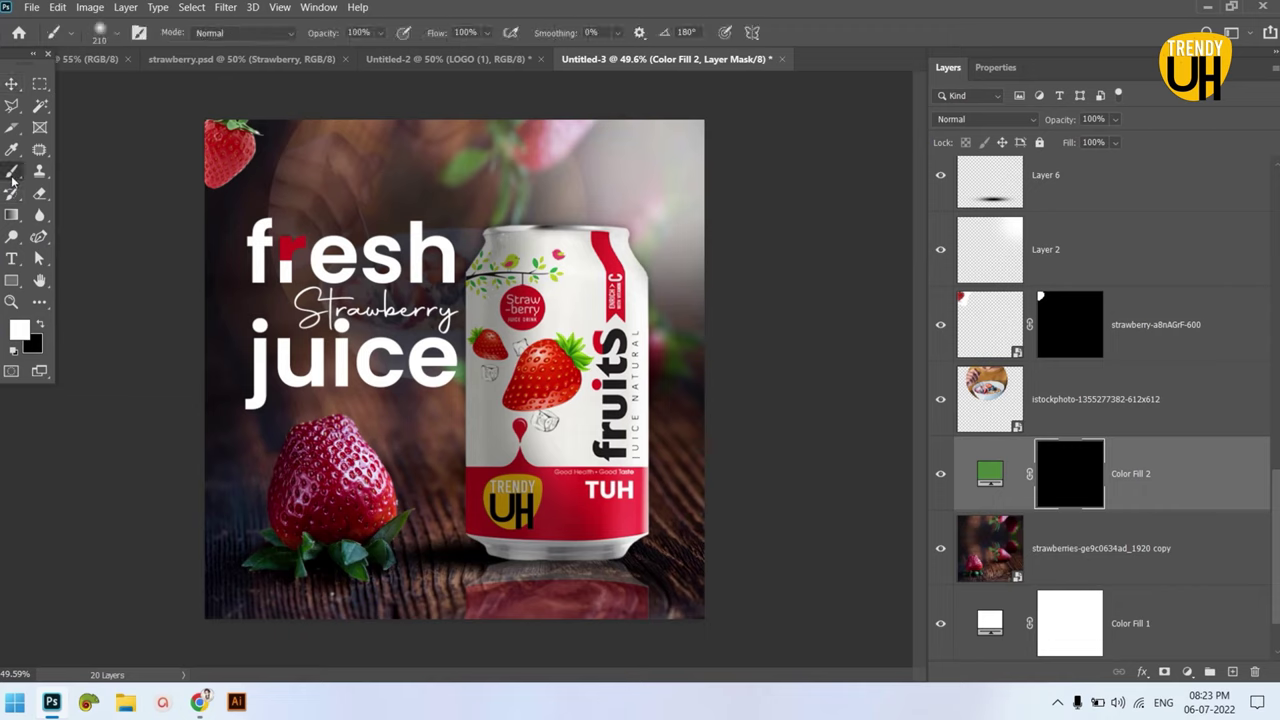
pyautogui.rightClick(17, 177)
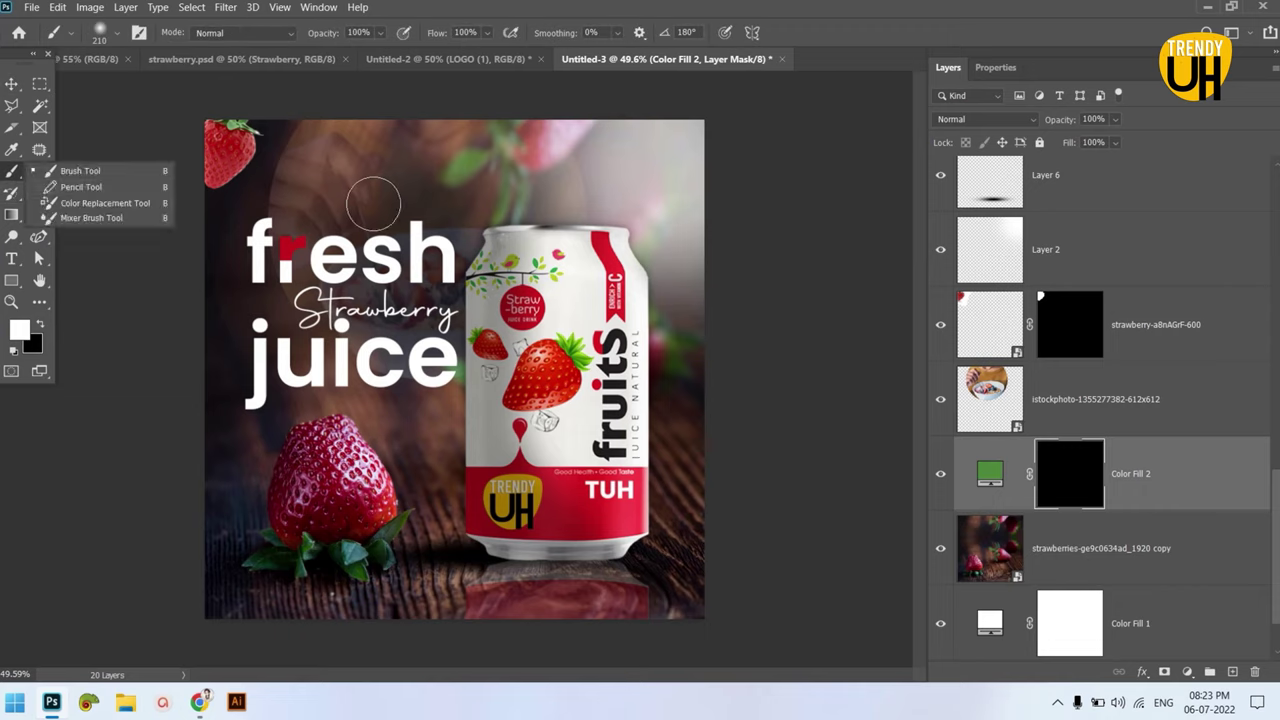
pyautogui.rightClick(383, 350)
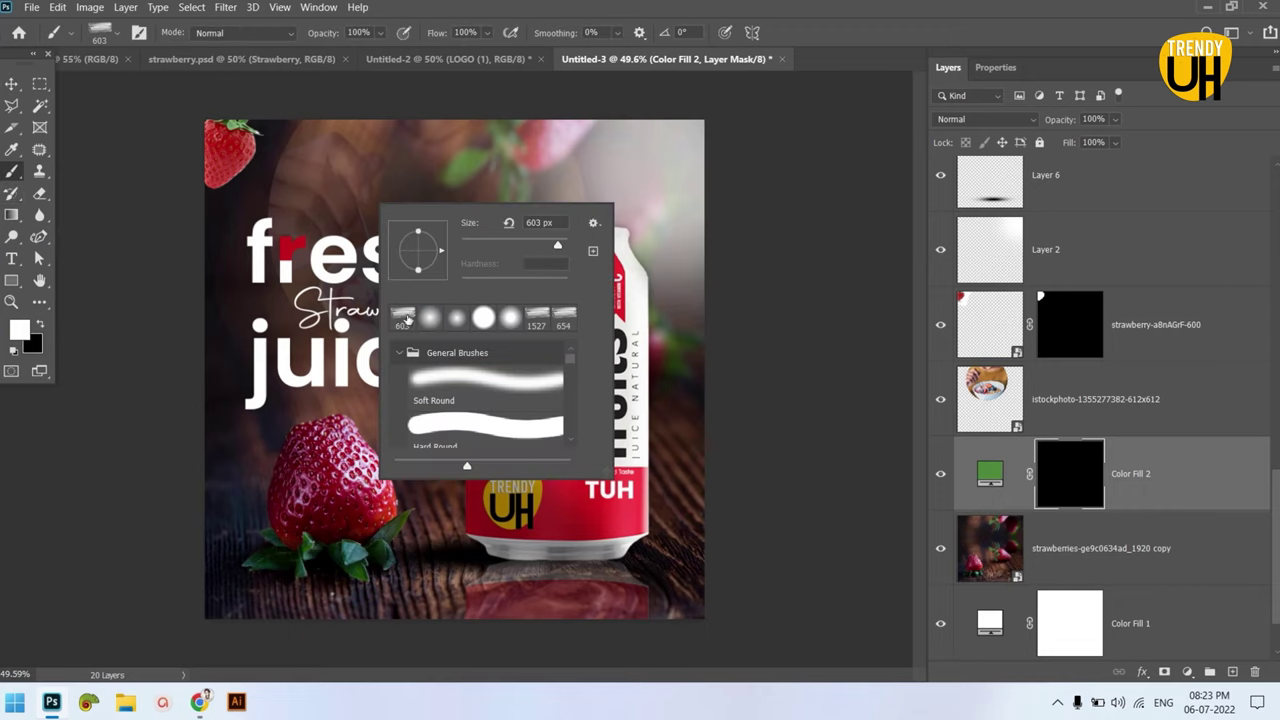
pyautogui.click(404, 316)
pyautogui.press('Return')
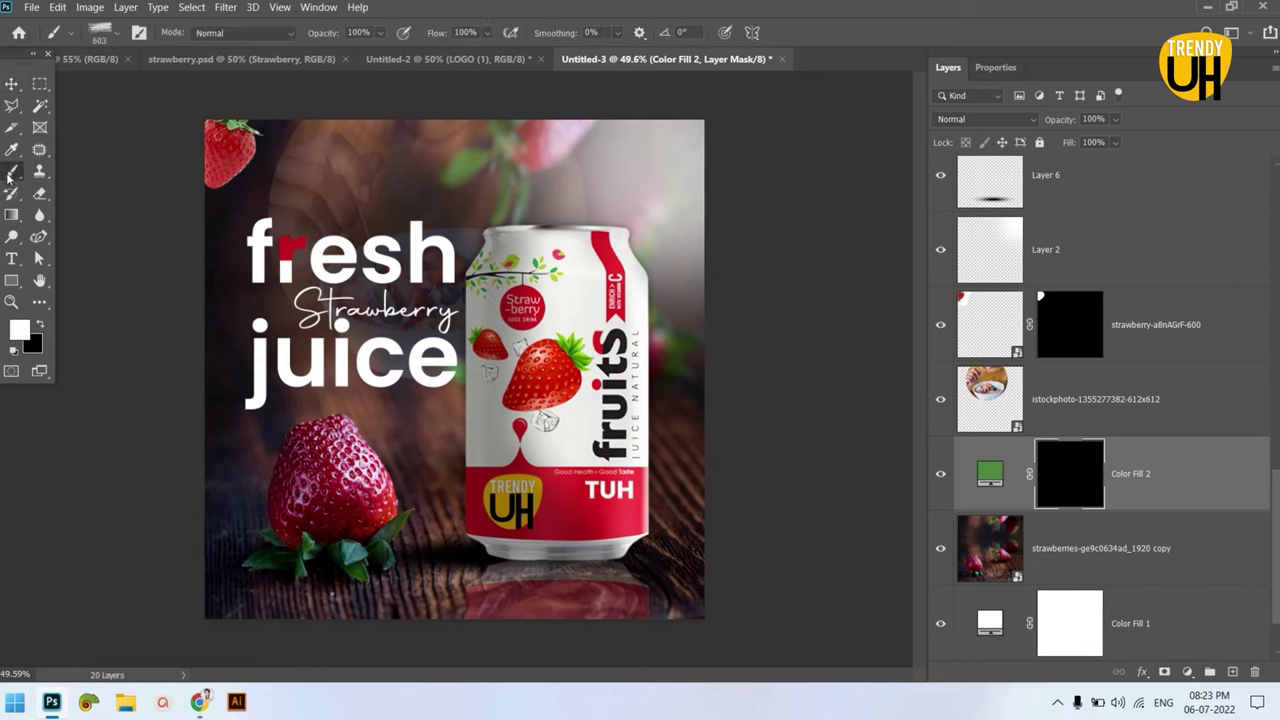
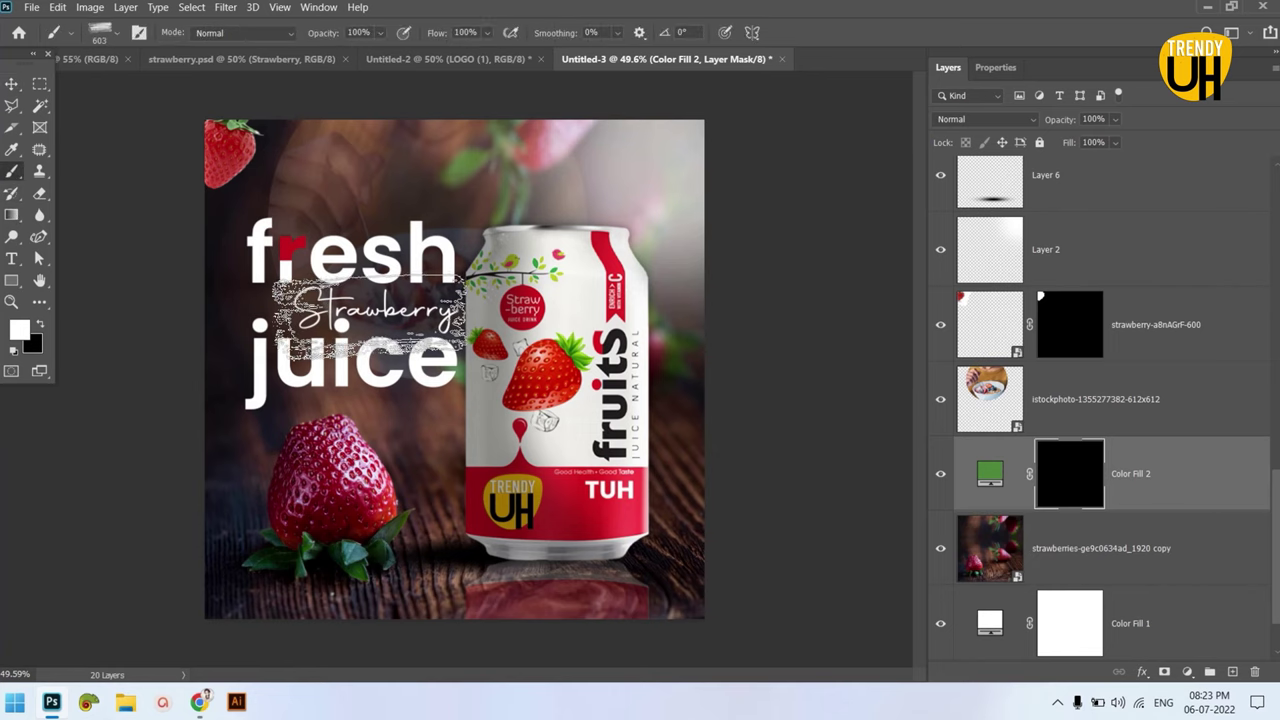
# - Paint a green patch behind 'Strawberry' on the Color Fill 2 mask, redoing it with a smaller brush of about 519
pyautogui.moveTo(368, 313); pyautogui.dragTo(372, 314)
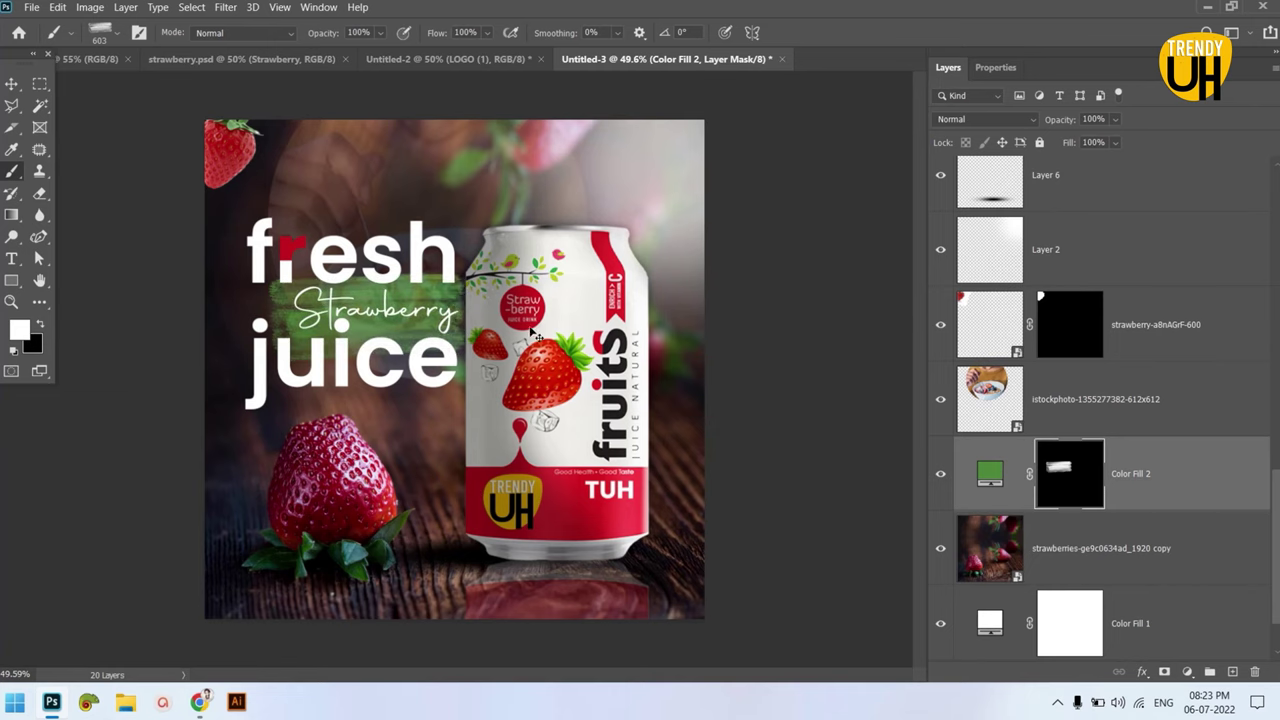
pyautogui.hotkey('ctrl', 'z')
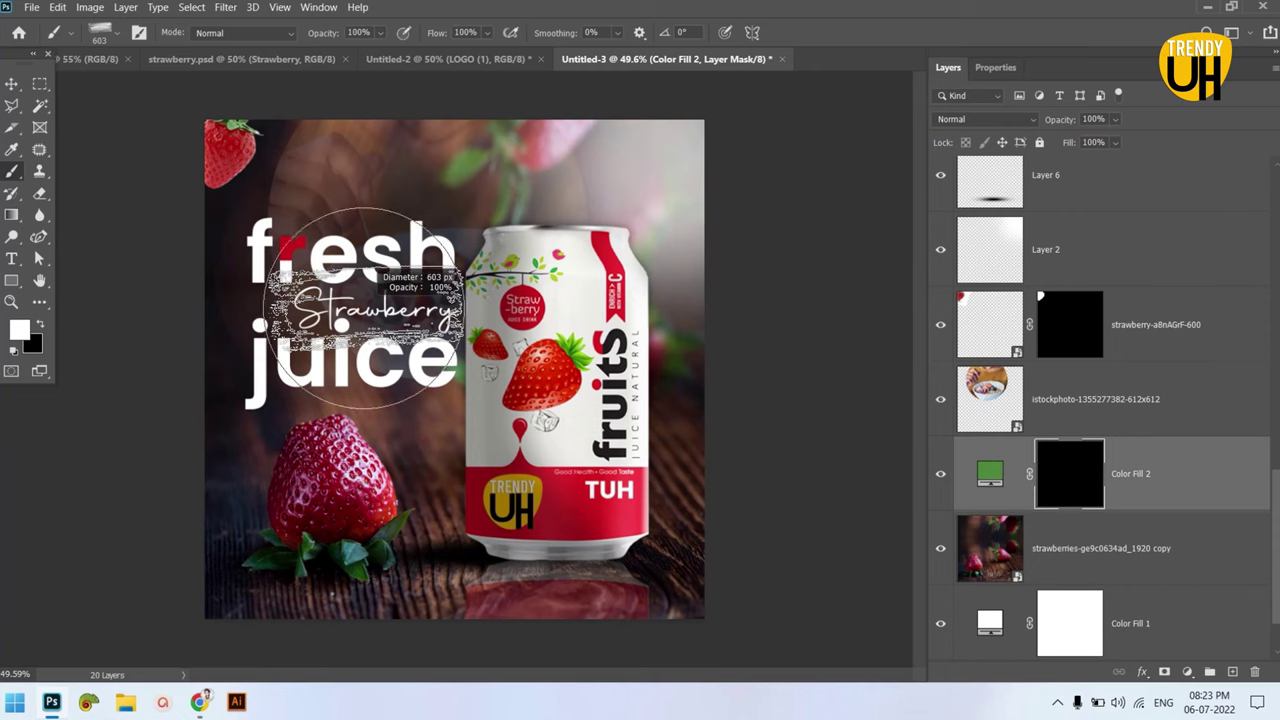
pyautogui.moveTo(367, 313); pyautogui.dragTo(379, 314)
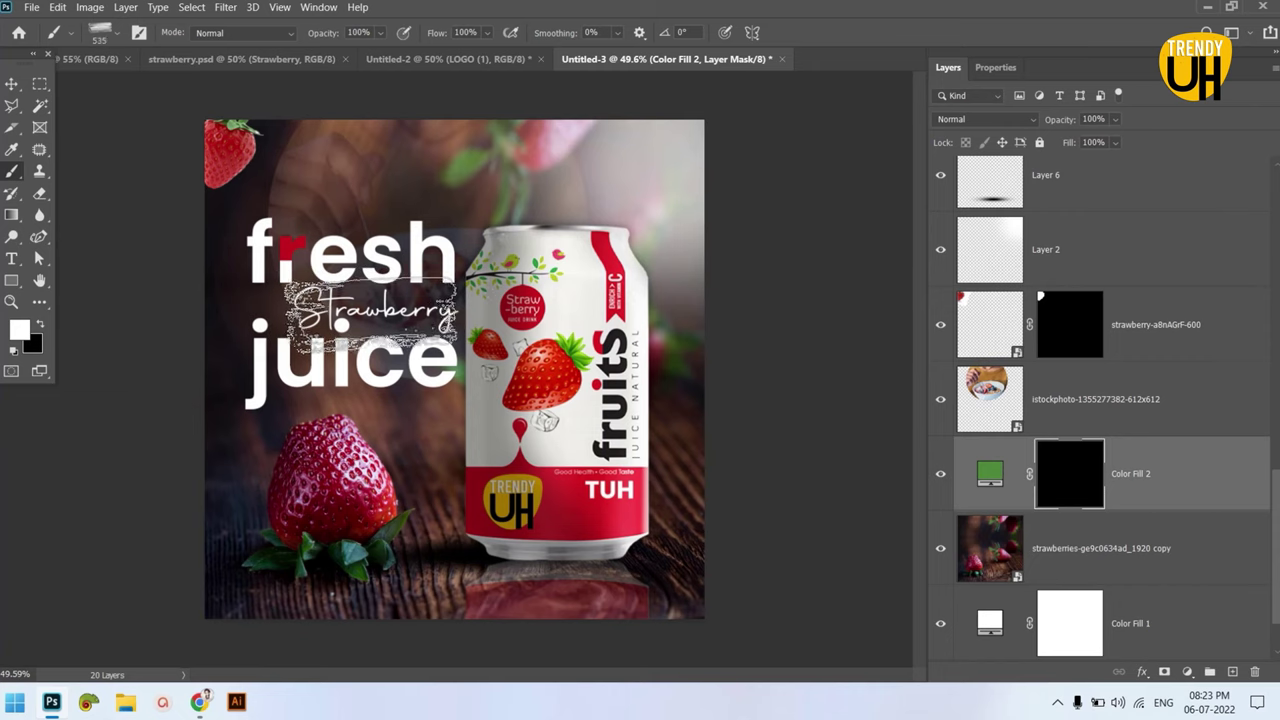
pyautogui.click(375, 314)
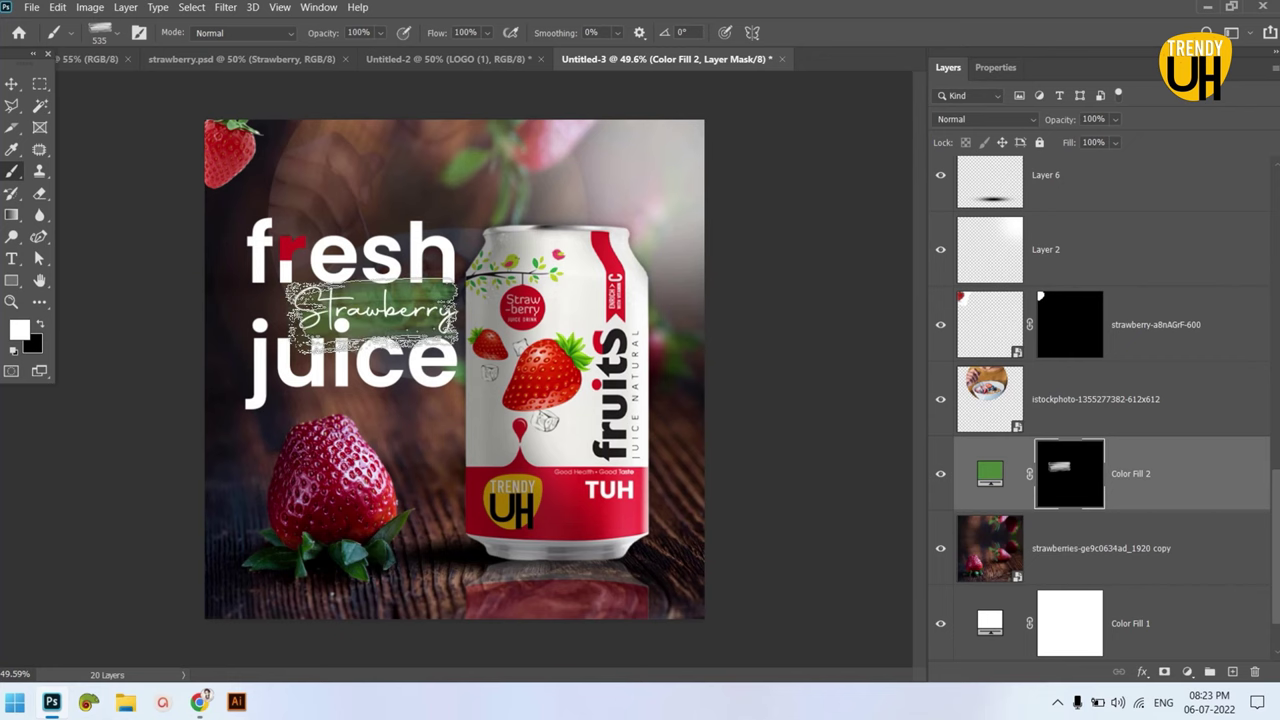
pyautogui.scroll(-3, 457, 523)
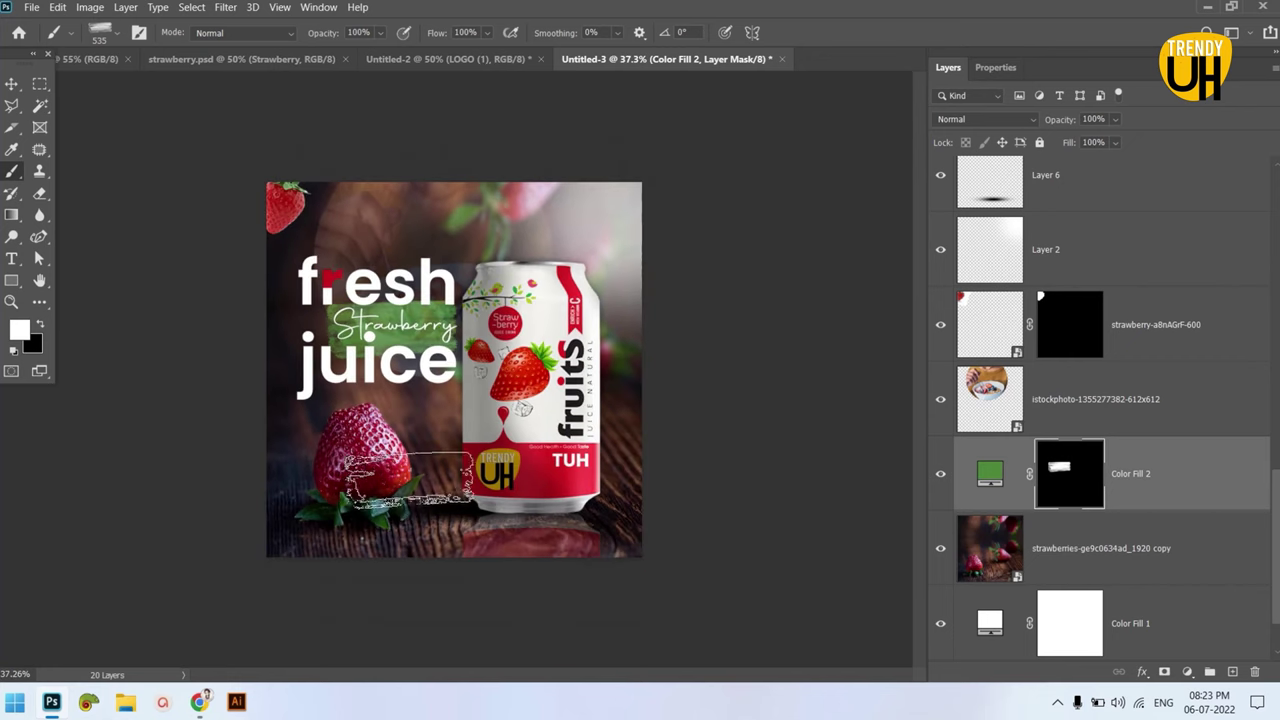
pyautogui.scroll(4, 250, 437)
pyautogui.click(12, 83)
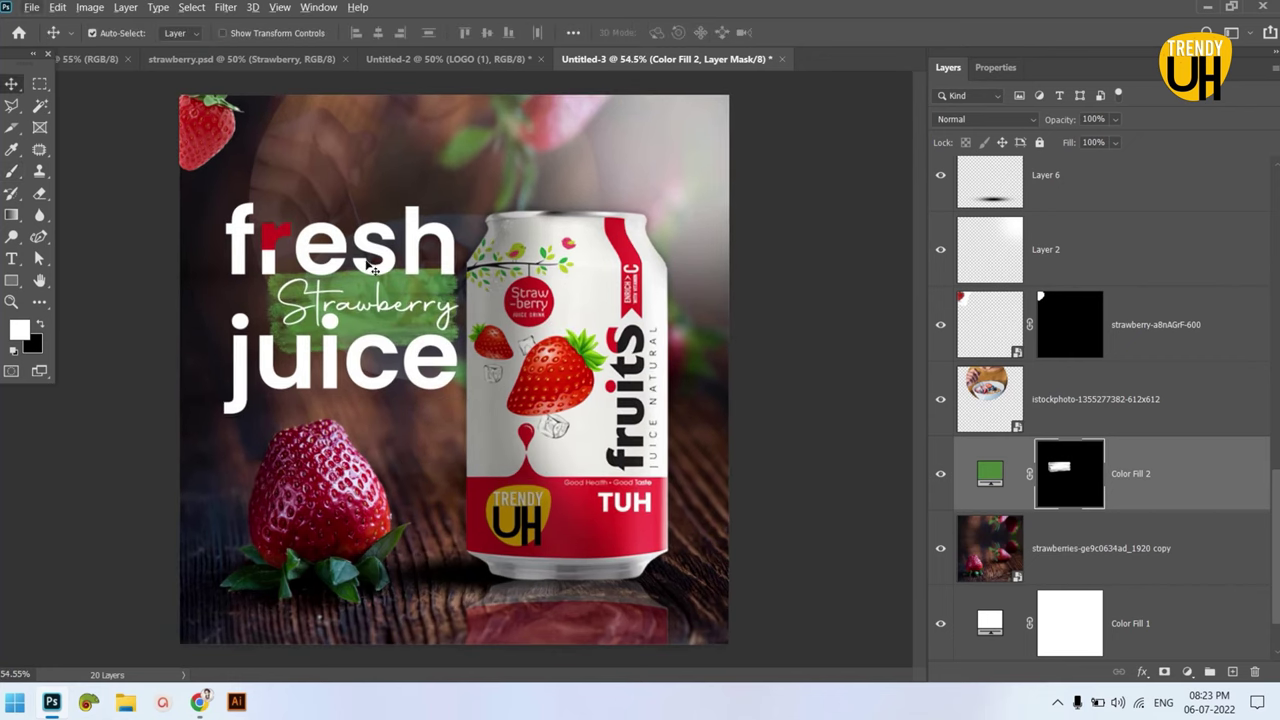
# - Scale the juice, Layer 1 and Strawberry layers to about 104% and shift them up and left
pyautogui.scroll(5, 1095, 330)
pyautogui.scroll(3, 1095, 330)
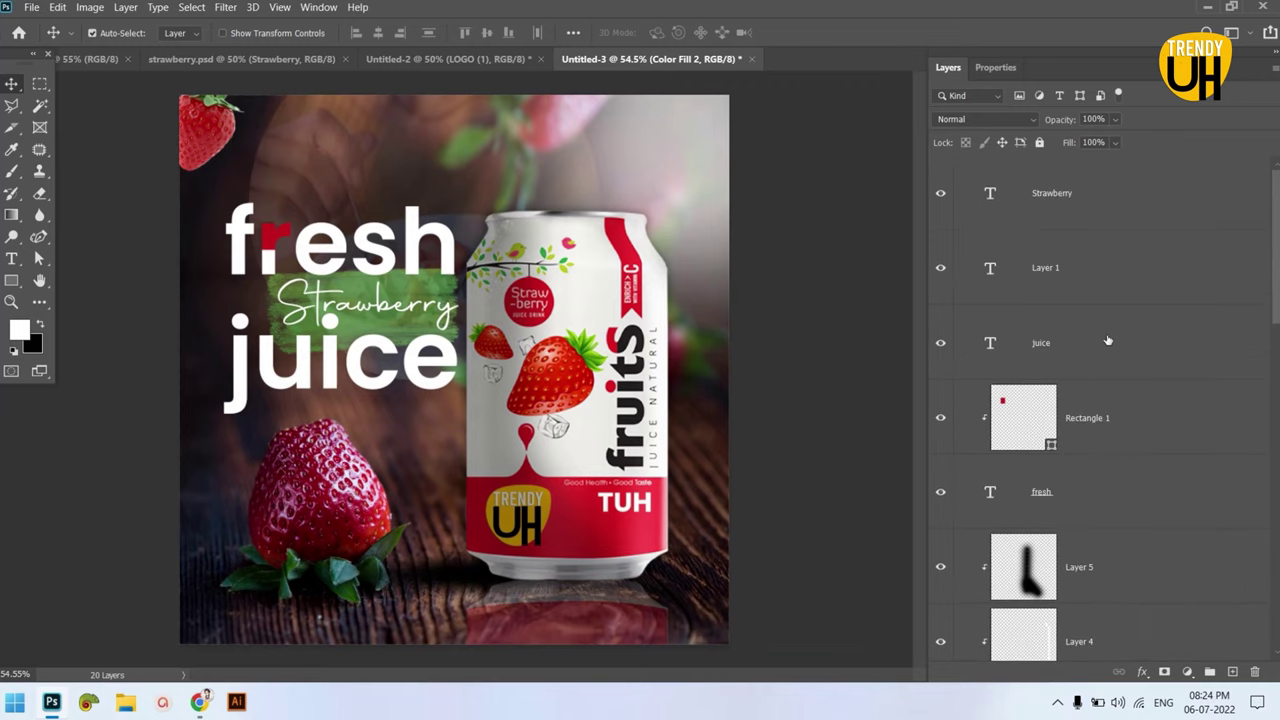
pyautogui.click(1086, 340)
pyautogui.keyDown('ctrl'); pyautogui.click(1084, 272); pyautogui.keyUp('ctrl')
pyautogui.keyDown('ctrl'); pyautogui.click(1095, 205); pyautogui.keyUp('ctrl')
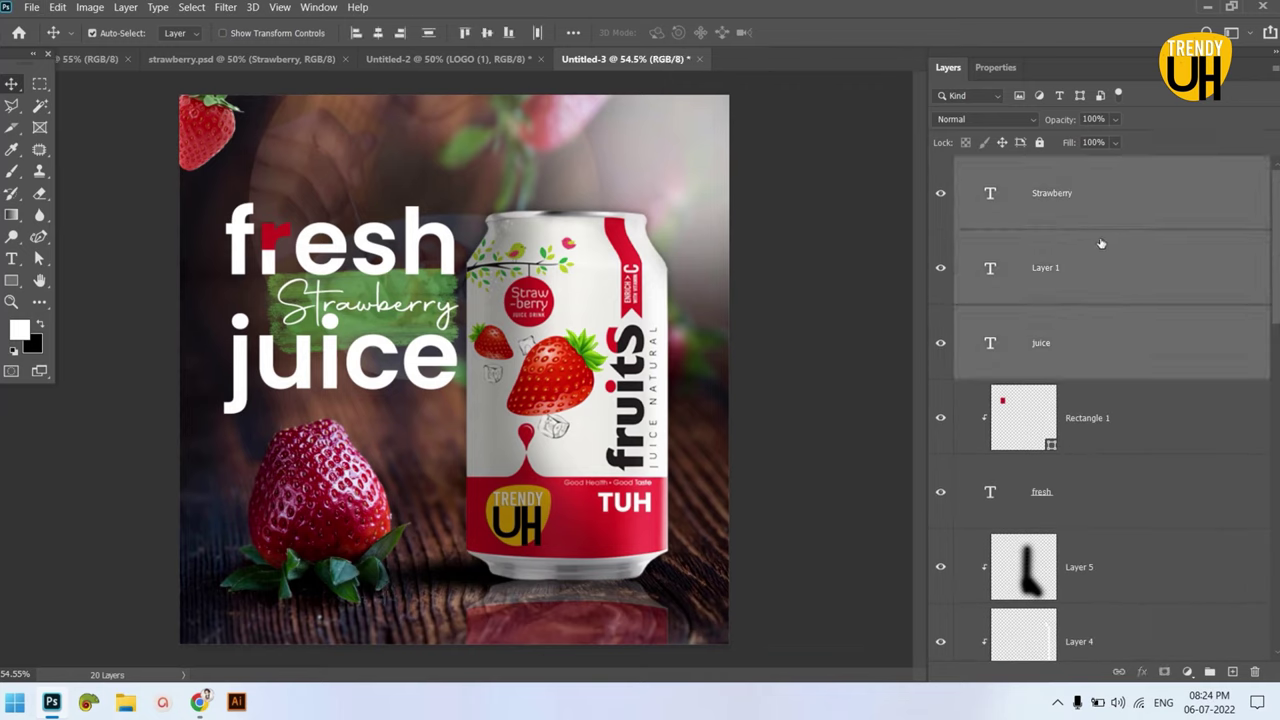
pyautogui.hotkey('ctrl', 't')
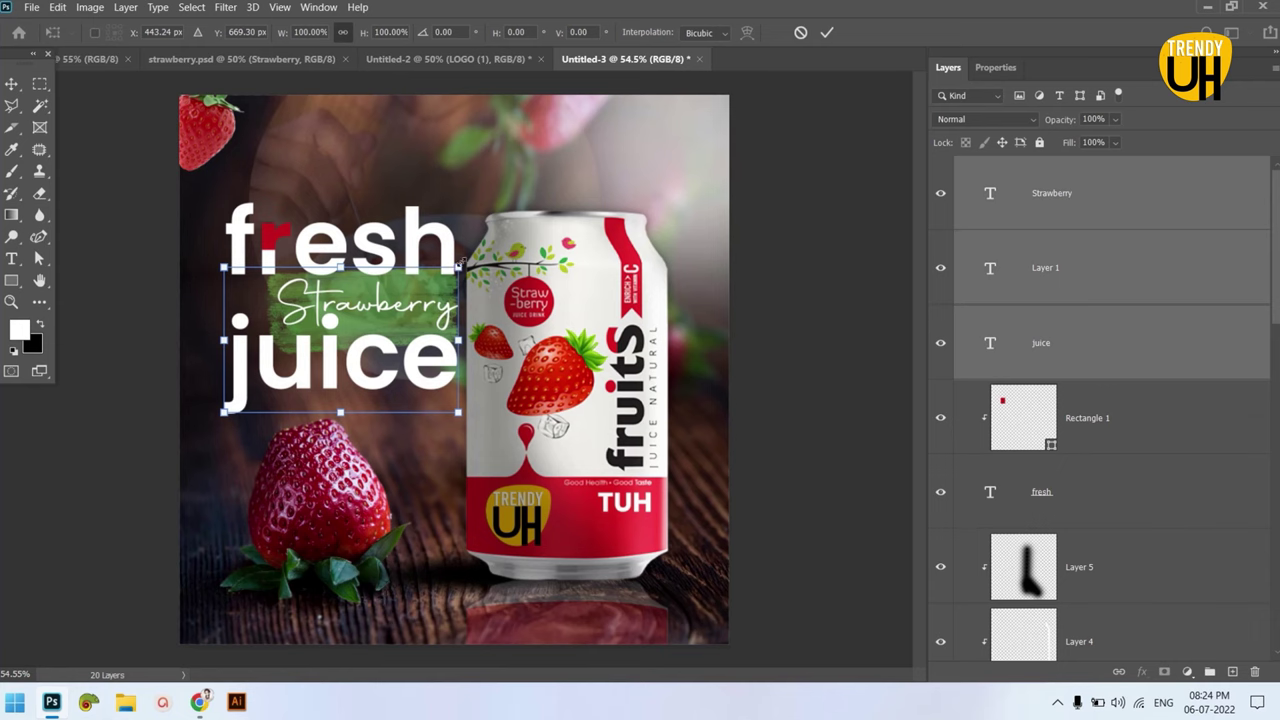
pyautogui.moveTo(461, 263); pyautogui.dragTo(415, 205)
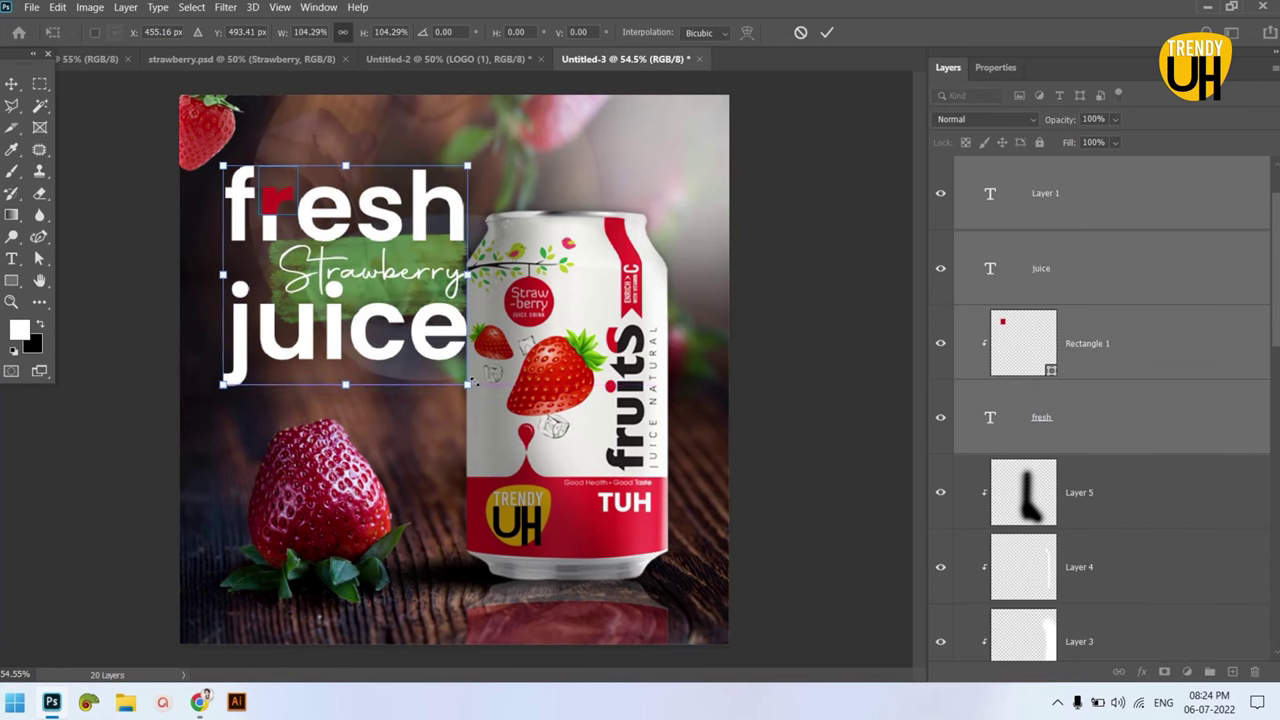
pyautogui.moveTo(435, 355); pyautogui.dragTo(437, 350)
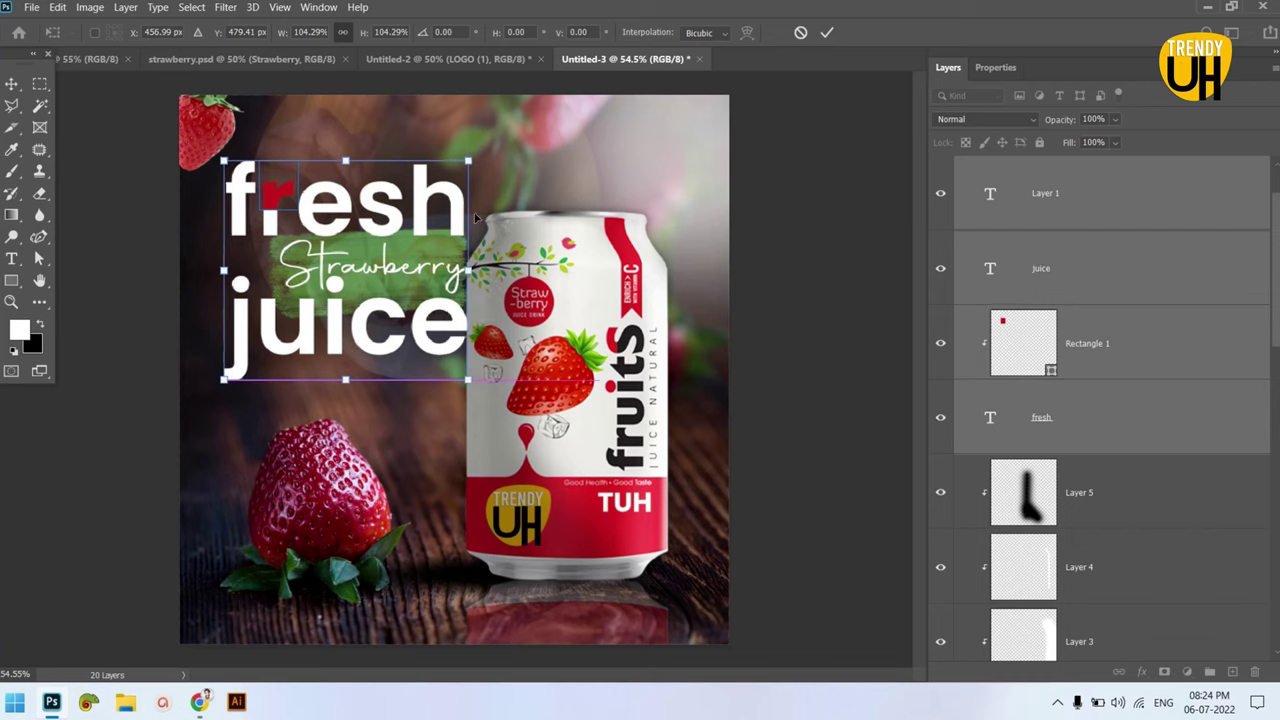
pyautogui.click(826, 32)
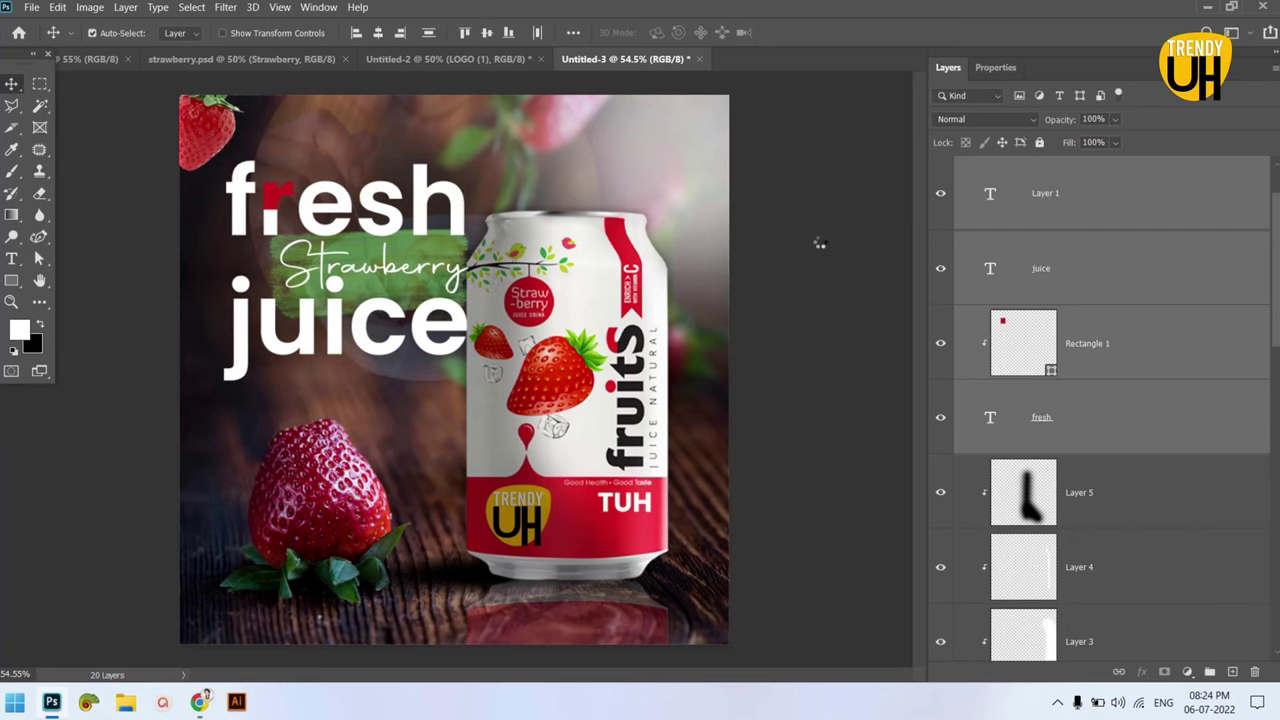
pyautogui.press('Left')
pyautogui.press('Left')
pyautogui.press('Left')
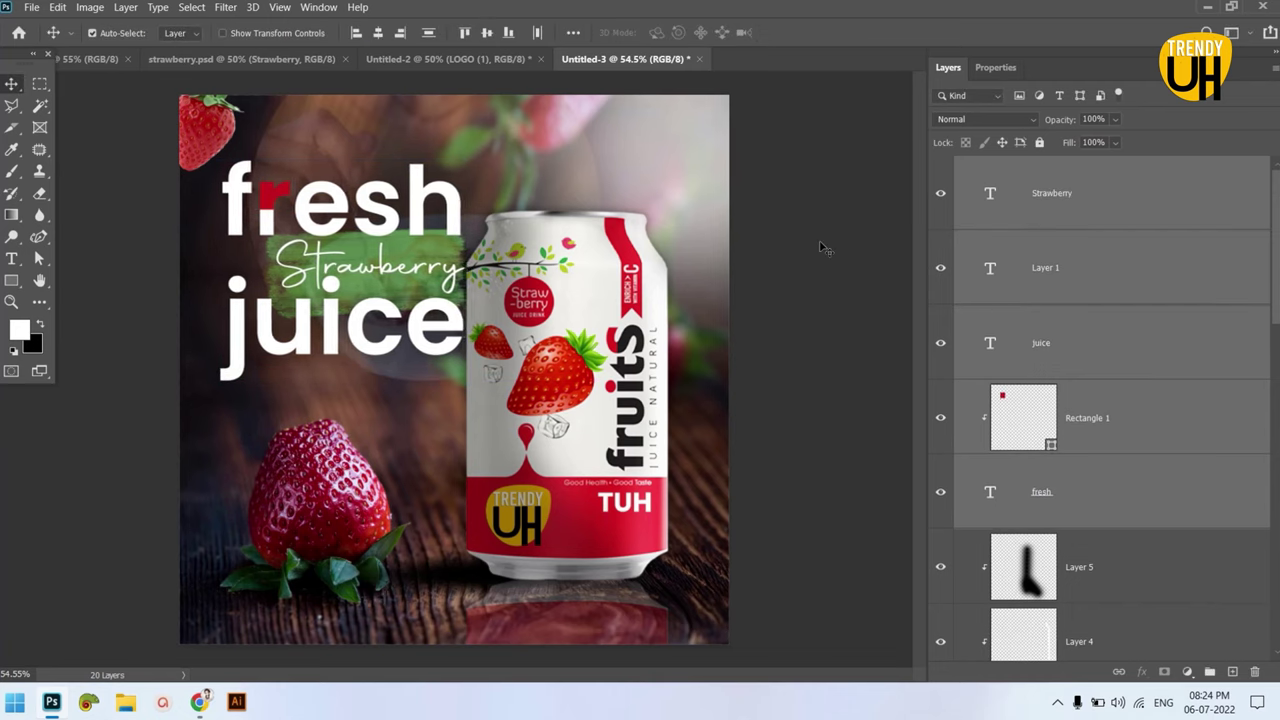
# - Add a Channel Mixer adjustment layer clipped to the strawberry layer
pyautogui.scroll(-2, 677, 380)
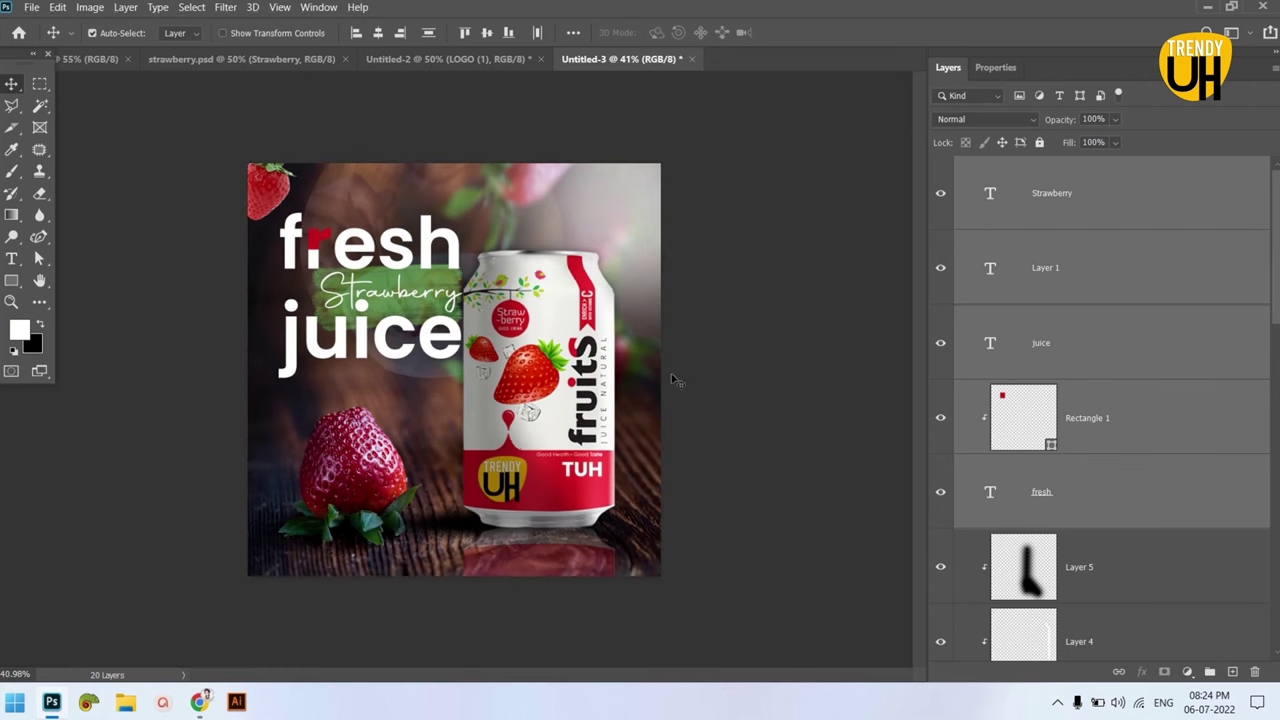
pyautogui.scroll(1, 487, 425)
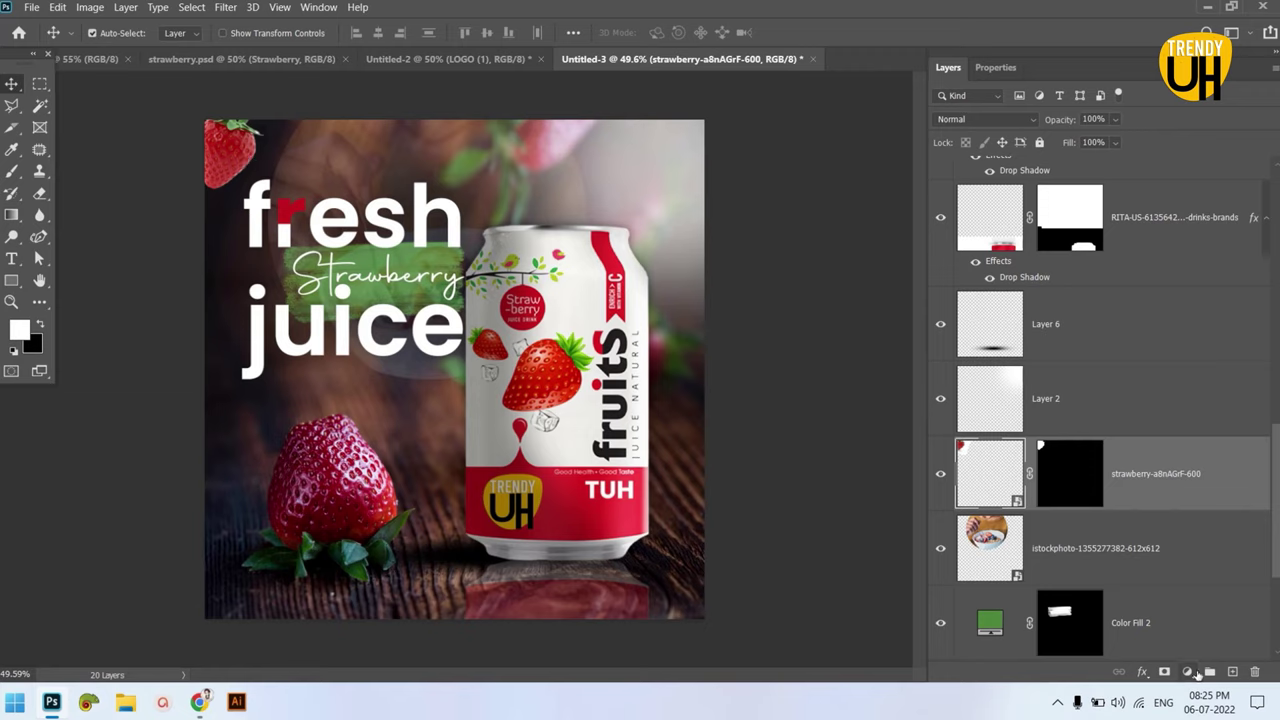
pyautogui.click(1188, 671)
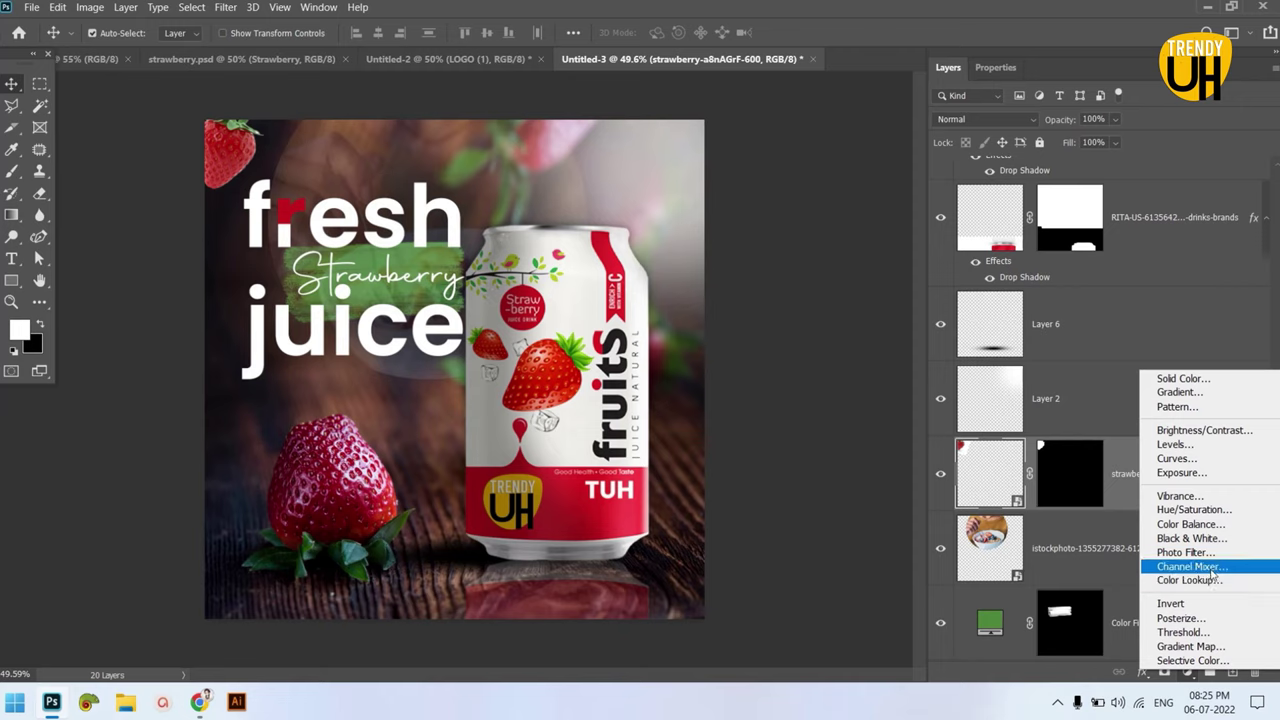
pyautogui.click(1190, 566)
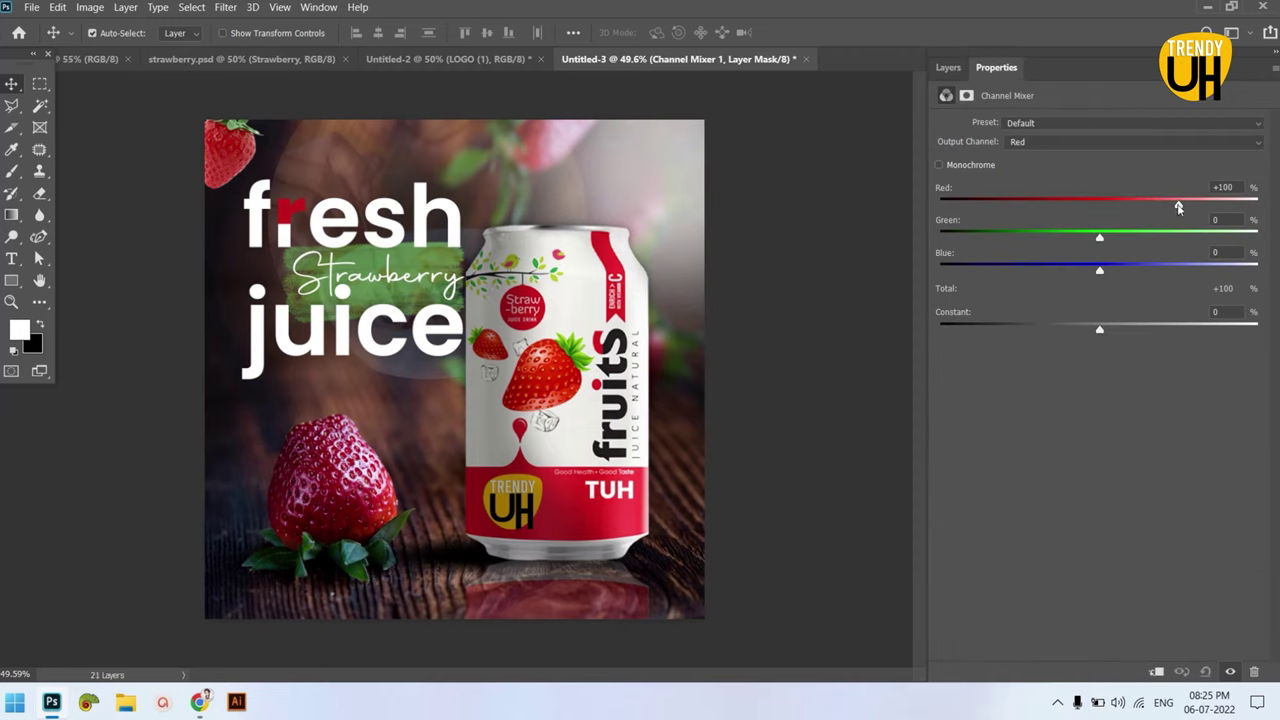
pyautogui.moveTo(1179, 207); pyautogui.dragTo(1138, 205)
pyautogui.click(950, 68)
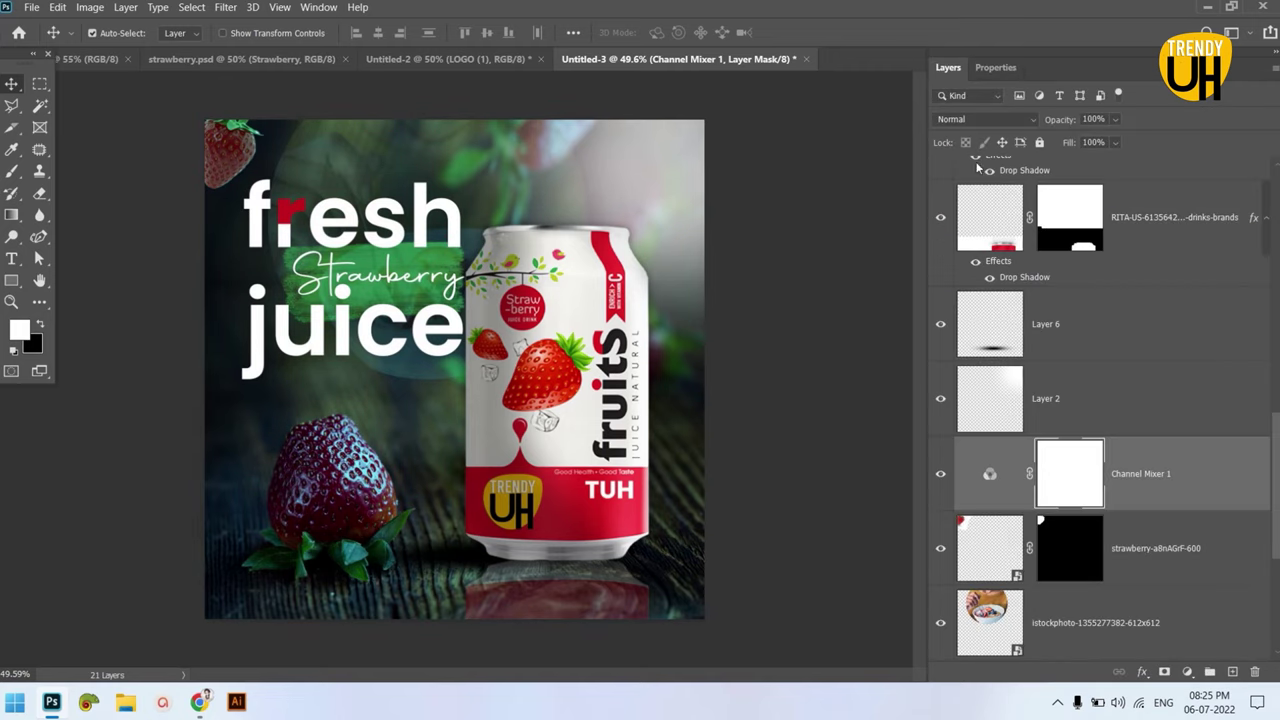
pyautogui.keyDown('alt'); pyautogui.click(1153, 512); pyautogui.keyUp('alt')
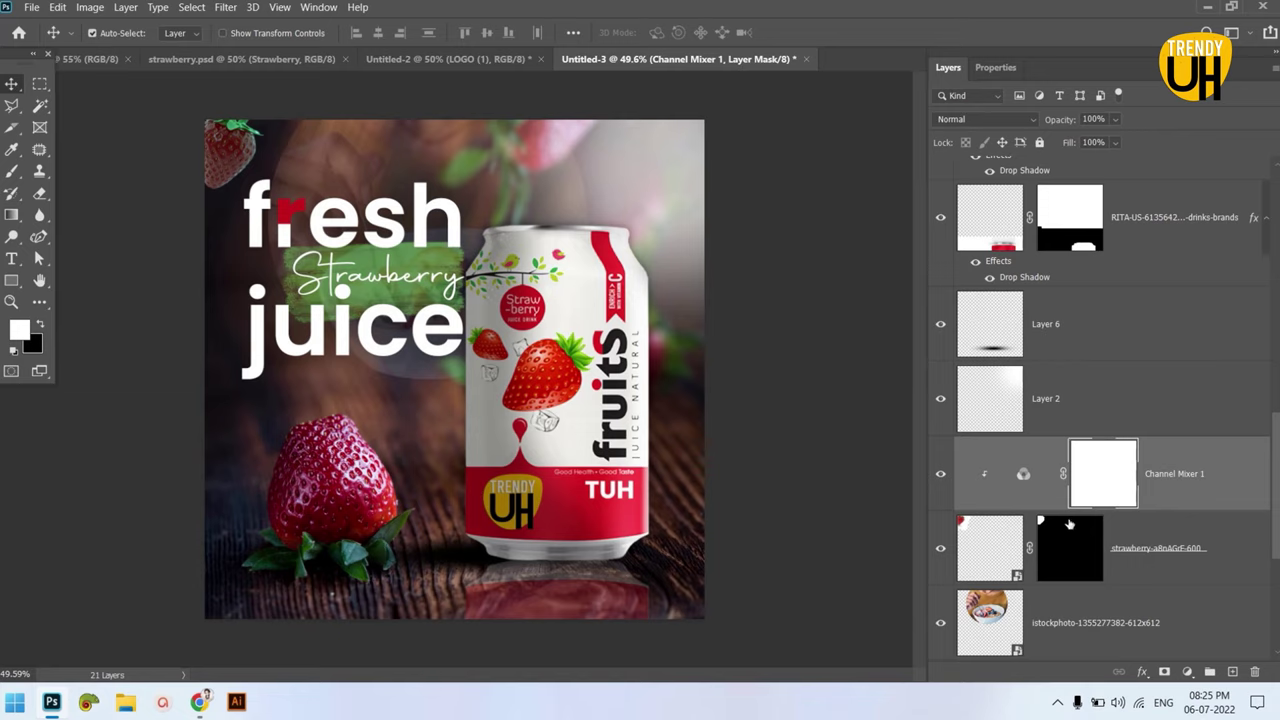
# - Set the Channel Mixer to Green +9, Constant +12 and Red +40
pyautogui.doubleClick(1023, 473)
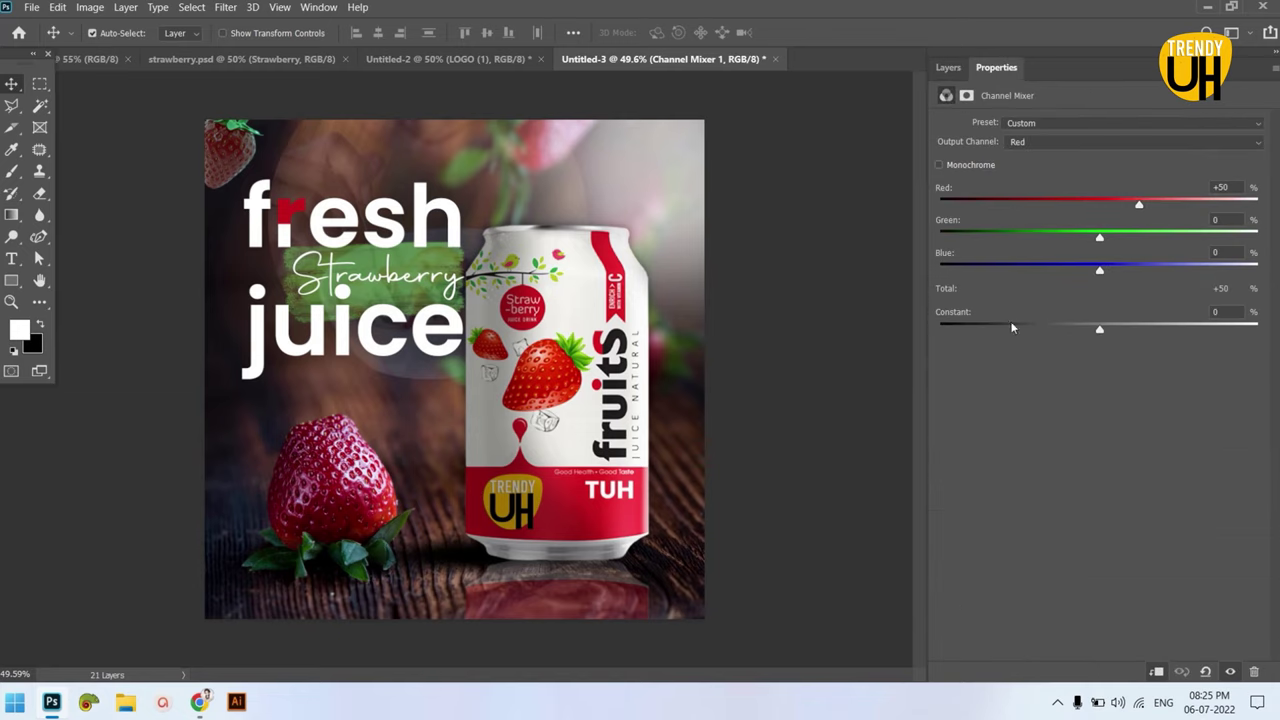
pyautogui.moveTo(1101, 240)
pyautogui.mouseDown()
pyautogui.moveTo(1077, 240)
pyautogui.moveTo(1106, 240)
pyautogui.moveTo(1098, 272)
pyautogui.mouseUp()
pyautogui.moveTo(1080, 329); pyautogui.dragTo(1109, 331)
pyautogui.moveTo(1141, 207); pyautogui.dragTo(1132, 208)
pyautogui.click(958, 58)
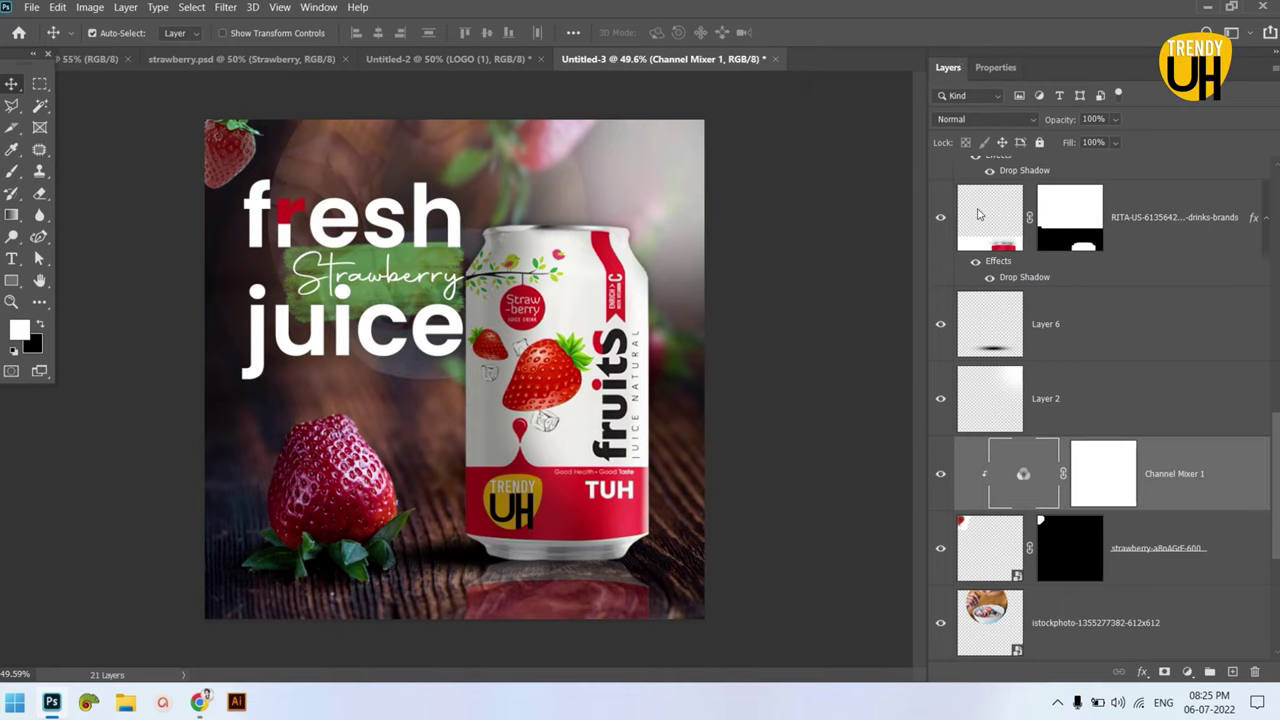
# - Add a new clipped layer and set up a black 341 px brush
pyautogui.click(1232, 671)
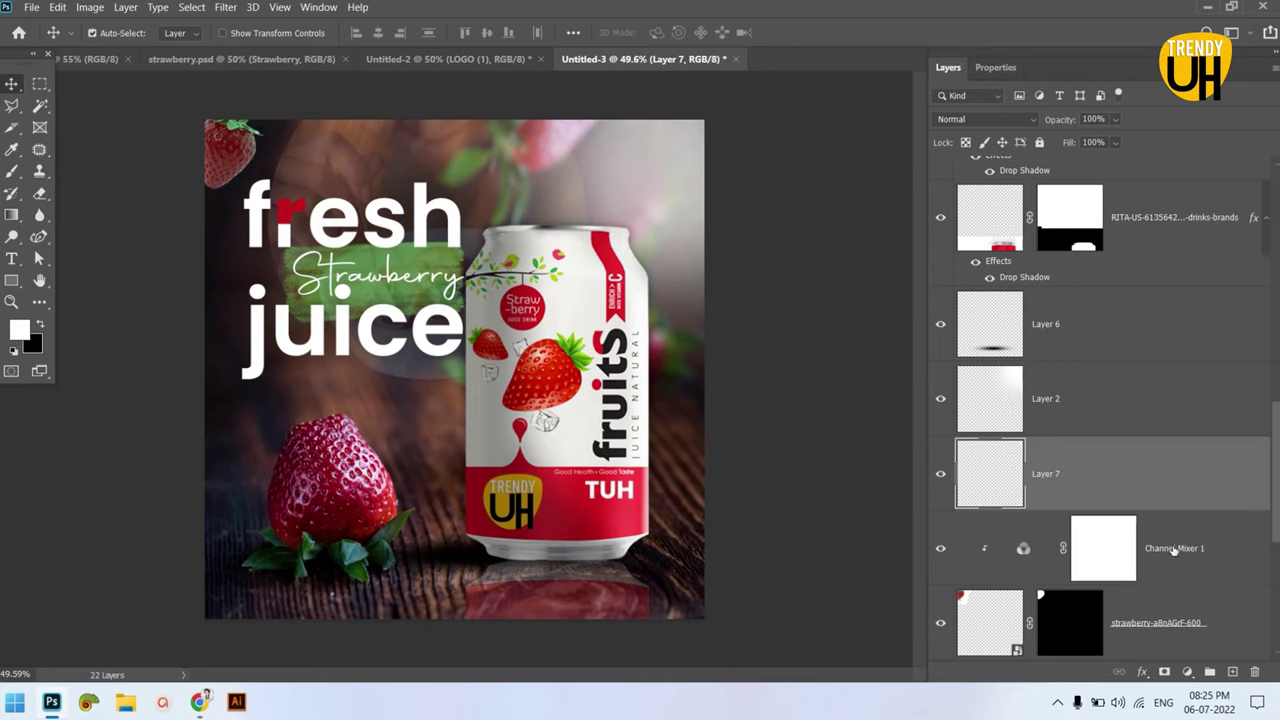
pyautogui.keyDown('alt'); pyautogui.click(1197, 508); pyautogui.keyUp('alt')
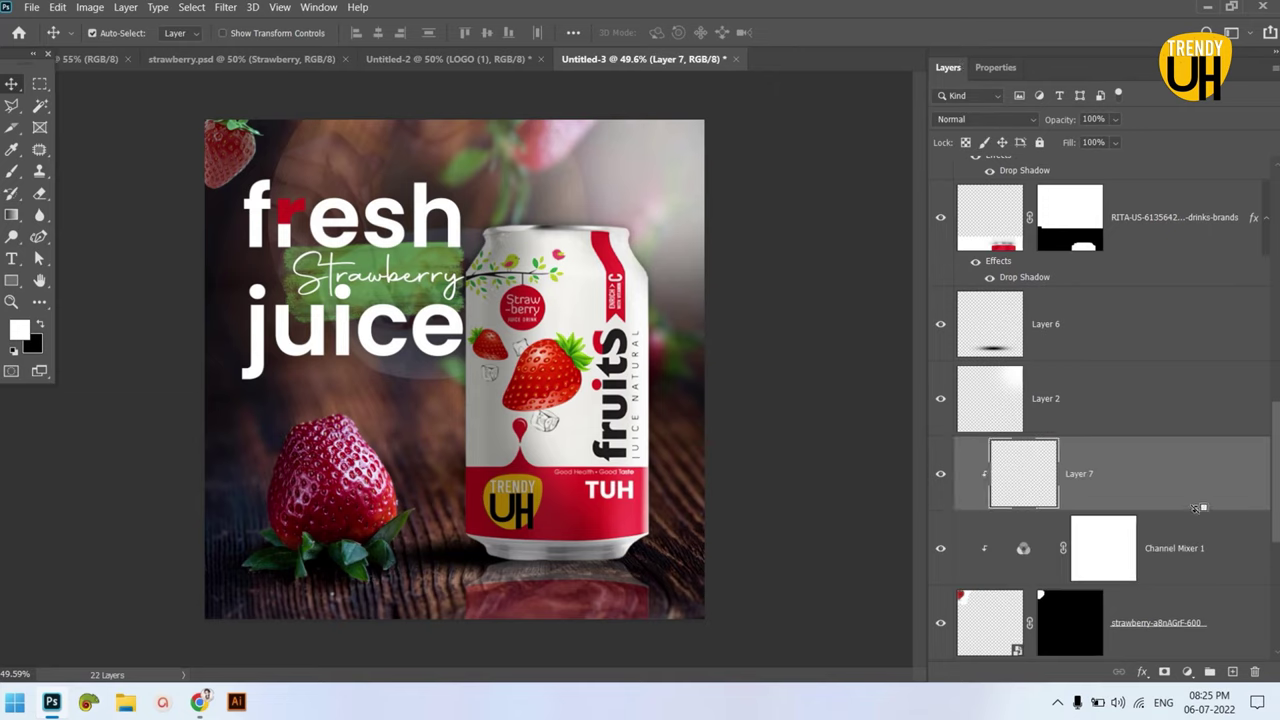
pyautogui.click(19, 330)
pyautogui.write('000000')
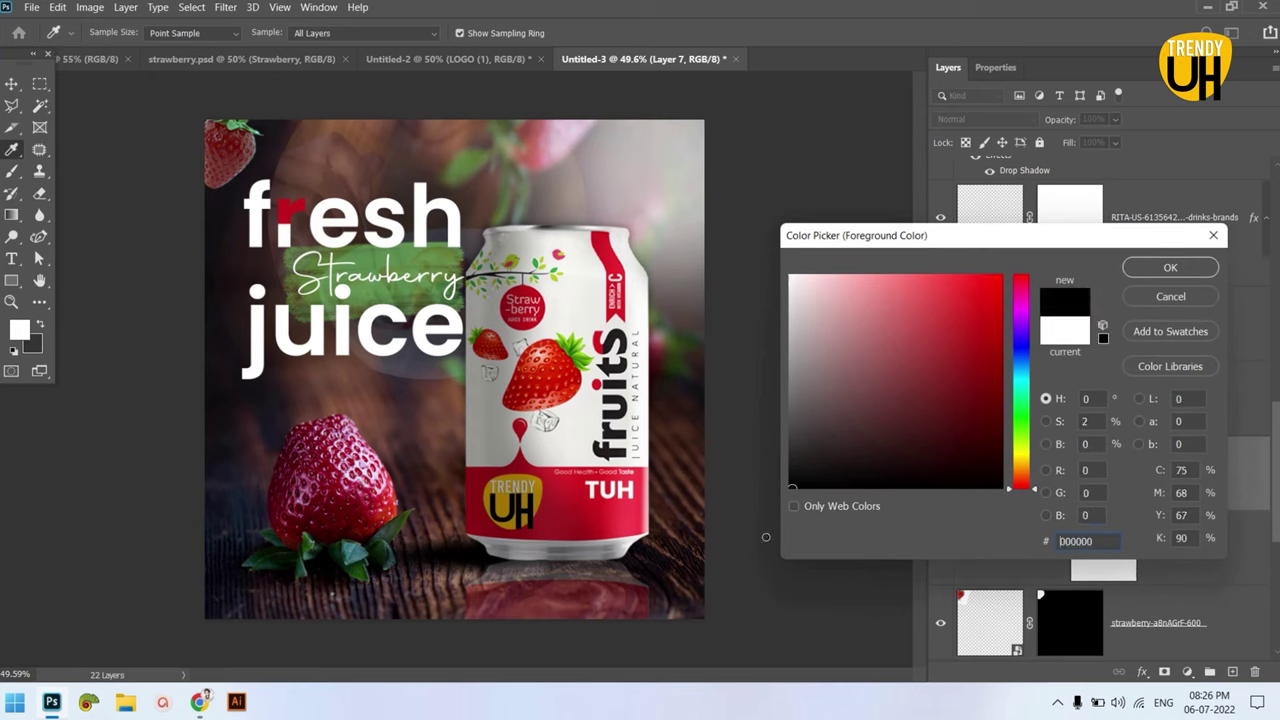
pyautogui.click(1170, 267)
pyautogui.press('b')
pyautogui.moveTo(212, 128); pyautogui.dragTo(194, 114)
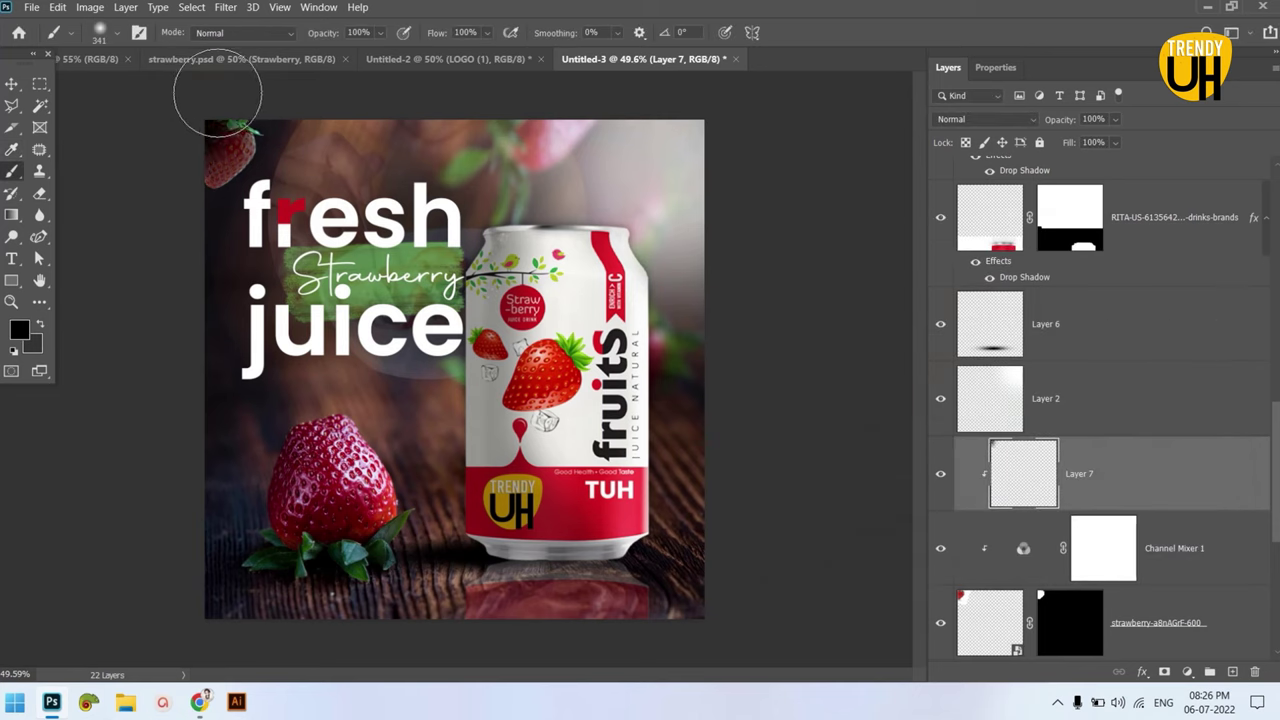
# - Lower Layer 7's opacity to 53%
pyautogui.click(1114, 119)
pyautogui.moveTo(1112, 142); pyautogui.dragTo(1097, 142)
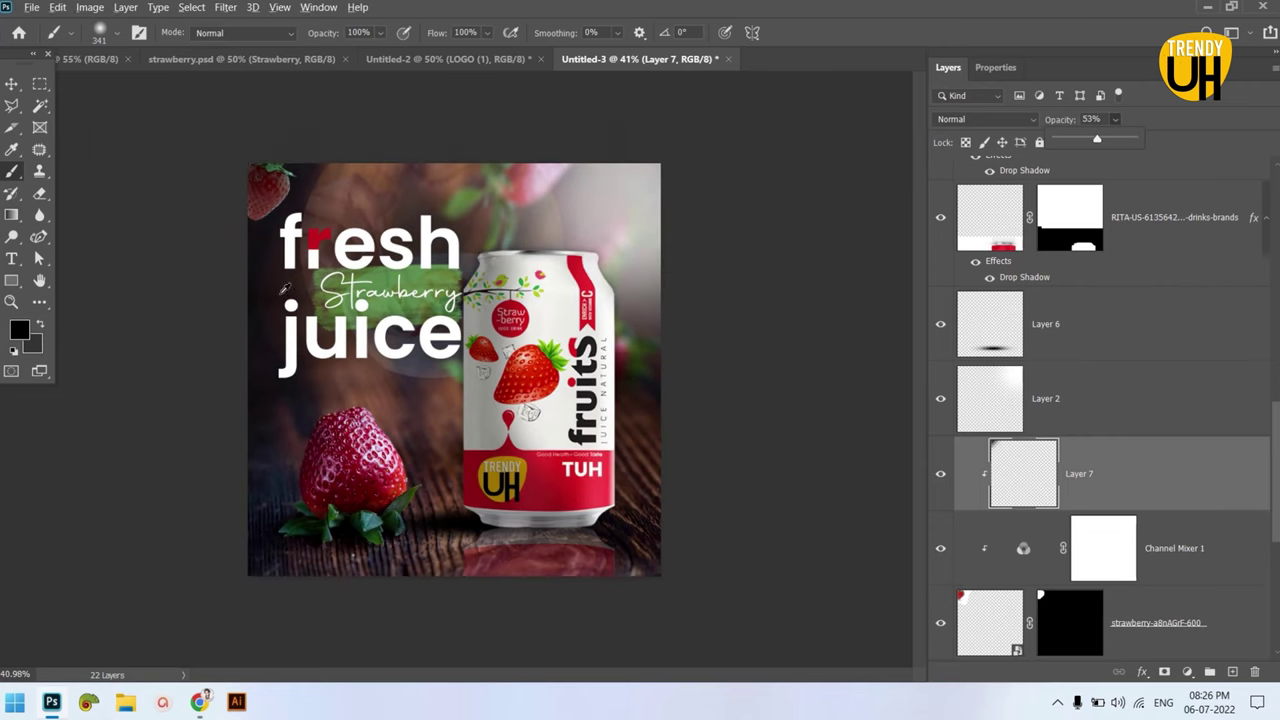
pyautogui.click(12, 86)
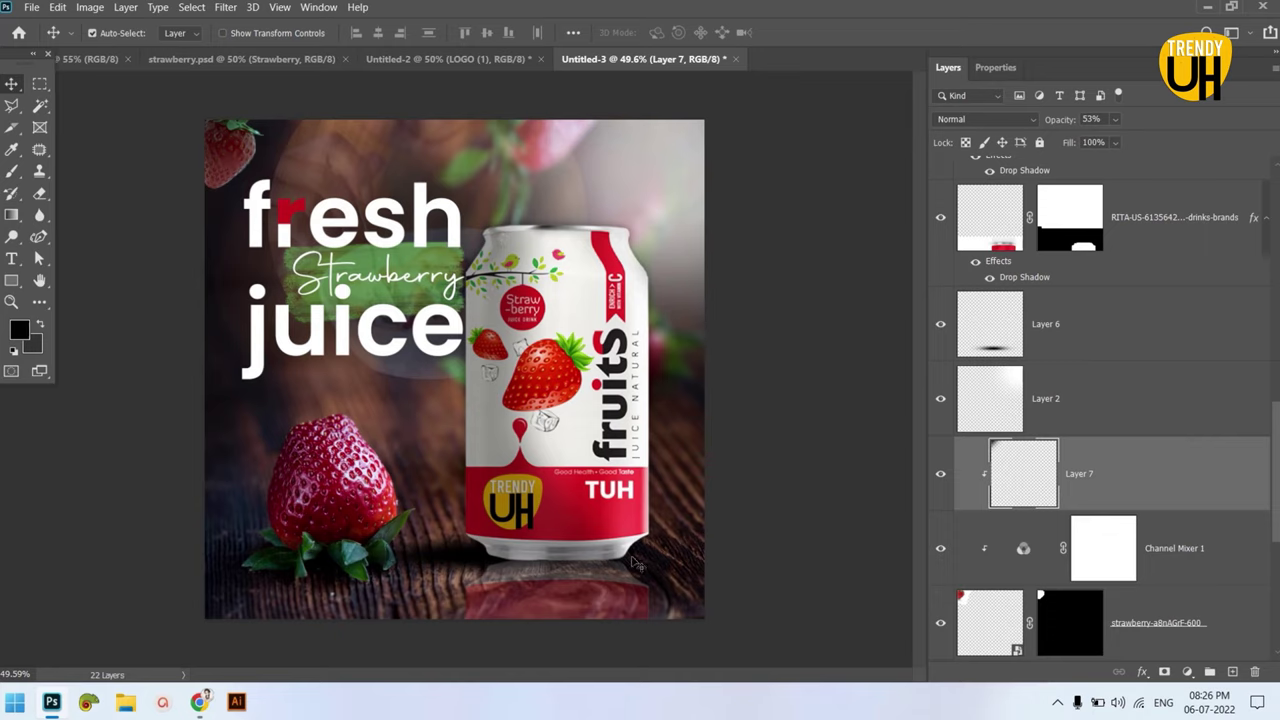
pyautogui.scroll(5, 1170, 312)
pyautogui.scroll(-5, 1165, 340)
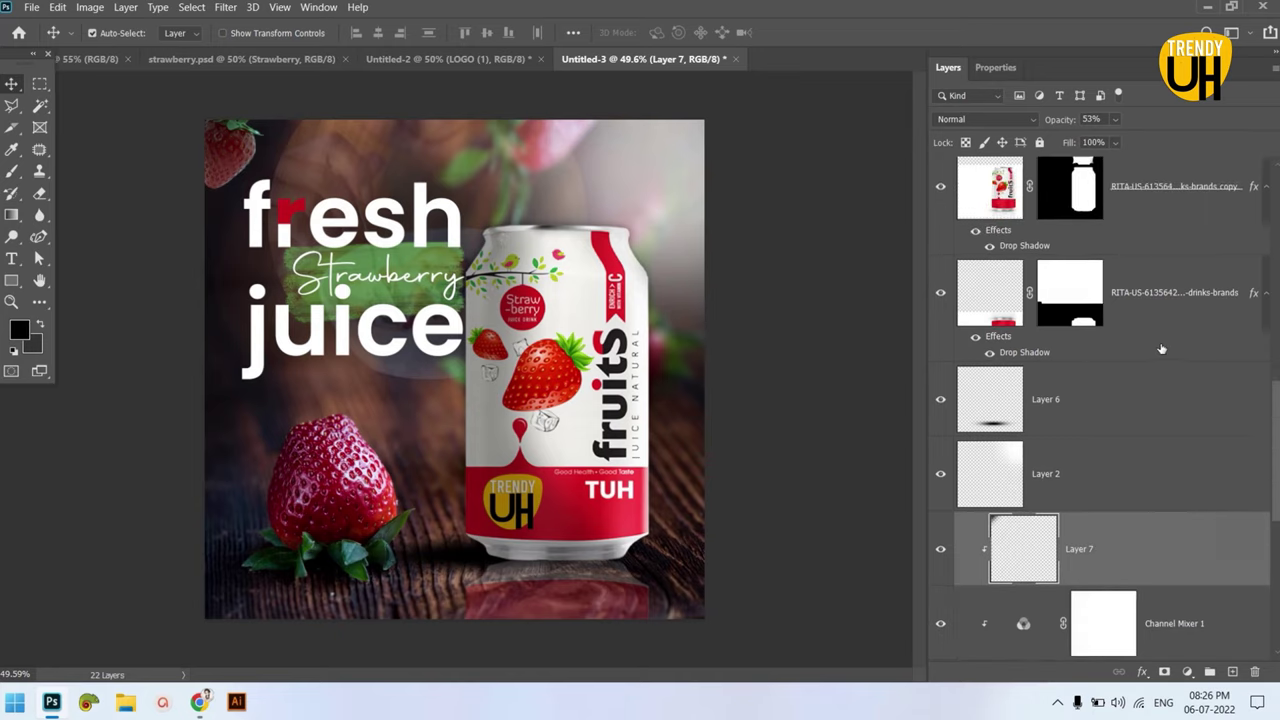
pyautogui.scroll(3, 1160, 349)
pyautogui.scroll(-3, 1170, 400)
# - On new Layer 8, shade the poster's bottom strip with a black 838 px brush
pyautogui.click(1232, 671)
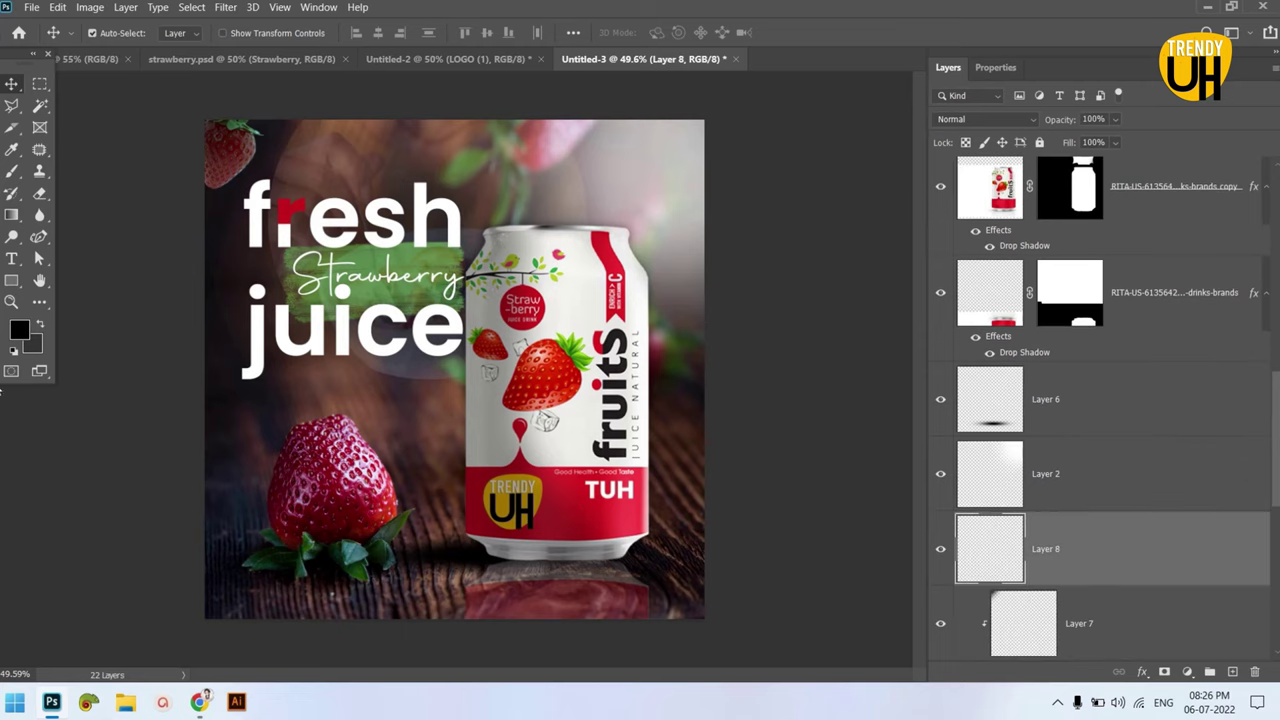
pyautogui.click(11, 172)
pyautogui.press('d')
pyautogui.press('x')
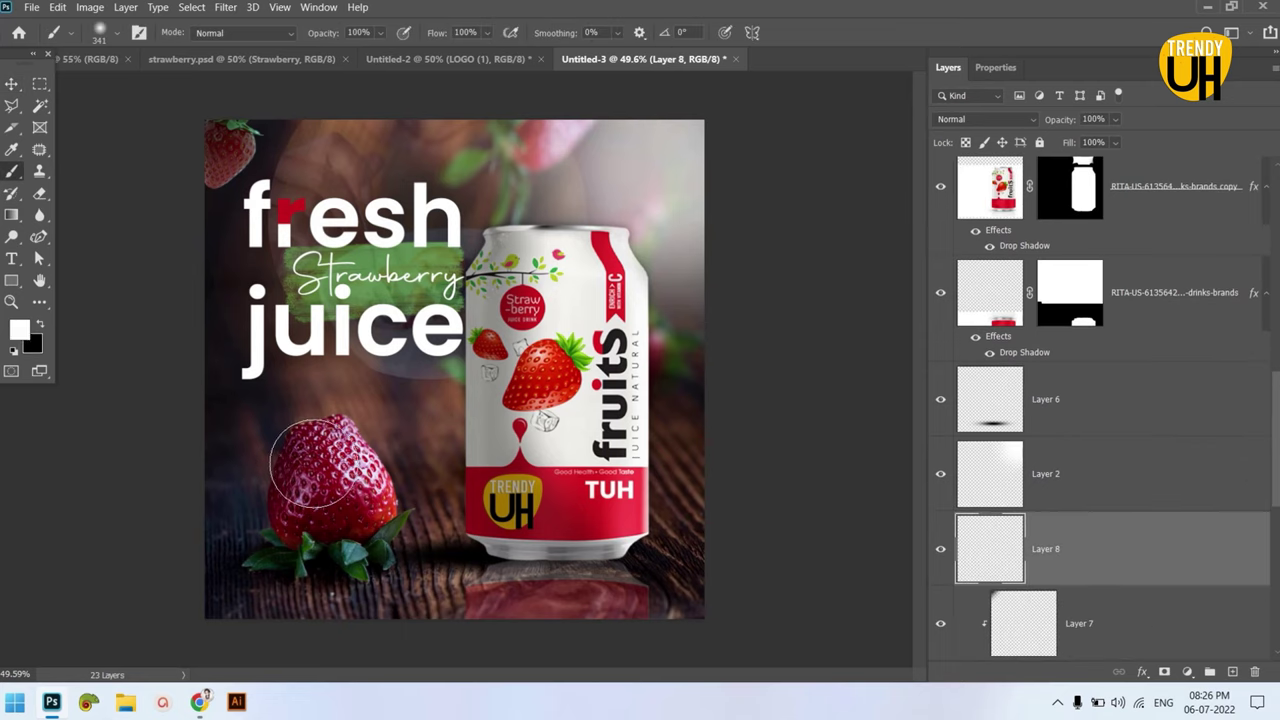
pyautogui.press('x')
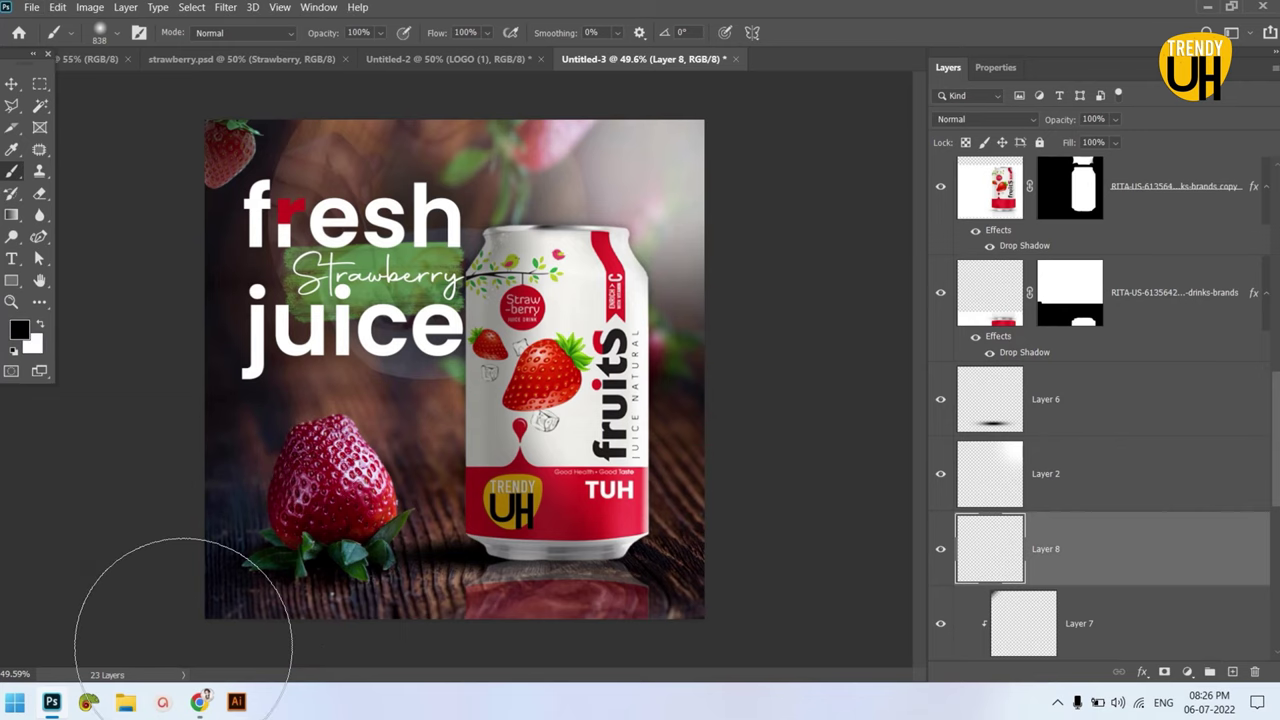
pyautogui.moveTo(343, 650); pyautogui.dragTo(752, 657)
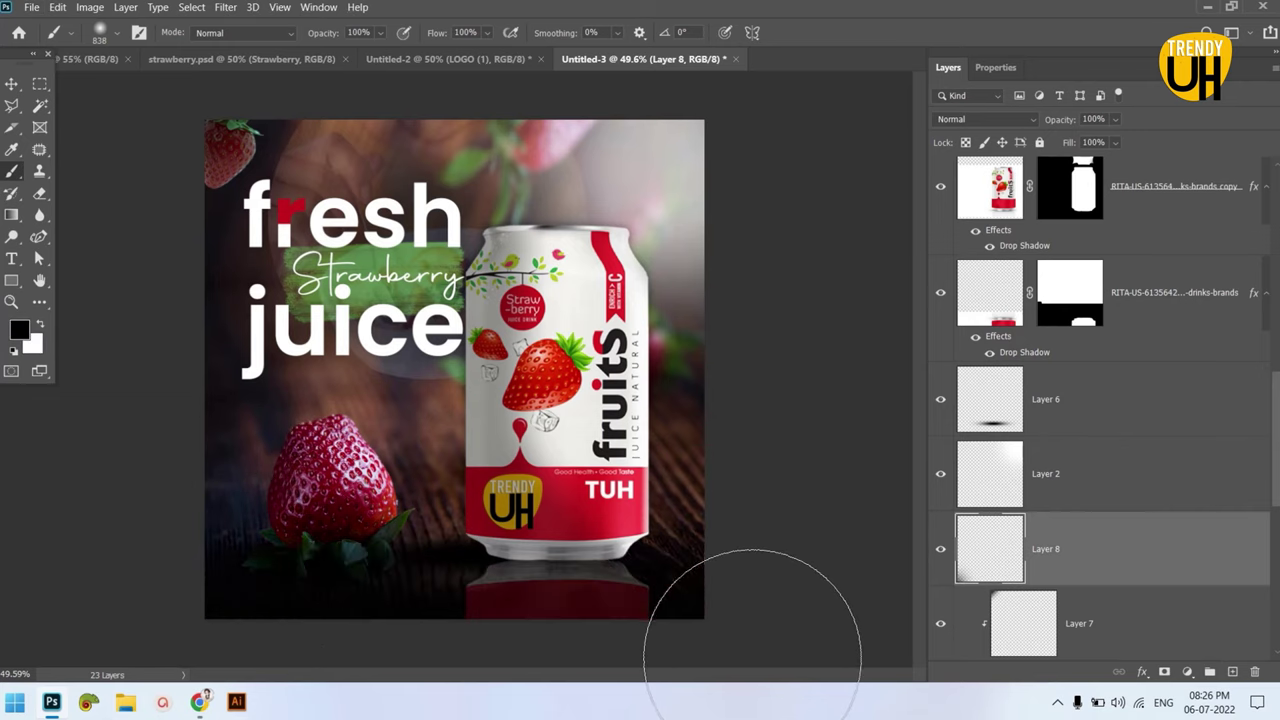
# - Darken the poster's top edge too and fade Layer 8 to 37% opacity
pyautogui.moveTo(1116, 119); pyautogui.dragTo(1099, 145)
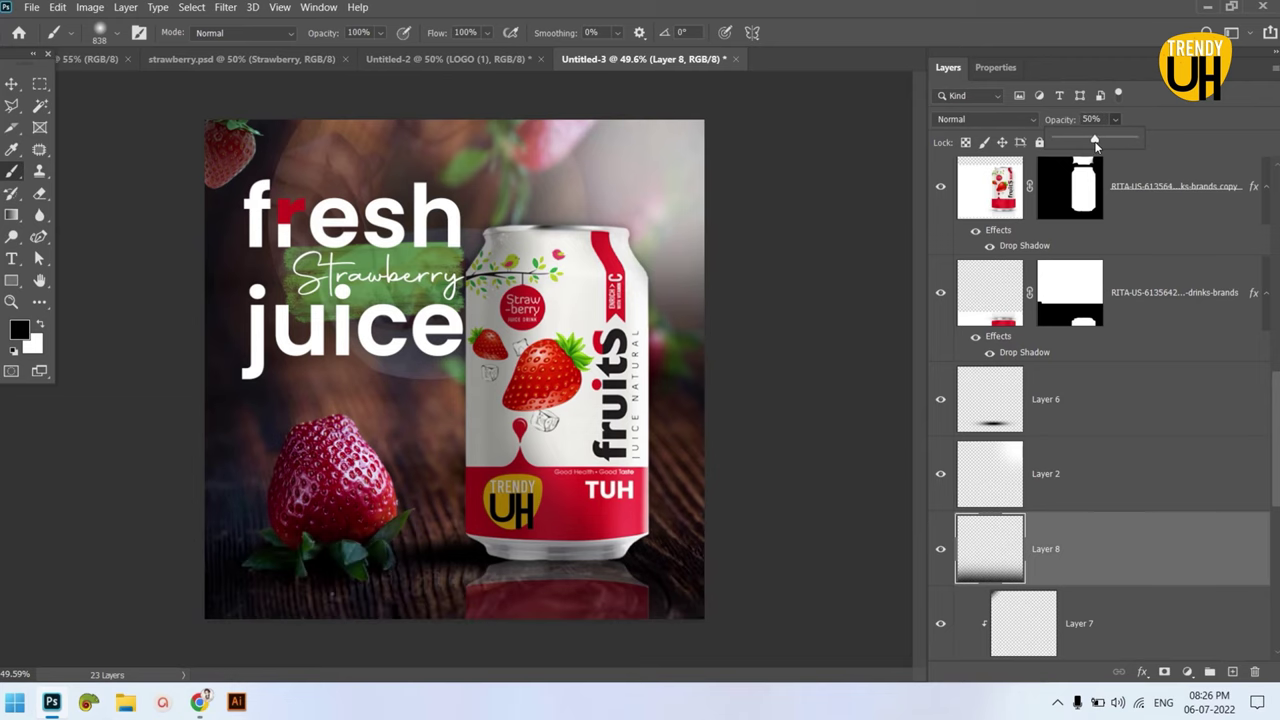
pyautogui.scroll(-2, 709, 271)
pyautogui.scroll(1, 345, 331)
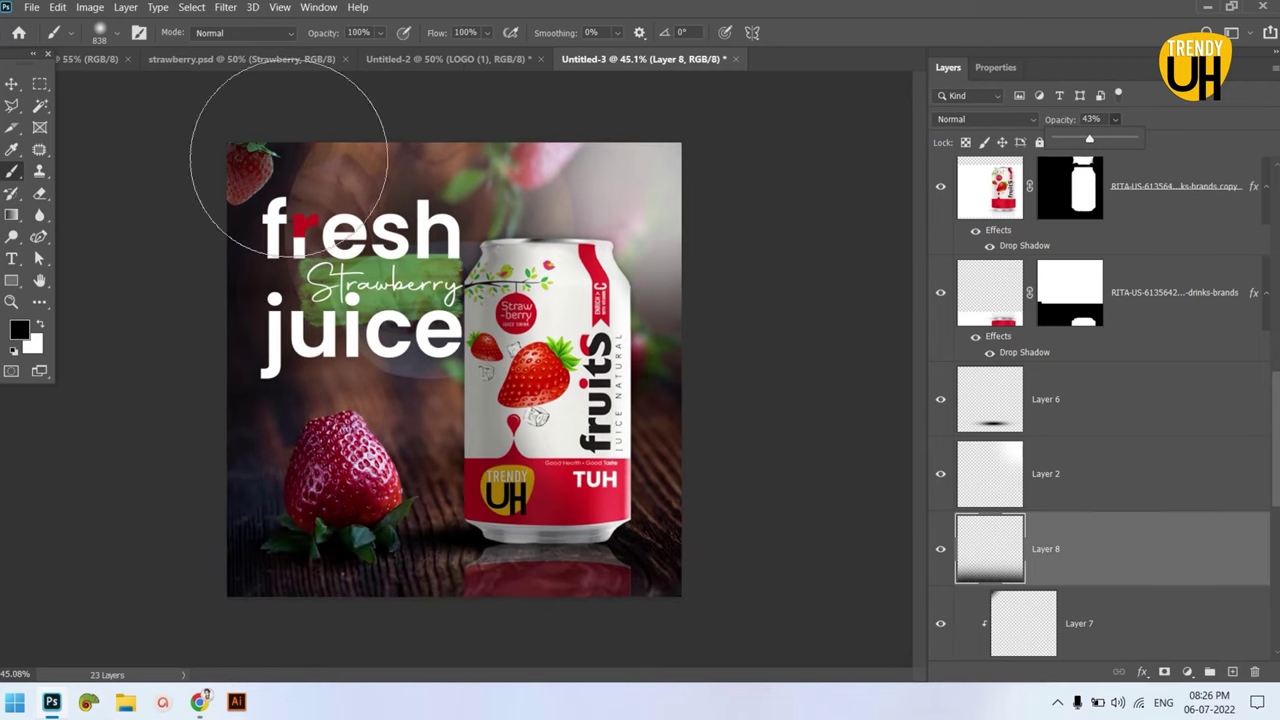
pyautogui.moveTo(285, 65); pyautogui.dragTo(766, 78)
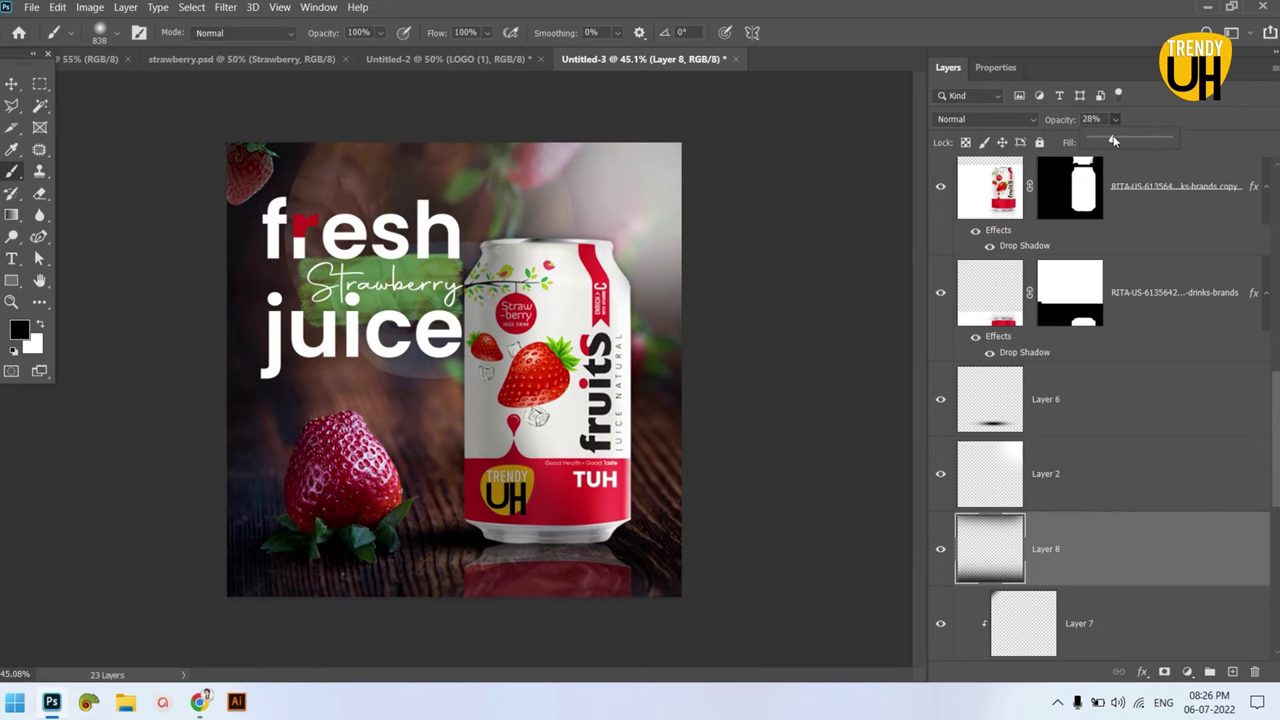
pyautogui.moveTo(1117, 143); pyautogui.dragTo(1120, 141)
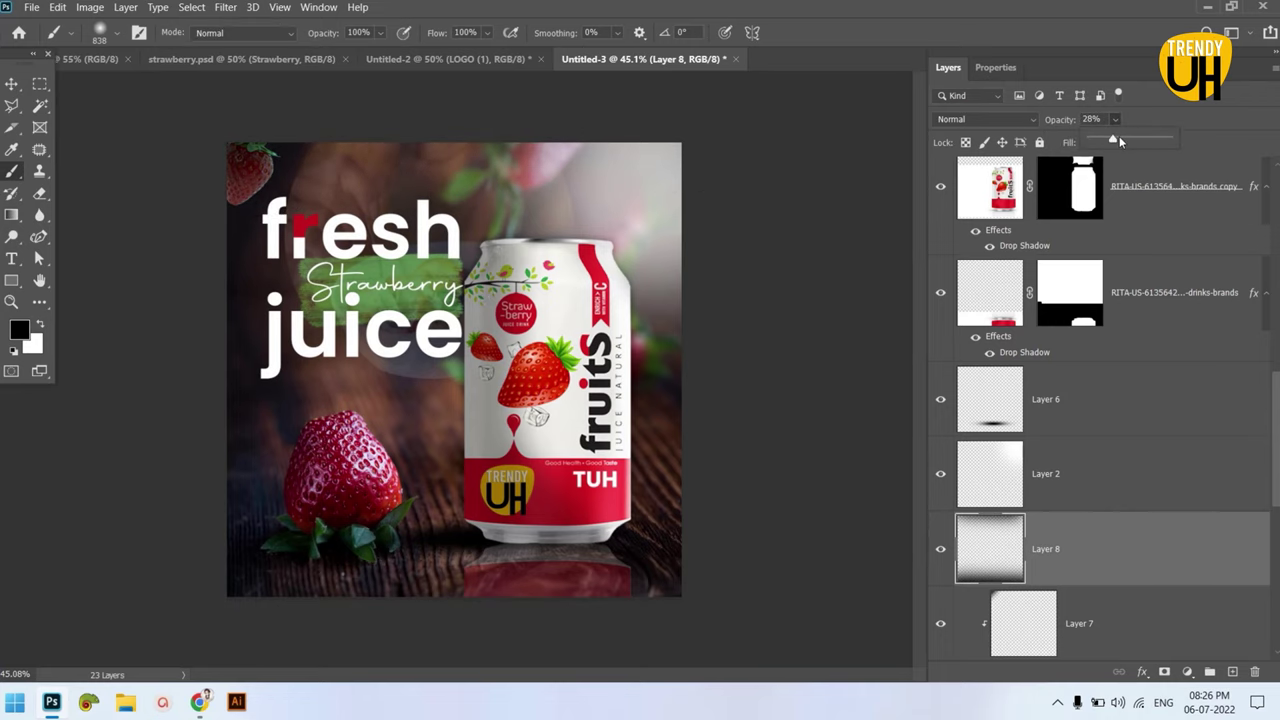
pyautogui.click(12, 84)
pyautogui.scroll(2, 360, 280)
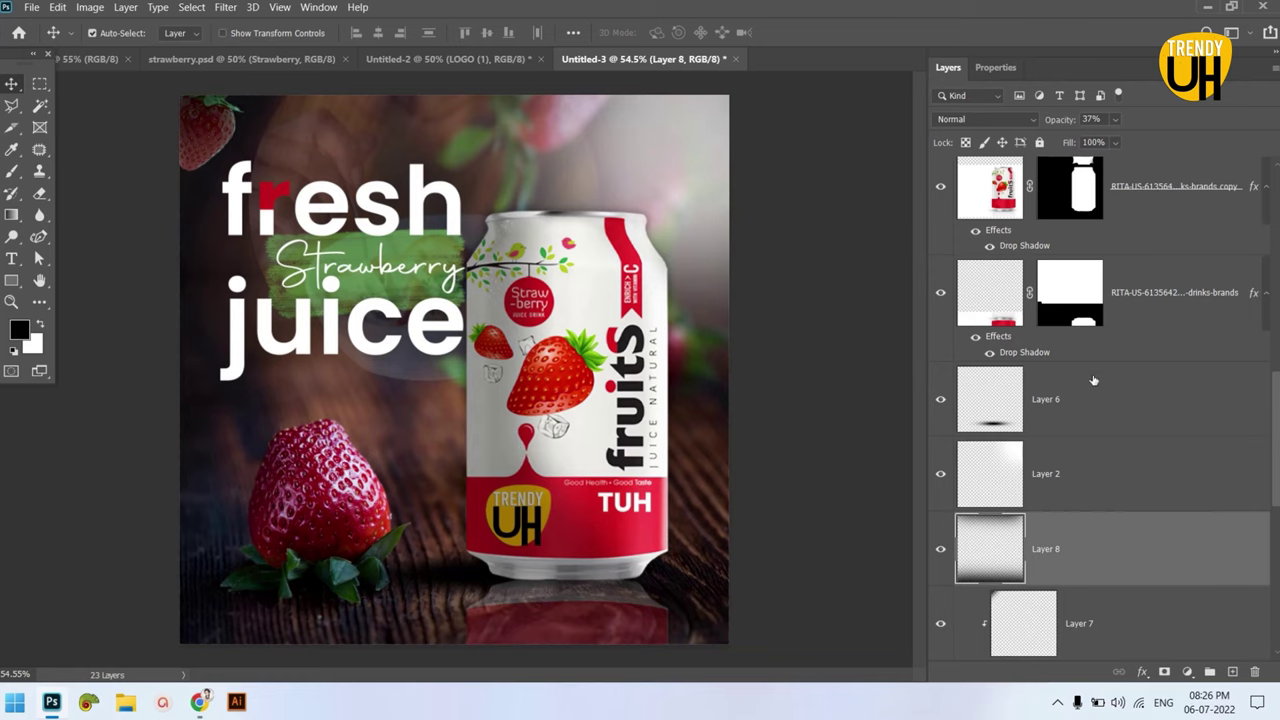
pyautogui.scroll(3, 1126, 368)
# - Add a top-most Curves adjustment with its RGB midpoint lowered to input 97, output 83
pyautogui.scroll(5, 1126, 368)
pyautogui.hotkey('alt', '.')
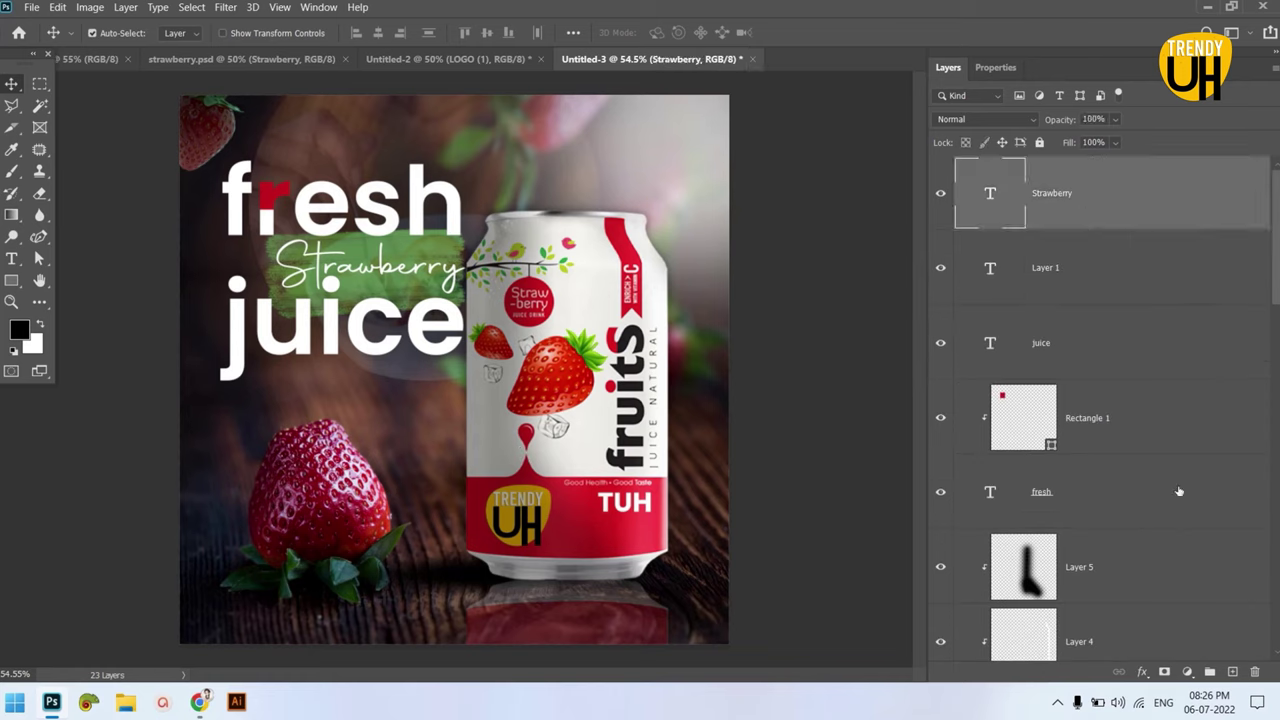
pyautogui.click(1187, 671)
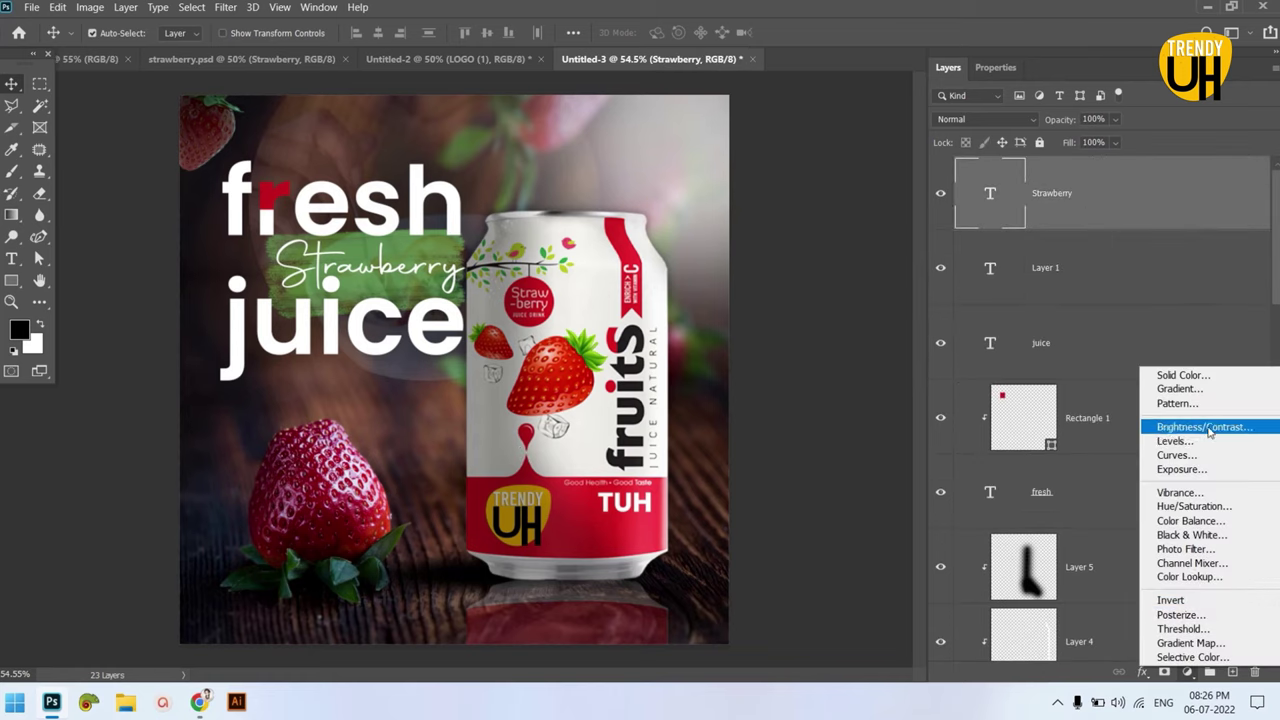
pyautogui.click(1174, 455)
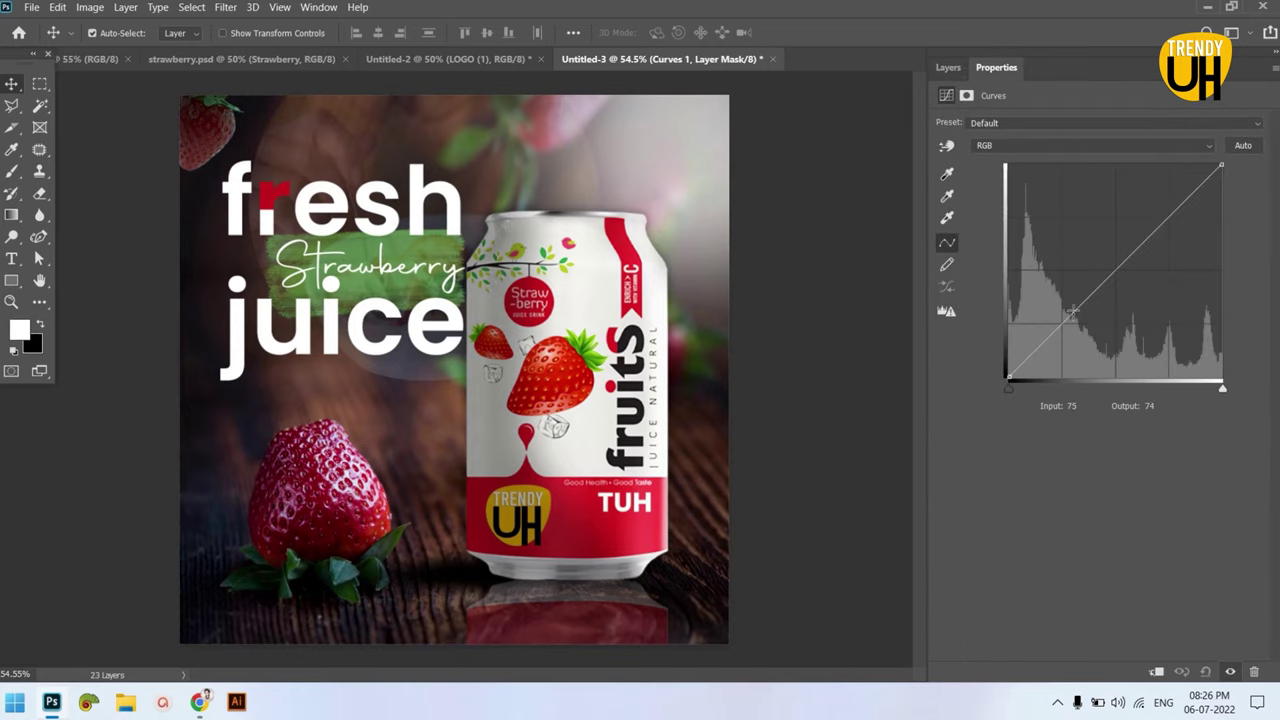
pyautogui.moveTo(1074, 311); pyautogui.dragTo(1086, 318)
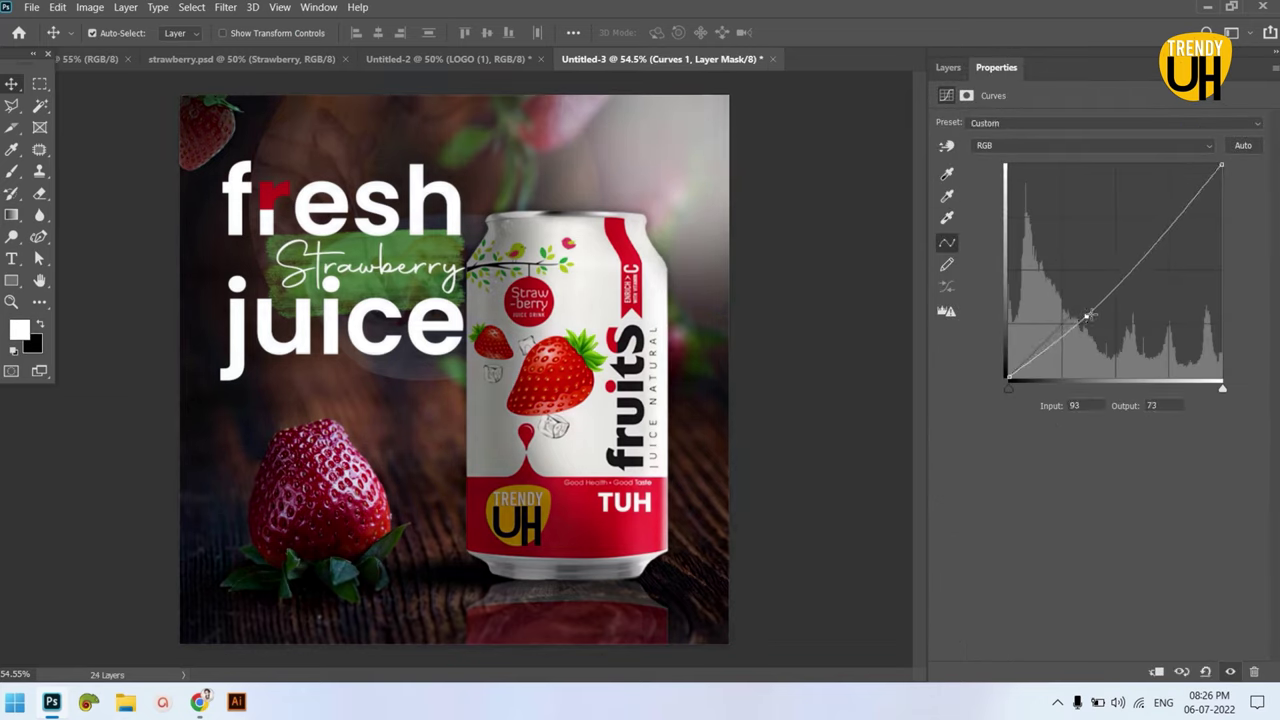
pyautogui.moveTo(1088, 316); pyautogui.dragTo(1090, 308)
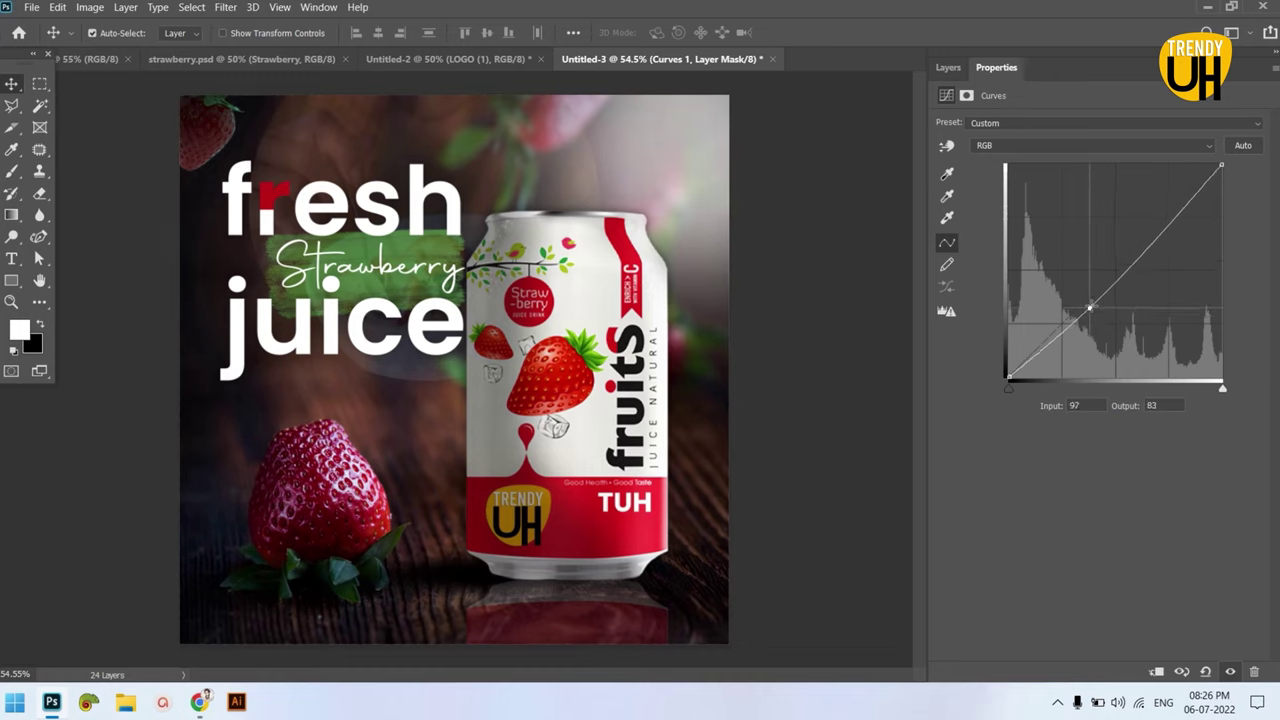
pyautogui.click(945, 70)
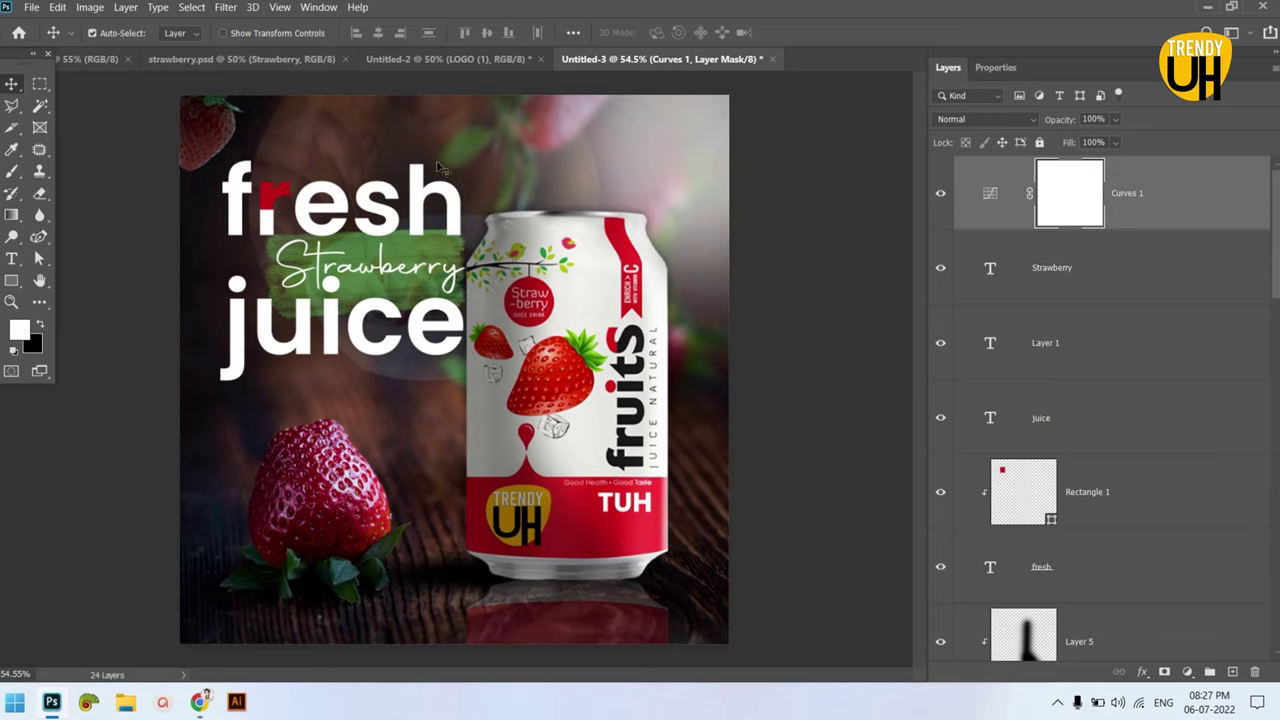
# - Retune Channel Mixer 1 to Red +42 with a Constant of +27
pyautogui.scroll(-1, 995, 478)
pyautogui.scroll(-3, 995, 478)
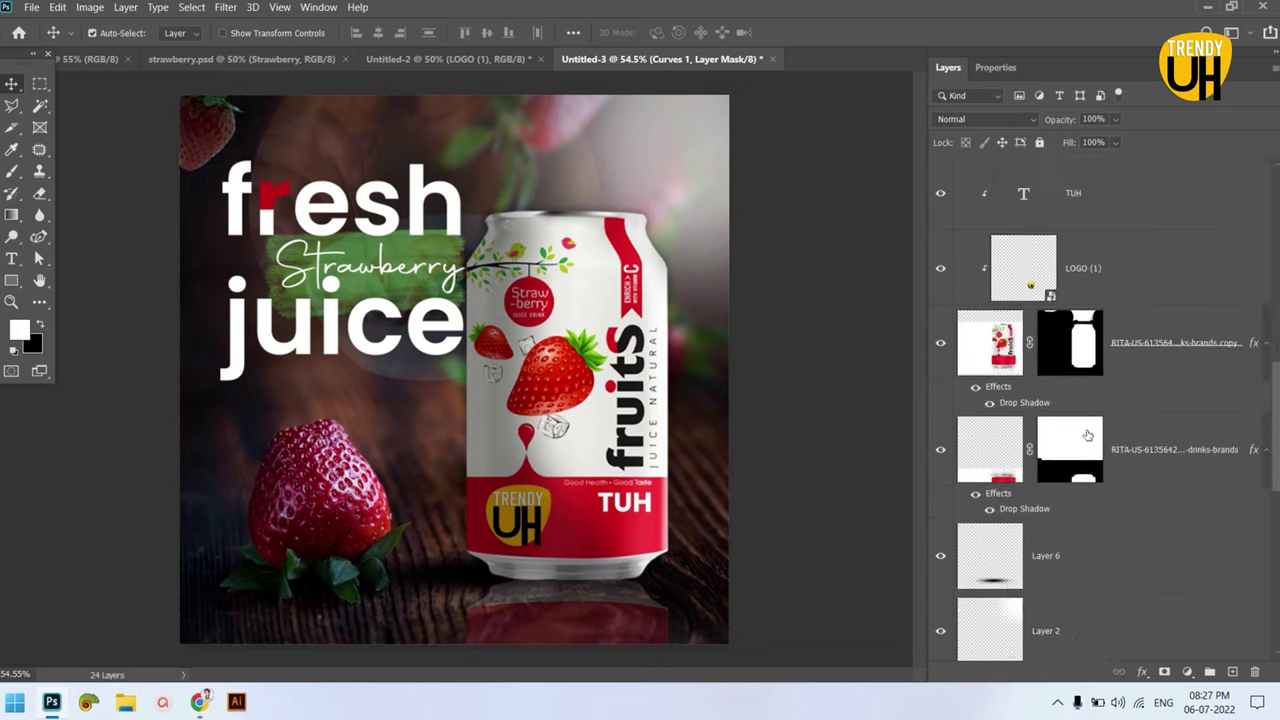
pyautogui.scroll(-3, 1010, 440)
pyautogui.scroll(-3, 1025, 400)
pyautogui.scroll(-2, 1041, 349)
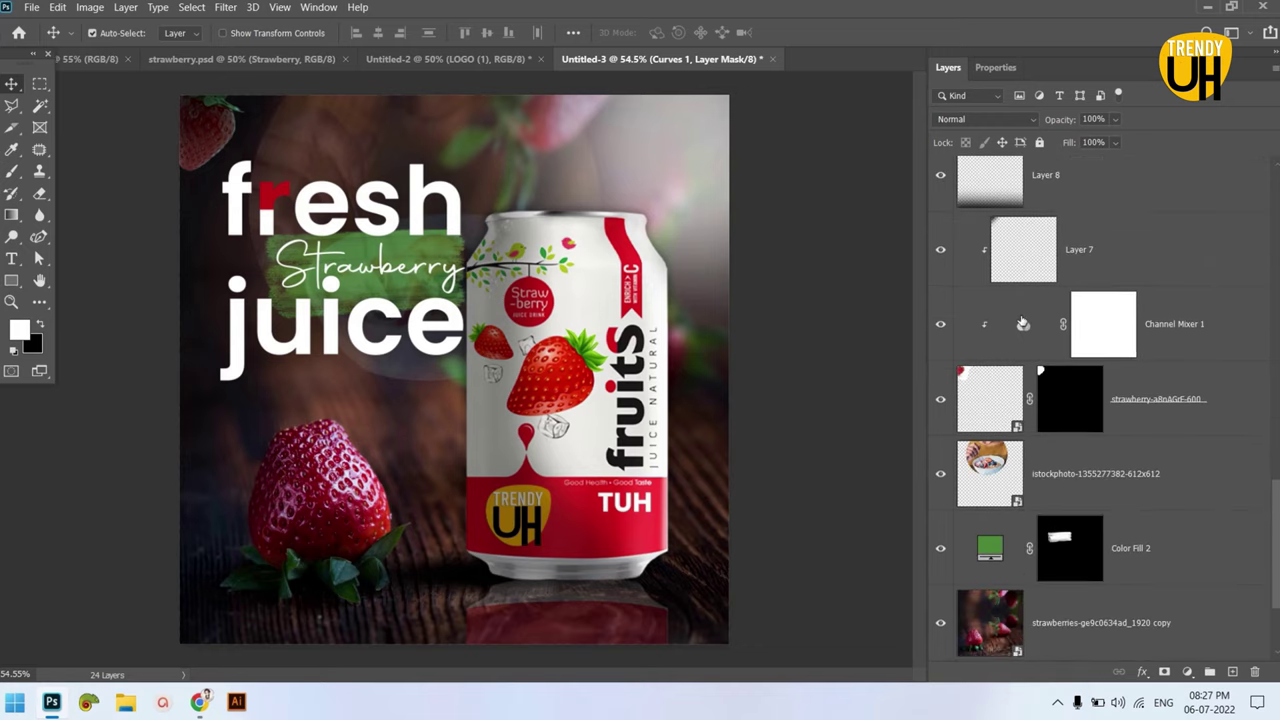
pyautogui.doubleClick(1022, 322)
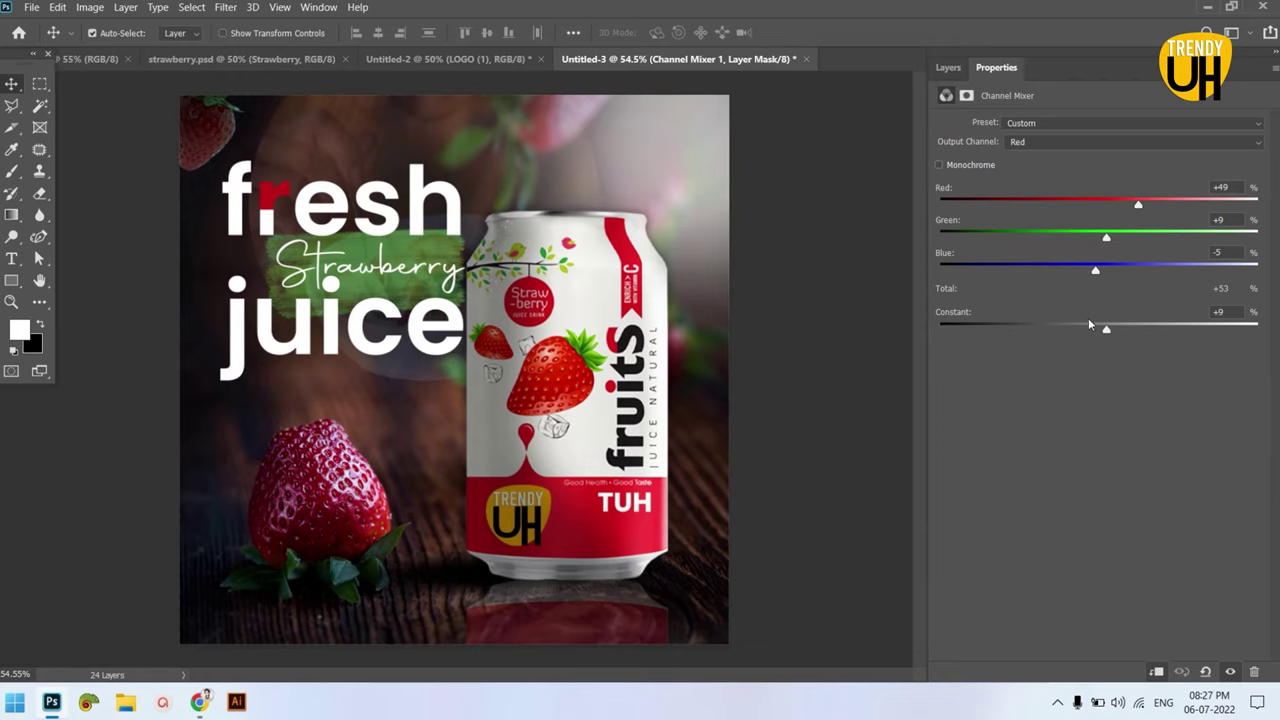
pyautogui.moveTo(1106, 328); pyautogui.dragTo(1120, 328)
pyautogui.moveTo(1140, 206); pyautogui.dragTo(1134, 208)
pyautogui.click(947, 68)
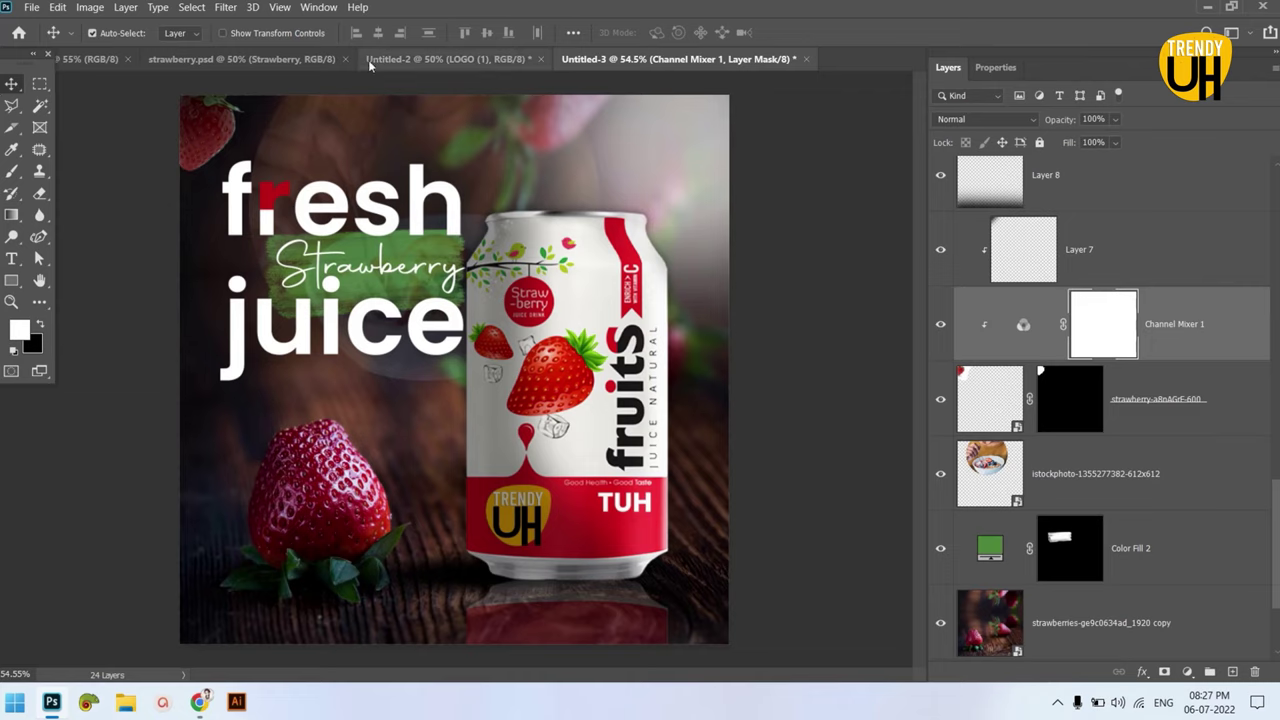
# - Scale the LOGO (1) layer down to about 2.52% to fit the can's red band beside TUH
pyautogui.click(543, 519)
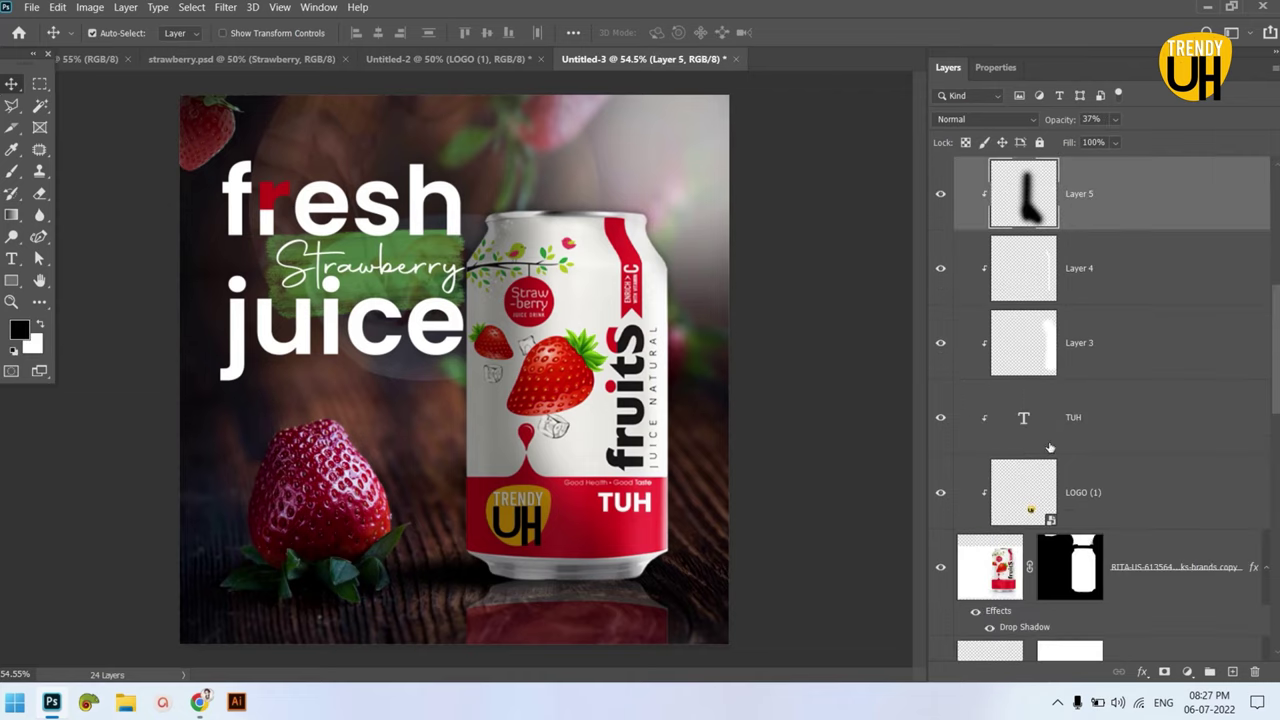
pyautogui.hotkey('ctrl', 't')
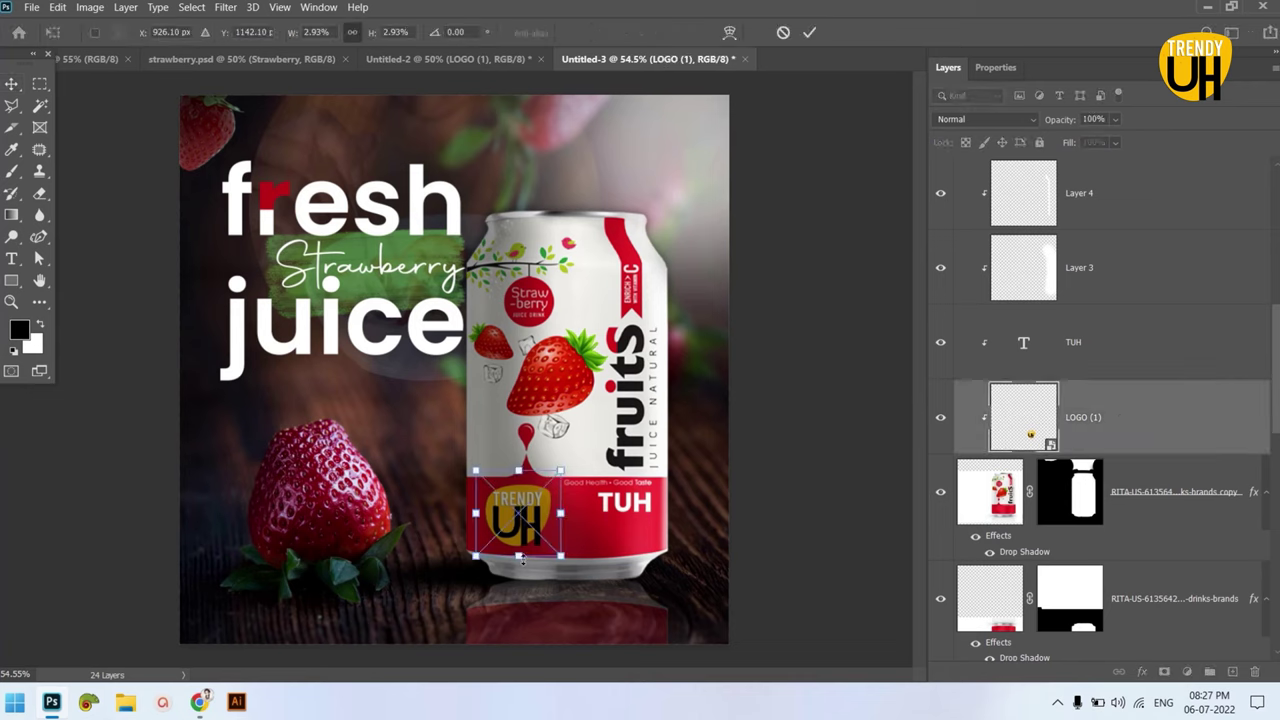
pyautogui.moveTo(518, 556); pyautogui.dragTo(518, 538)
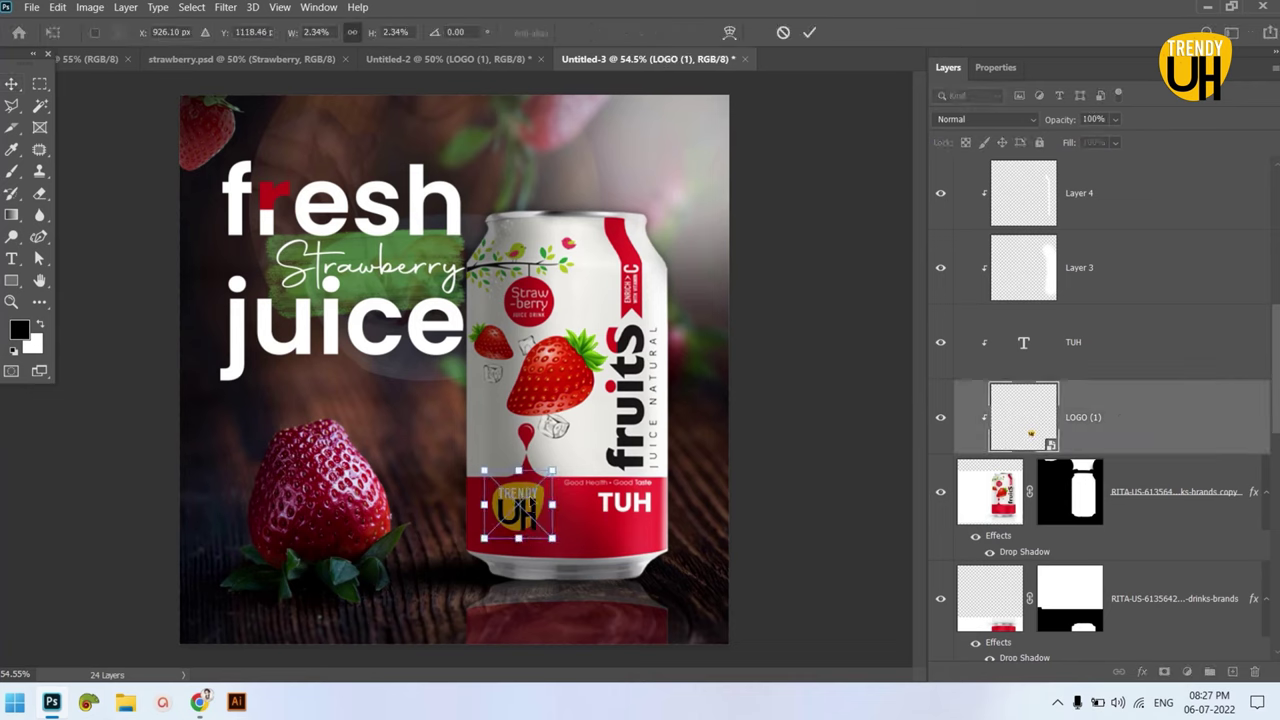
pyautogui.moveTo(484, 469); pyautogui.dragTo(481, 466)
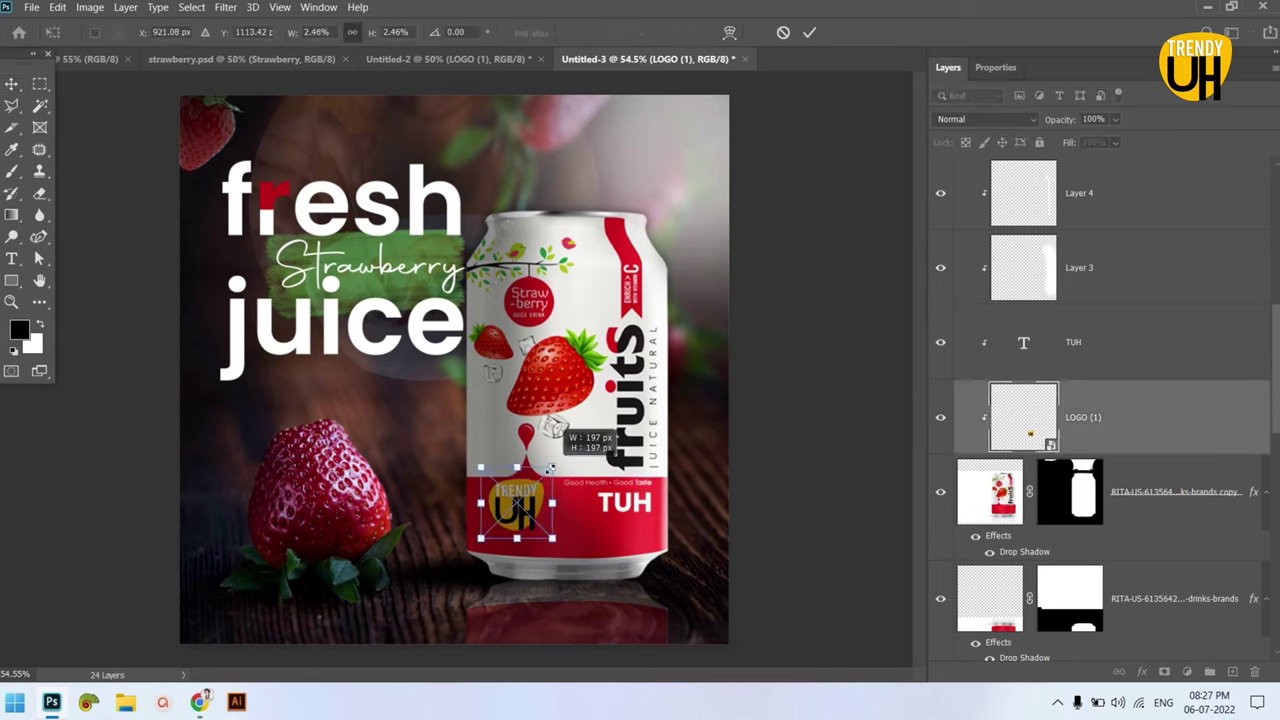
pyautogui.click(811, 31)
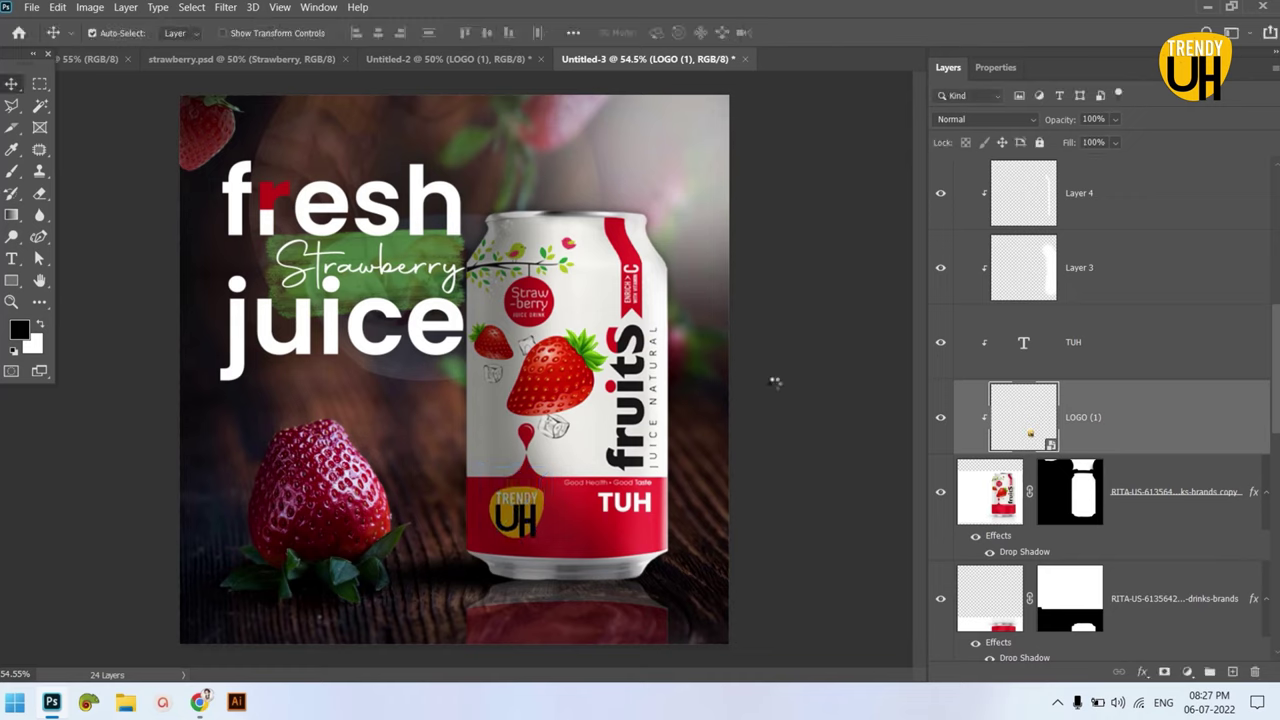
pyautogui.hotkey('ctrl', 't')
pyautogui.moveTo(554, 545); pyautogui.dragTo(558, 548)
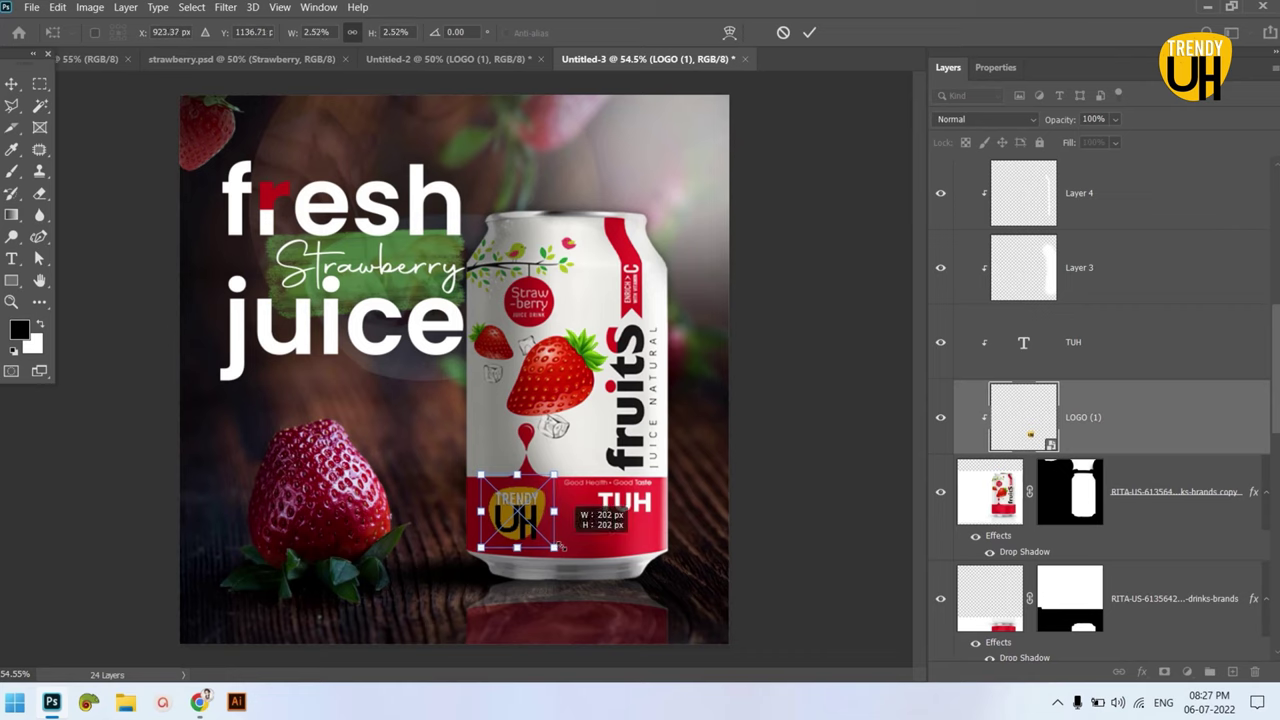
pyautogui.click(809, 32)
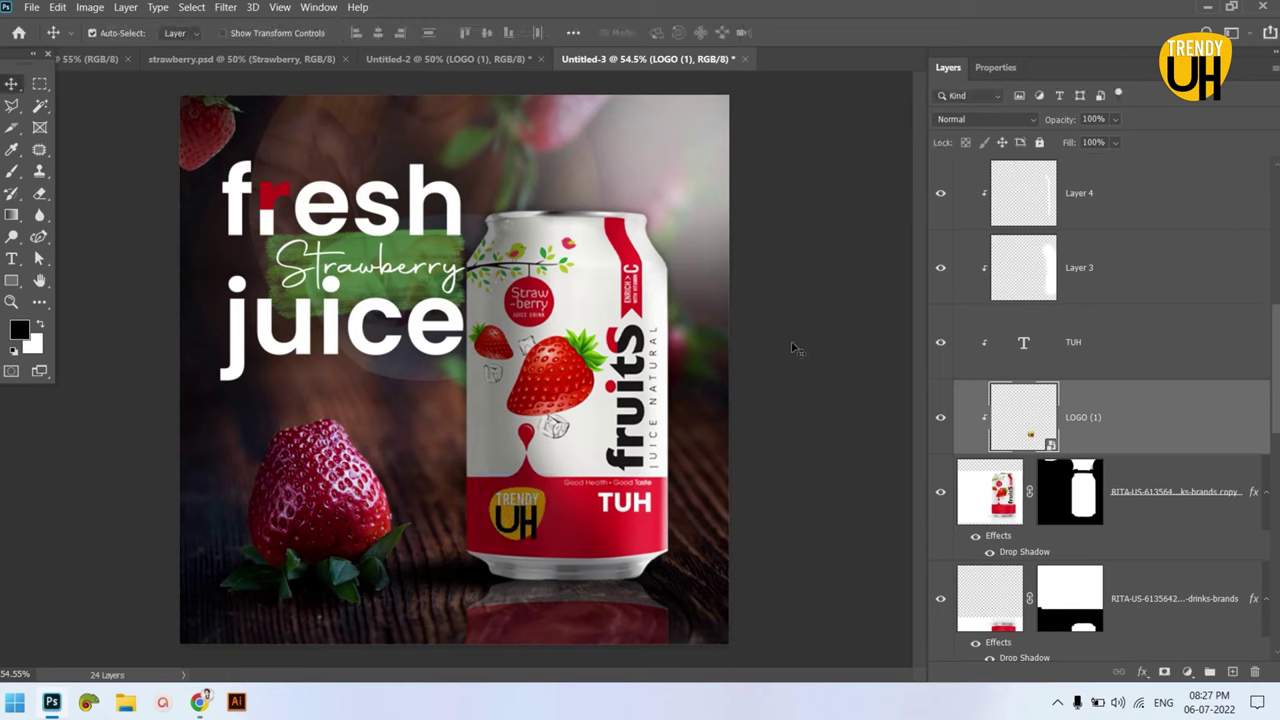
# - Bring the UH logo from Untitled-2 into the poster, stacked above TUH, in the top-right corner
pyautogui.click(453, 59)
pyautogui.moveTo(590, 277)
pyautogui.mouseDown()
pyautogui.moveTo(637, 70)
pyautogui.moveTo(675, 176)
pyautogui.mouseUp()
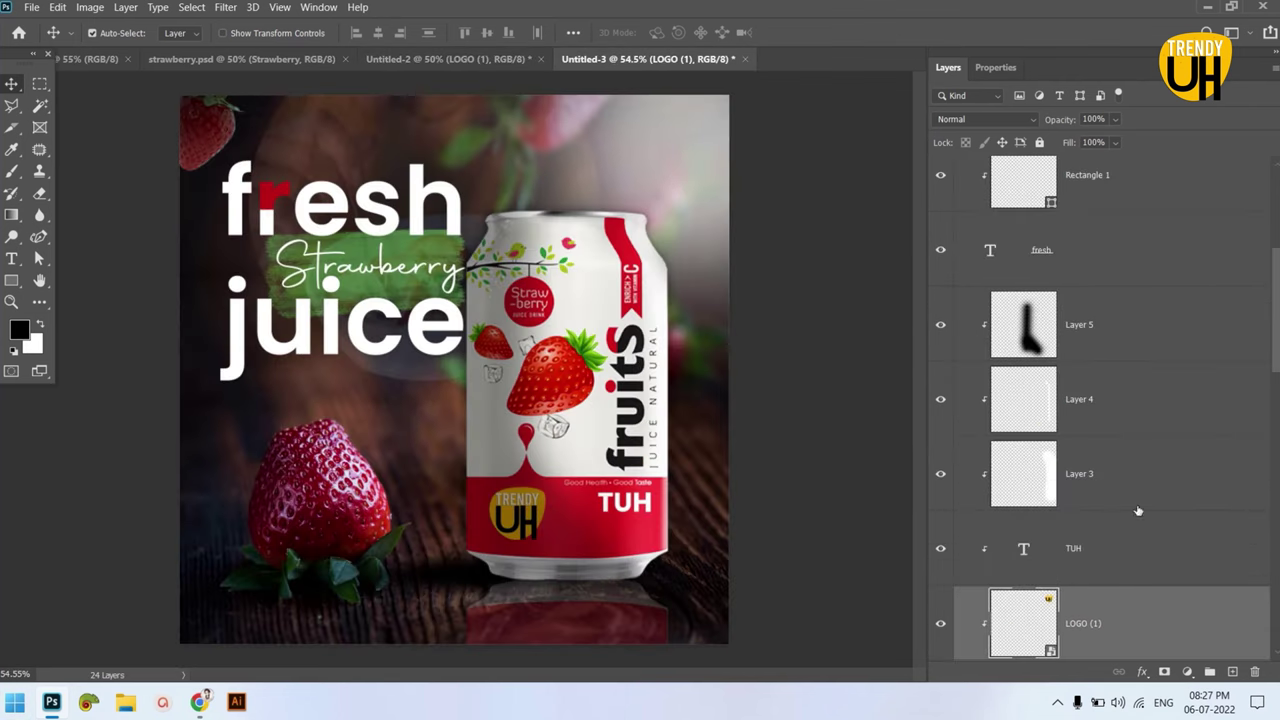
pyautogui.moveTo(1147, 571)
pyautogui.mouseDown()
pyautogui.moveTo(1156, 447)
pyautogui.moveTo(1153, 505)
pyautogui.moveTo(1071, 125)
pyautogui.moveTo(1068, 160)
pyautogui.mouseUp()
pyautogui.hotkey('ctrl', 'alt', 'g')
pyautogui.scroll(-5, 1125, 360)
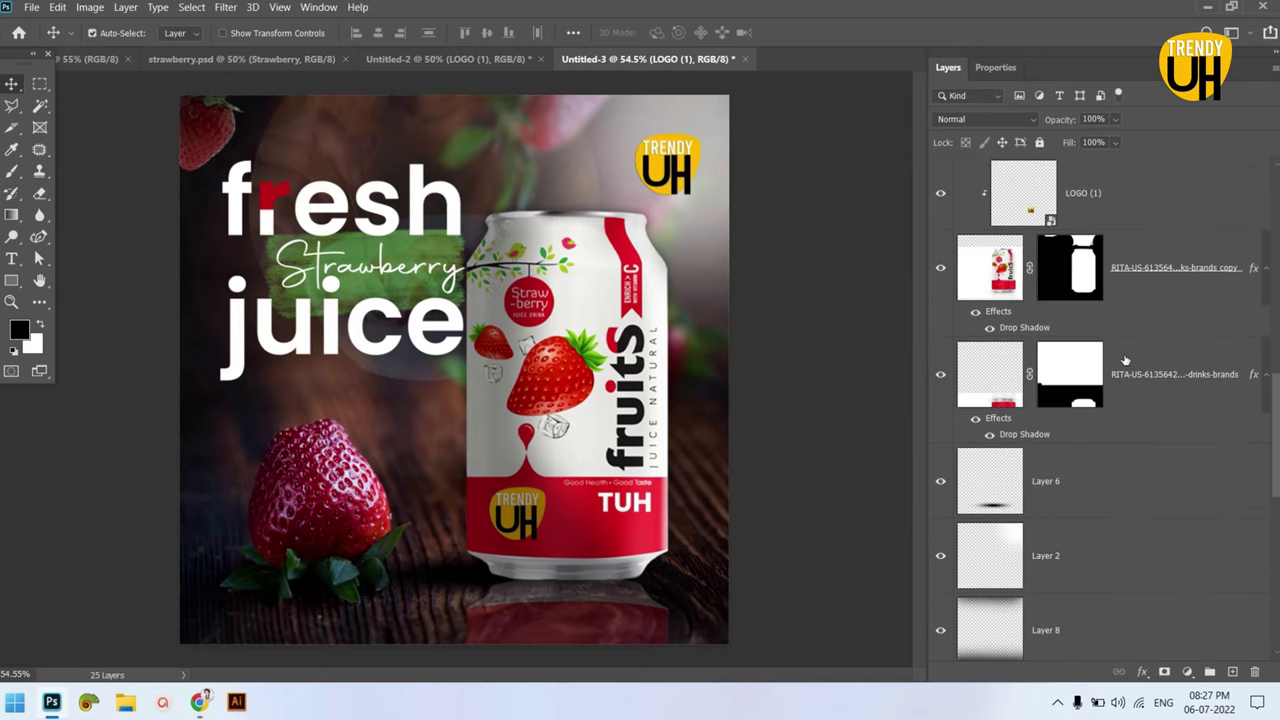
pyautogui.scroll(1, 1125, 360)
pyautogui.moveTo(673, 158); pyautogui.dragTo(684, 141)
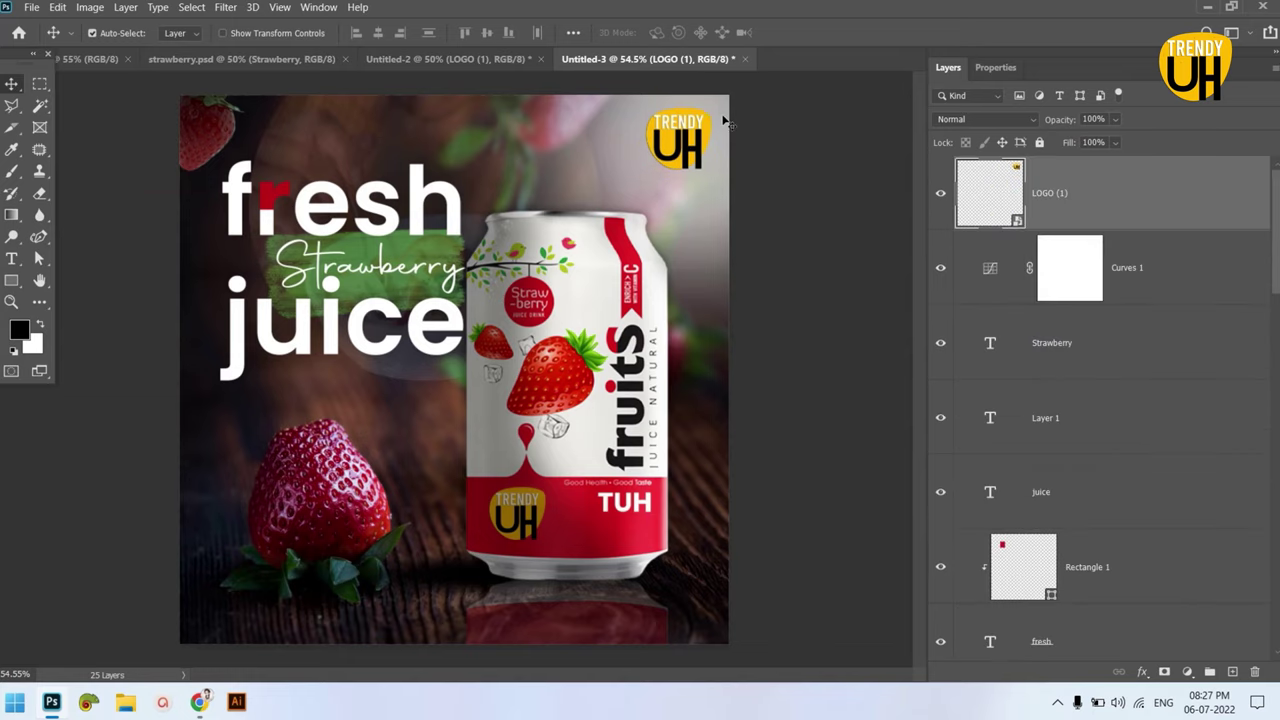
pyautogui.hotkey('ctrl', 't')
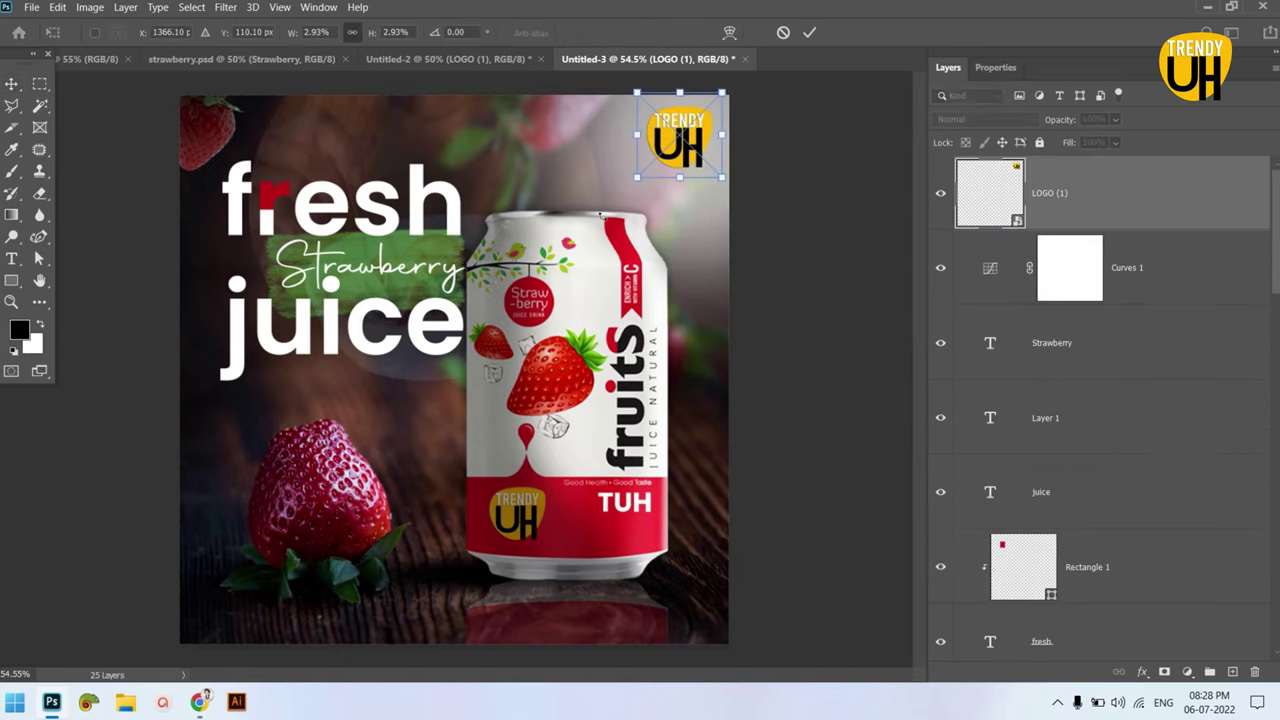
pyautogui.click(809, 32)
# - Give the corner logo a Multiply drop shadow at 38% opacity, size 29 px
pyautogui.rightClick(1139, 217)
pyautogui.click(1049, 12)
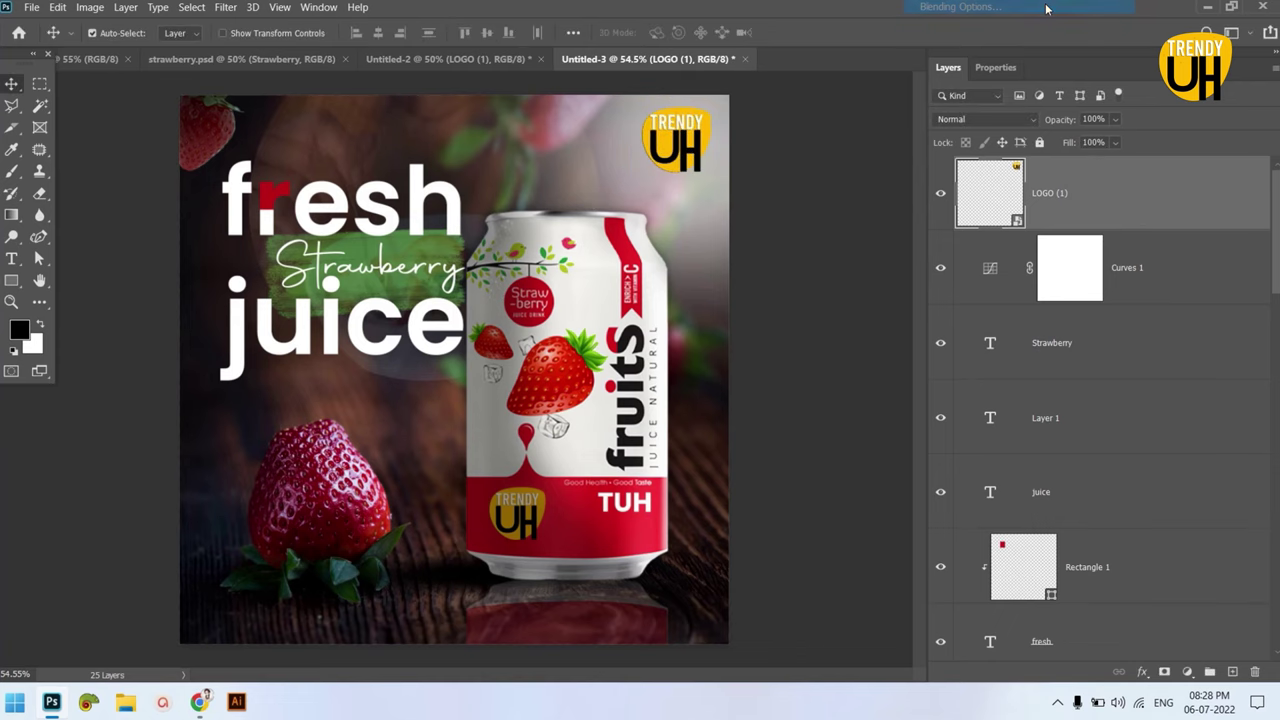
pyautogui.click(603, 348)
pyautogui.moveTo(983, 35); pyautogui.dragTo(901, 234)
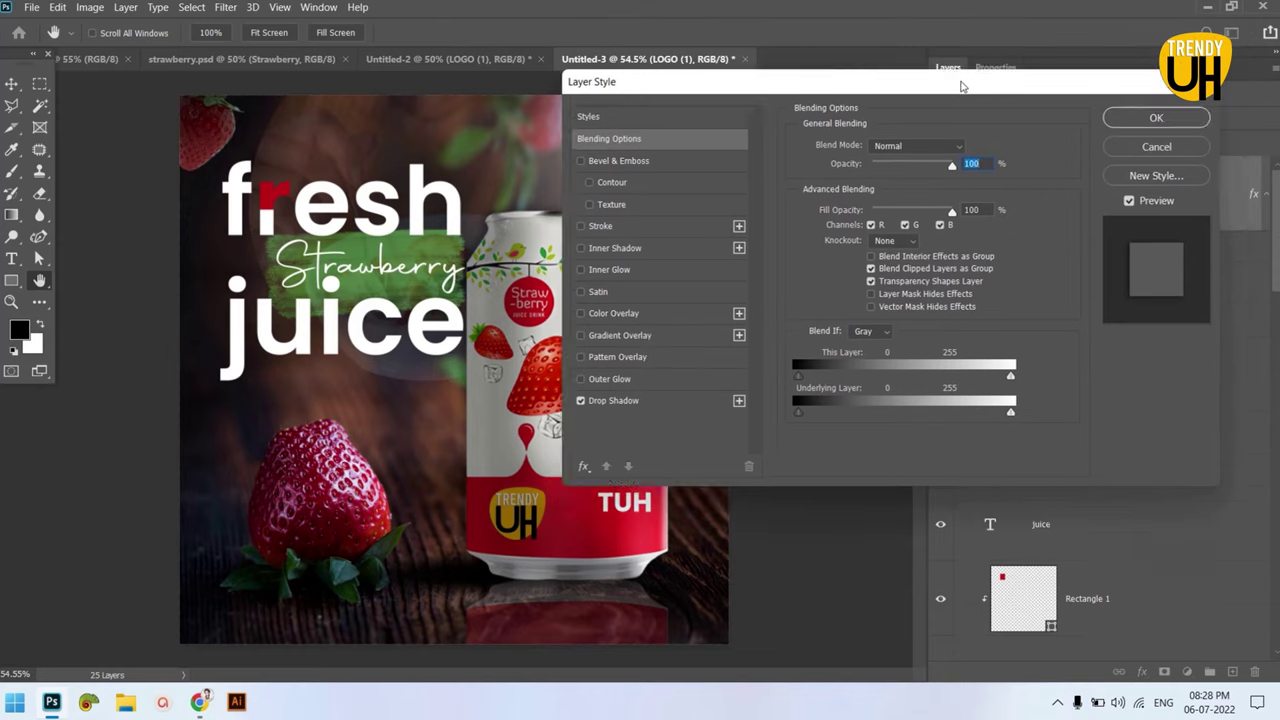
pyautogui.click(575, 549)
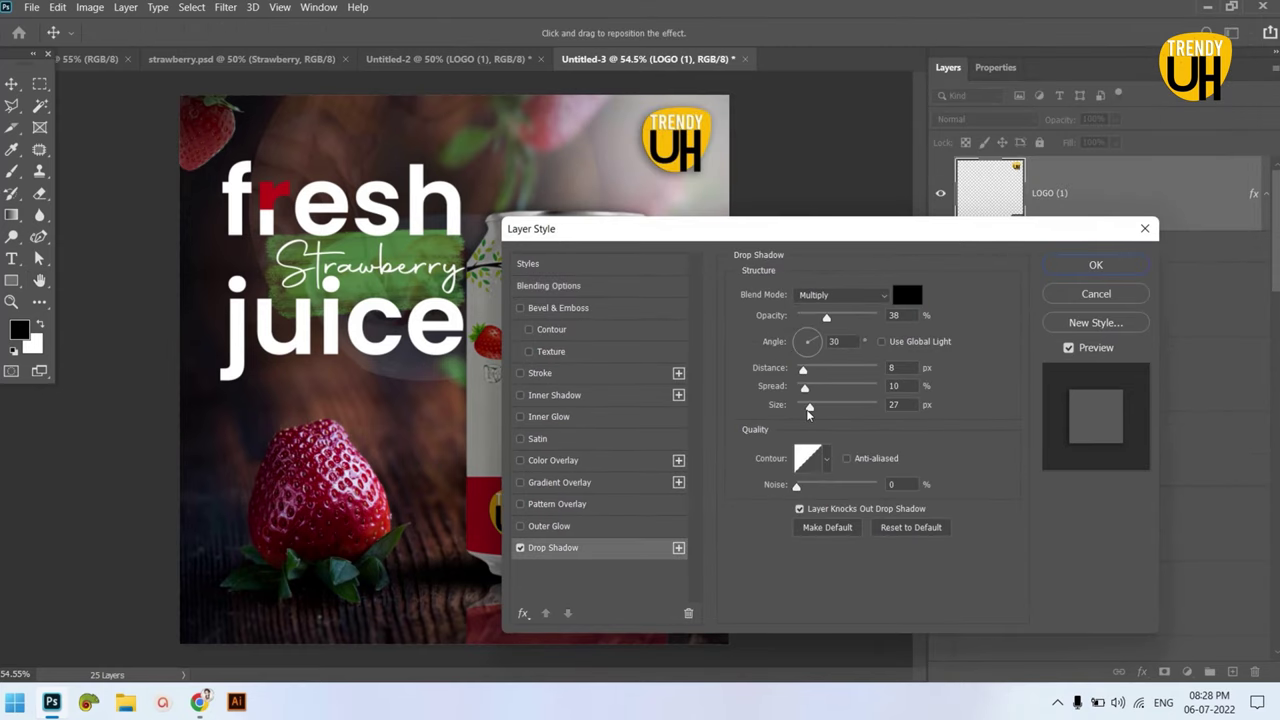
pyautogui.moveTo(809, 407); pyautogui.dragTo(813, 408)
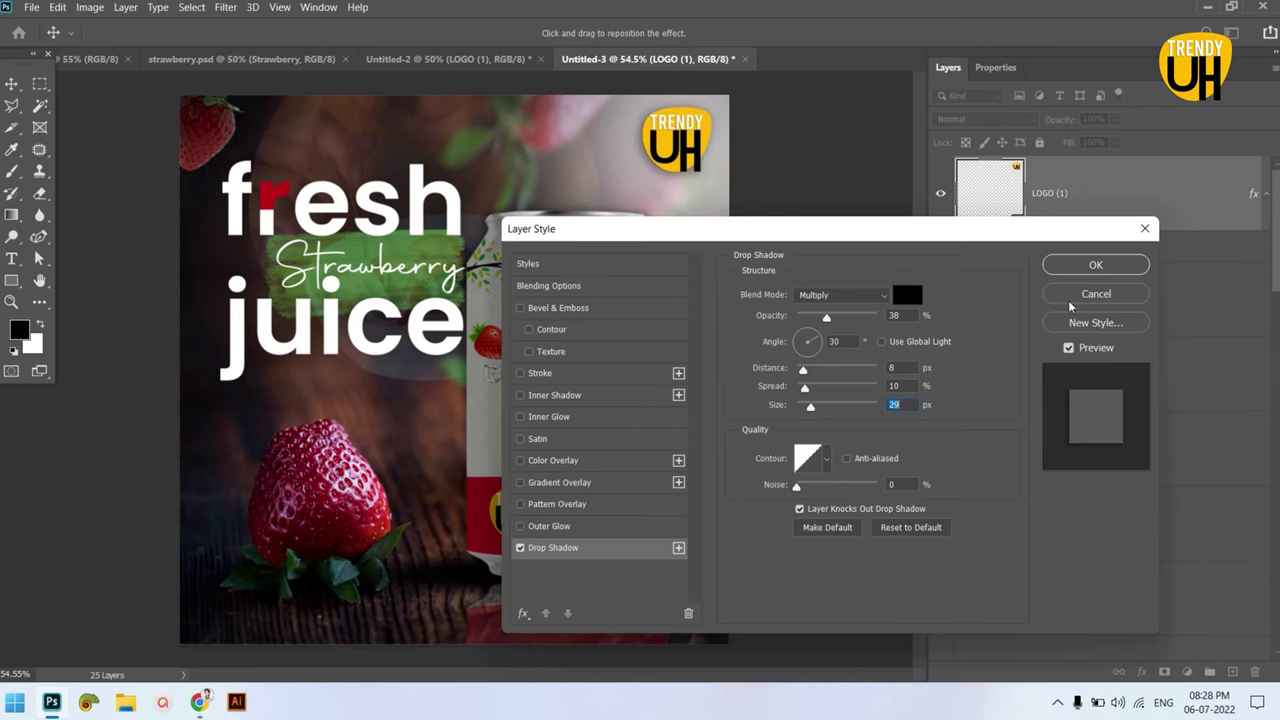
pyautogui.click(1097, 266)
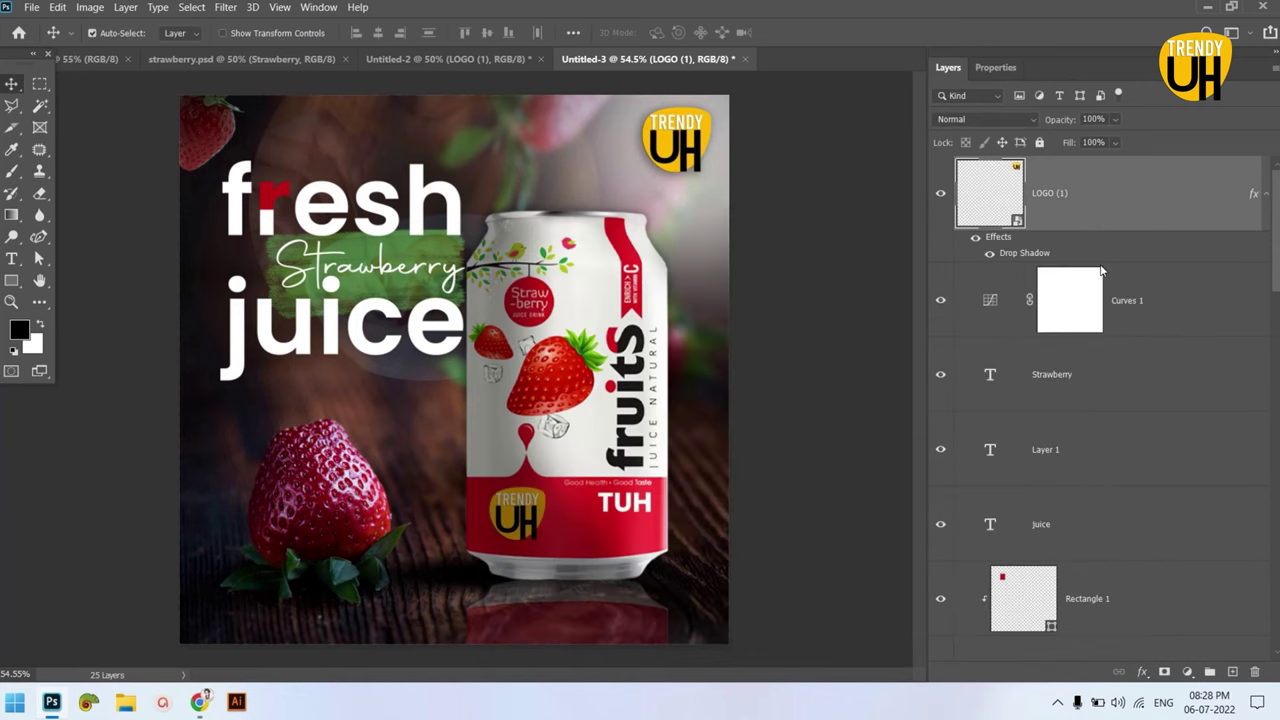
# - Select Layer 5 through Channel Mixer 1 and nudge the can slightly on the poster
pyautogui.click(552, 311)
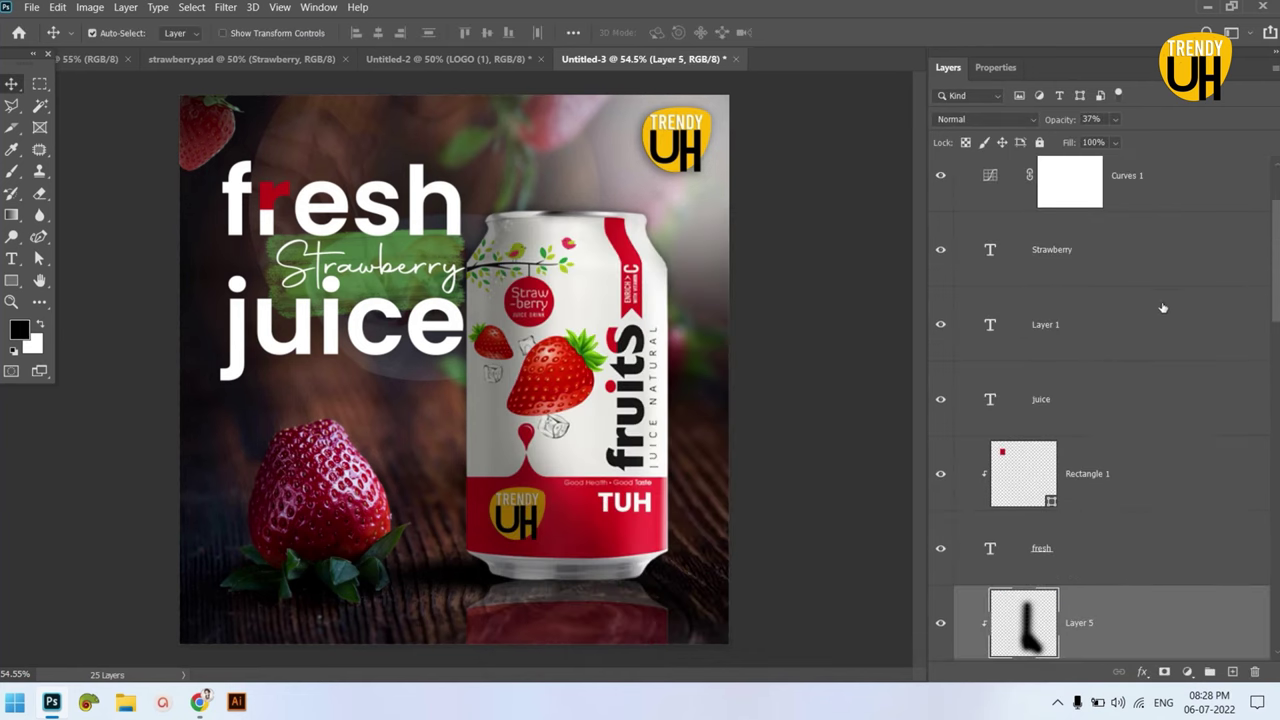
pyautogui.scroll(-5, 1131, 388)
pyautogui.scroll(1, 1139, 200)
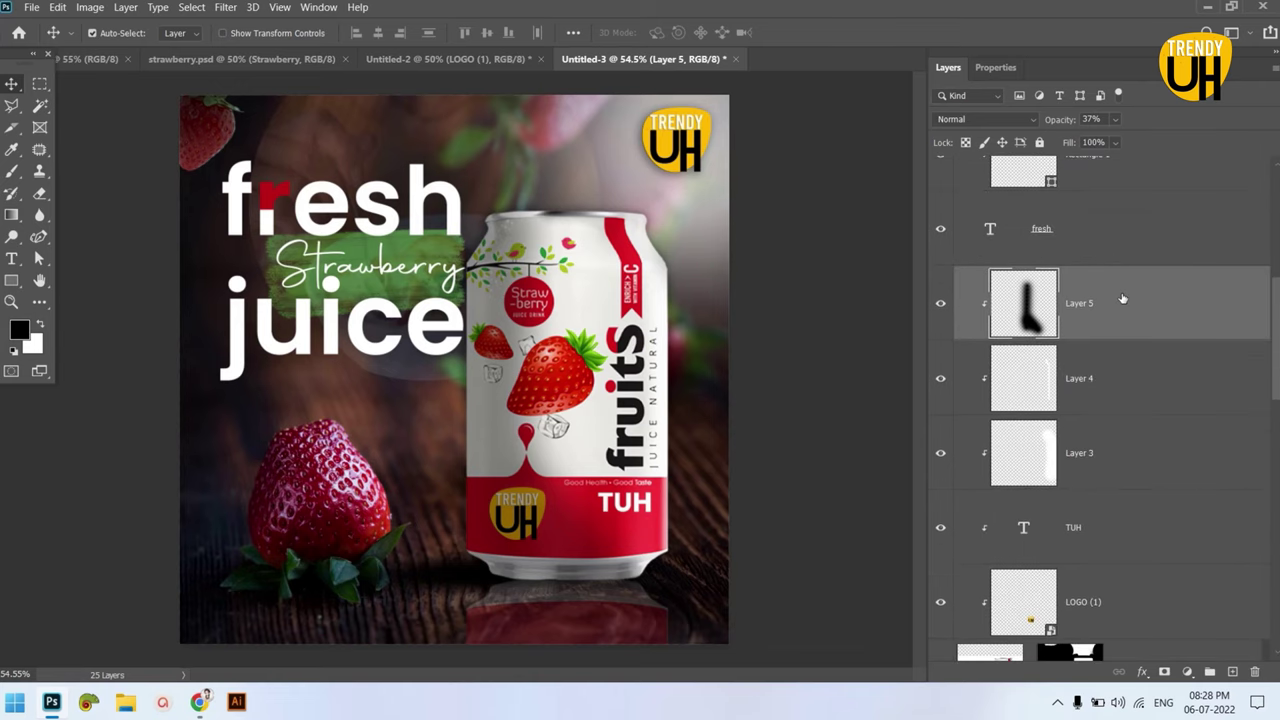
pyautogui.scroll(-1, 1129, 313)
pyautogui.scroll(-2, 1135, 310)
pyautogui.scroll(-2, 1150, 300)
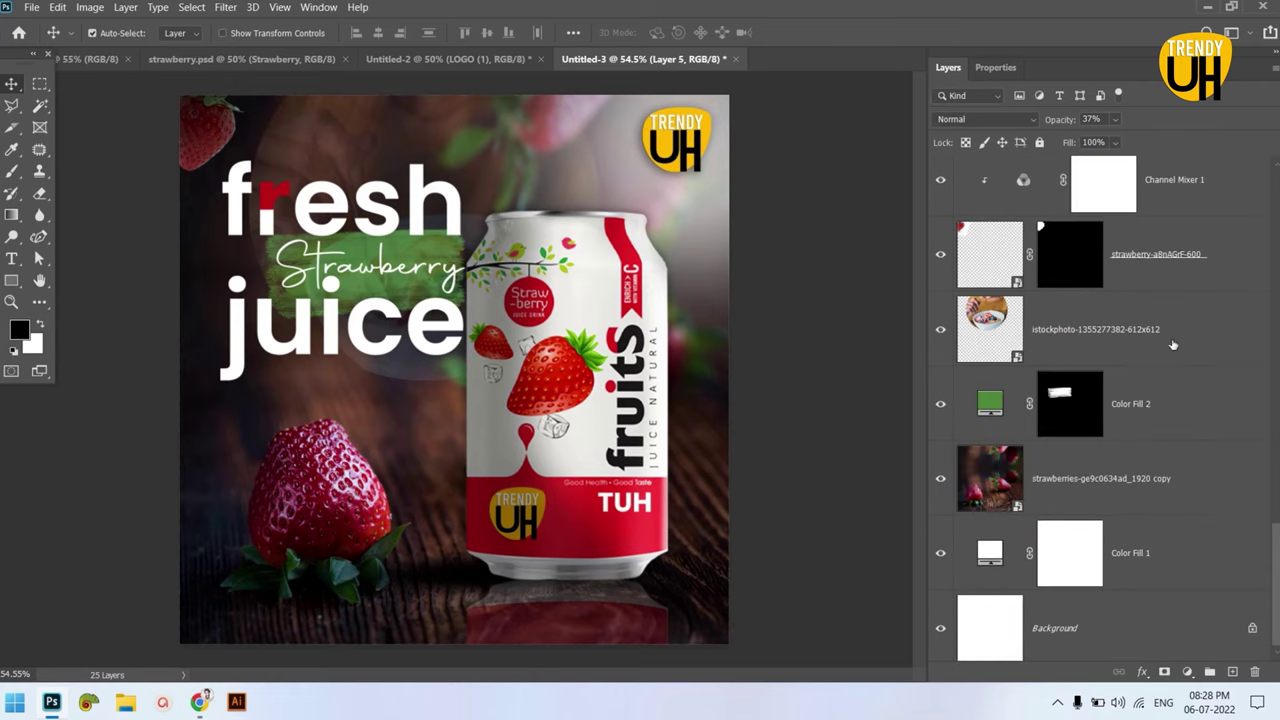
pyautogui.keyDown('shift'); pyautogui.click(1172, 240); pyautogui.keyUp('shift')
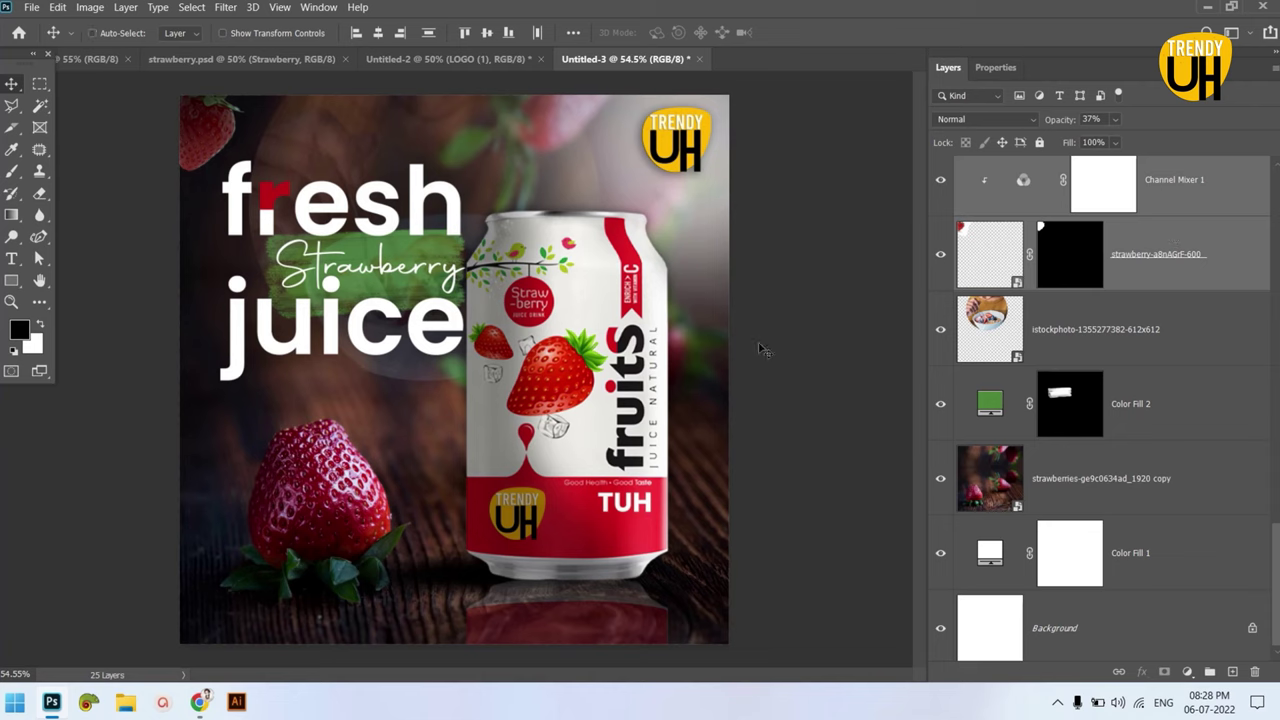
pyautogui.hotkey('ctrl', 't')
pyautogui.moveTo(620, 362); pyautogui.dragTo(596, 350)
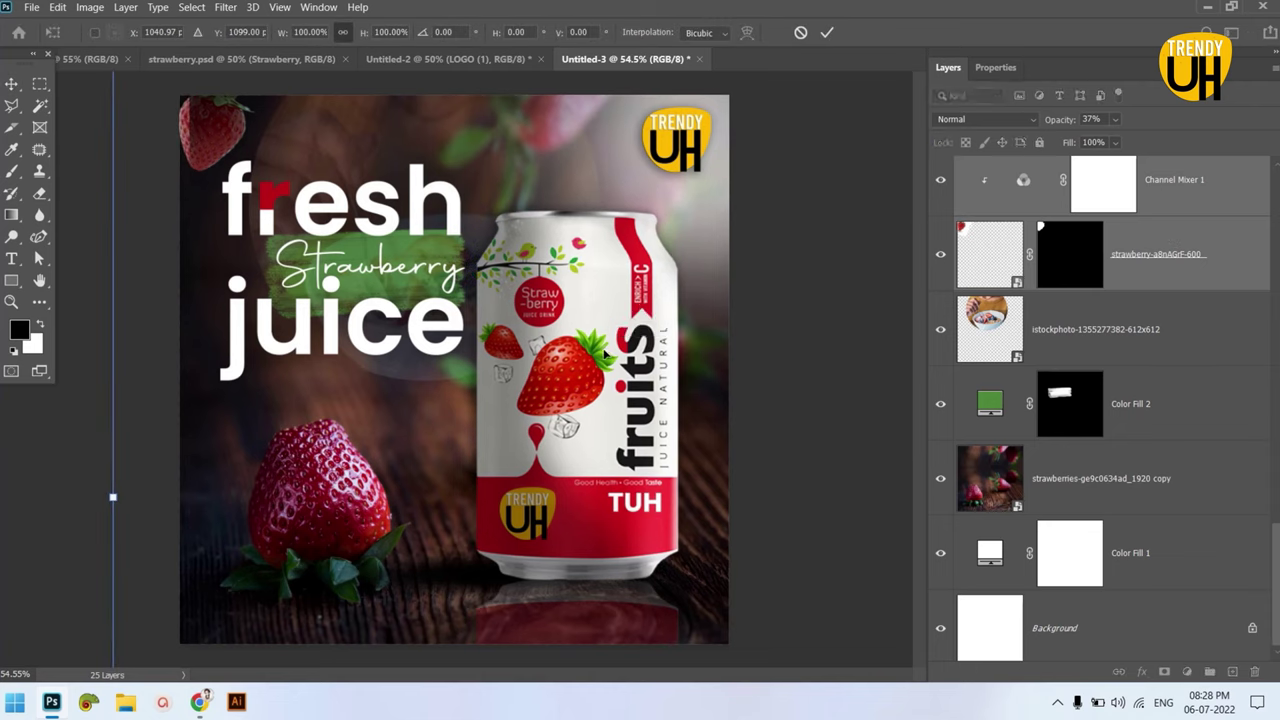
pyautogui.click(829, 33)
# - Shift Layer 6 slightly right and down, then fit the poster to the window
pyautogui.scroll(3, 1100, 350)
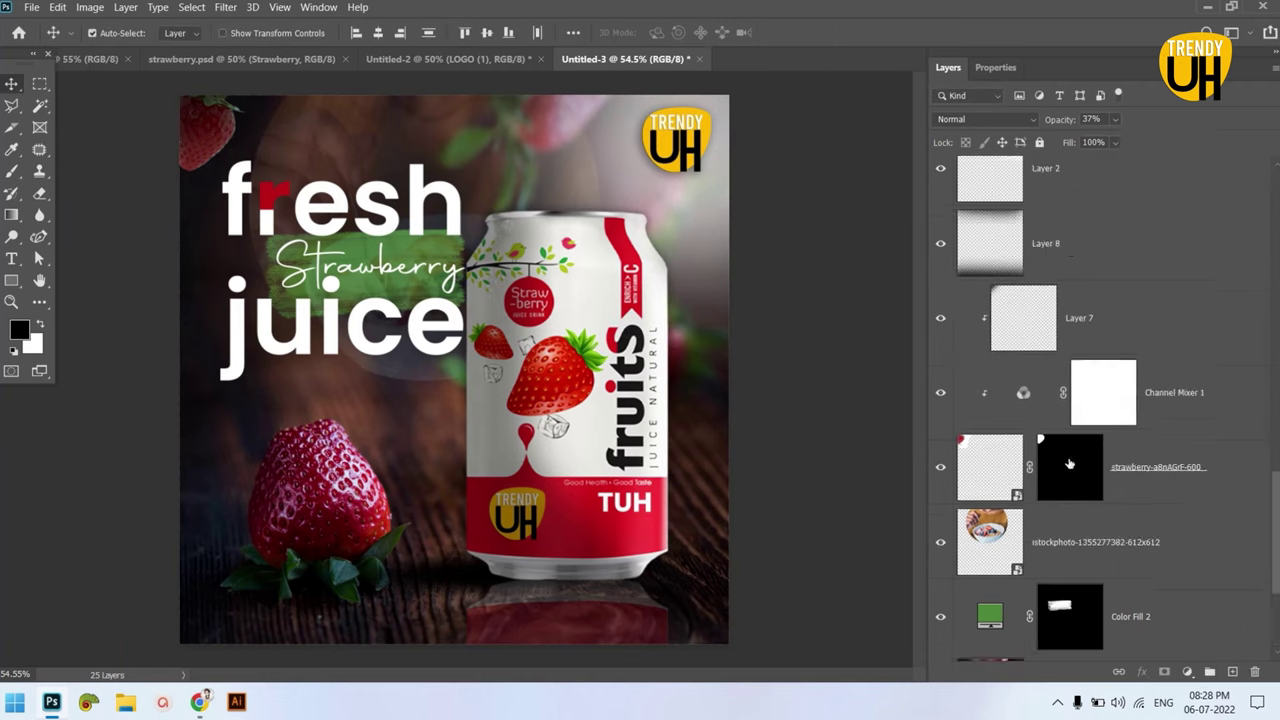
pyautogui.click(1045, 307)
pyautogui.hotkey('ctrl', 't')
pyautogui.moveTo(542, 392); pyautogui.dragTo(552, 399)
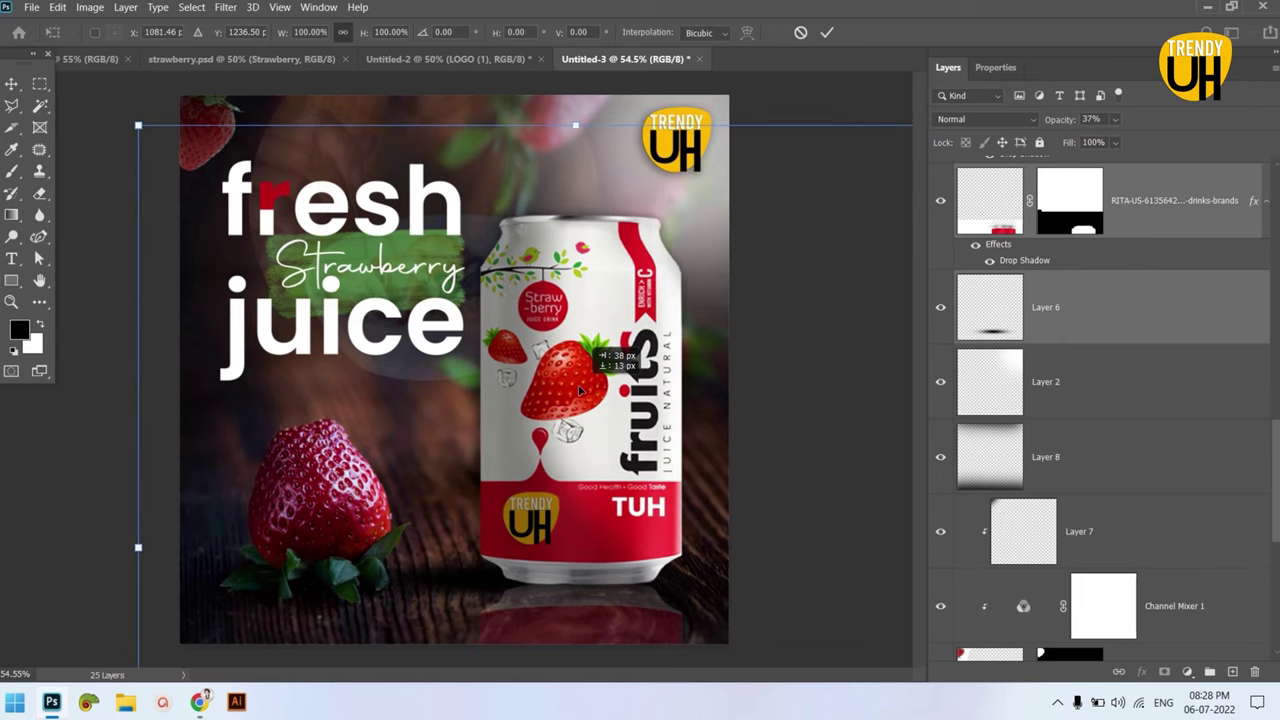
pyautogui.click(827, 33)
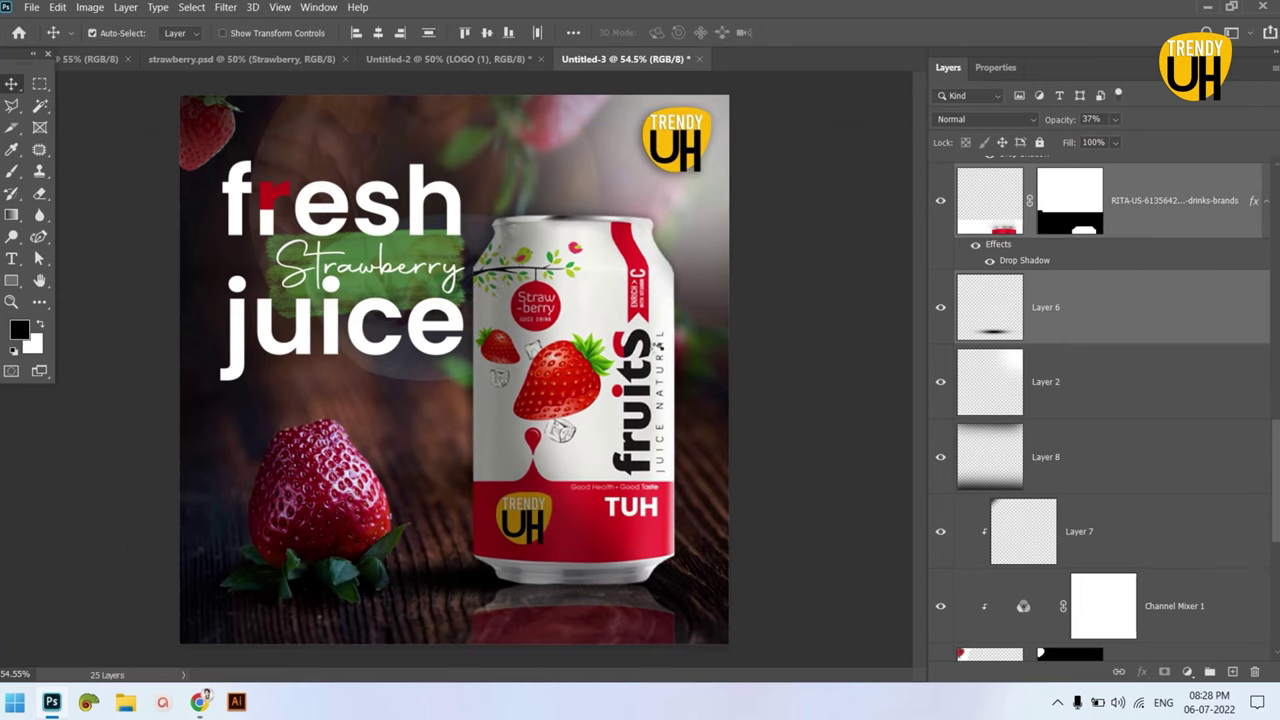
pyautogui.hotkey('ctrl', '0')
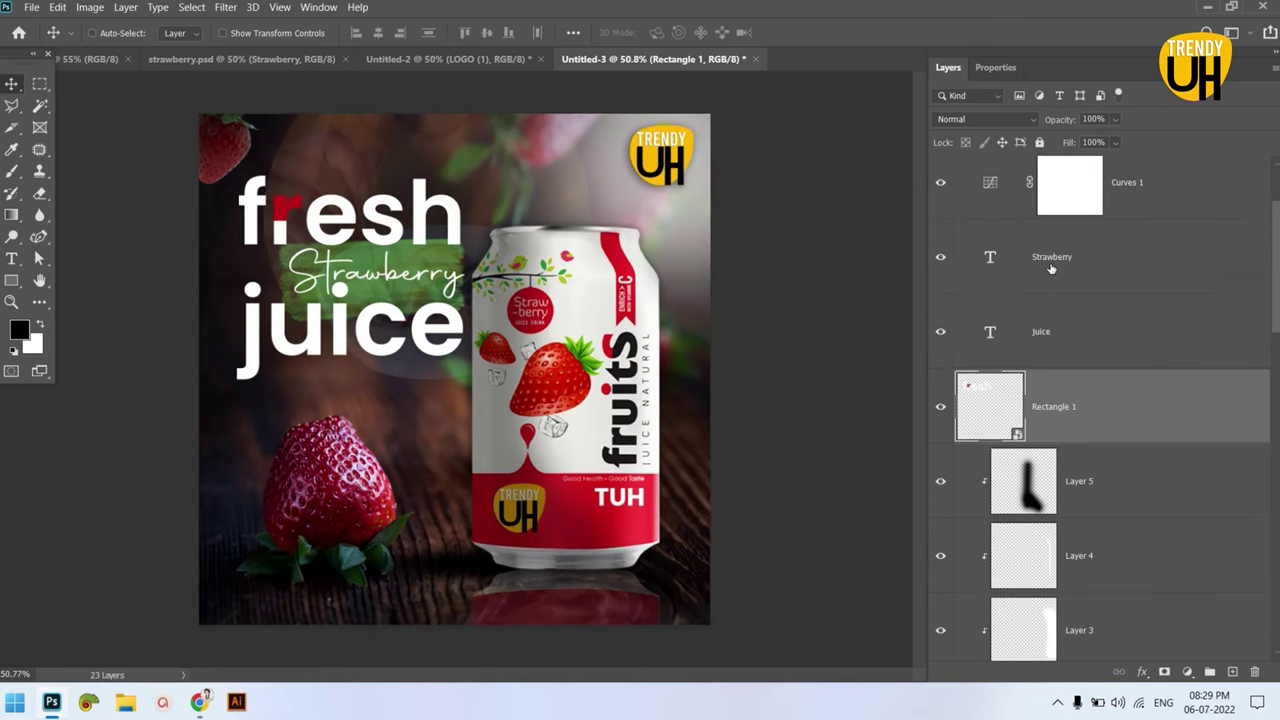
# - Select the Strawberry and juice headline text layers and group them as Group 1
pyautogui.keyDown('ctrl'); pyautogui.click(1051, 268); pyautogui.keyUp('ctrl')
pyautogui.keyDown('ctrl'); pyautogui.click(1080, 329); pyautogui.keyUp('ctrl')
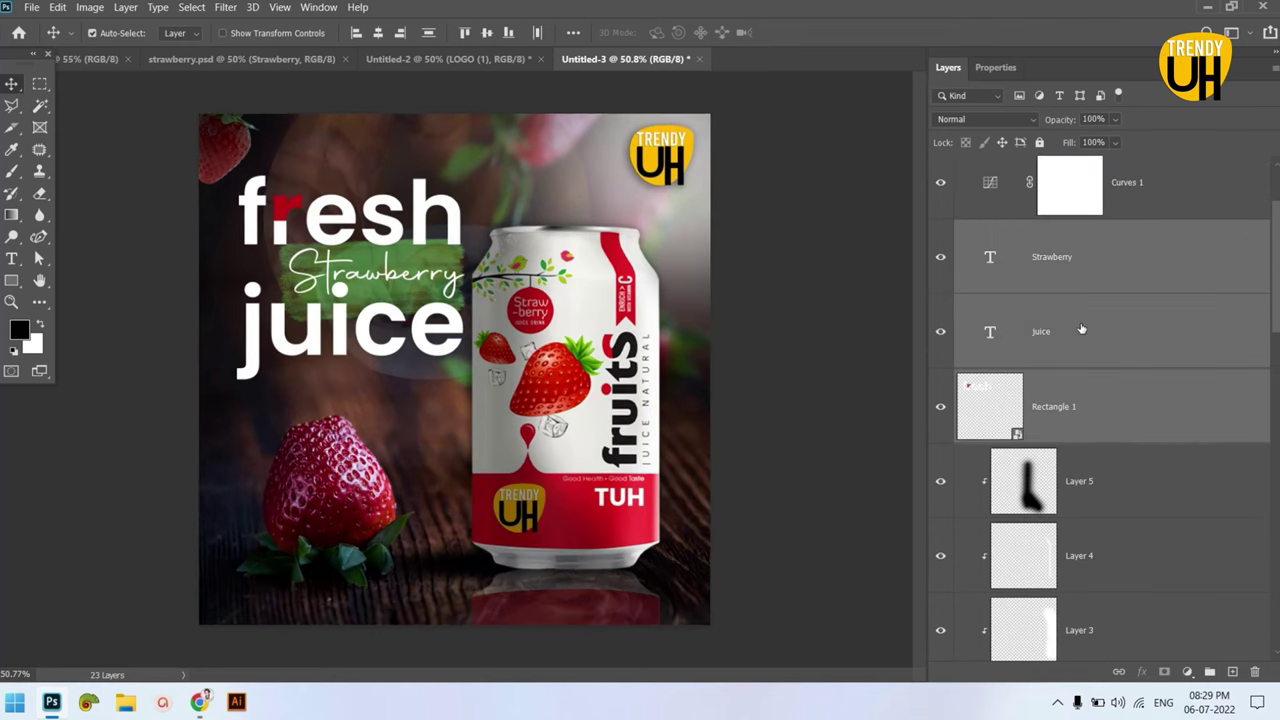
pyautogui.hotkey('ctrl', 'z')
pyautogui.hotkey('ctrl', 'g')
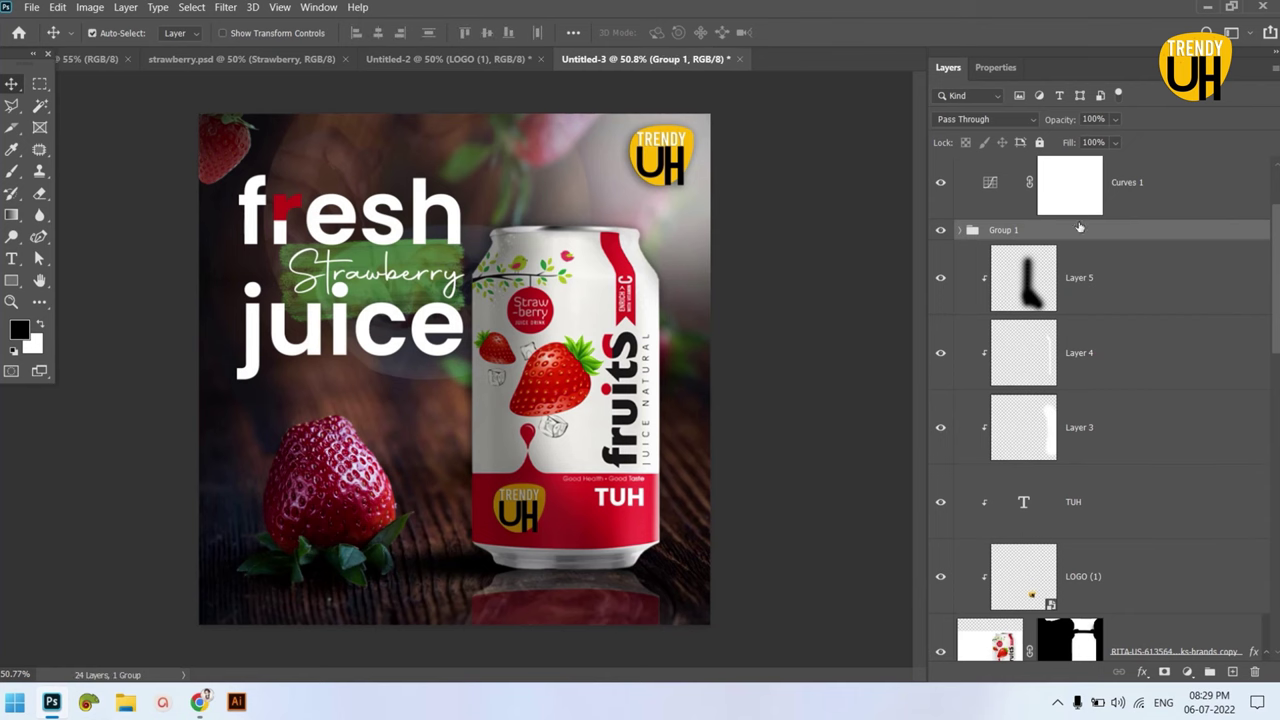
# - Give Group 1 a drop shadow with 21% opacity and 7 px size
pyautogui.rightClick(1081, 236)
pyautogui.click(1114, 38)
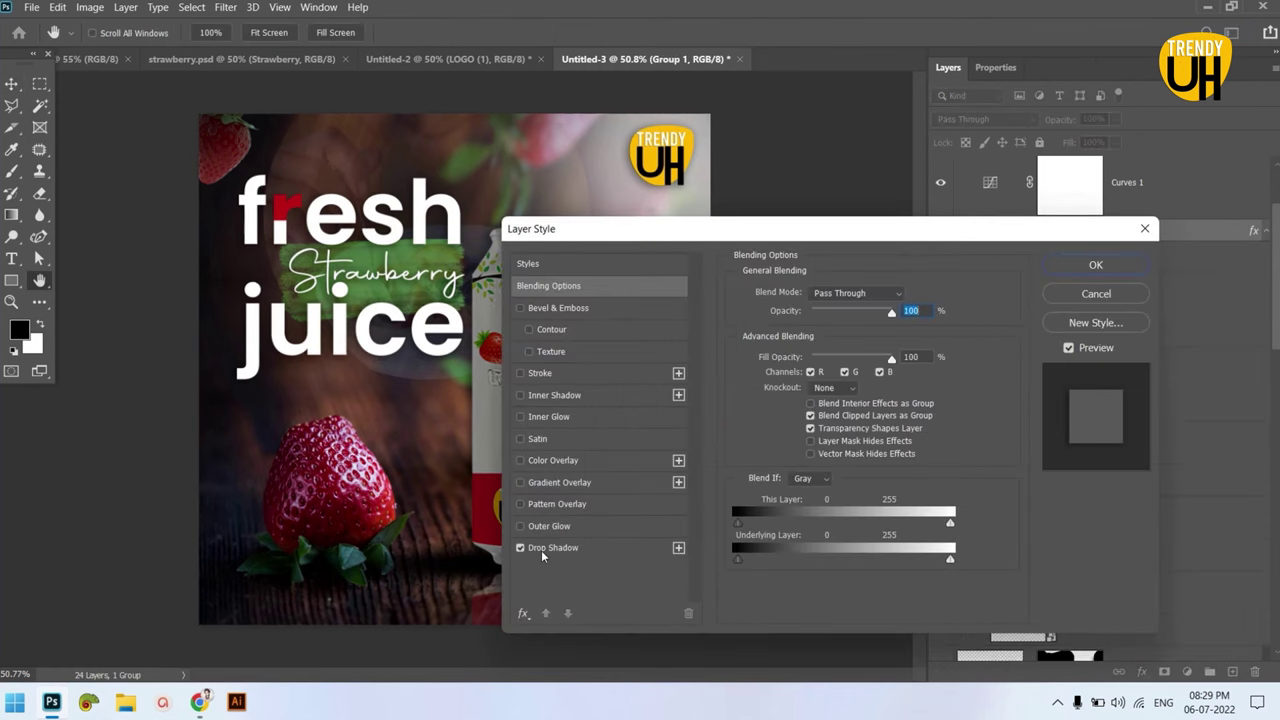
pyautogui.click(541, 548)
pyautogui.moveTo(829, 318); pyautogui.dragTo(813, 318)
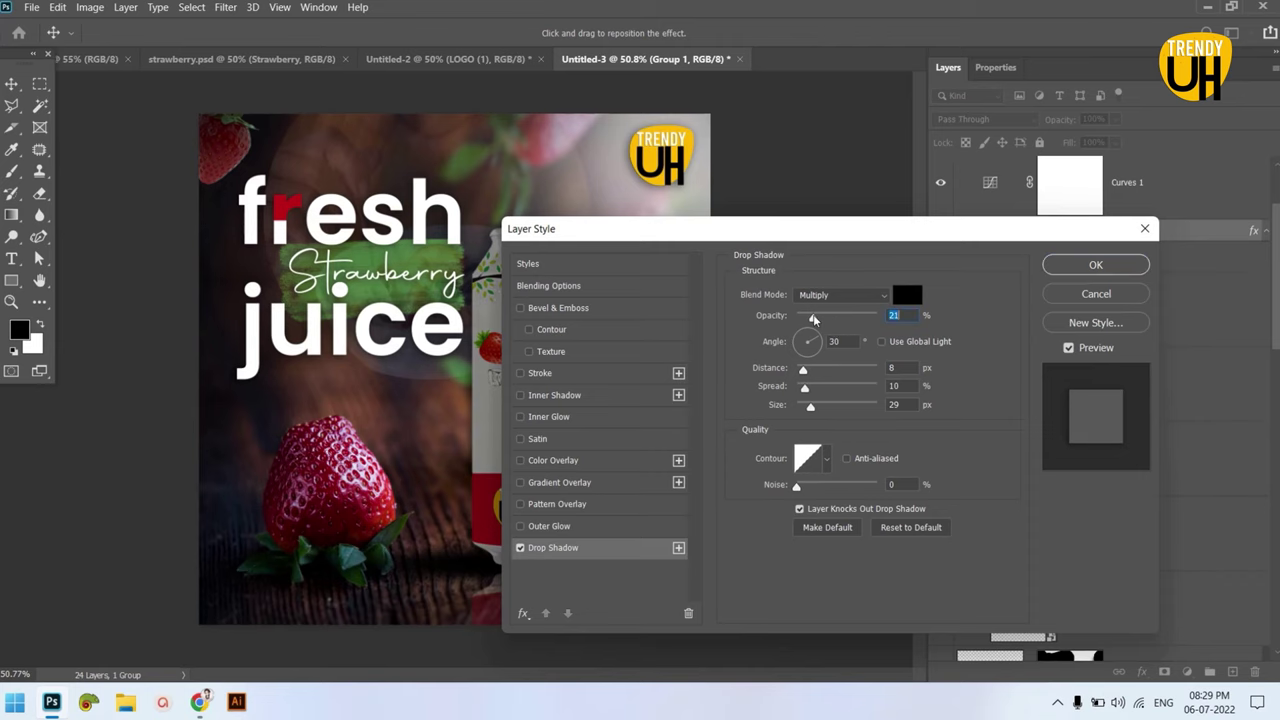
pyautogui.moveTo(811, 405); pyautogui.dragTo(803, 409)
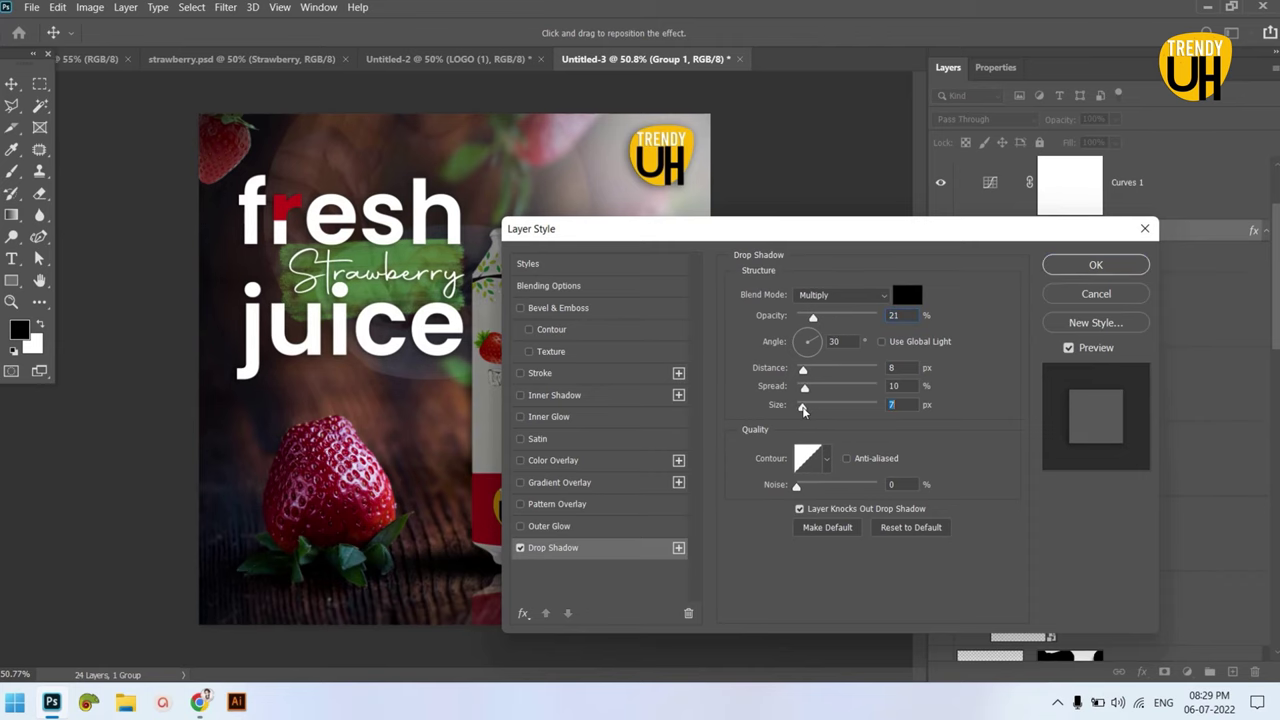